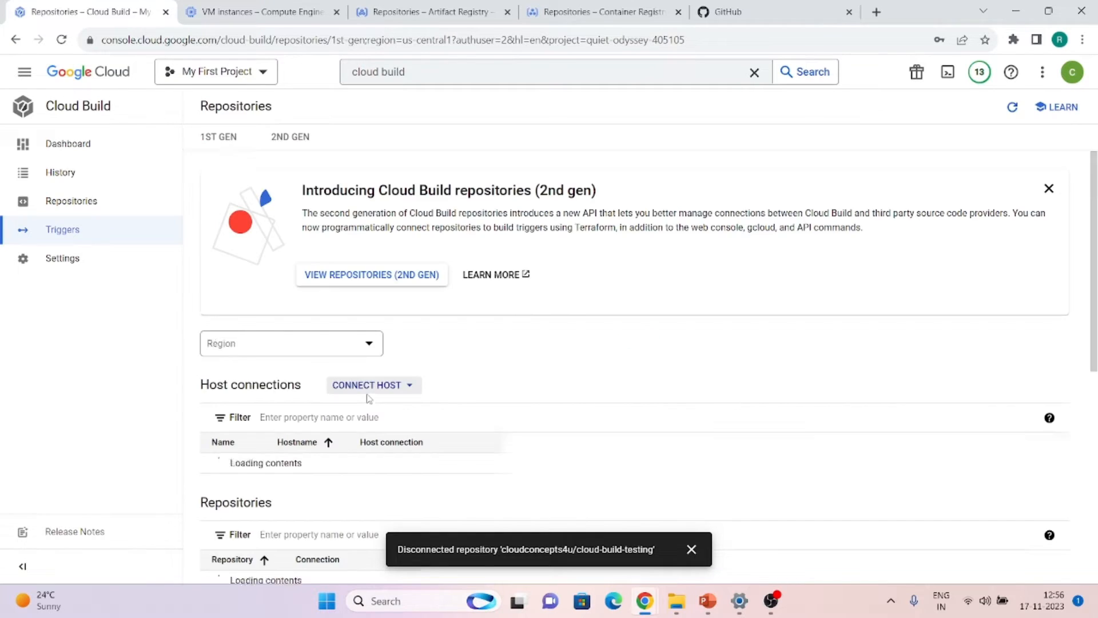
# Dismiss the 'Disconnected repository' notice on Repositories and go to the Triggers list
pyautogui.scroll(-3, 486, 435)
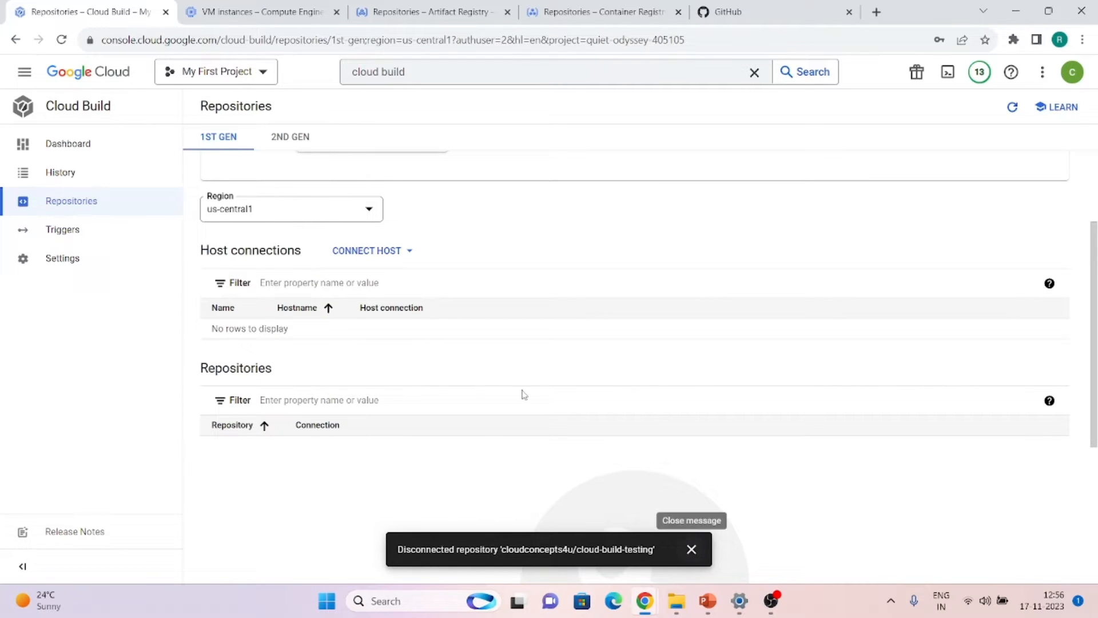
pyautogui.click(690, 550)
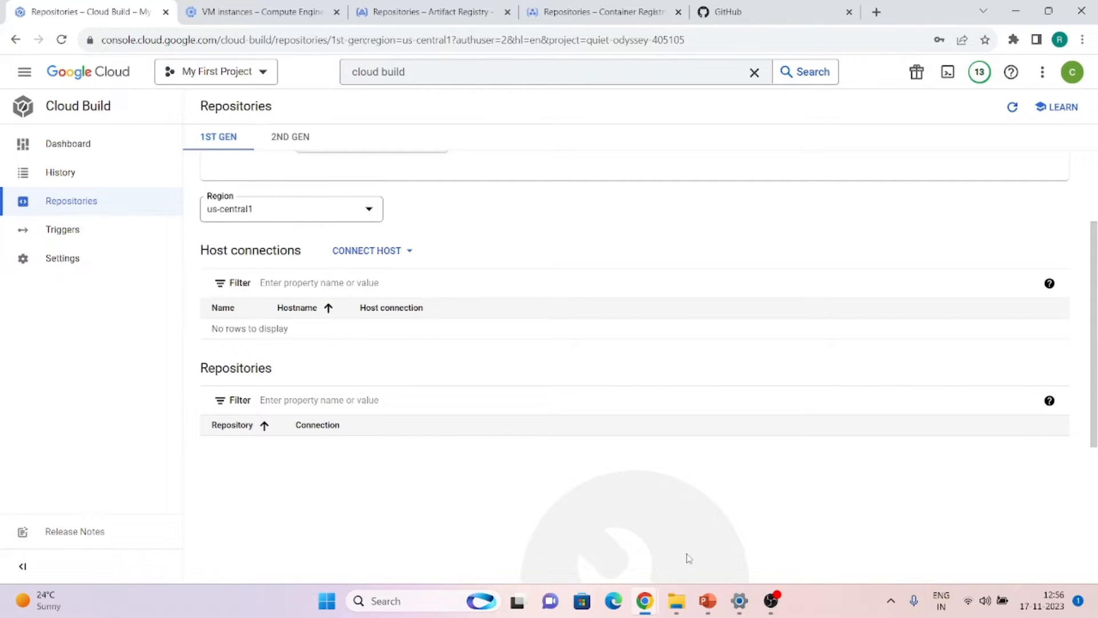
pyautogui.scroll(3, 405, 355)
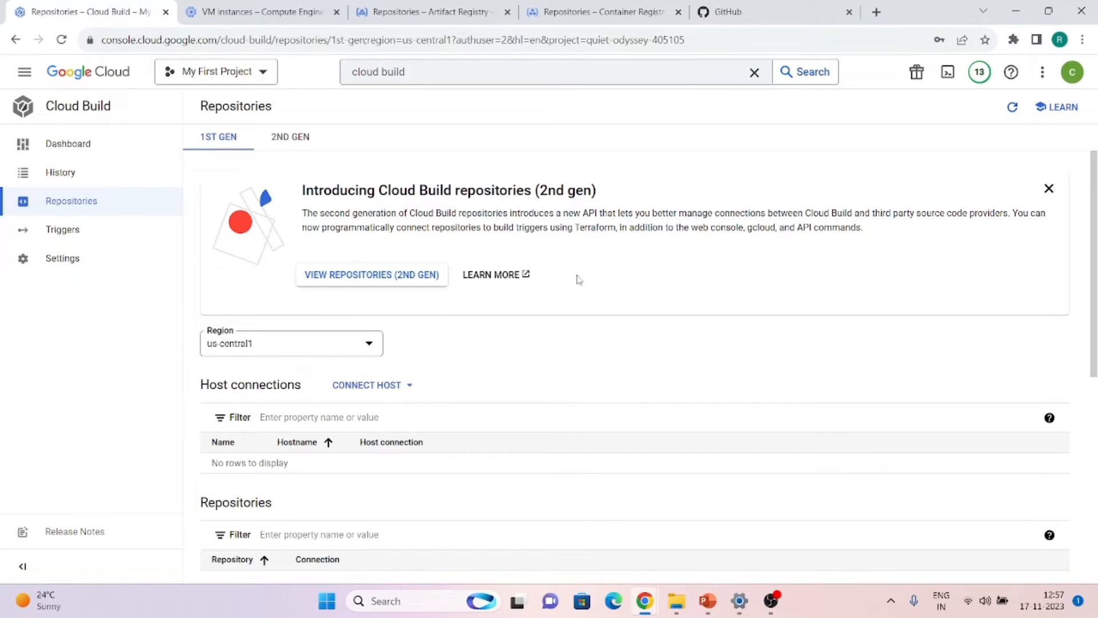
pyautogui.click(53, 237)
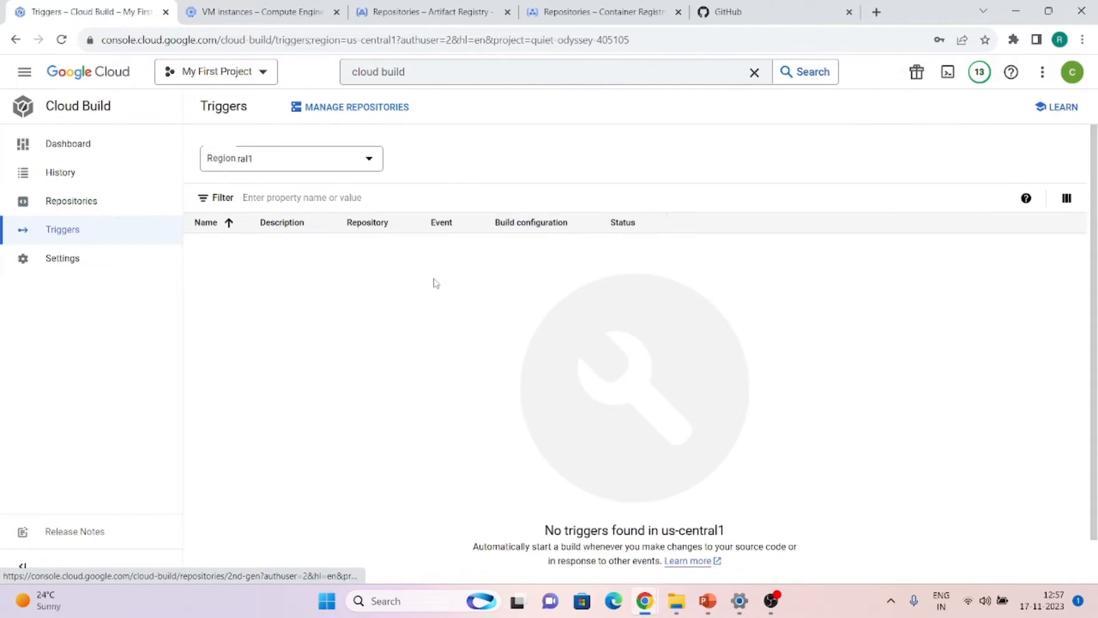
# Create a new trigger named manual-trigger in us-central1 with the Manual invocation event
pyautogui.scroll(-2, 430, 395)
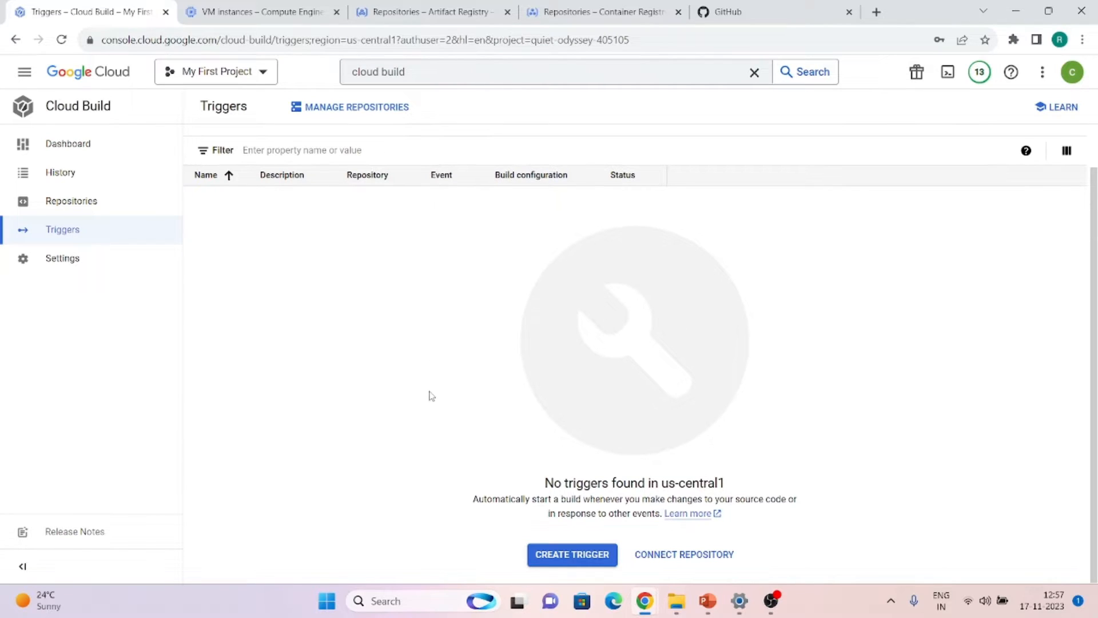
pyautogui.click(546, 556)
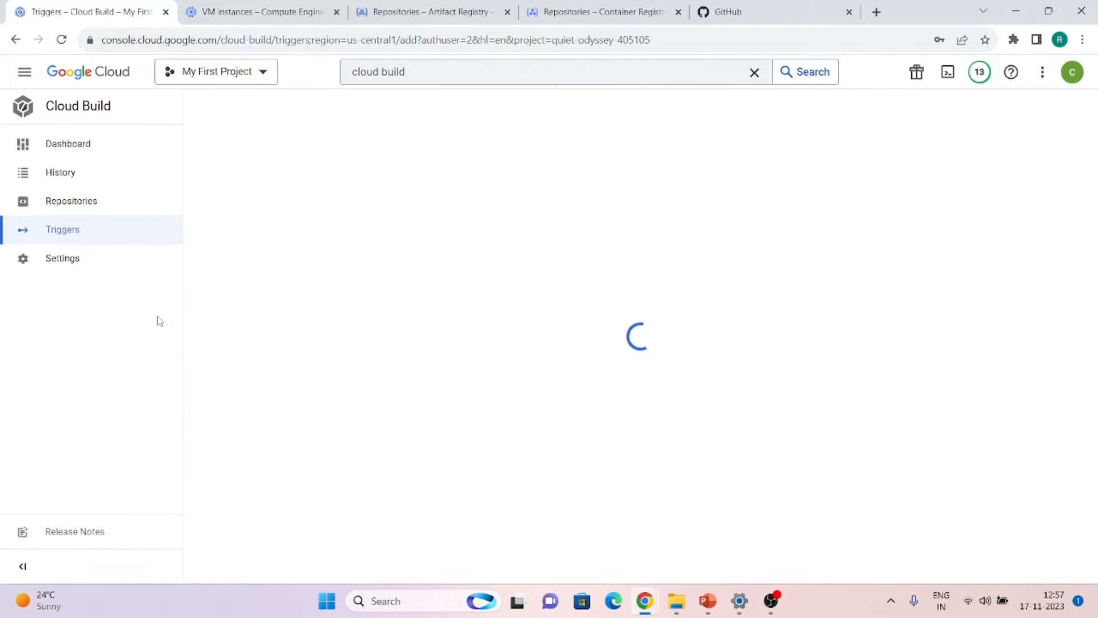
pyautogui.click(255, 160)
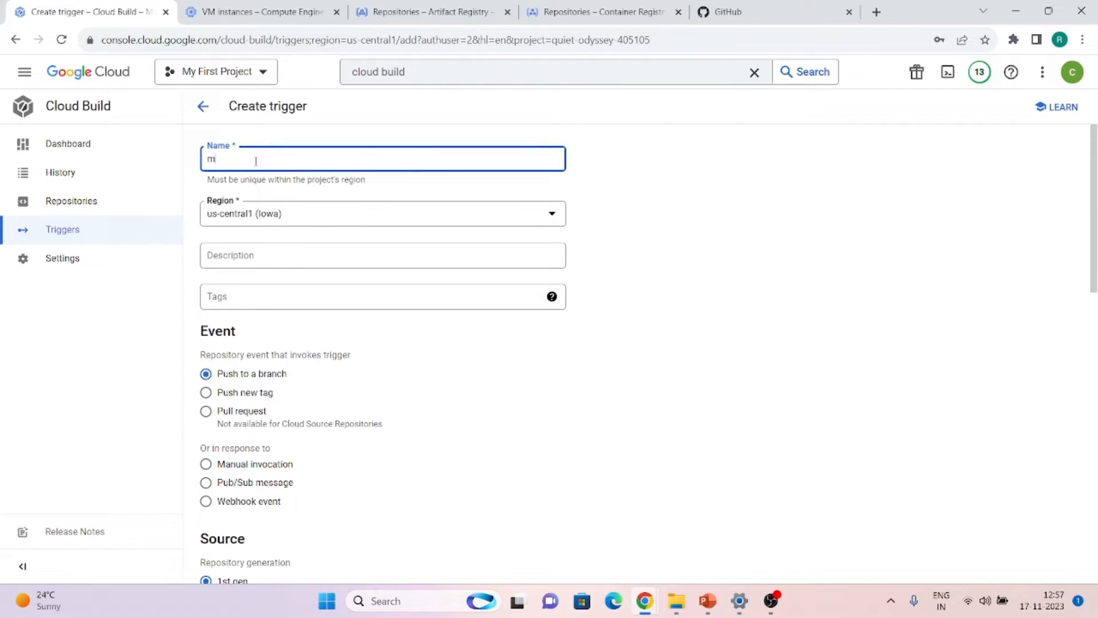
pyautogui.write('manual-trigger')
pyautogui.press('Tab')
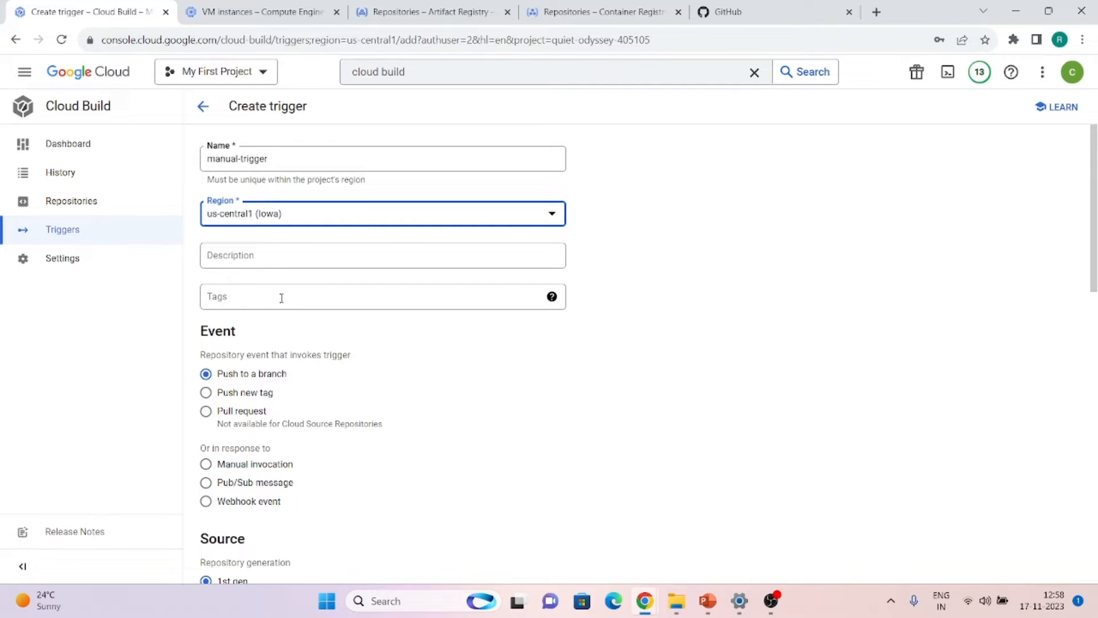
pyautogui.scroll(-1, 281, 297)
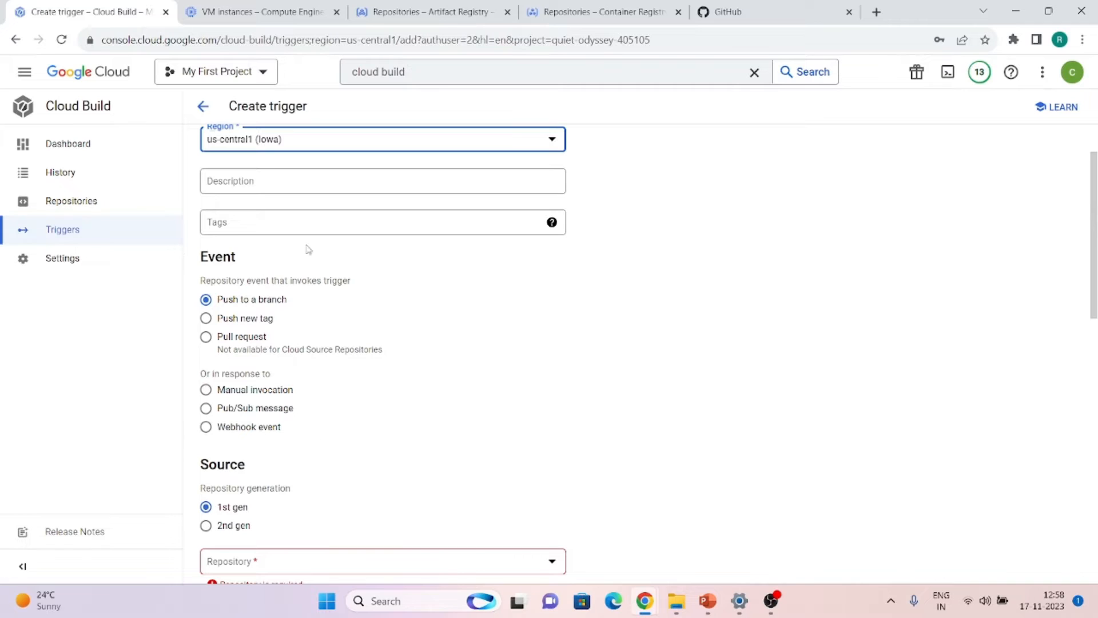
pyautogui.click(206, 390)
pyautogui.scroll(-3, 438, 424)
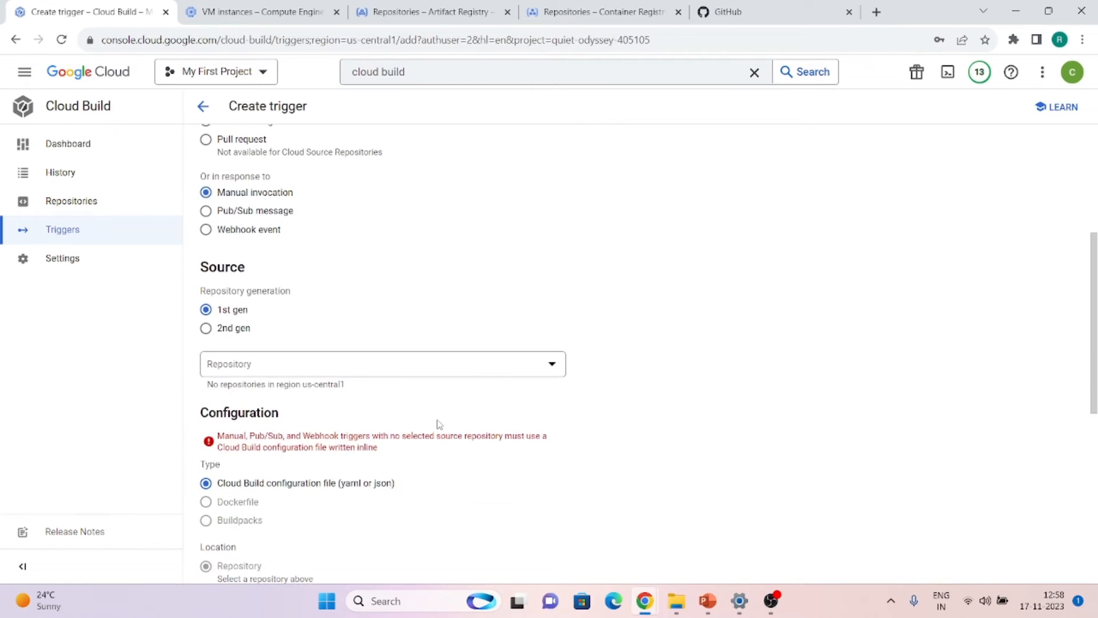
pyautogui.click(263, 378)
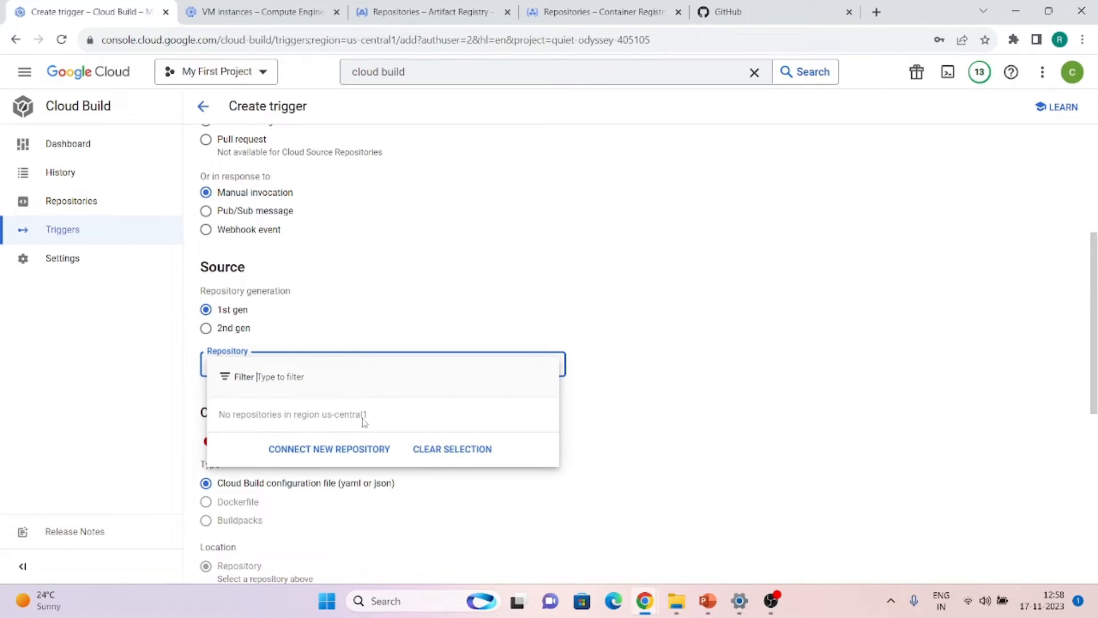
# Connect the cloud-build-testing GitHub repository to Cloud Build, accepting the content transfer terms
pyautogui.click(287, 452)
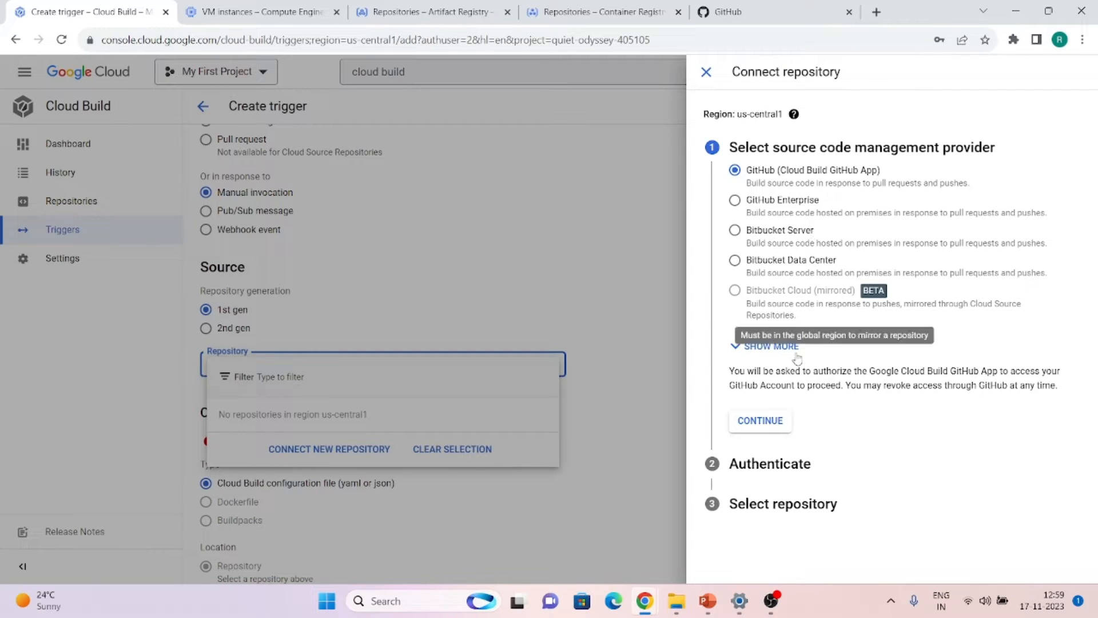
pyautogui.click(764, 346)
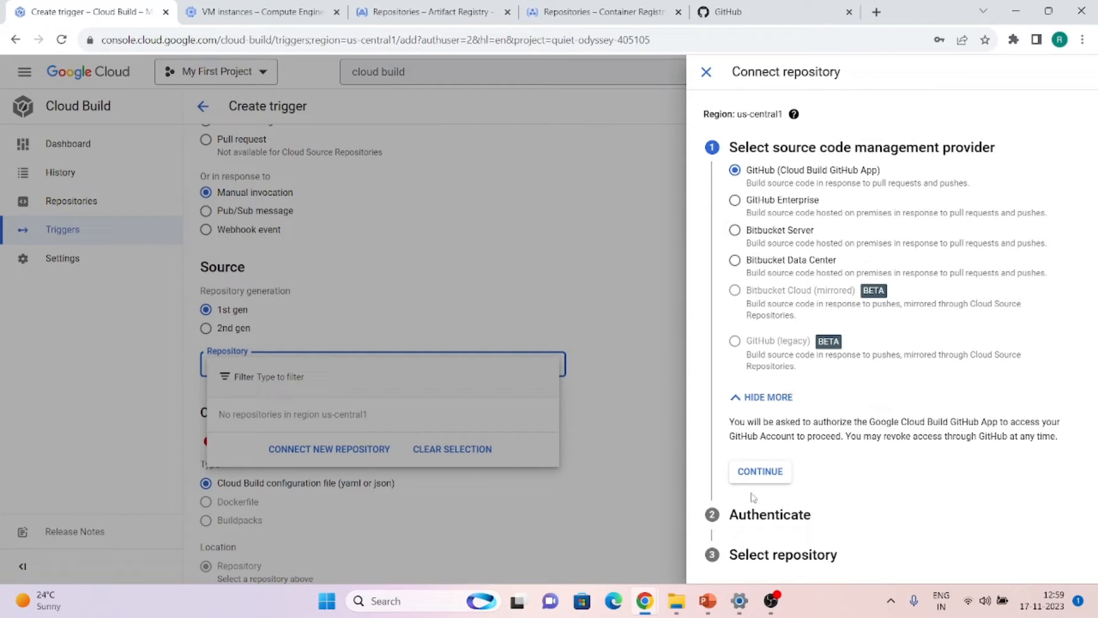
pyautogui.click(749, 469)
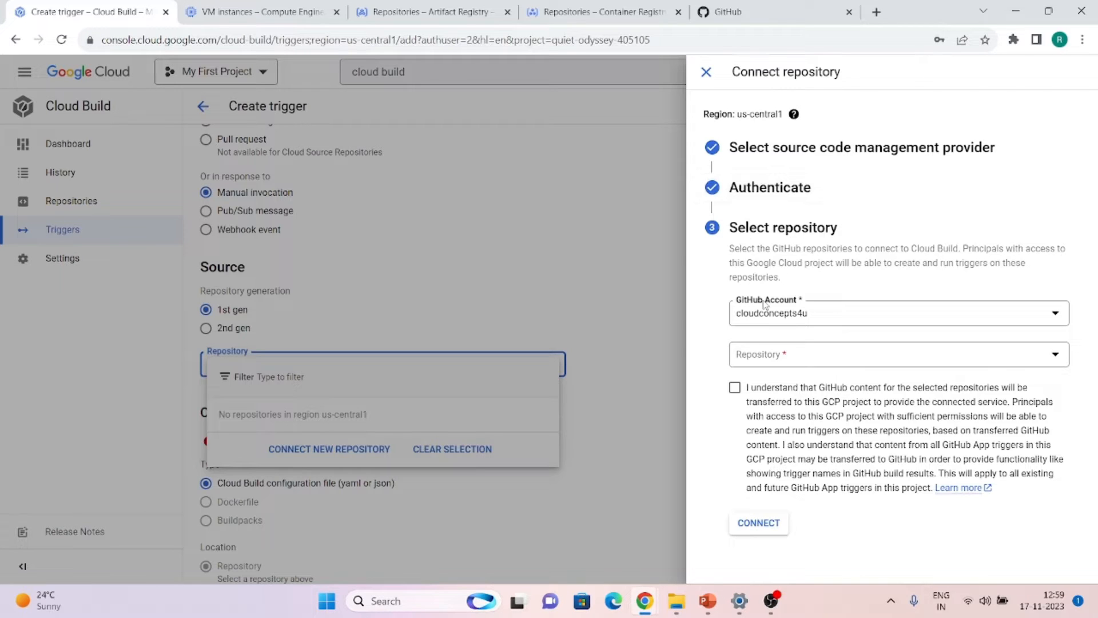
pyautogui.click(795, 356)
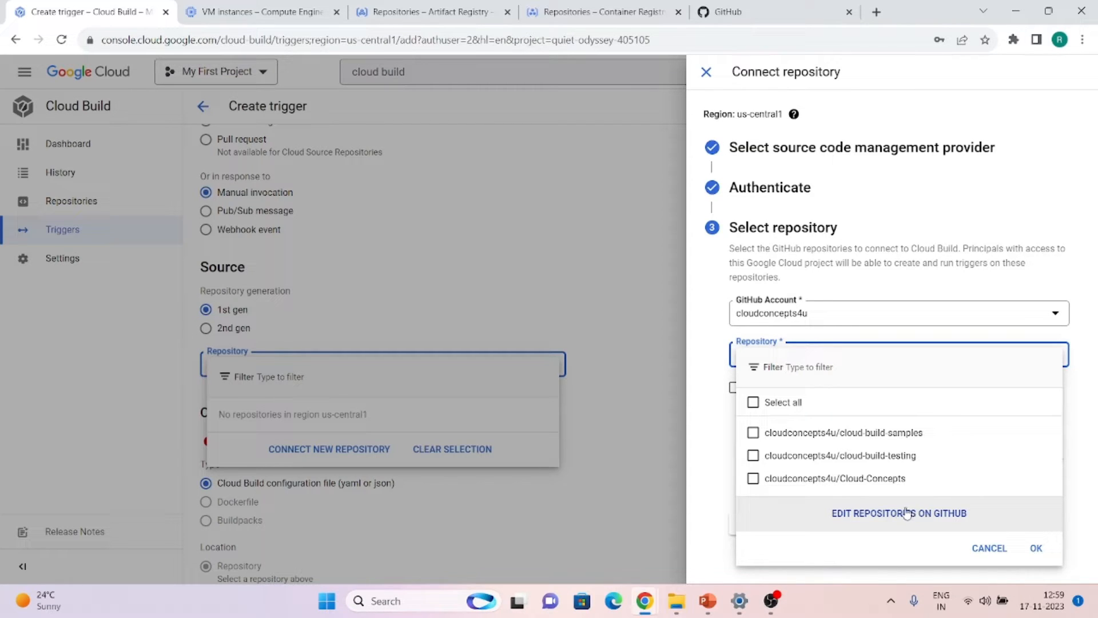
pyautogui.click(894, 465)
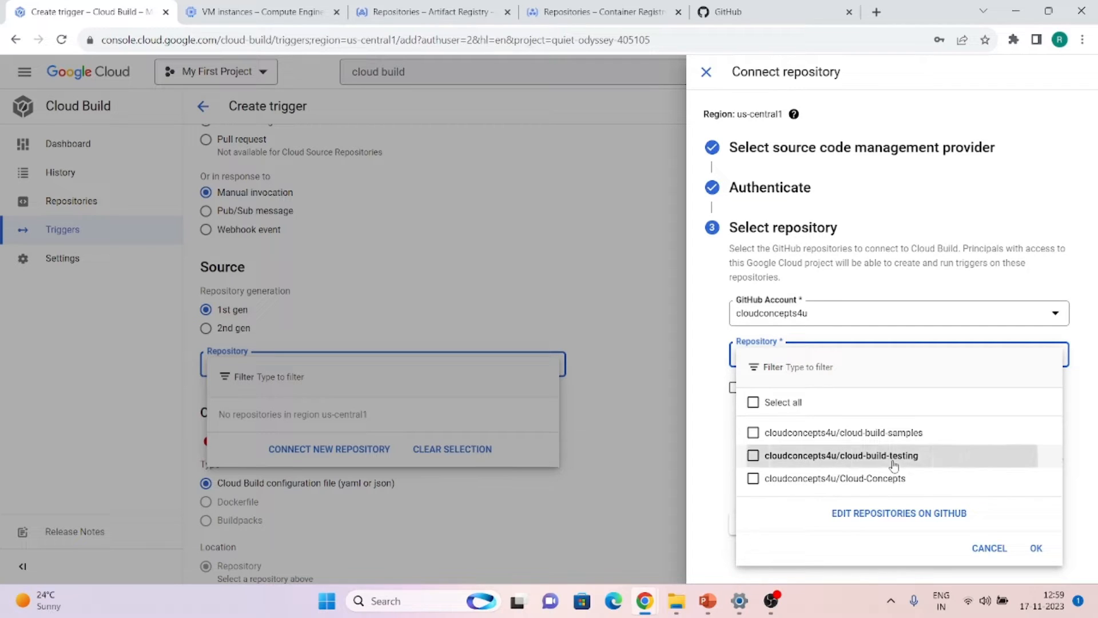
pyautogui.click(1036, 548)
pyautogui.click(735, 389)
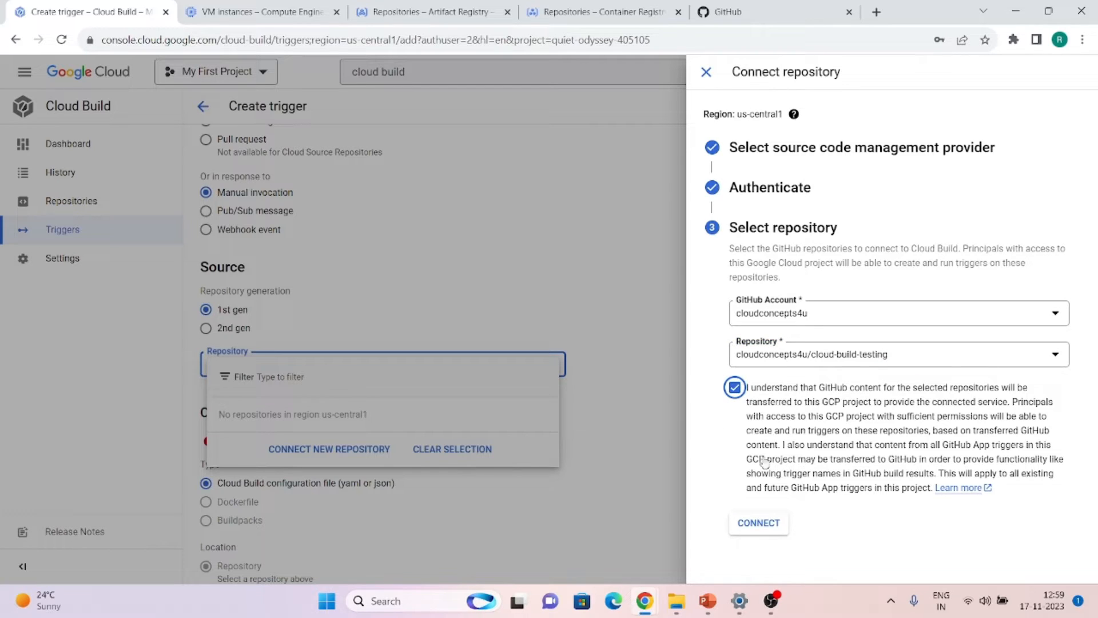
pyautogui.click(762, 527)
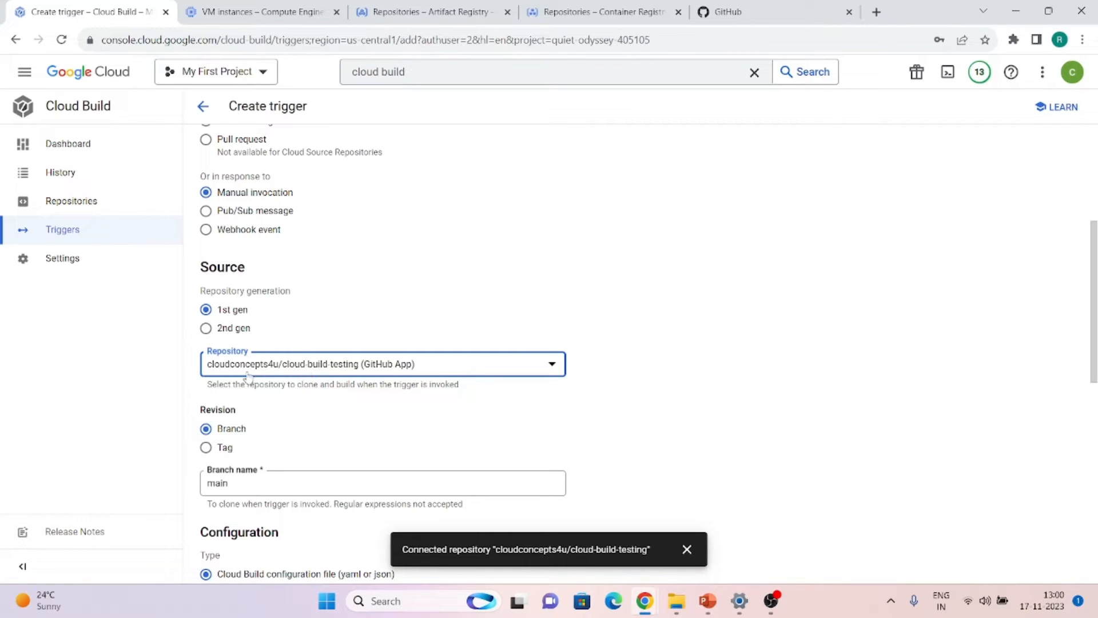
pyautogui.scroll(-1, 227, 408)
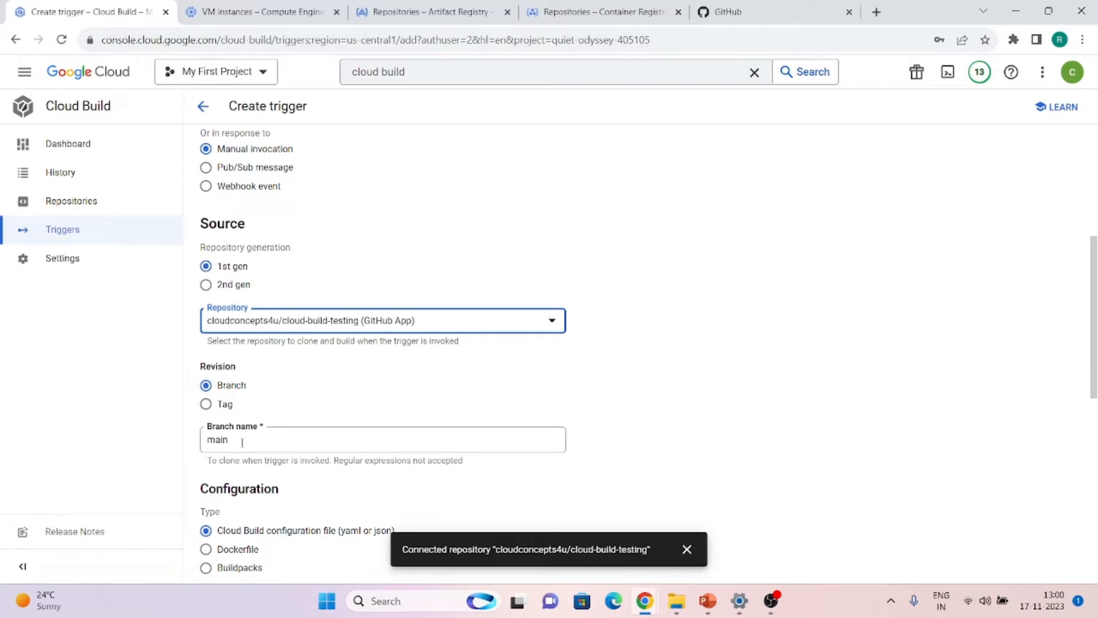
pyautogui.scroll(-1, 242, 442)
pyautogui.click(205, 371)
pyautogui.click(205, 352)
pyautogui.scroll(-2, 240, 408)
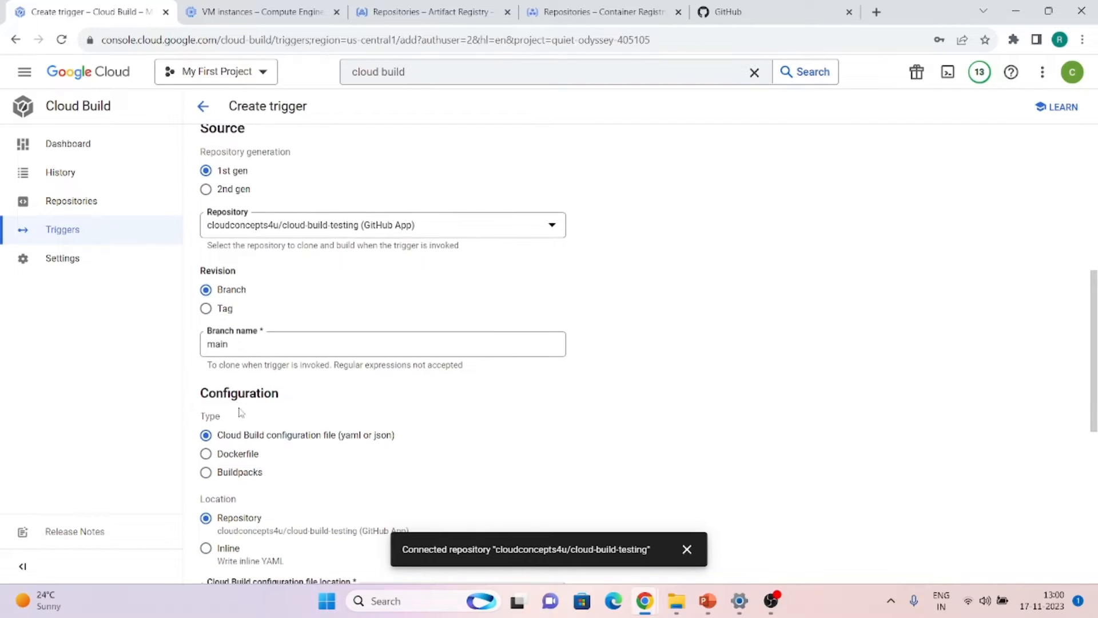
pyautogui.click(242, 349)
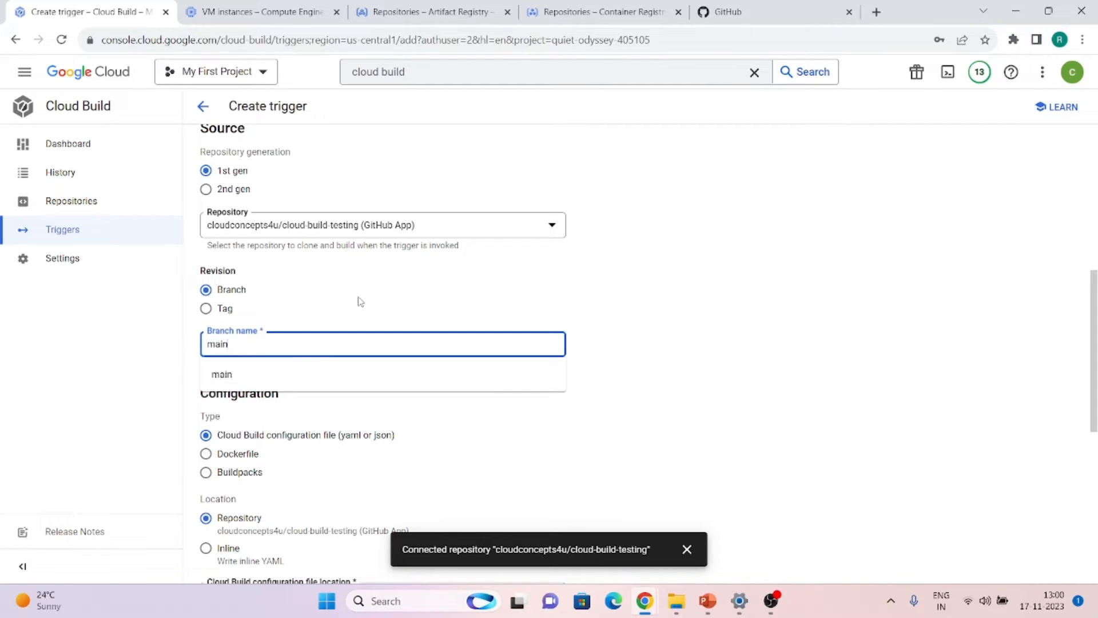
pyautogui.click(253, 365)
pyautogui.scroll(-2, 227, 360)
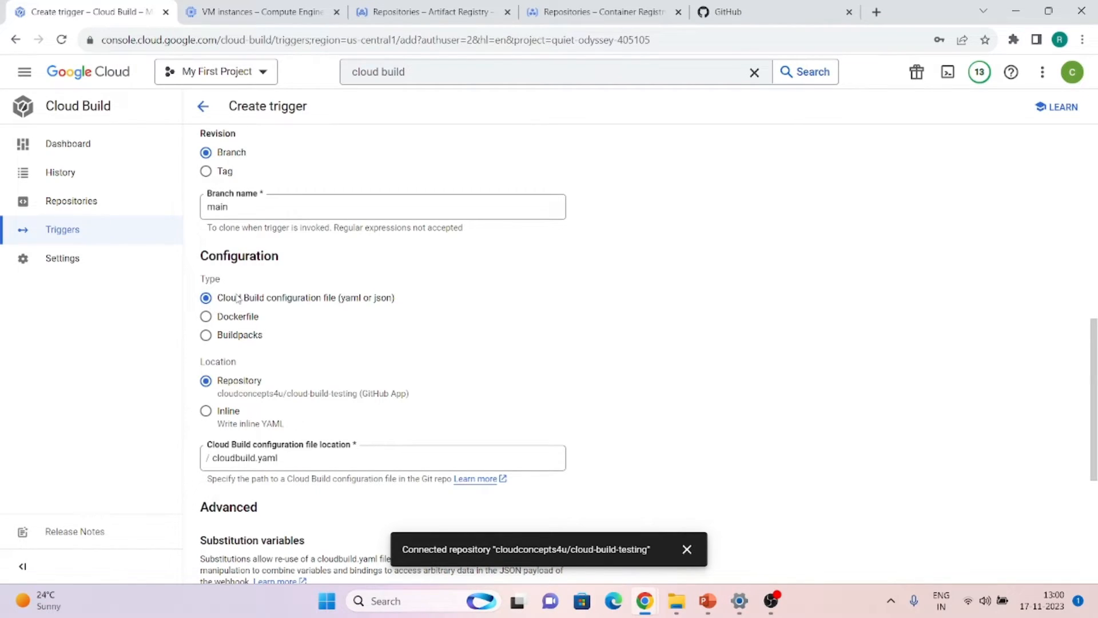
pyautogui.scroll(-2, 237, 298)
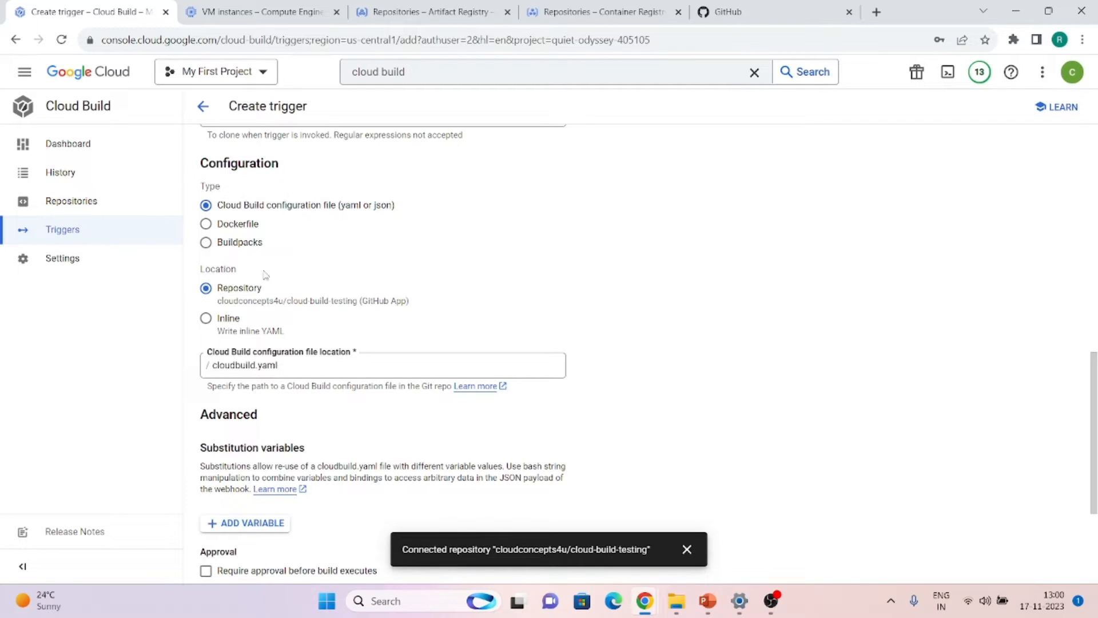
pyautogui.click(205, 325)
pyautogui.click(222, 369)
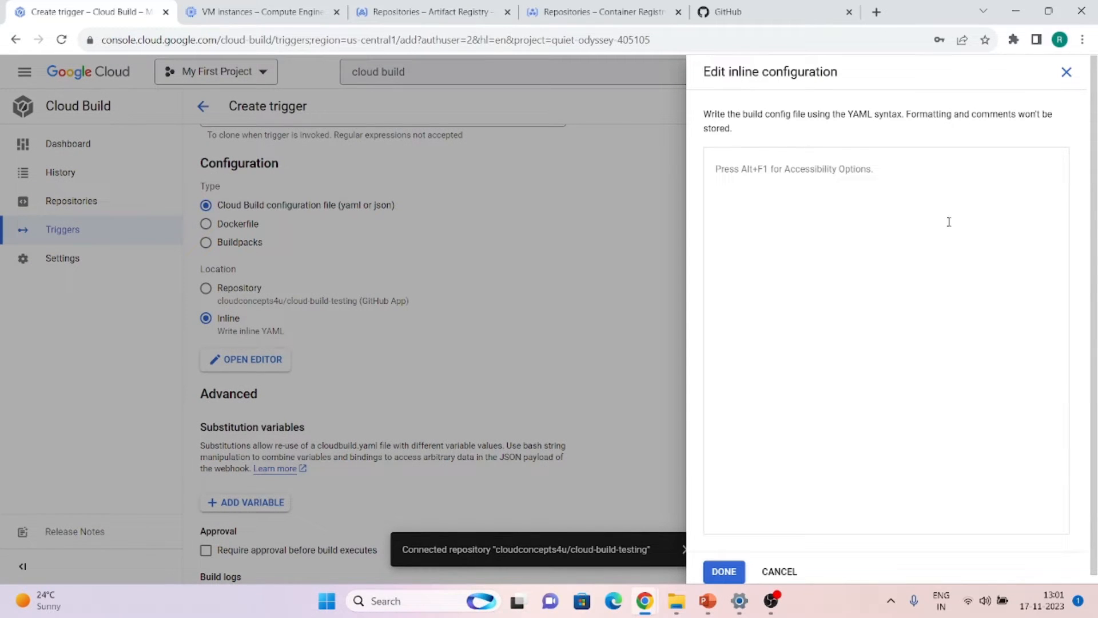
pyautogui.write('steps:   - name: ubuntu     args:       - echo       - hello world')
pyautogui.click(786, 570)
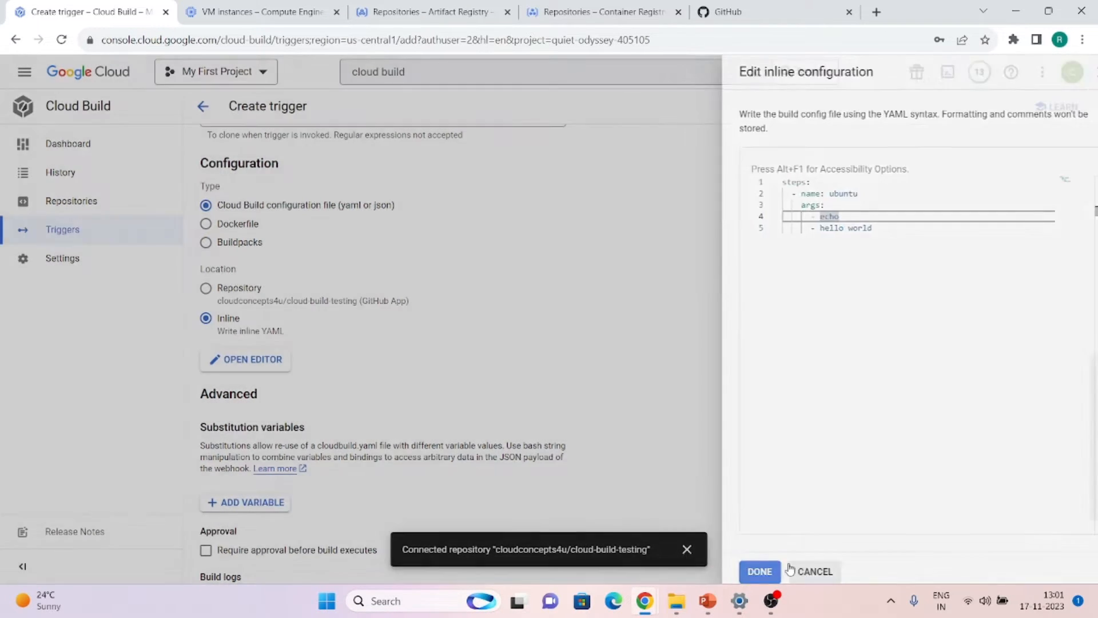
pyautogui.click(259, 299)
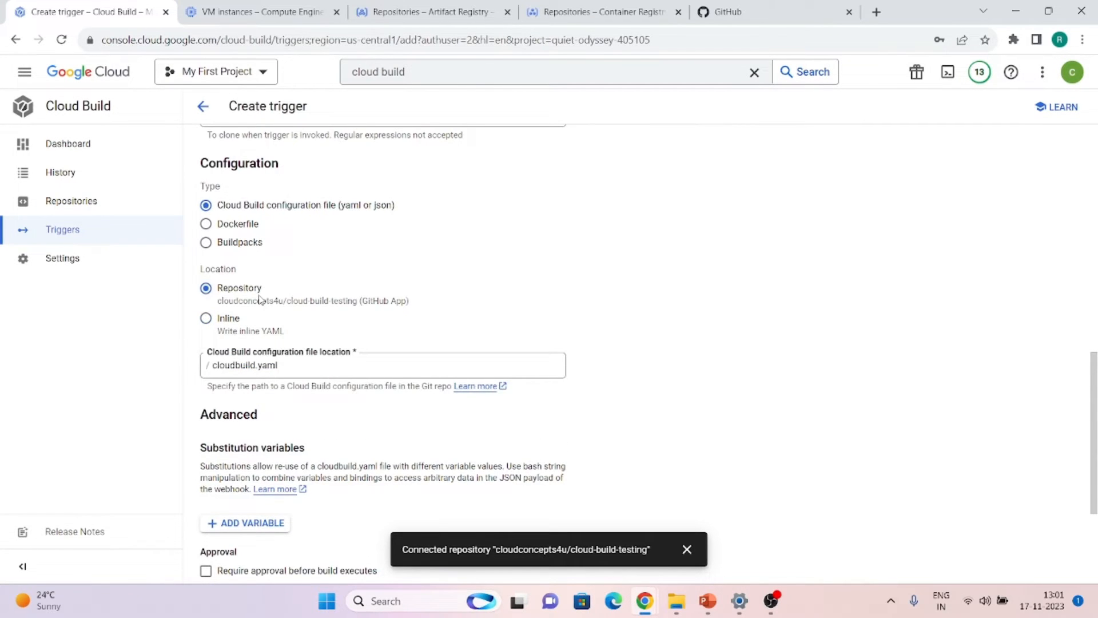
pyautogui.scroll(-2, 260, 297)
pyautogui.scroll(-1, 258, 295)
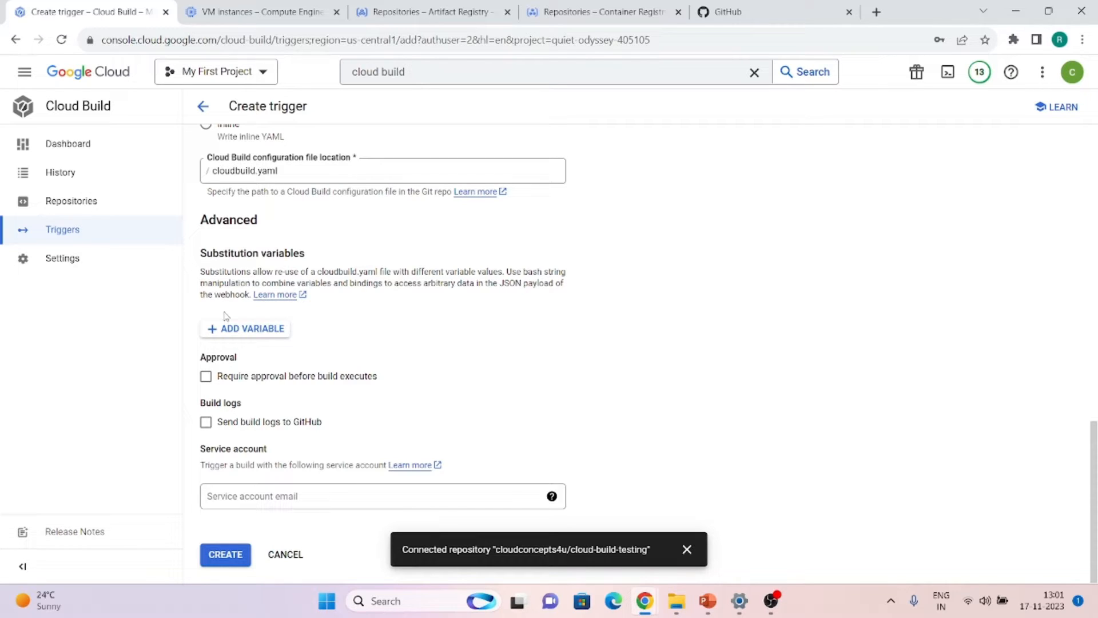
# Leave substitution variables empty and turn off 'Require approval before build executes'
pyautogui.click(222, 334)
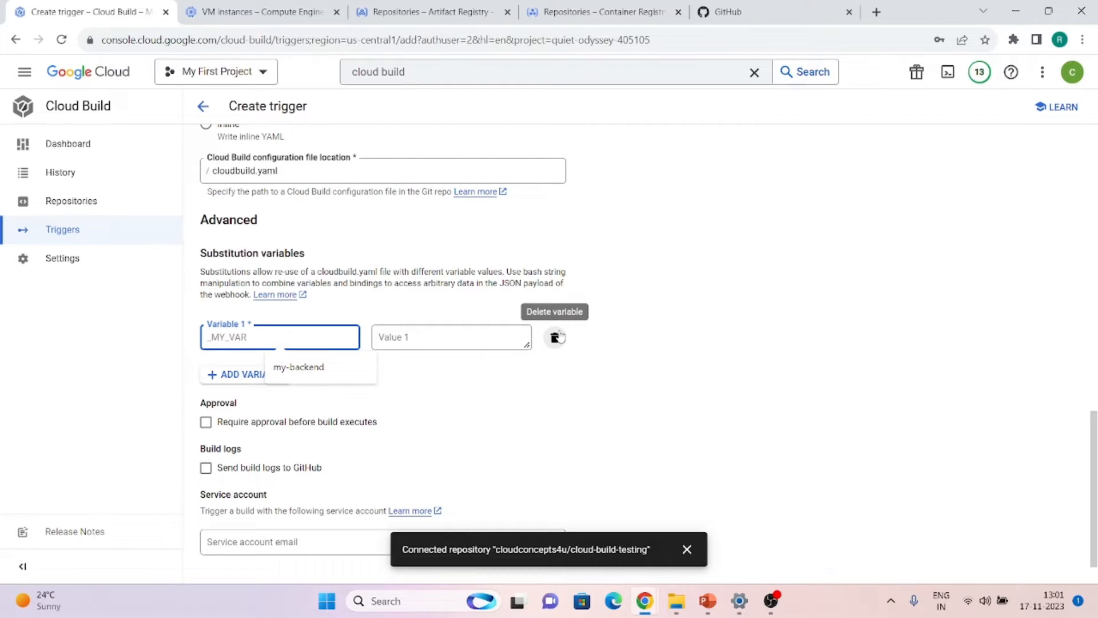
pyautogui.click(556, 337)
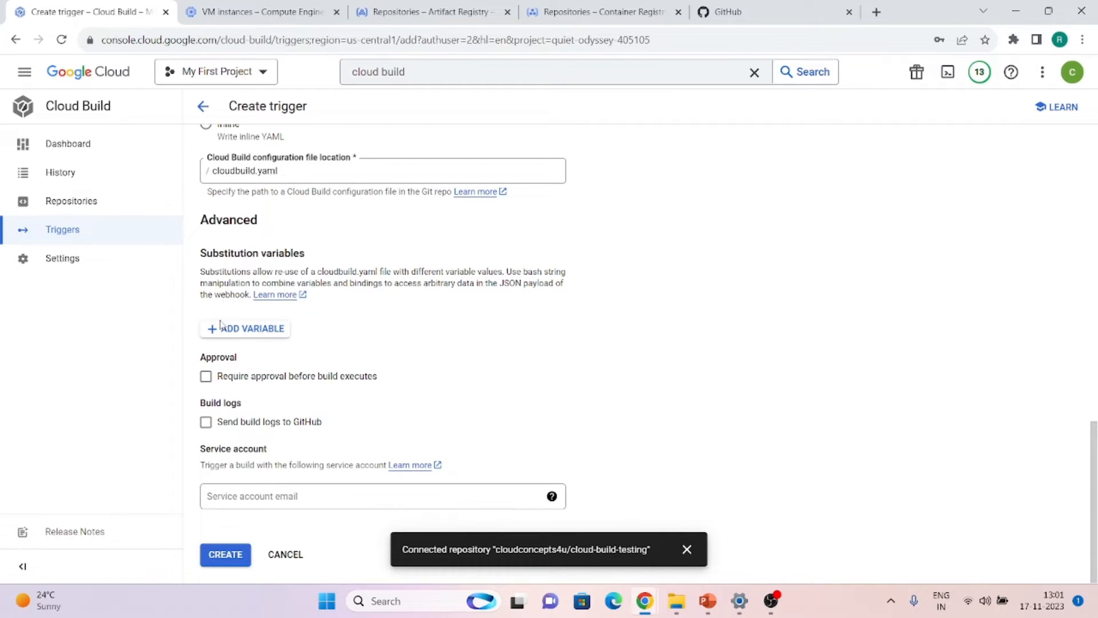
pyautogui.click(206, 376)
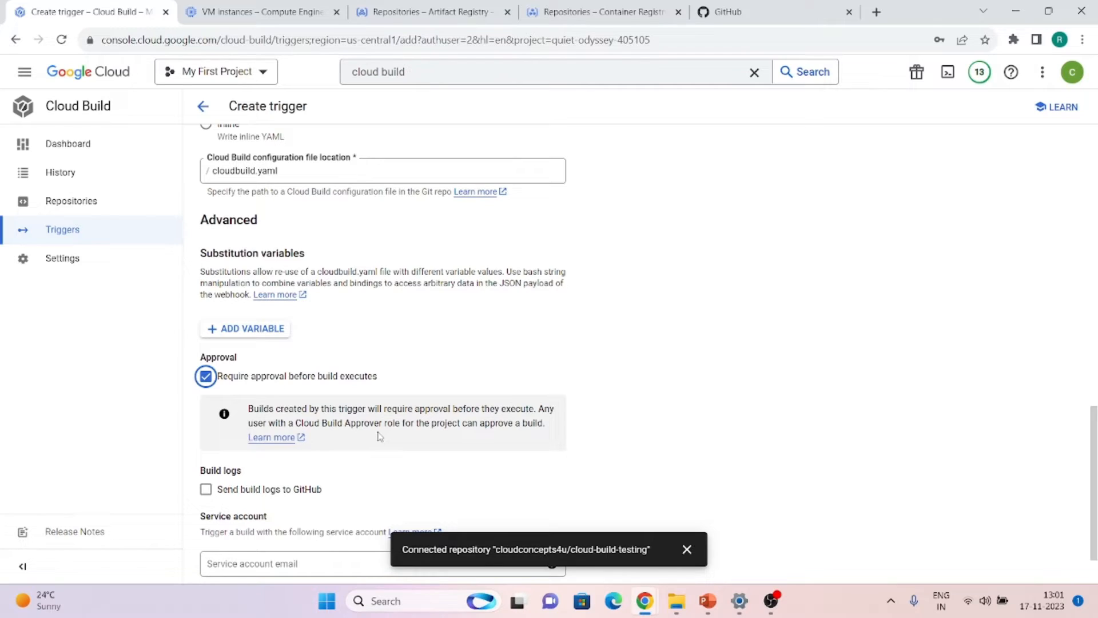
pyautogui.click(233, 386)
pyautogui.click(205, 376)
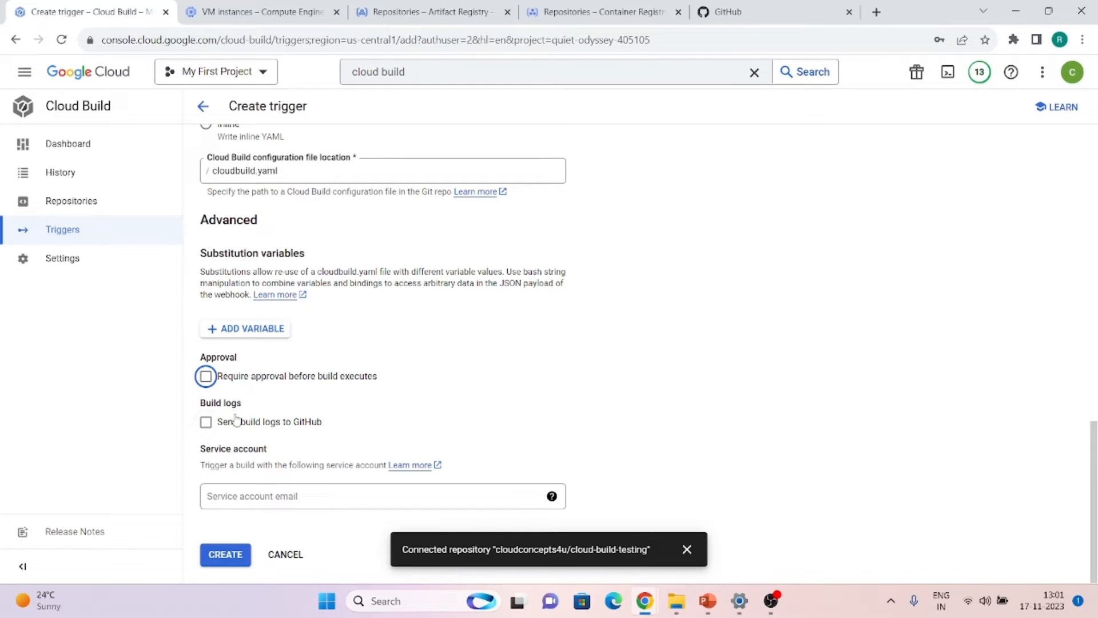
# Leave the service account empty and create manual-trigger
pyautogui.click(223, 494)
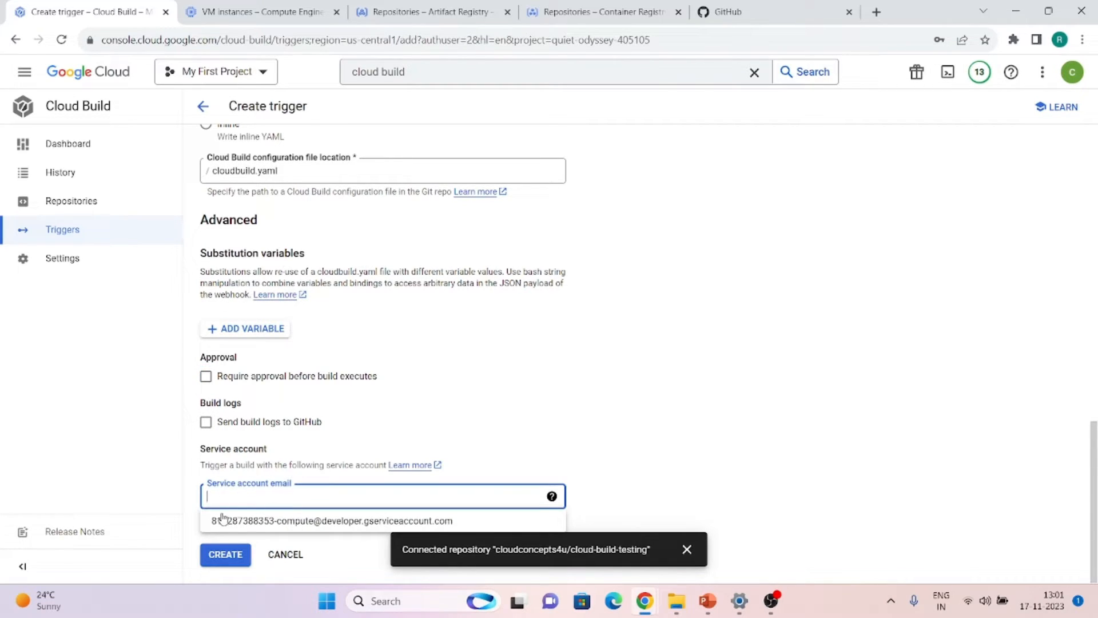
pyautogui.click(408, 417)
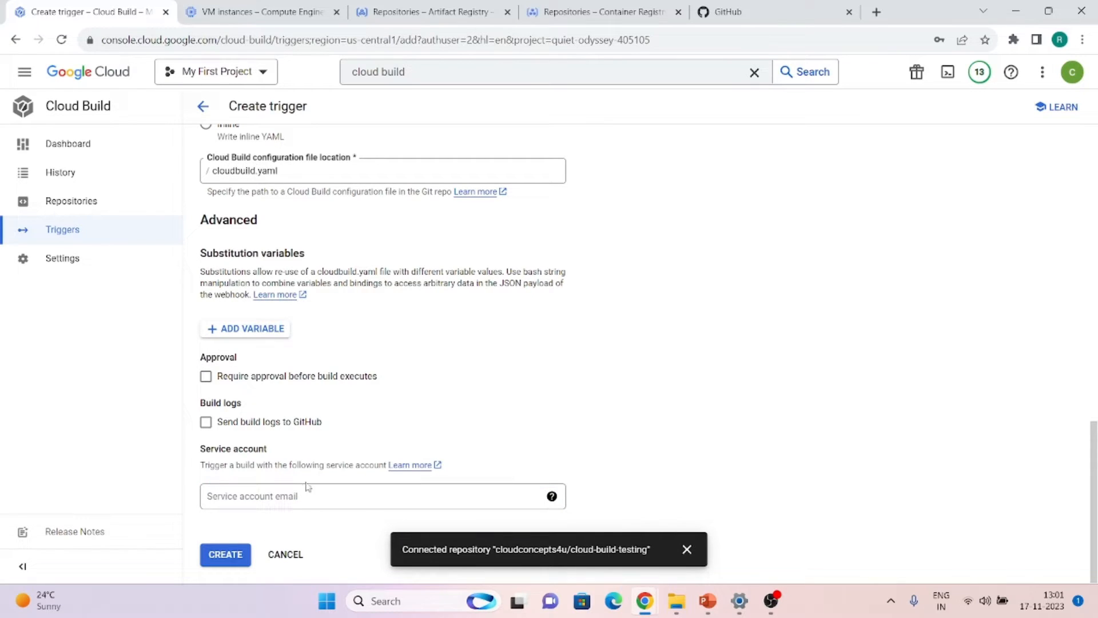
pyautogui.click(688, 551)
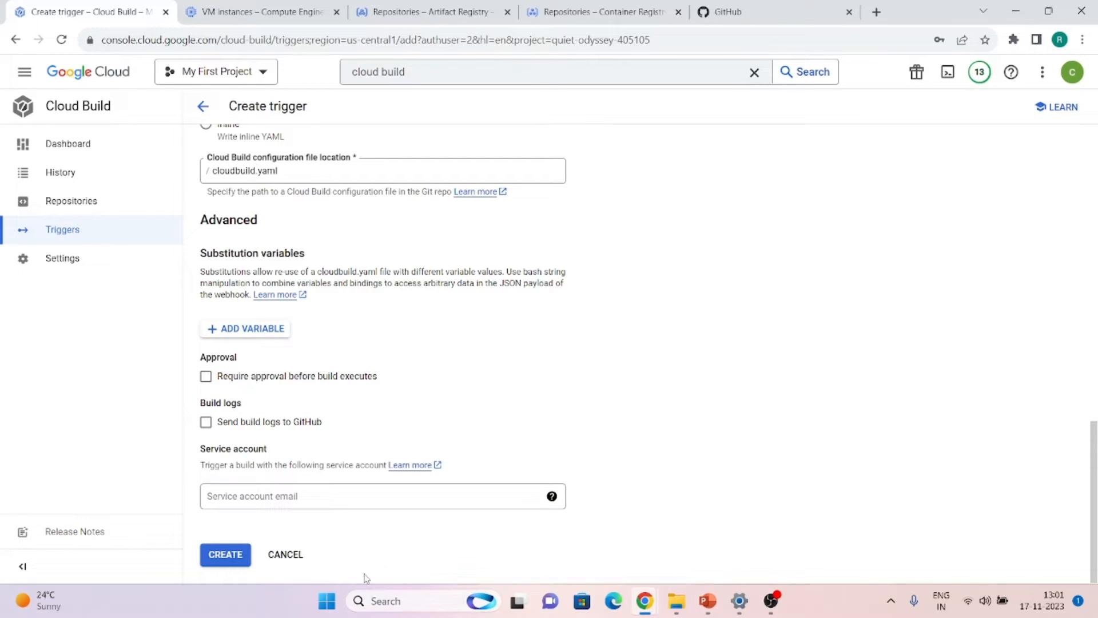
pyautogui.click(245, 555)
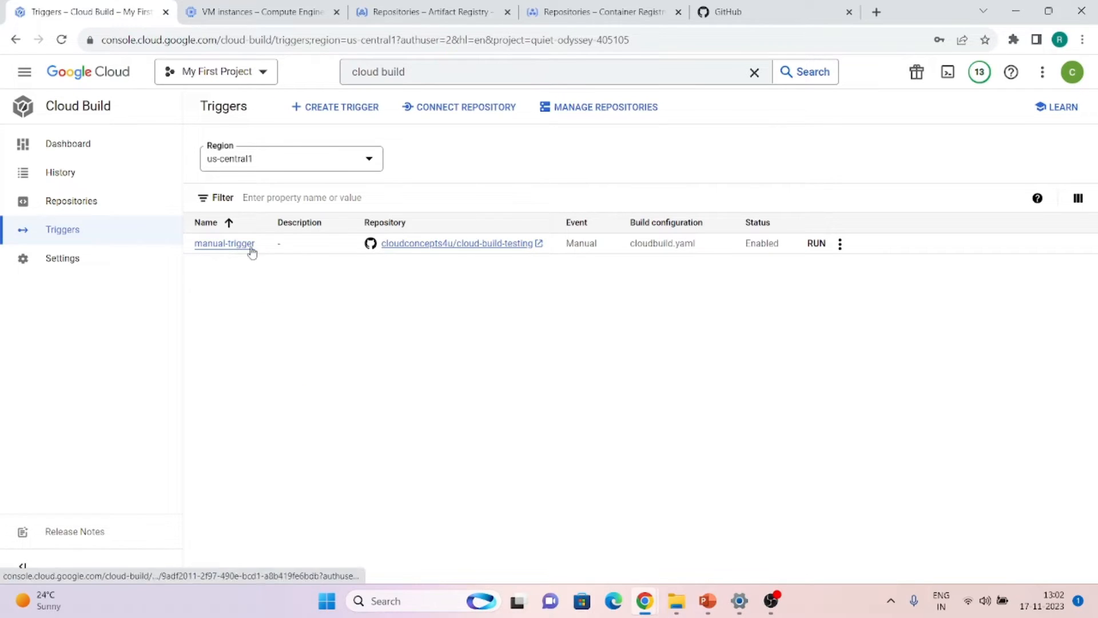
pyautogui.click(797, 7)
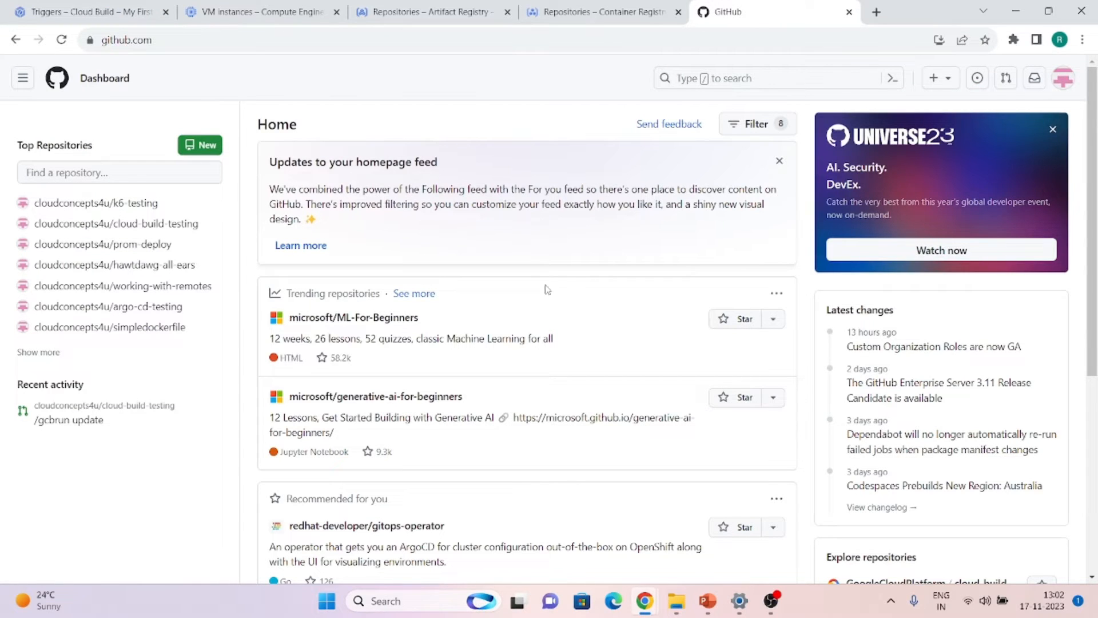
# Review the Dockerfile, cloudbuild.yaml and quickstart.sh in the cloud-build-testing GitHub repo
pyautogui.click(1063, 79)
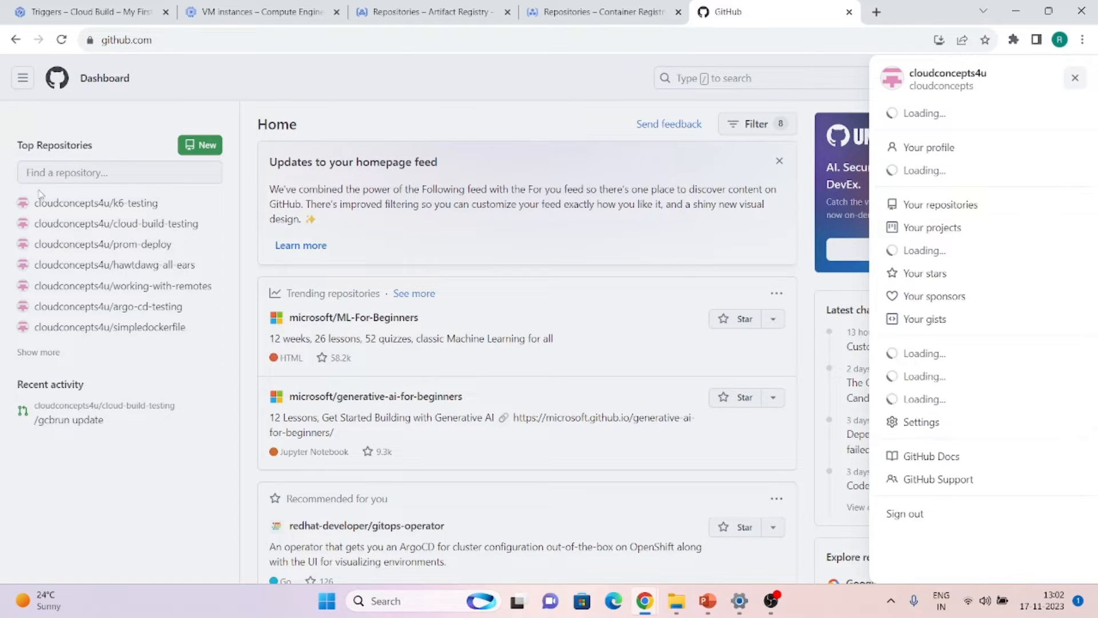
pyautogui.click(122, 230)
pyautogui.click(125, 229)
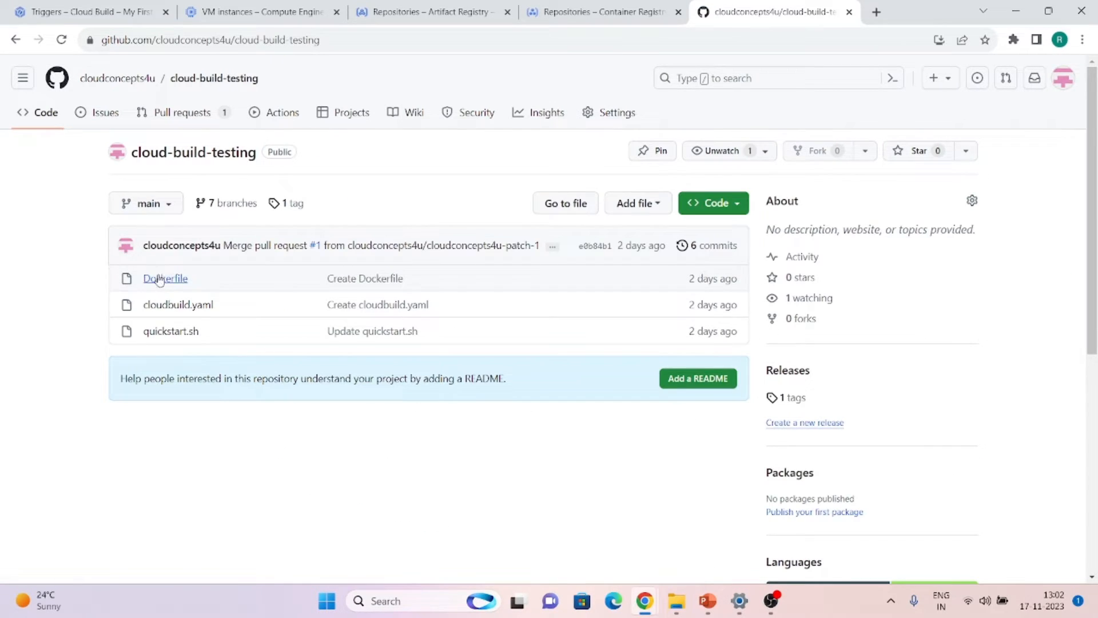
pyautogui.click(160, 280)
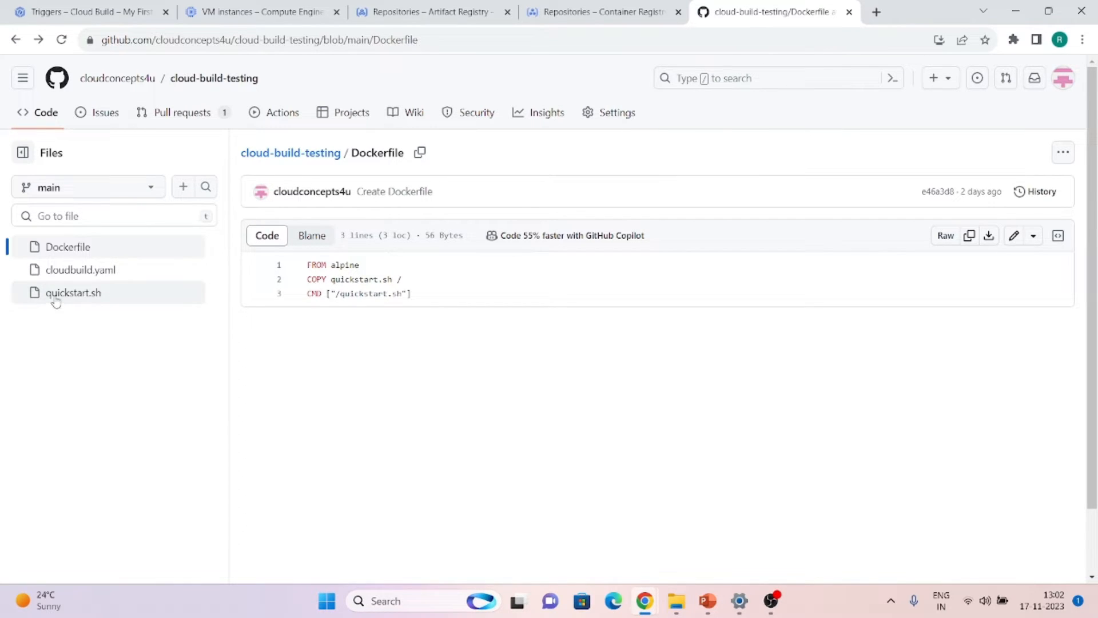
pyautogui.click(86, 275)
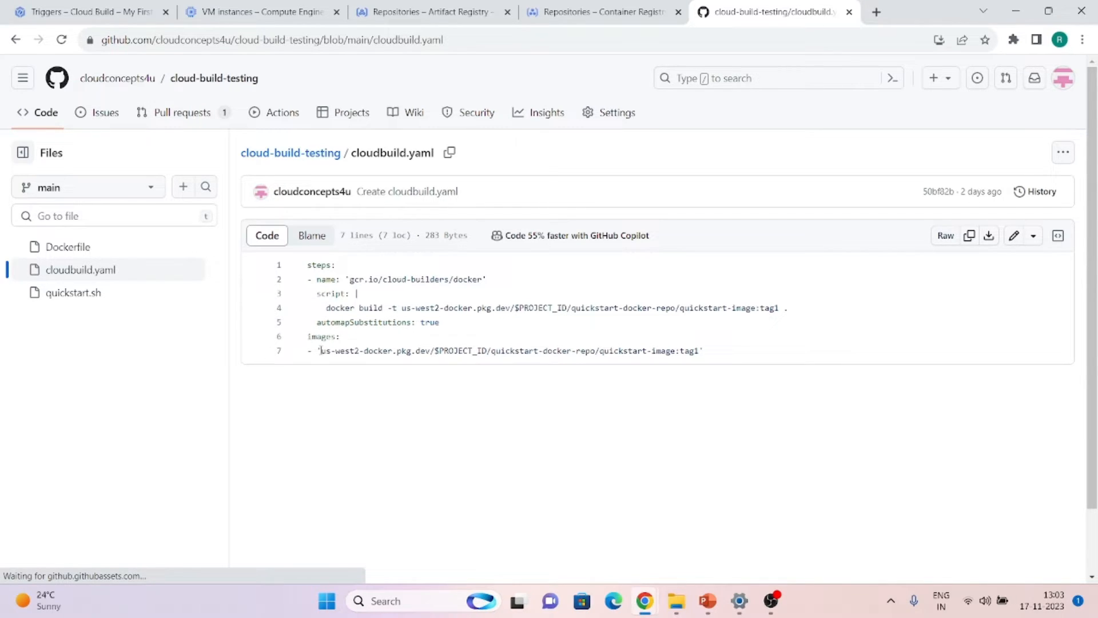
pyautogui.click(76, 294)
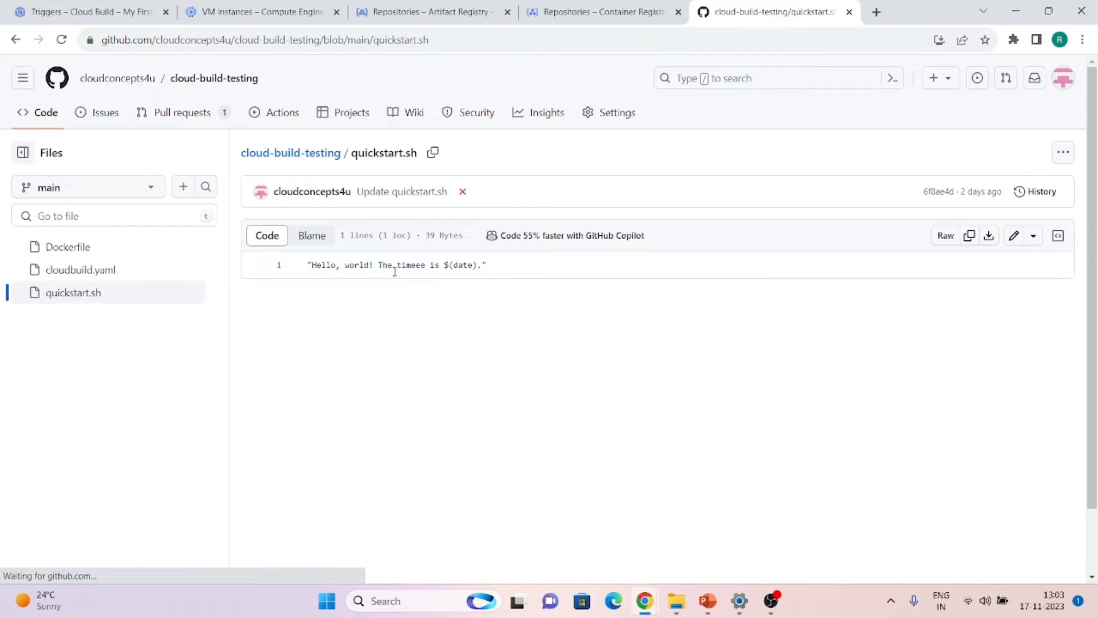
pyautogui.click(89, 12)
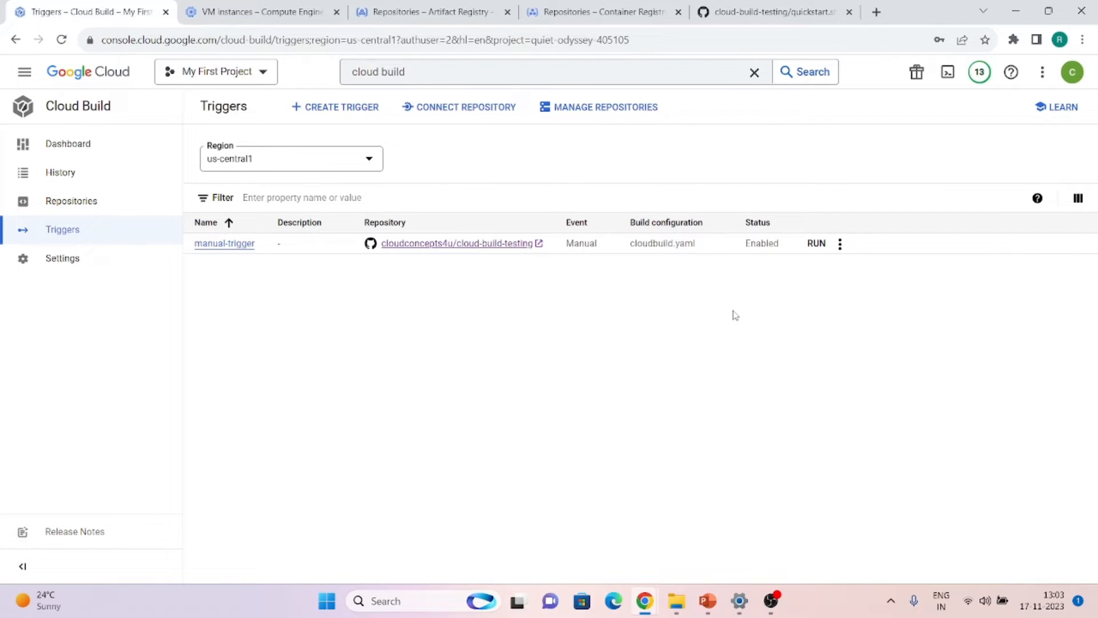
# Run manual-trigger on the main branch
pyautogui.click(731, 6)
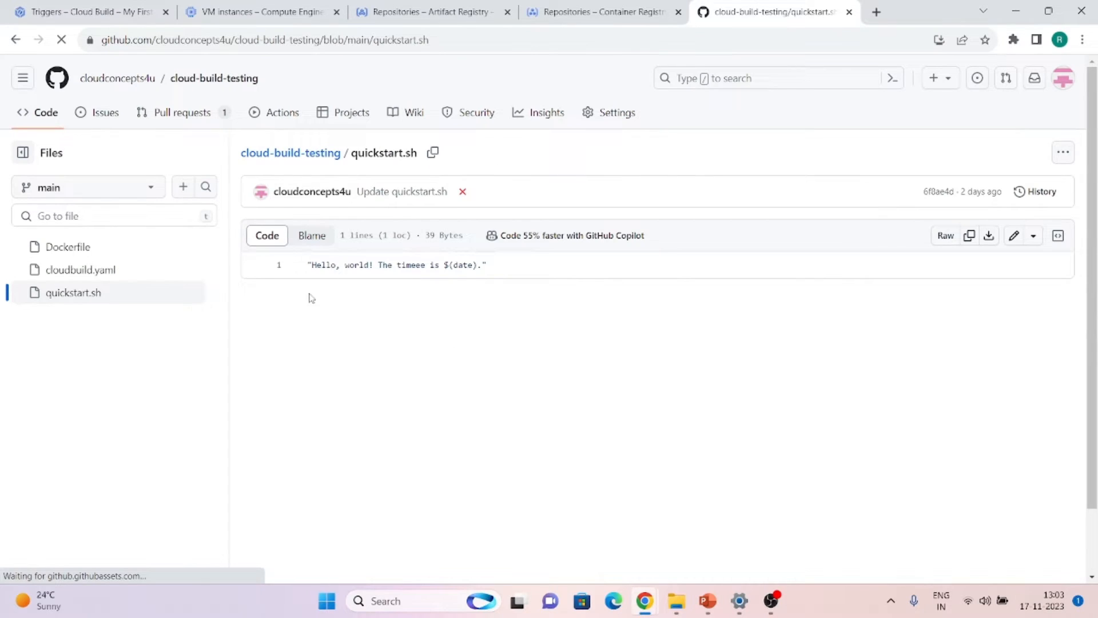
pyautogui.click(109, 18)
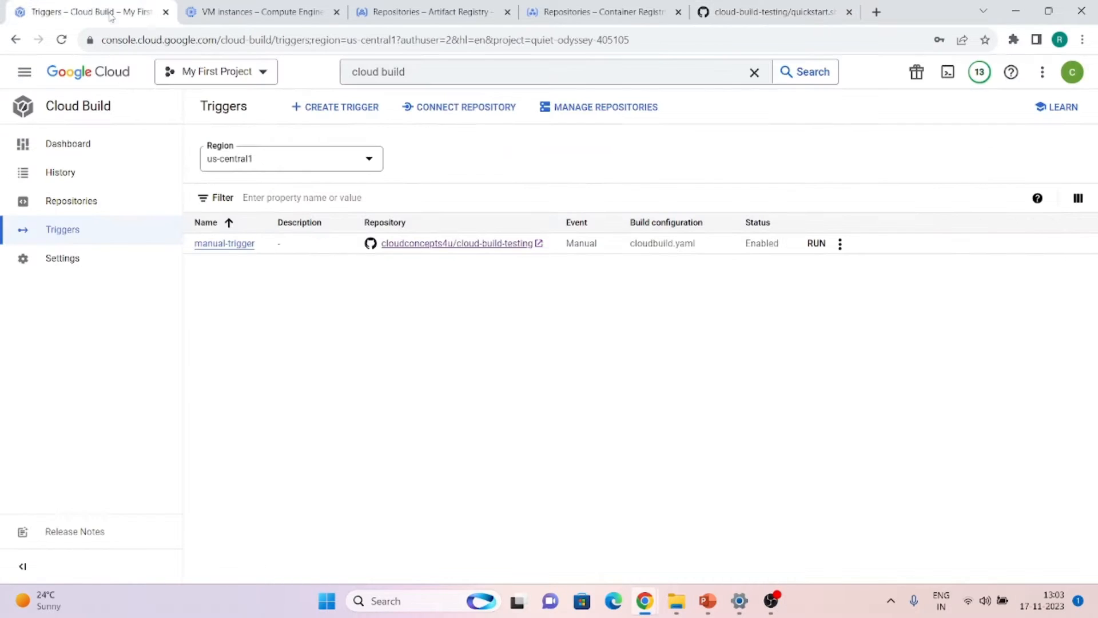
pyautogui.click(819, 246)
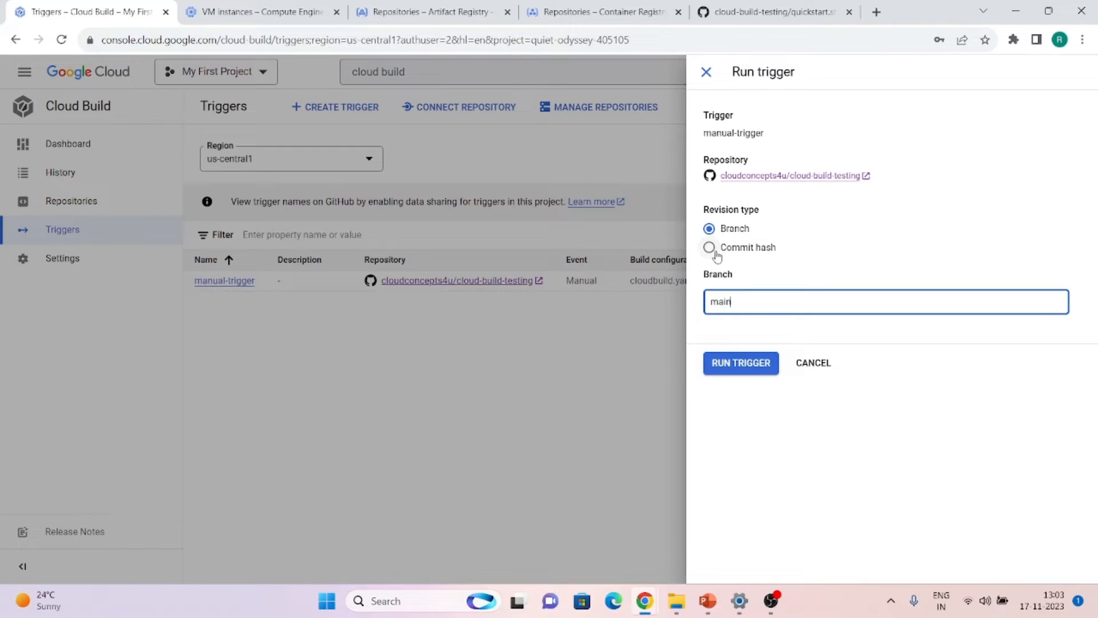
pyautogui.click(727, 369)
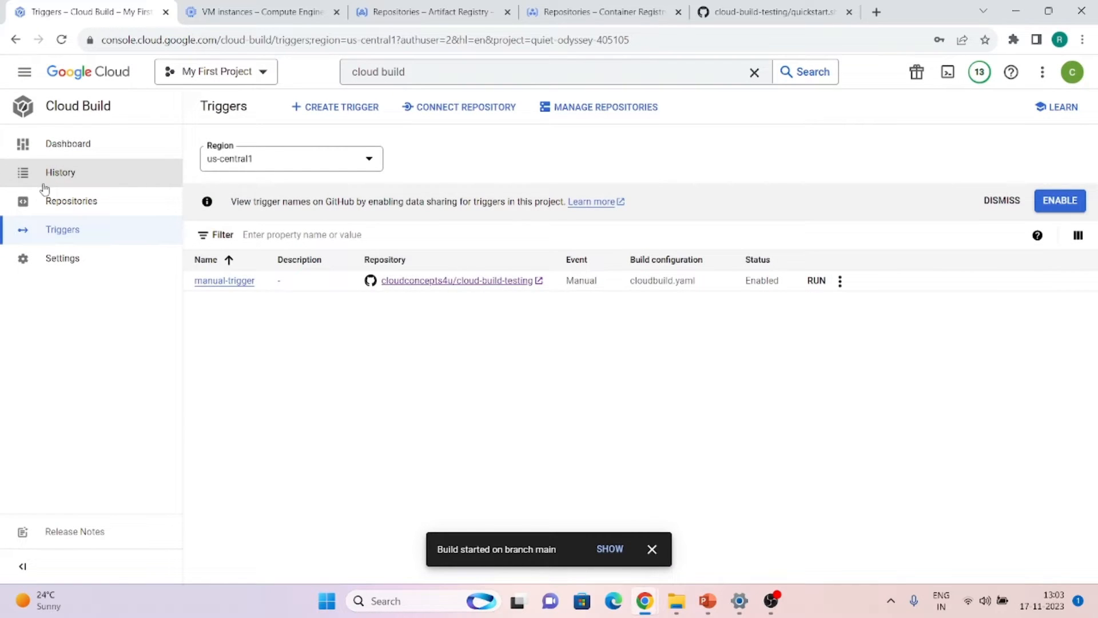
# Open the newest build in History and confirm it succeeded
pyautogui.click(44, 183)
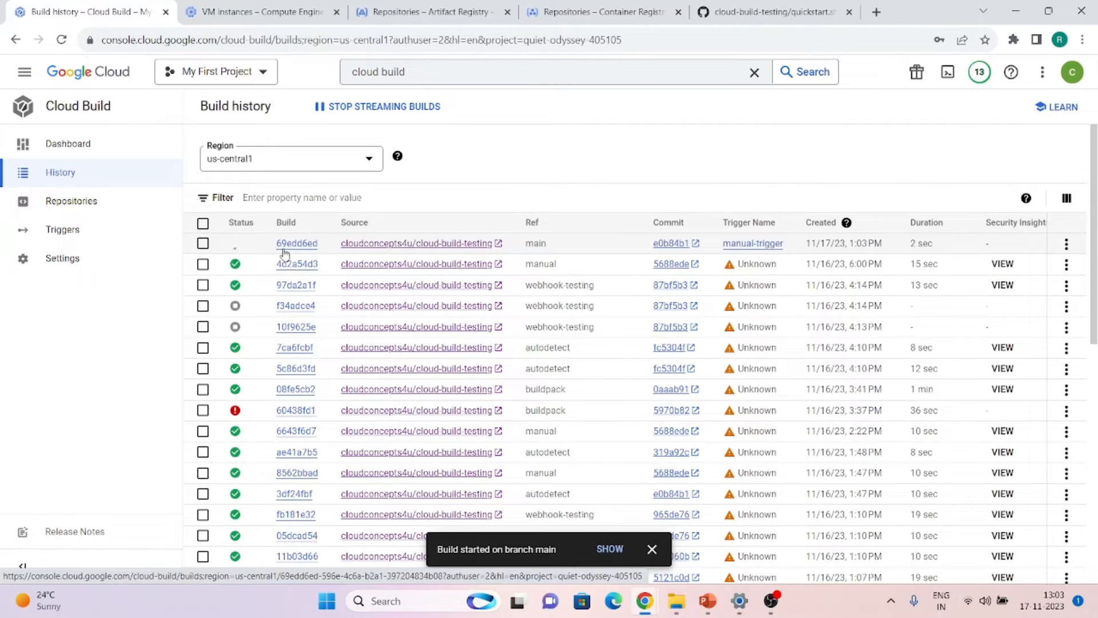
pyautogui.click(295, 245)
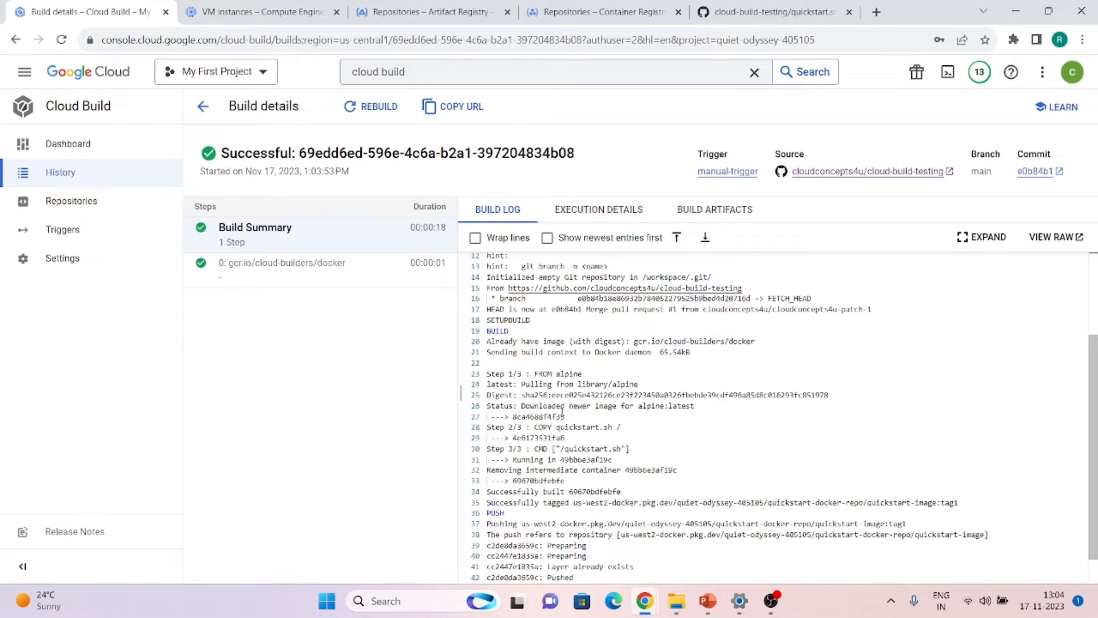
pyautogui.scroll(-1, 562, 410)
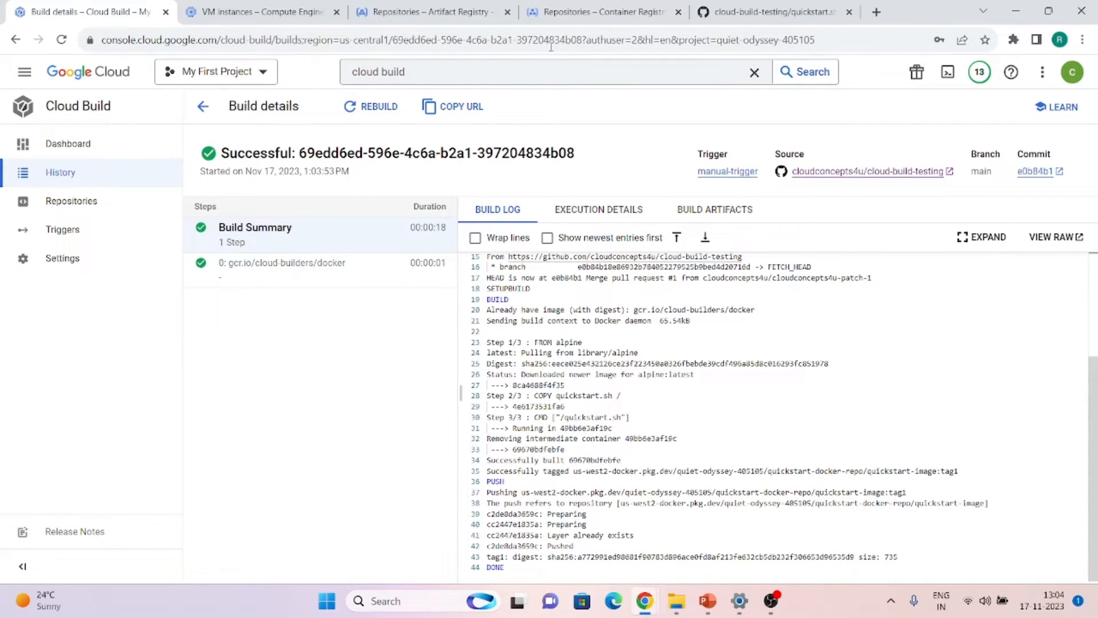
pyautogui.click(400, 11)
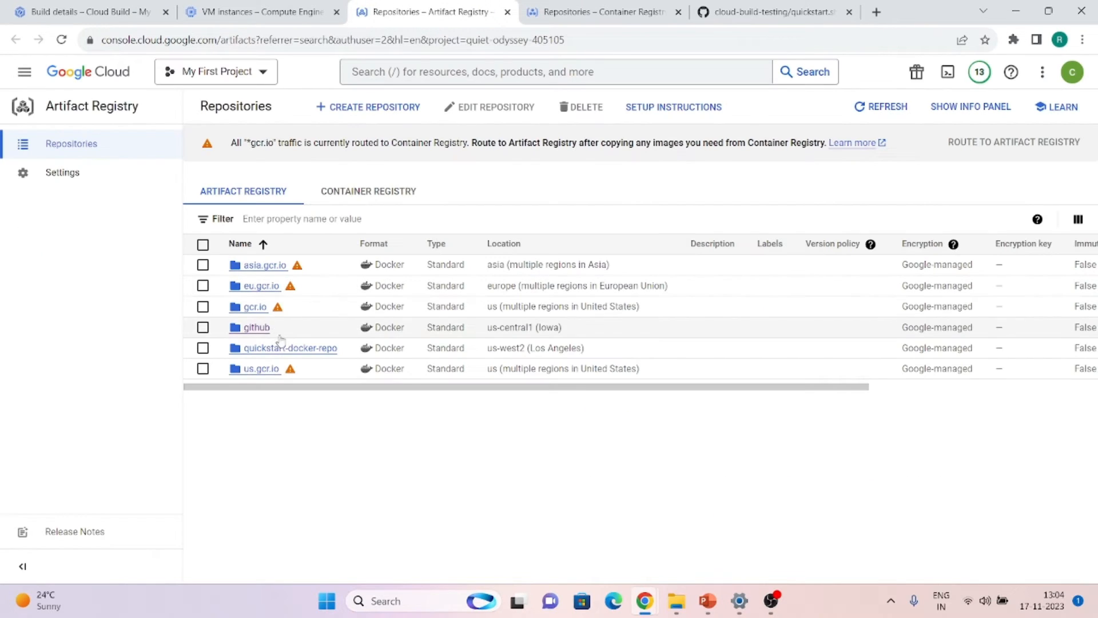
# Check quickstart-image in quickstart-docker-repo has a new tag1 digest a772991ed986
pyautogui.click(292, 348)
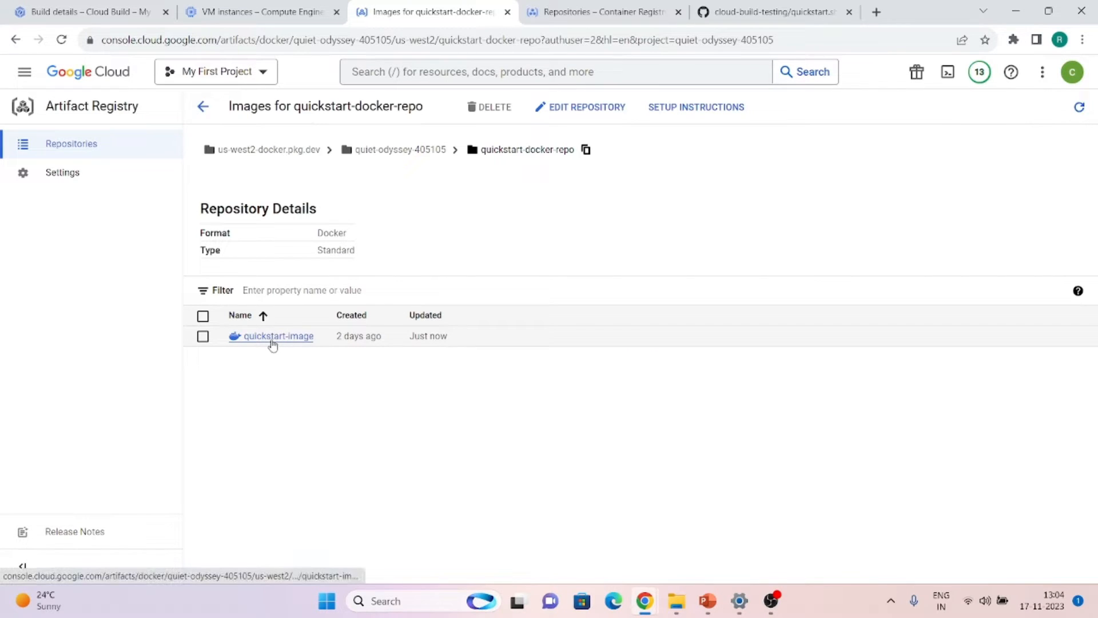
pyautogui.click(272, 338)
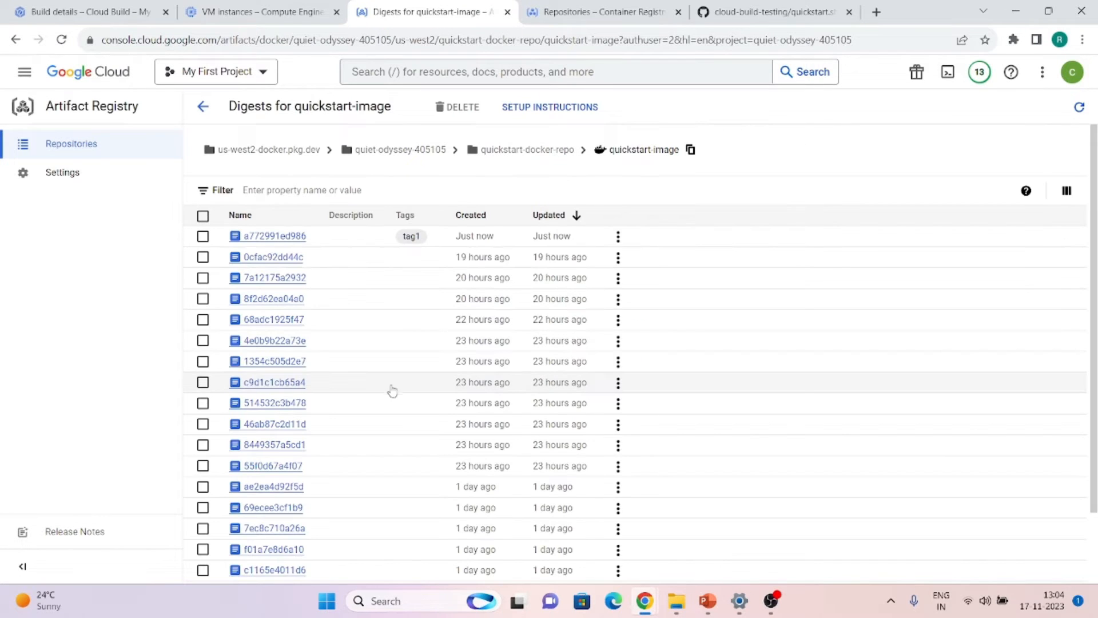
pyautogui.scroll(-3, 483, 352)
pyautogui.scroll(3, 484, 352)
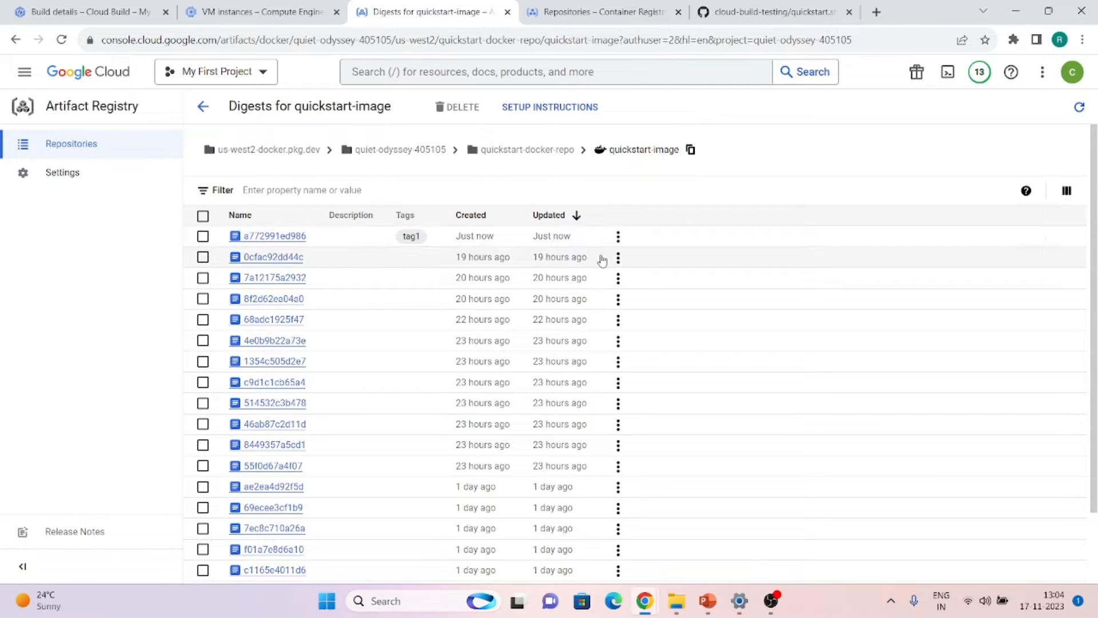
pyautogui.click(86, 11)
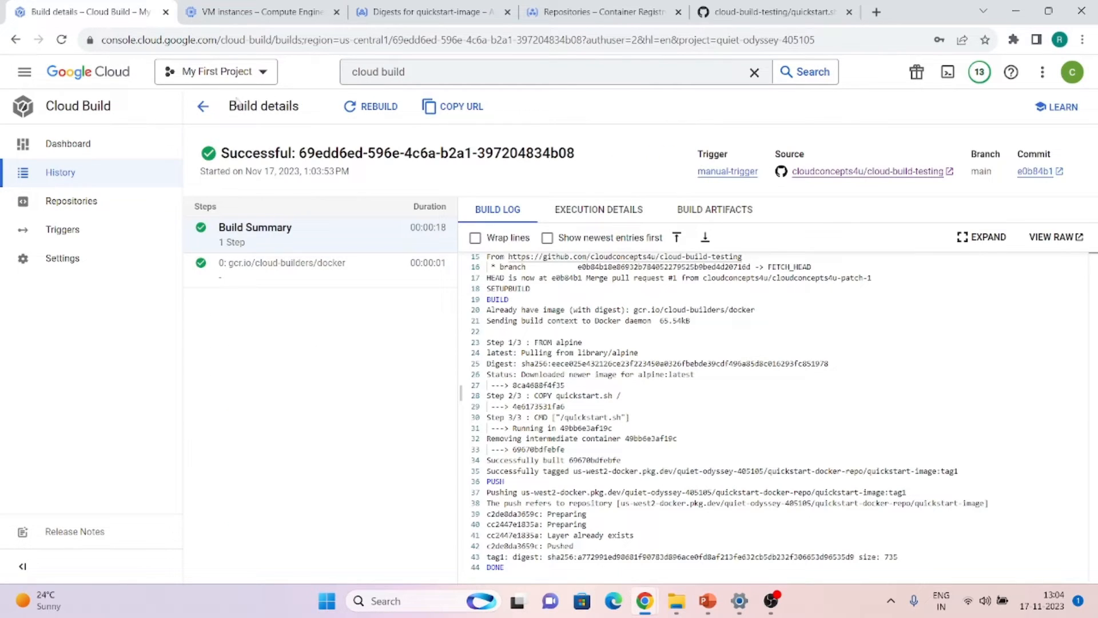
# Start a new trigger named push-trigger
pyautogui.click(63, 229)
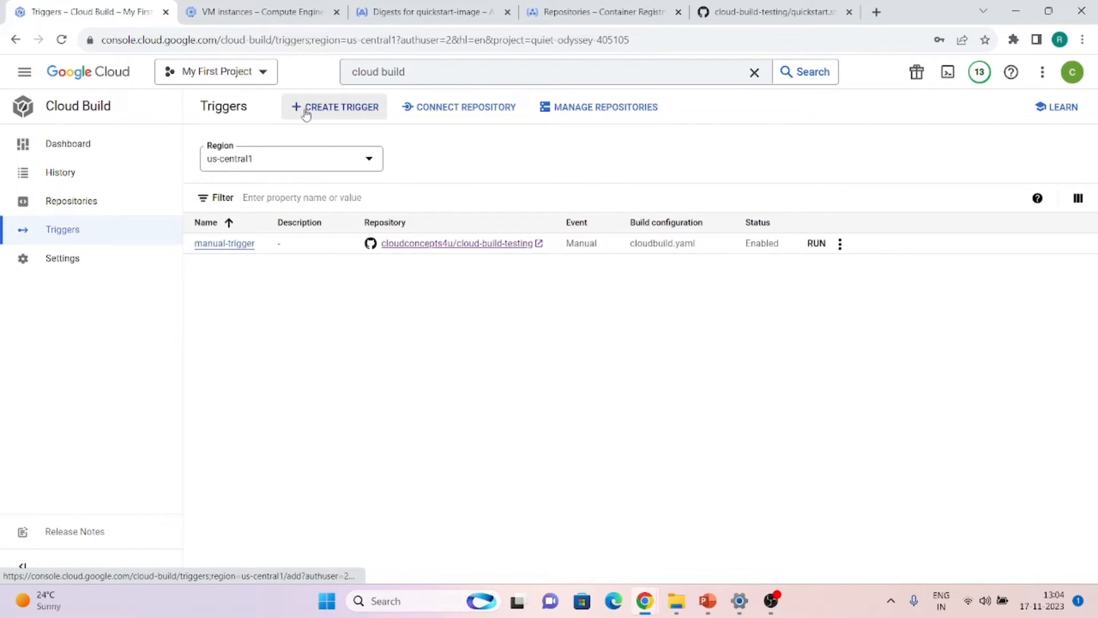
pyautogui.click(306, 114)
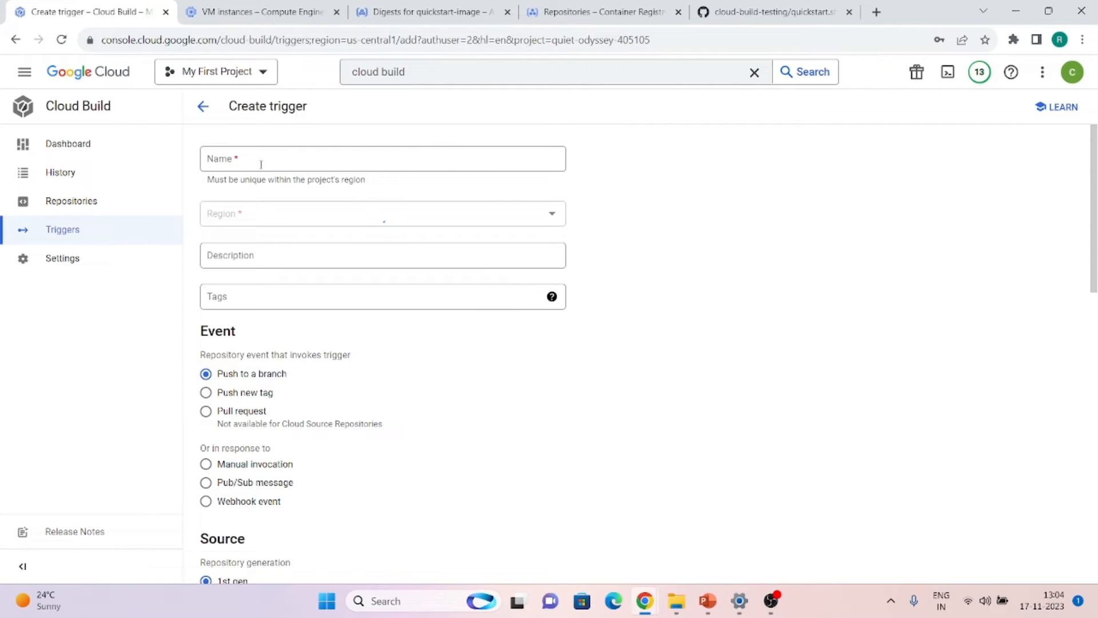
pyautogui.click(264, 162)
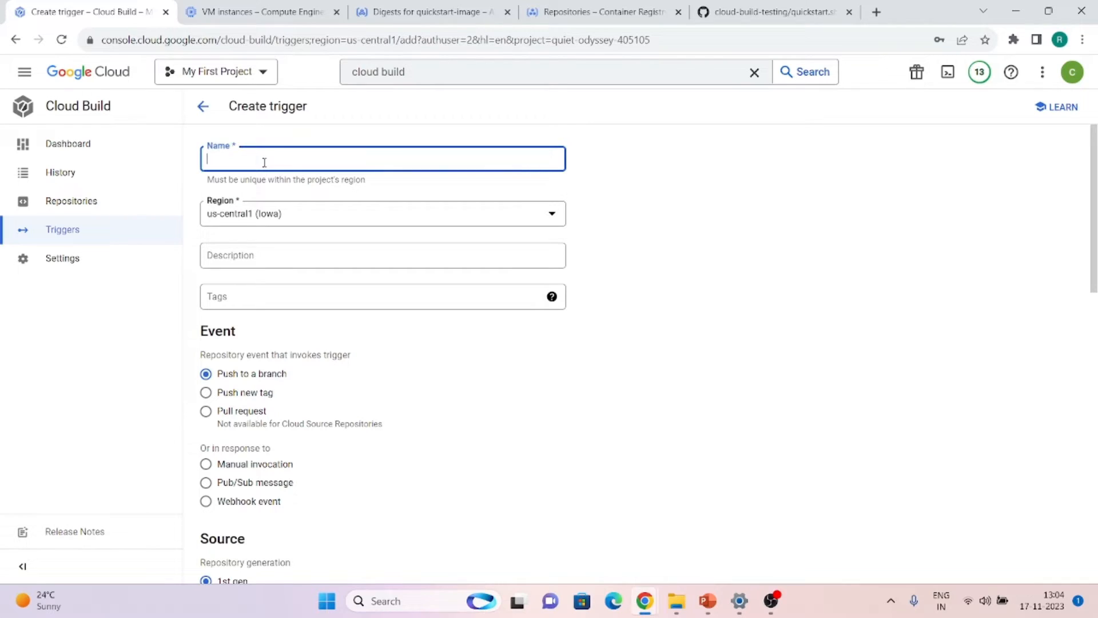
pyautogui.write('push-trigger')
# Set the trigger's source repository to cloud-build-testing (GitHub App)
pyautogui.scroll(-1, 284, 315)
pyautogui.scroll(-2, 284, 314)
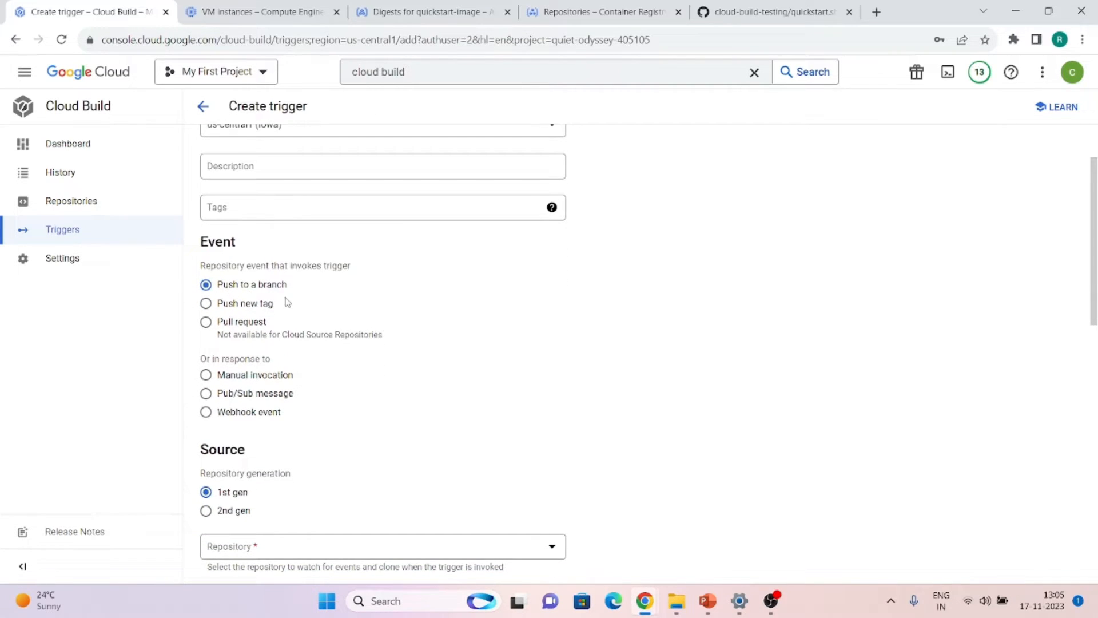
pyautogui.scroll(-2, 249, 466)
pyautogui.click(276, 413)
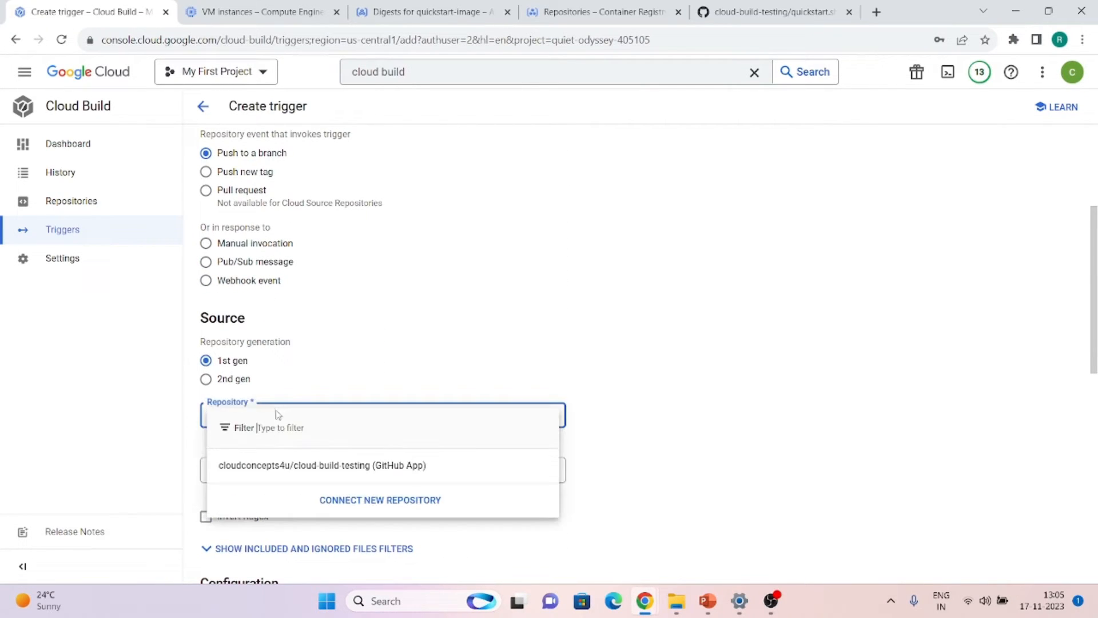
pyautogui.click(267, 464)
# Set the branch pattern to ^webhook-testing$
pyautogui.scroll(-1, 269, 452)
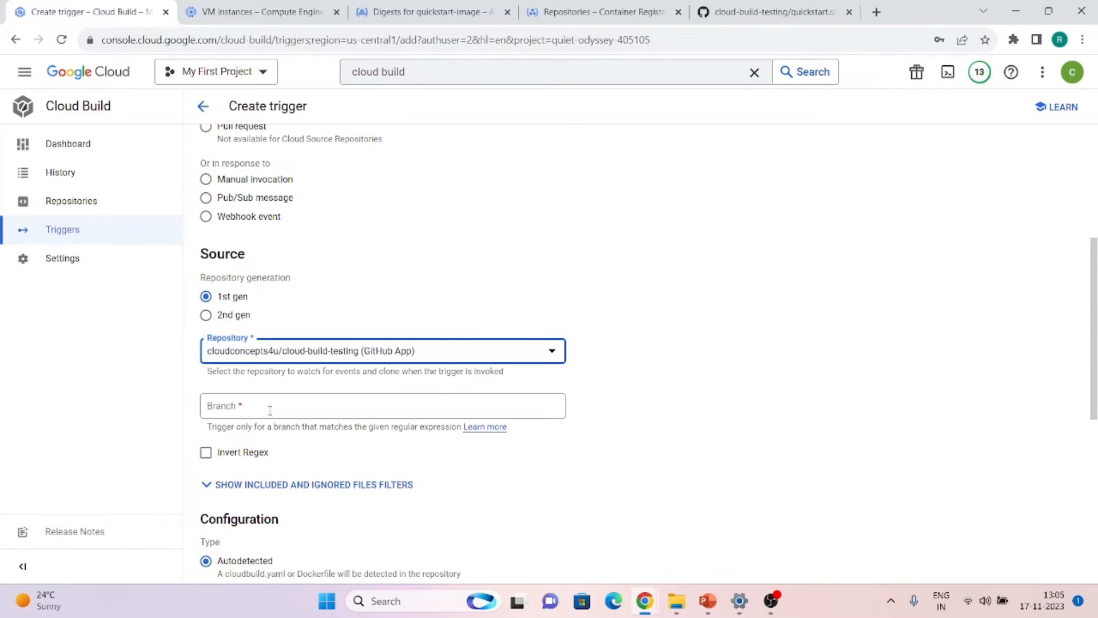
pyautogui.click(270, 410)
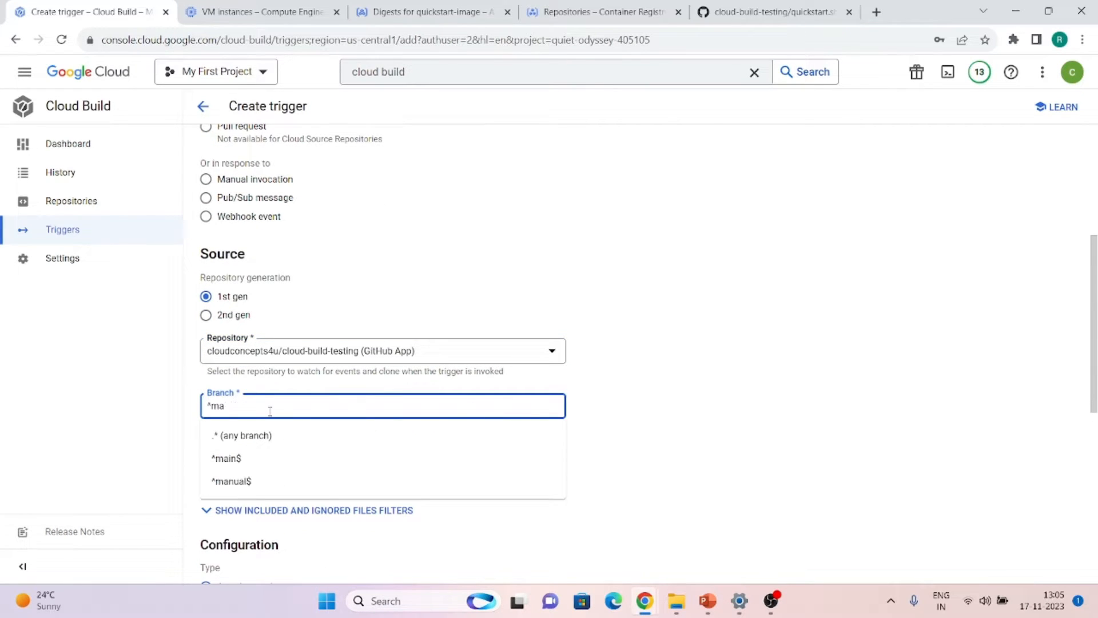
pyautogui.press('BackSpace')
pyautogui.press('BackSpace')
pyautogui.press('BackSpace')
pyautogui.press('BackSpace')
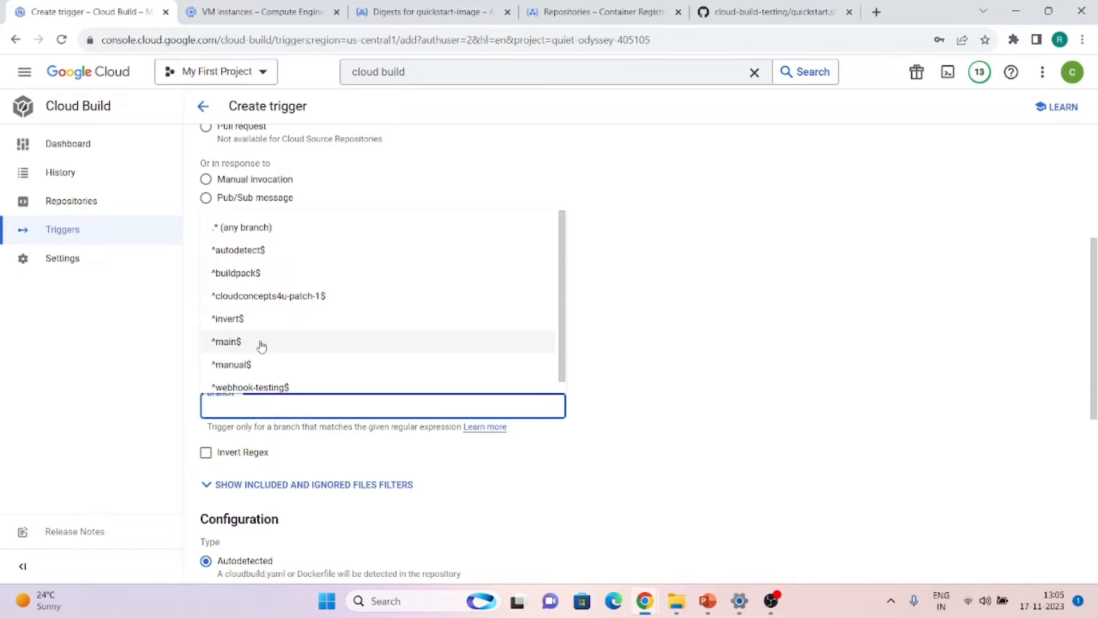
pyautogui.scroll(-1, 262, 345)
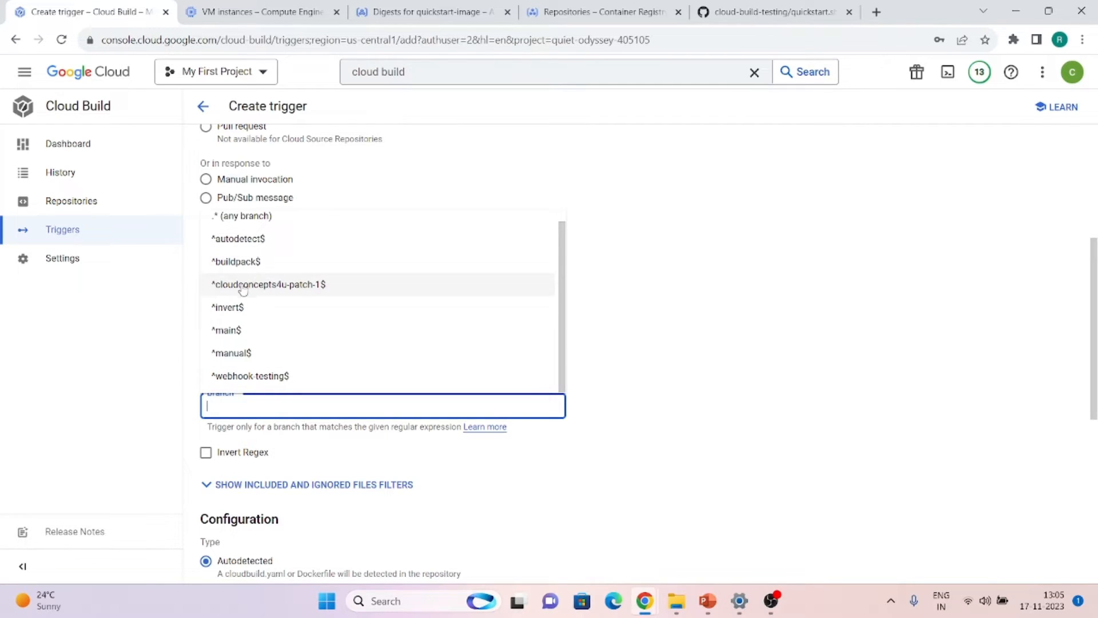
pyautogui.click(239, 374)
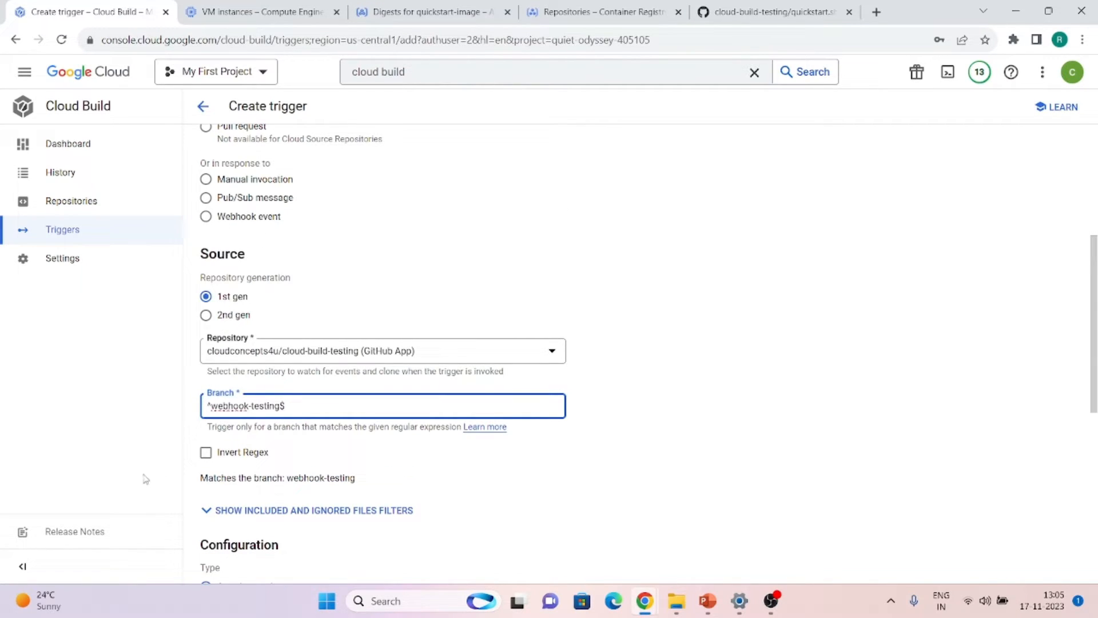
pyautogui.moveTo(1095, 330); pyautogui.dragTo(1083, 422)
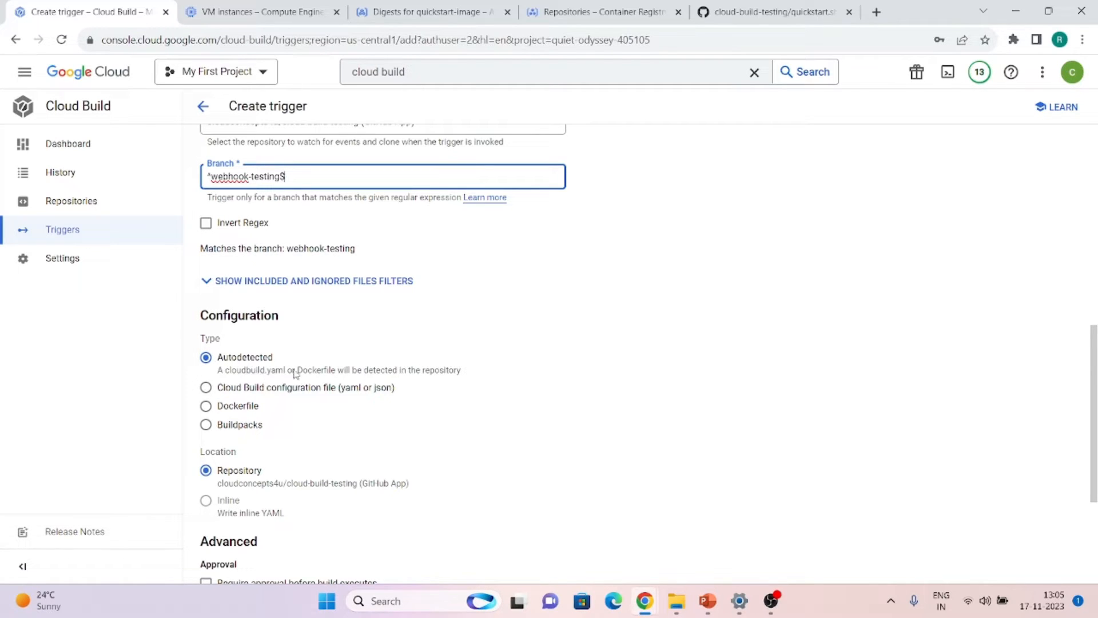
# Set Type to 'Cloud Build configuration file (yaml or json)' and create push-trigger
pyautogui.click(210, 388)
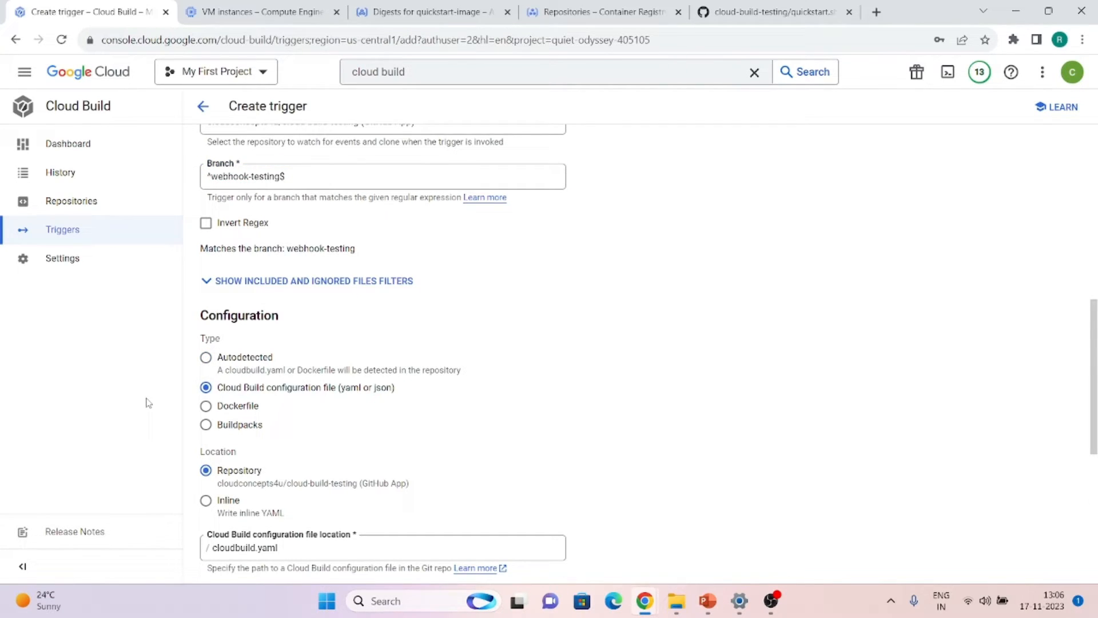
pyautogui.scroll(-3, 392, 417)
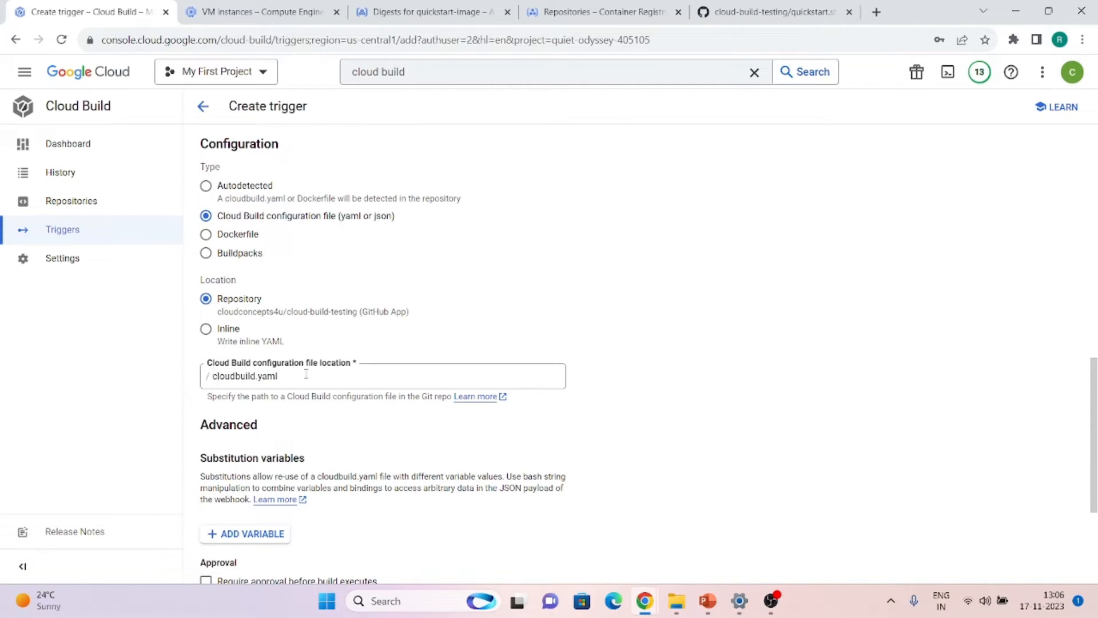
pyautogui.scroll(-4, 286, 378)
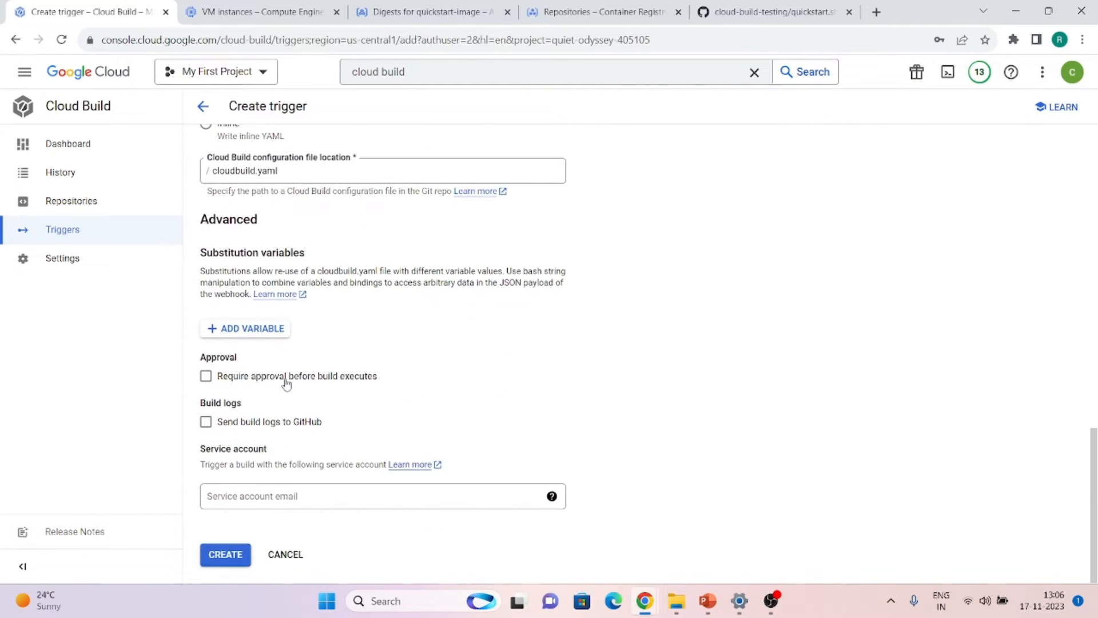
pyautogui.click(216, 556)
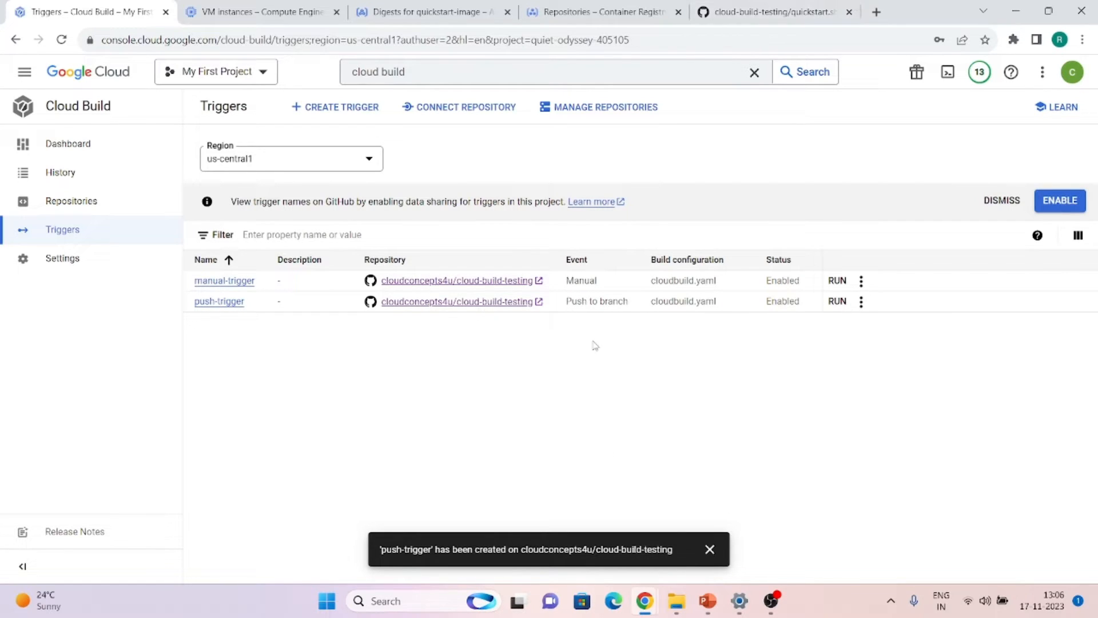
pyautogui.click(761, 4)
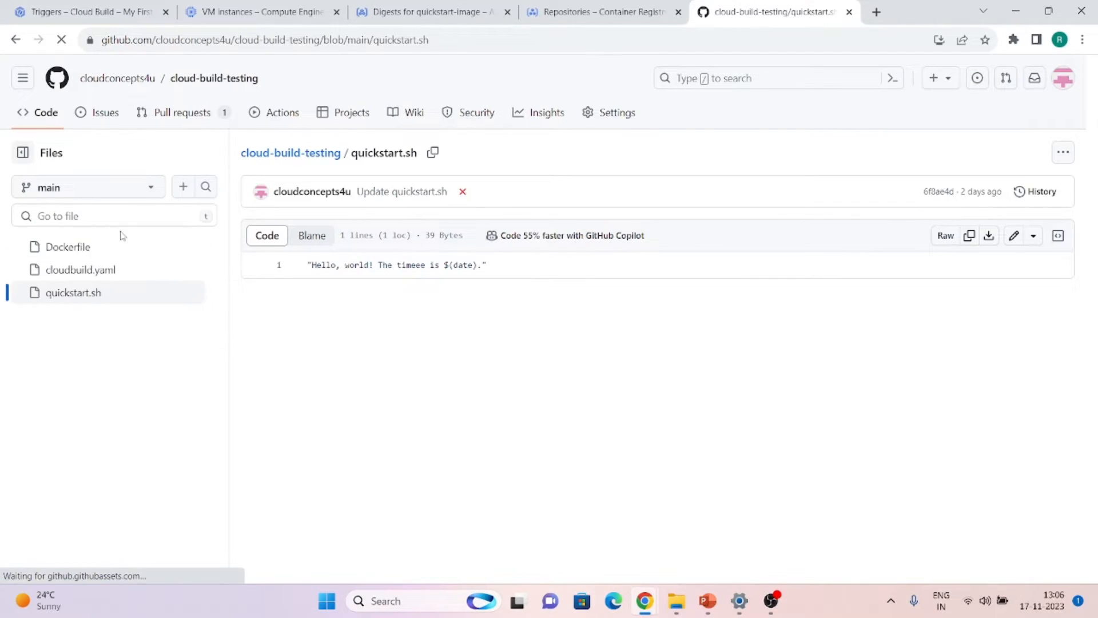
# On the webhook-testing branch, add an extra '!' to quickstart.sh and commit 'Update quickstart.sh'
pyautogui.click(125, 194)
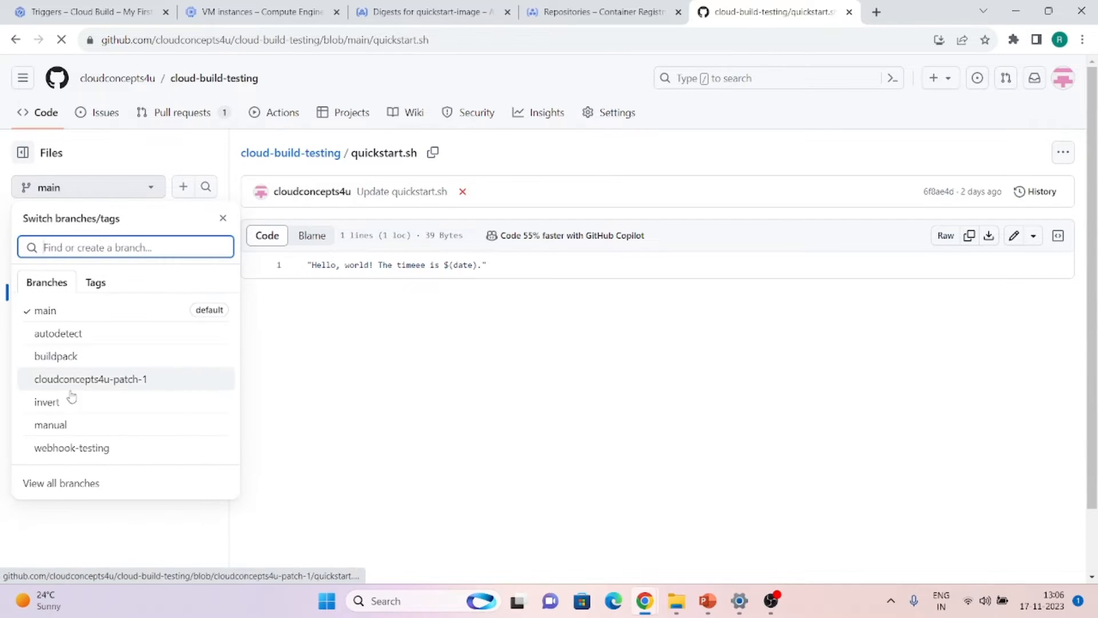
pyautogui.click(70, 452)
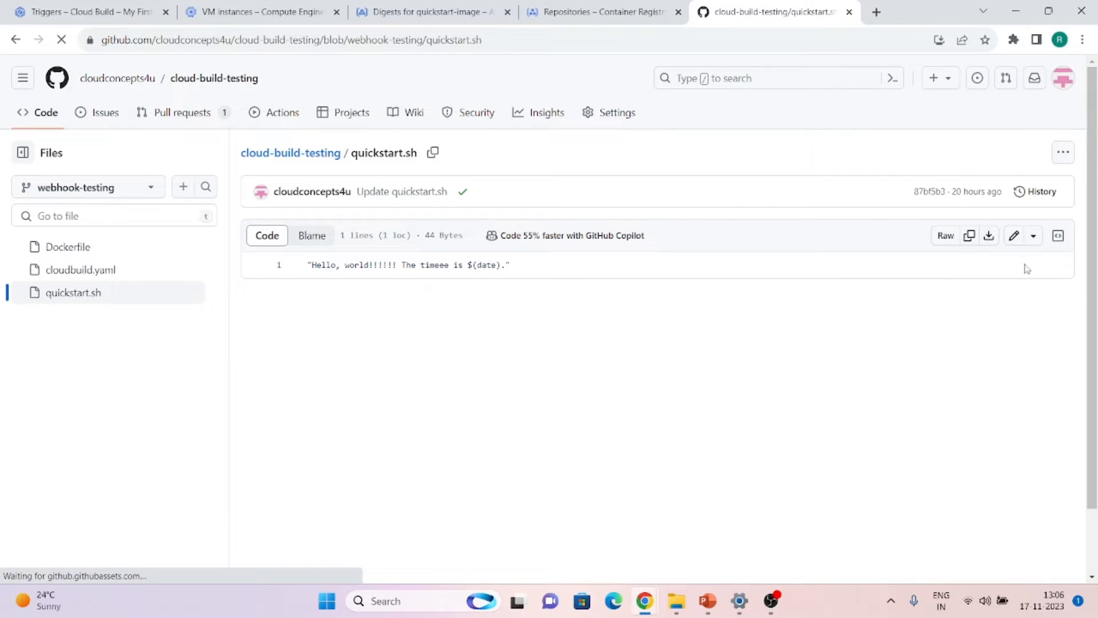
pyautogui.click(1015, 235)
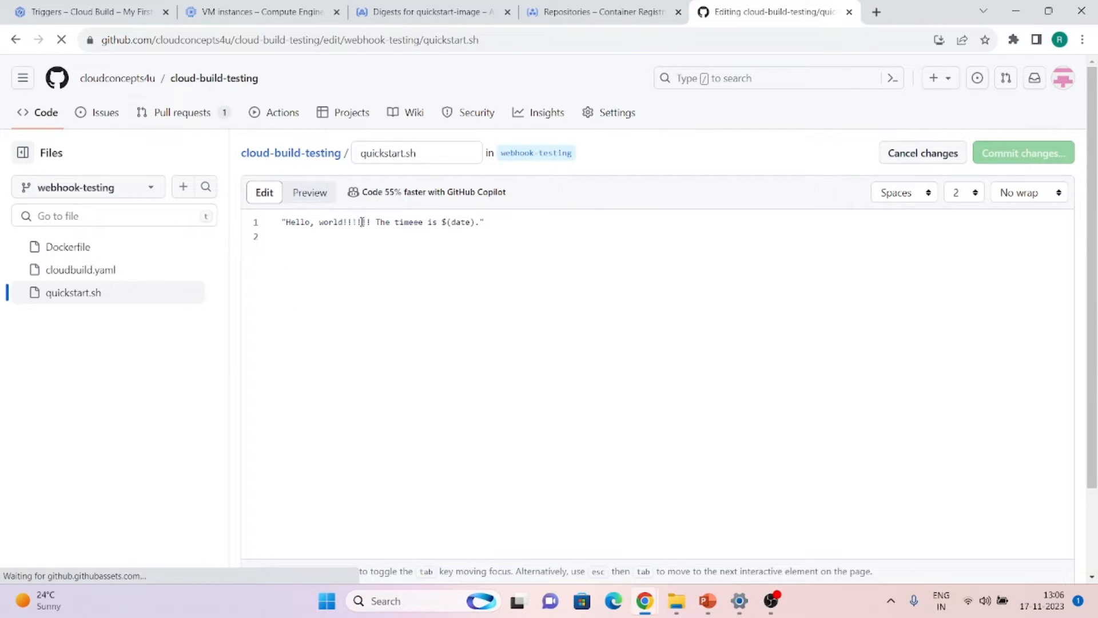
pyautogui.click(362, 222)
pyautogui.write('!')
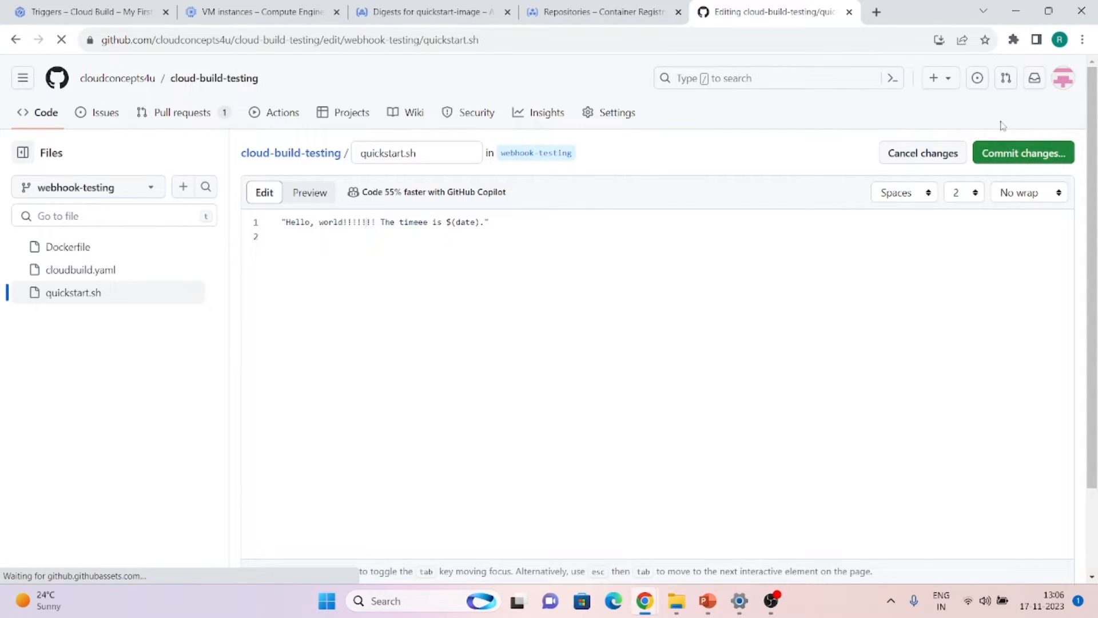
pyautogui.click(1002, 152)
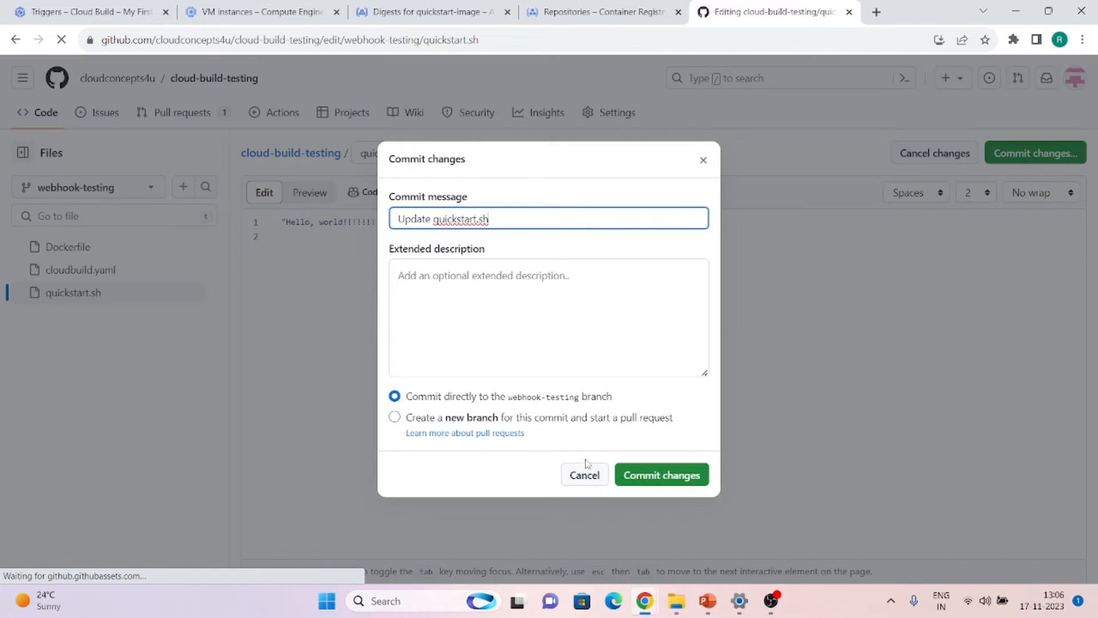
pyautogui.click(668, 476)
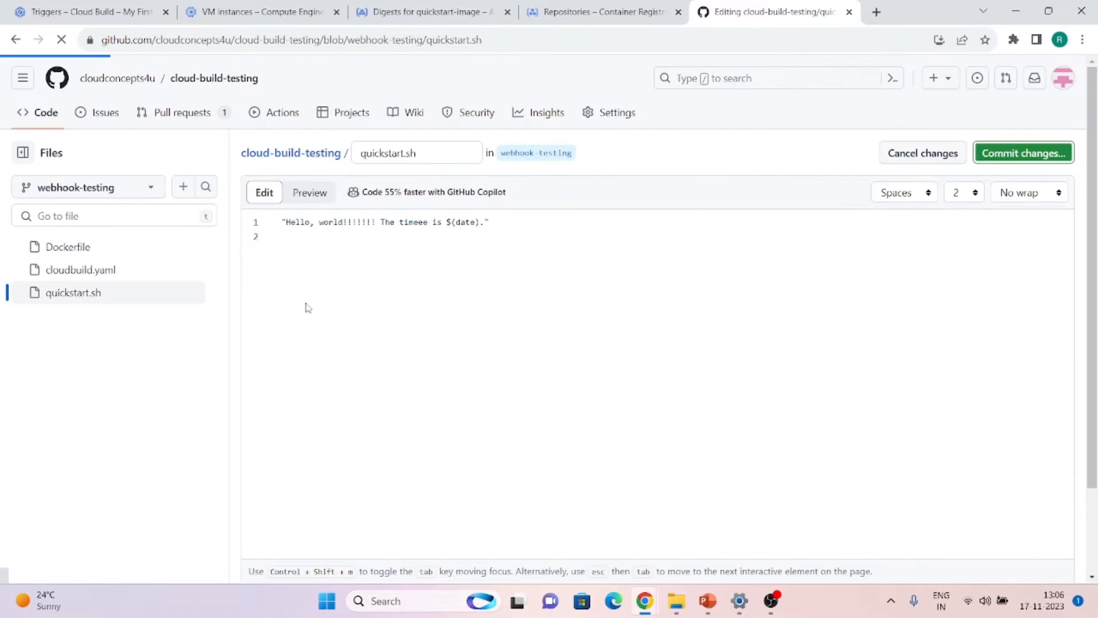
pyautogui.click(255, 12)
pyautogui.click(97, 12)
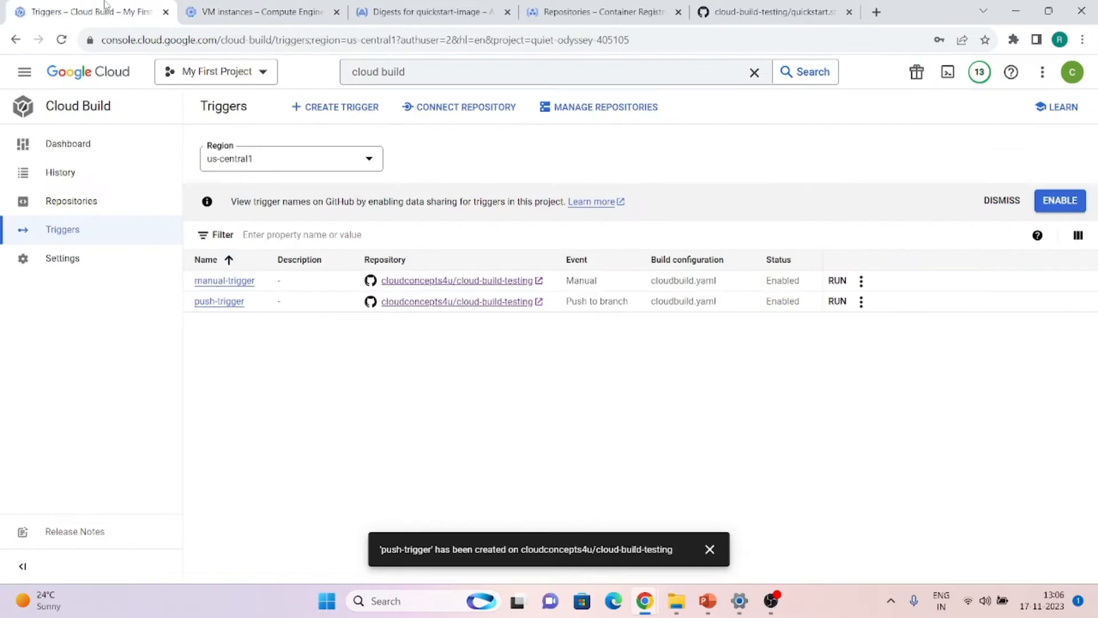
pyautogui.click(88, 182)
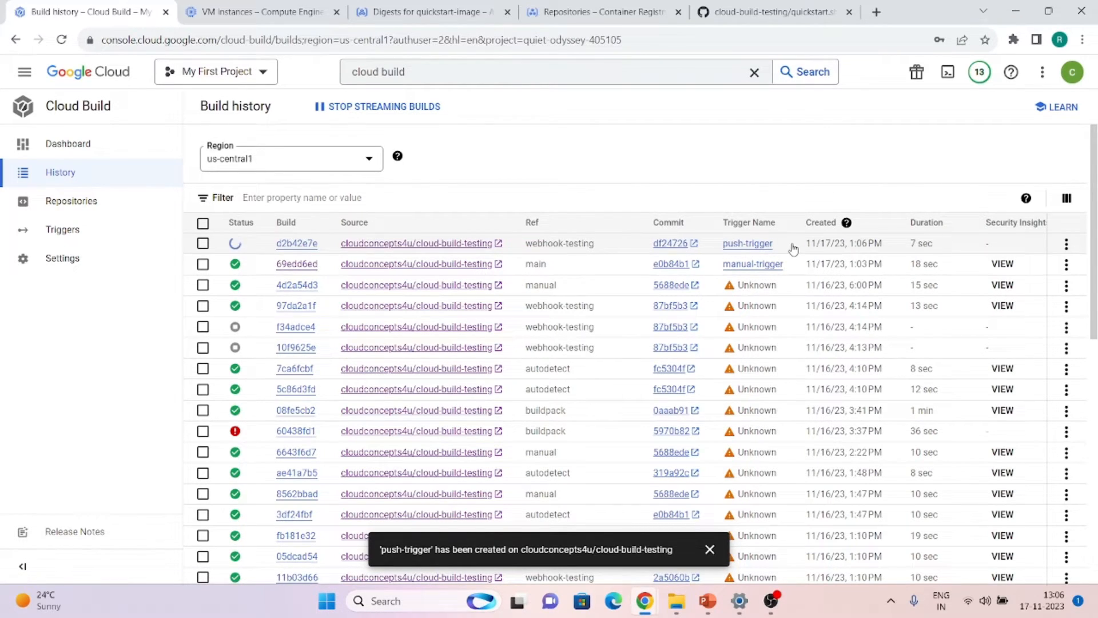
pyautogui.hscroll(1, 794, 249)
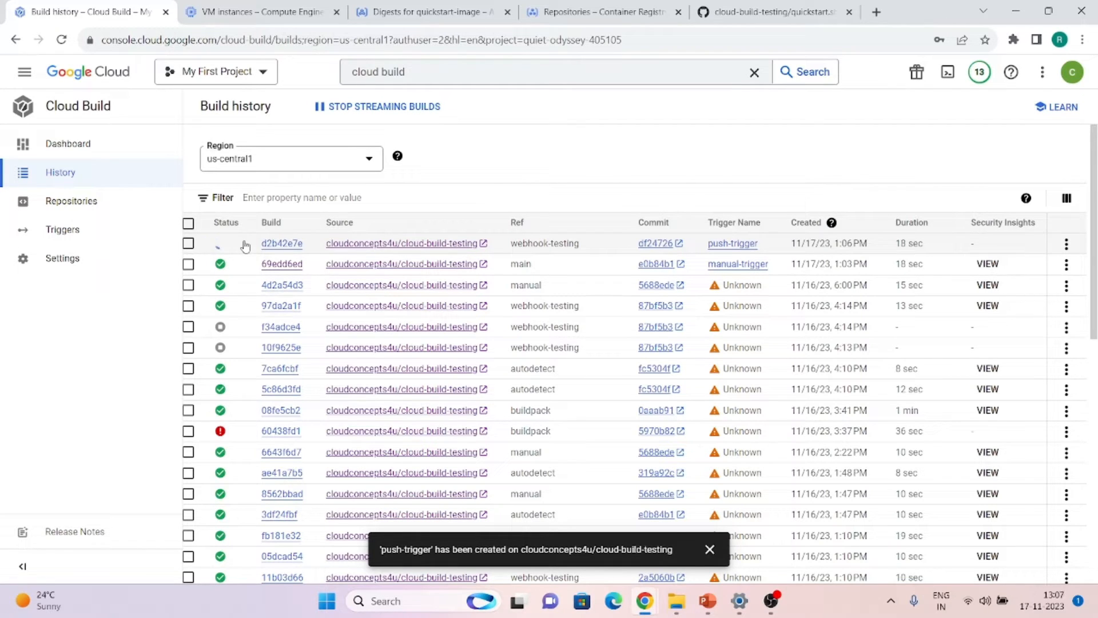
pyautogui.click(58, 230)
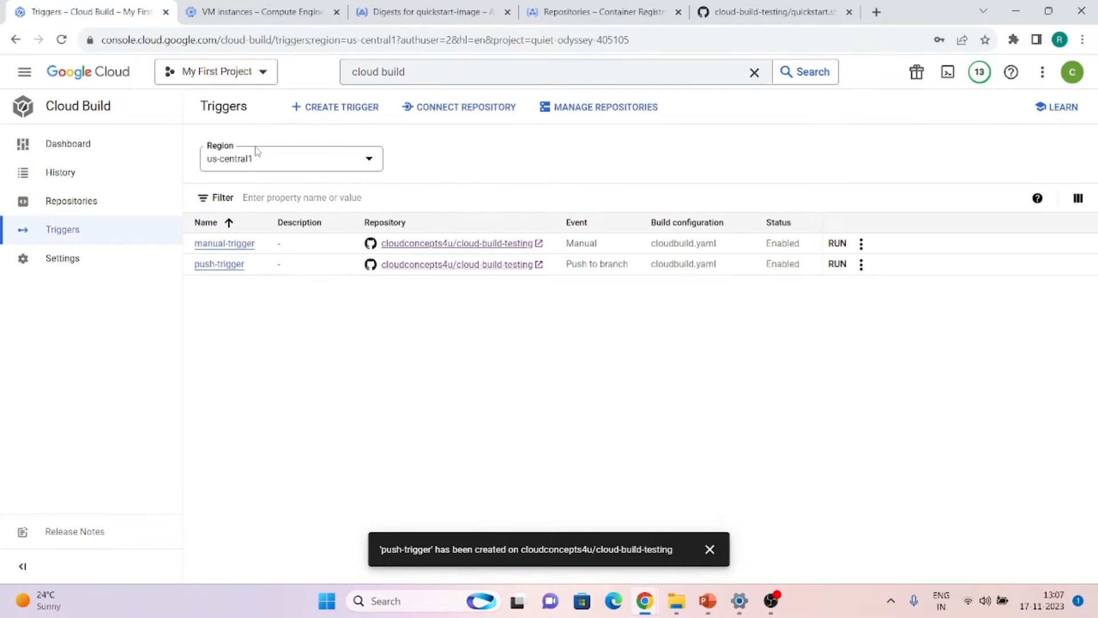
# Start a new Cloud Build trigger named pull-request-trigger
pyautogui.click(324, 110)
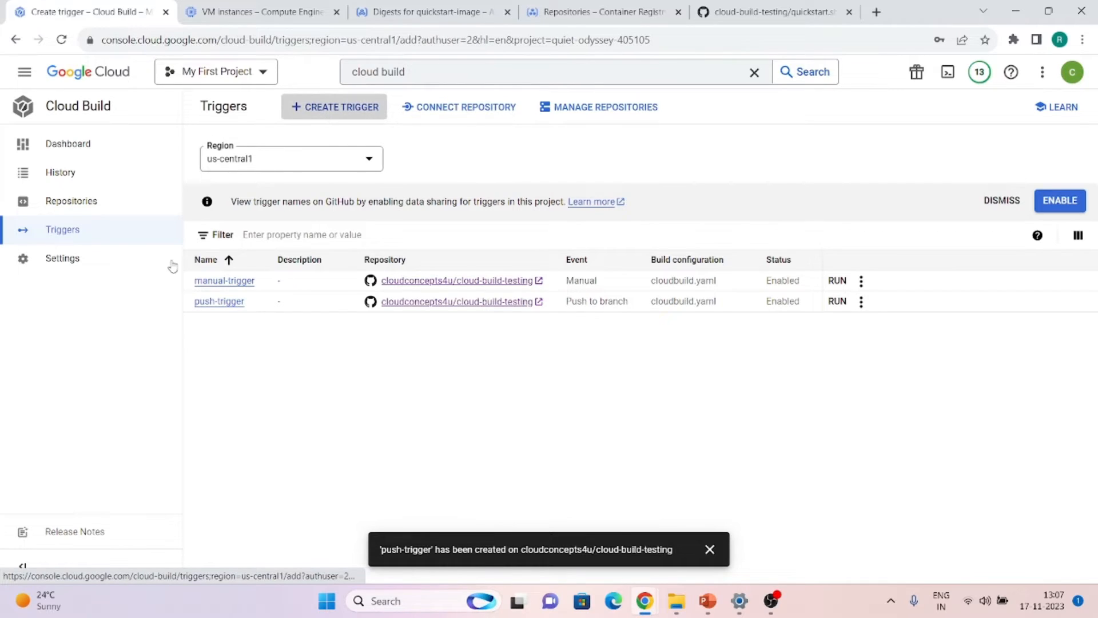
pyautogui.click(249, 165)
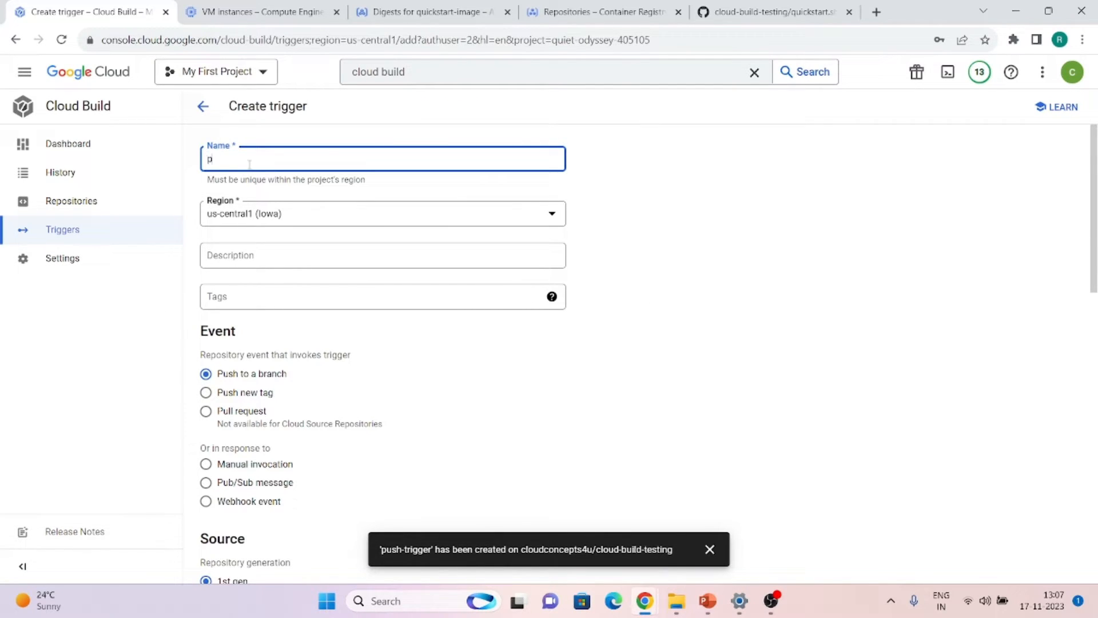
pyautogui.write('pull-reque')
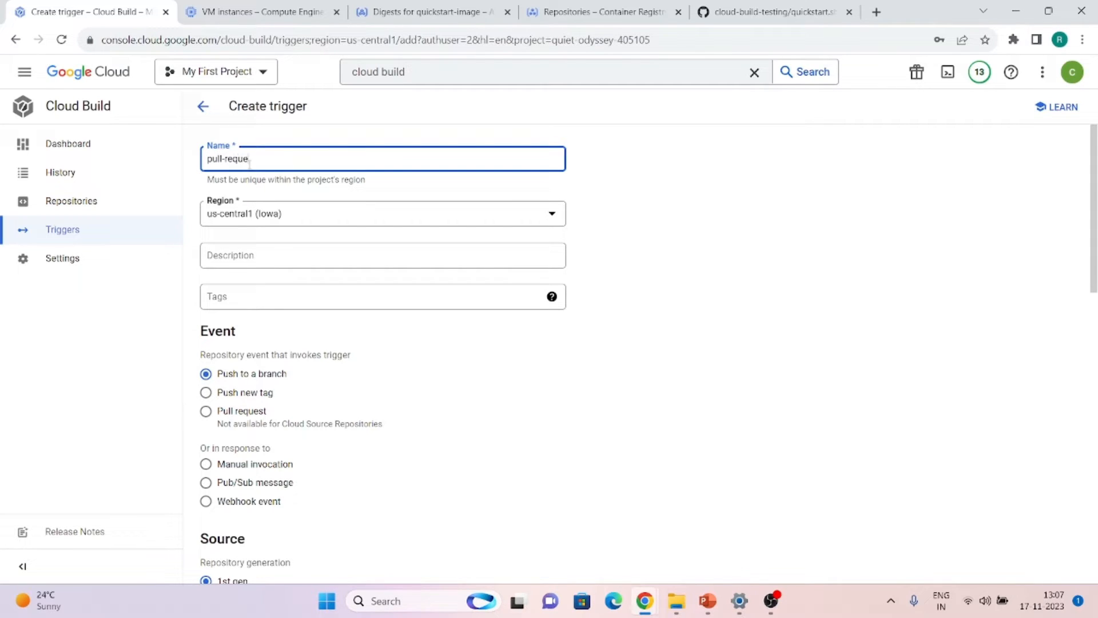
pyautogui.write('st-trigger')
# Make it fire on pull requests into ^main$ of the cloud-build-testing repository
pyautogui.click(206, 411)
pyautogui.scroll(-3, 236, 414)
pyautogui.scroll(-1, 236, 415)
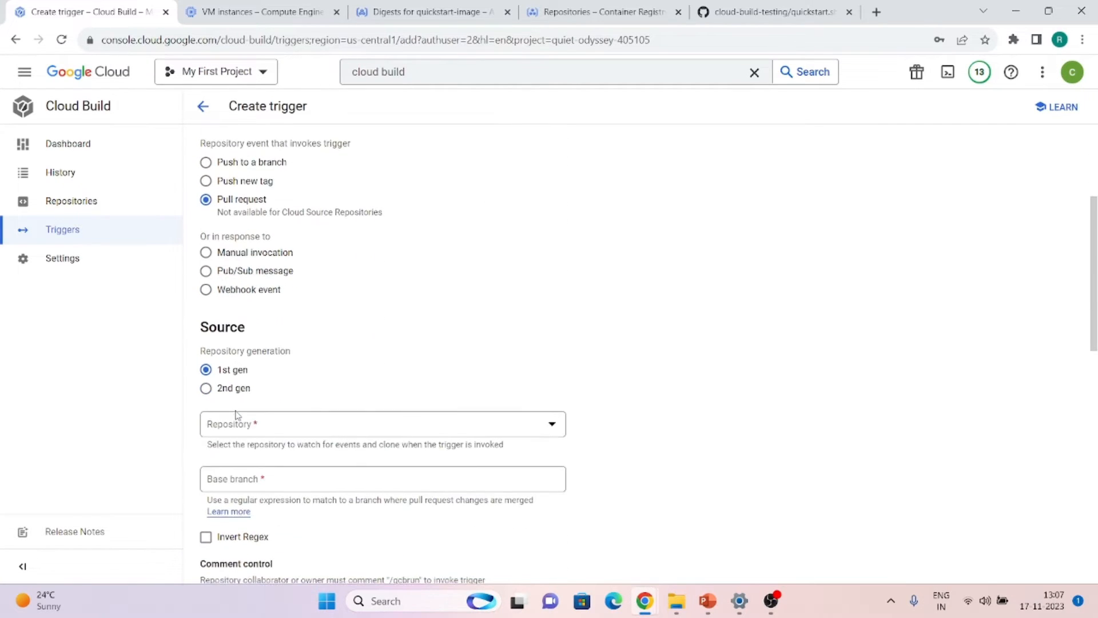
pyautogui.click(260, 424)
pyautogui.click(263, 476)
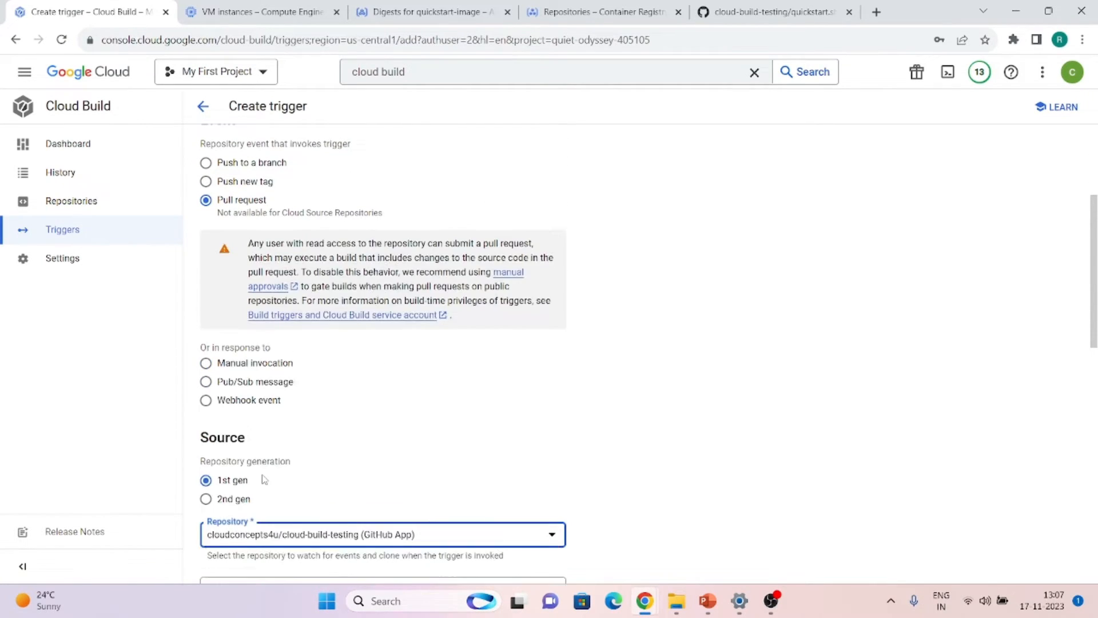
pyautogui.scroll(-3, 271, 441)
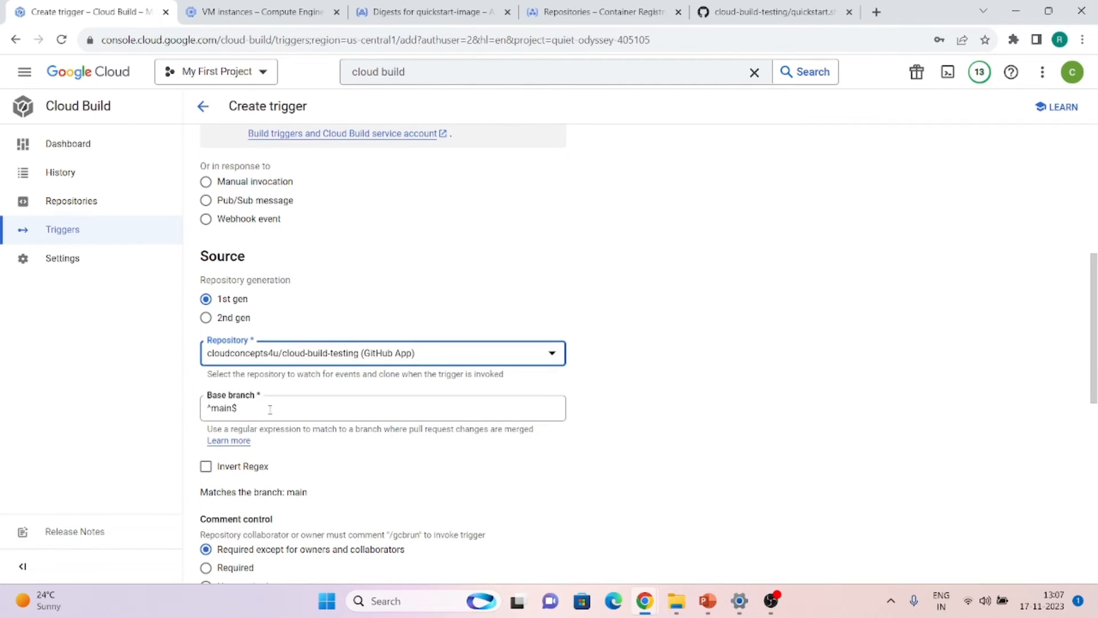
pyautogui.click(270, 410)
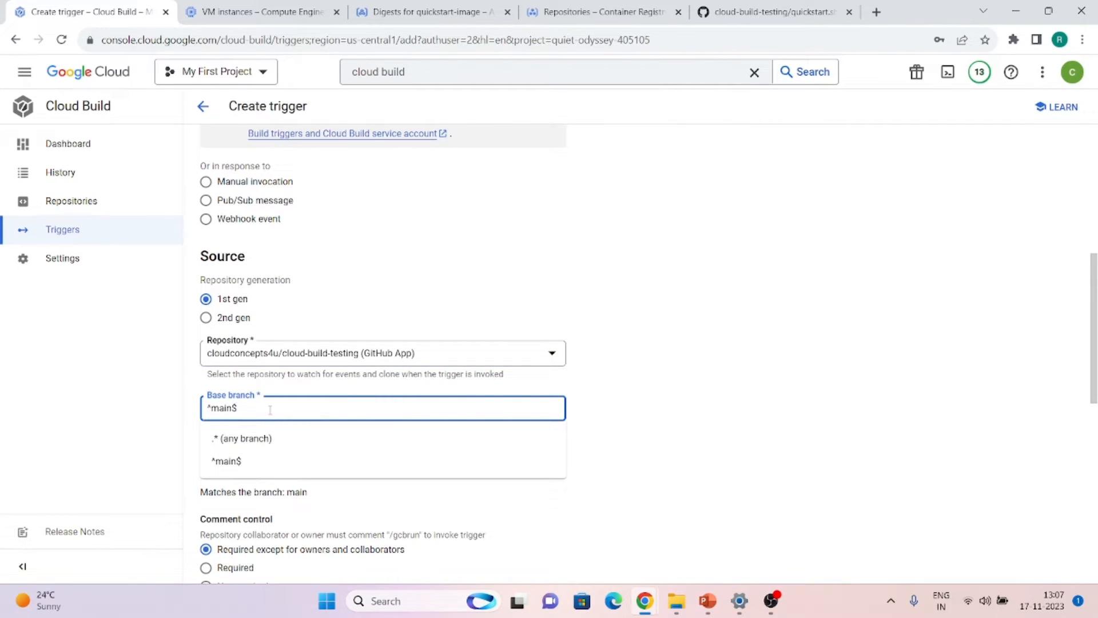
pyautogui.click(119, 408)
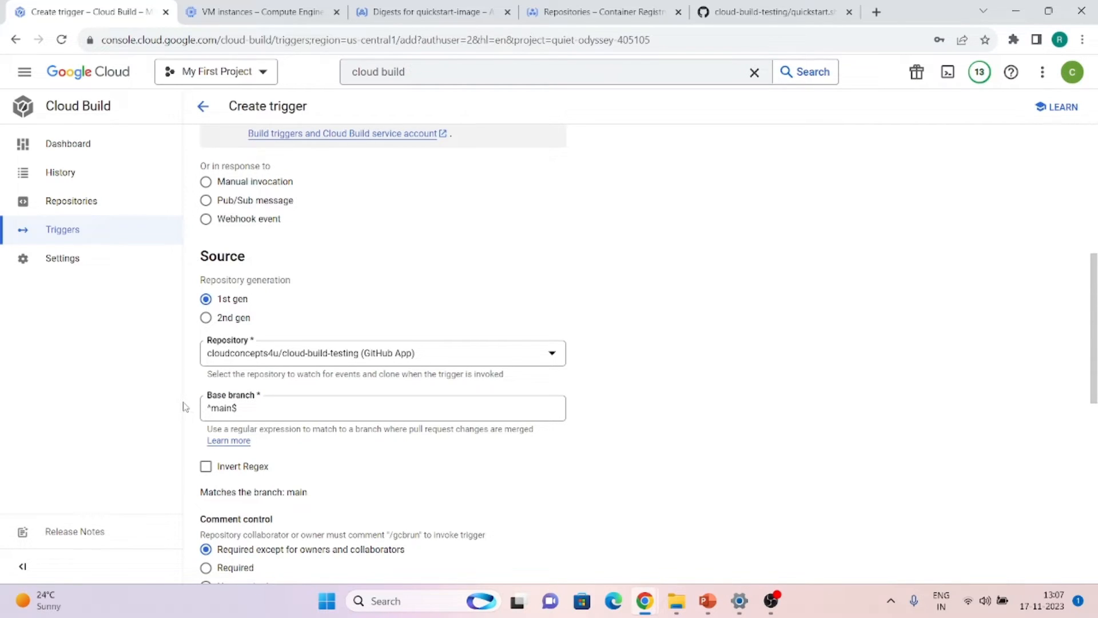
pyautogui.scroll(-1, 185, 407)
pyautogui.scroll(-3, 184, 406)
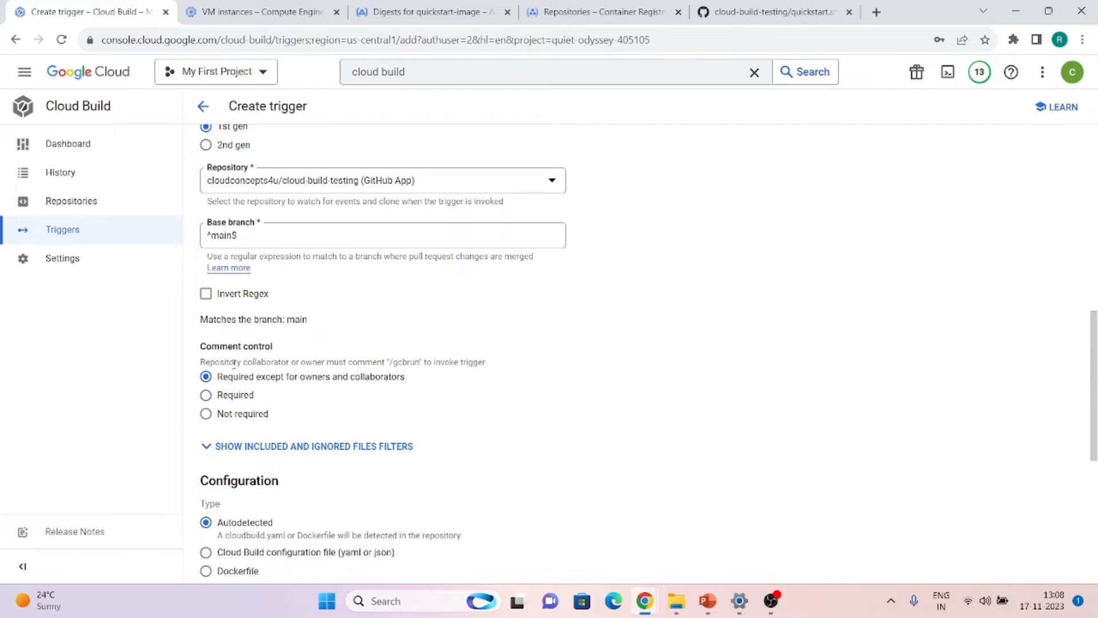
# Set Comment control to Required so pull requests need a /gcbrun comment
pyautogui.moveTo(389, 363); pyautogui.dragTo(417, 362)
pyautogui.click(387, 363)
pyautogui.moveTo(390, 363); pyautogui.dragTo(420, 364)
pyautogui.click(483, 365)
pyautogui.click(222, 399)
pyautogui.click(207, 414)
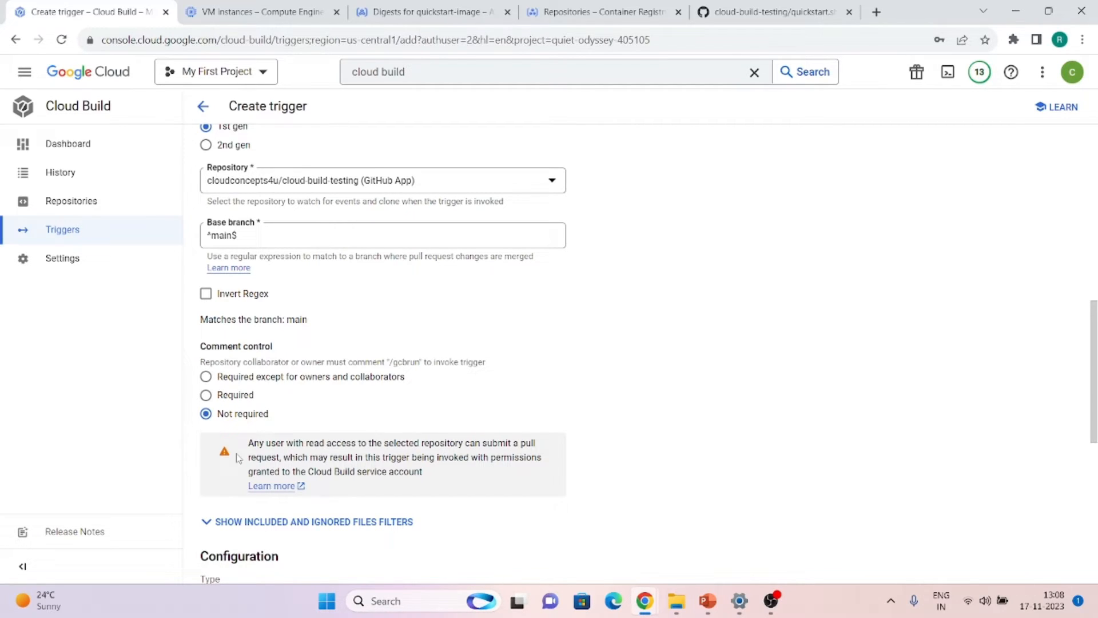
pyautogui.click(206, 395)
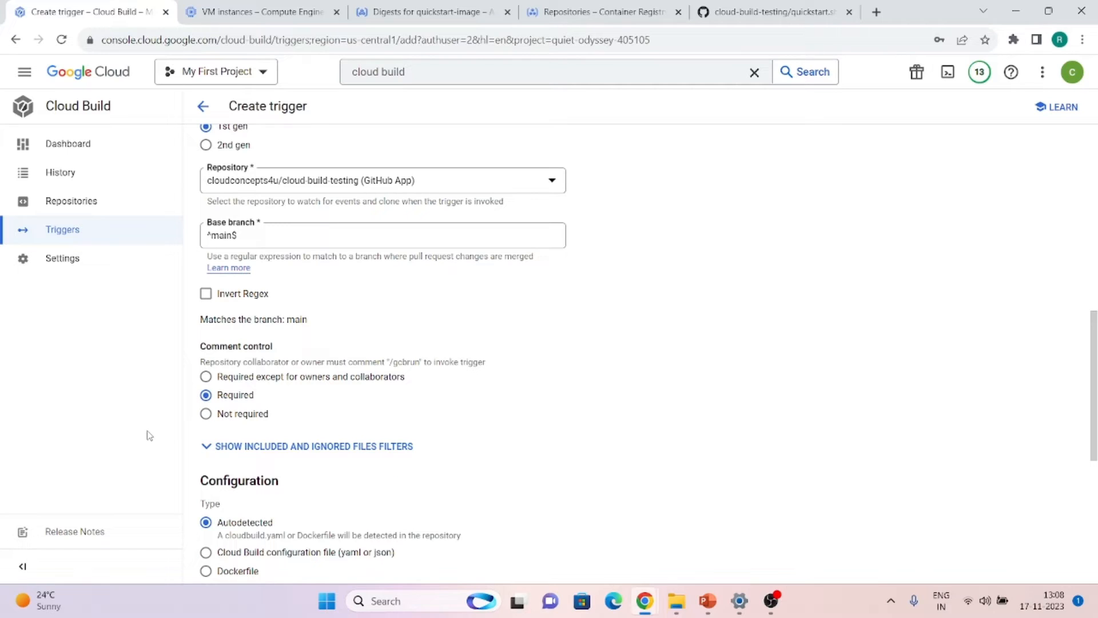
# Build from the repository's cloudbuild.yaml configuration file and create the trigger
pyautogui.scroll(-5, 605, 405)
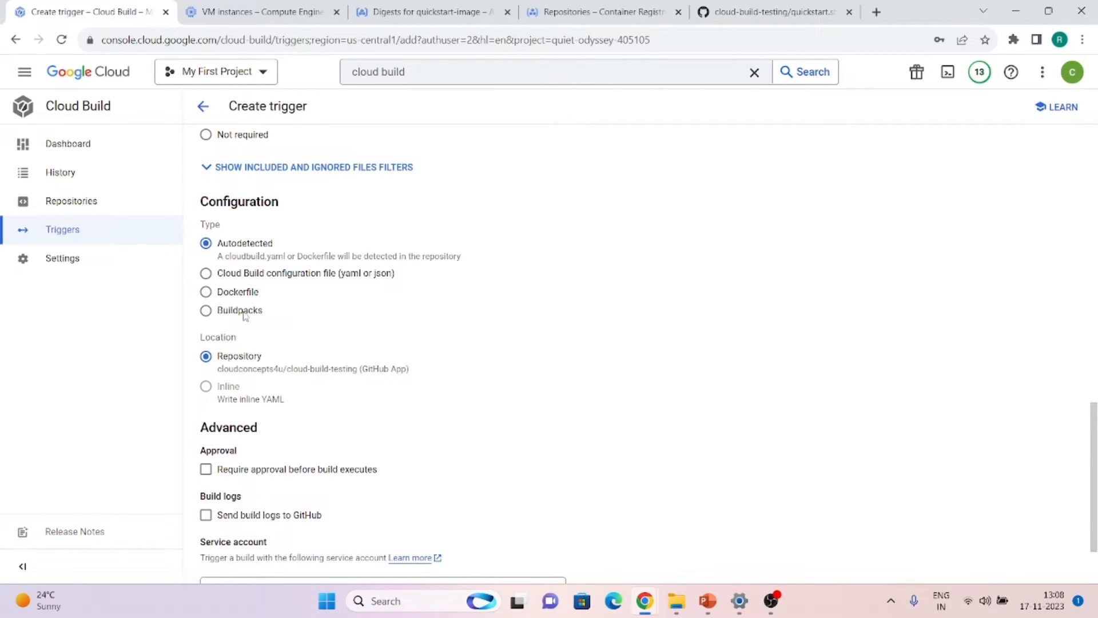
pyautogui.scroll(-1, 263, 376)
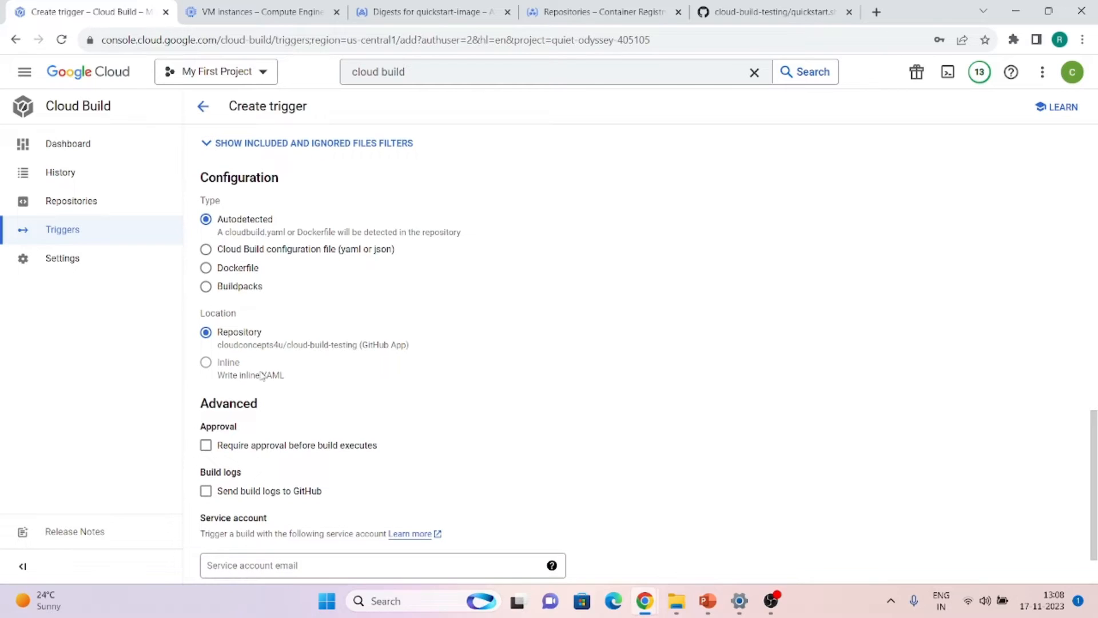
pyautogui.click(207, 251)
pyautogui.scroll(-1, 303, 337)
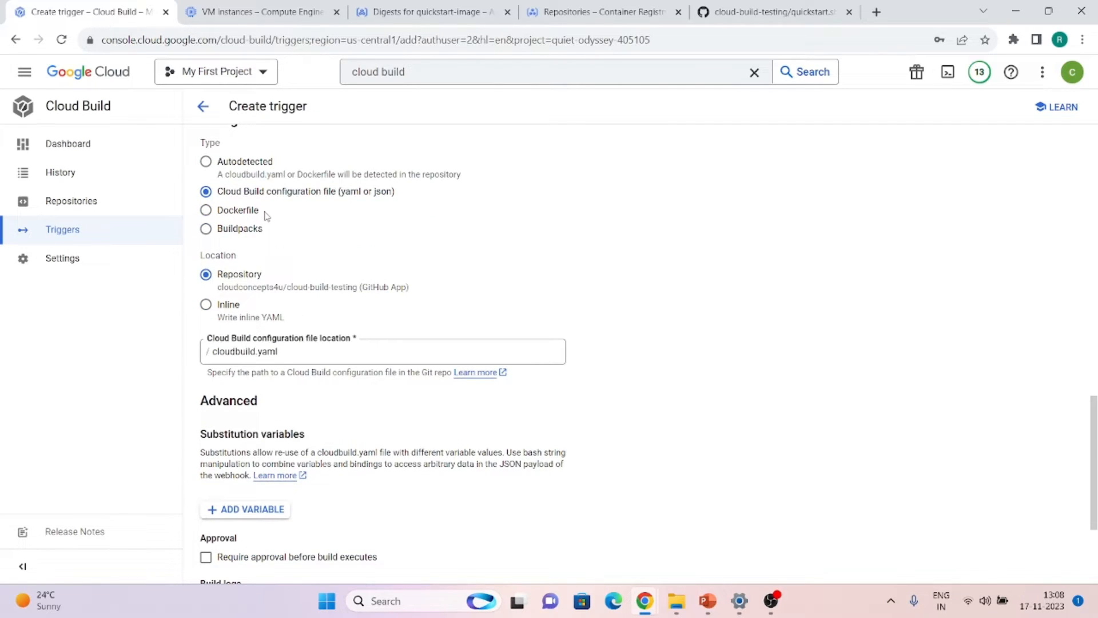
pyautogui.scroll(-3, 265, 216)
pyautogui.click(225, 572)
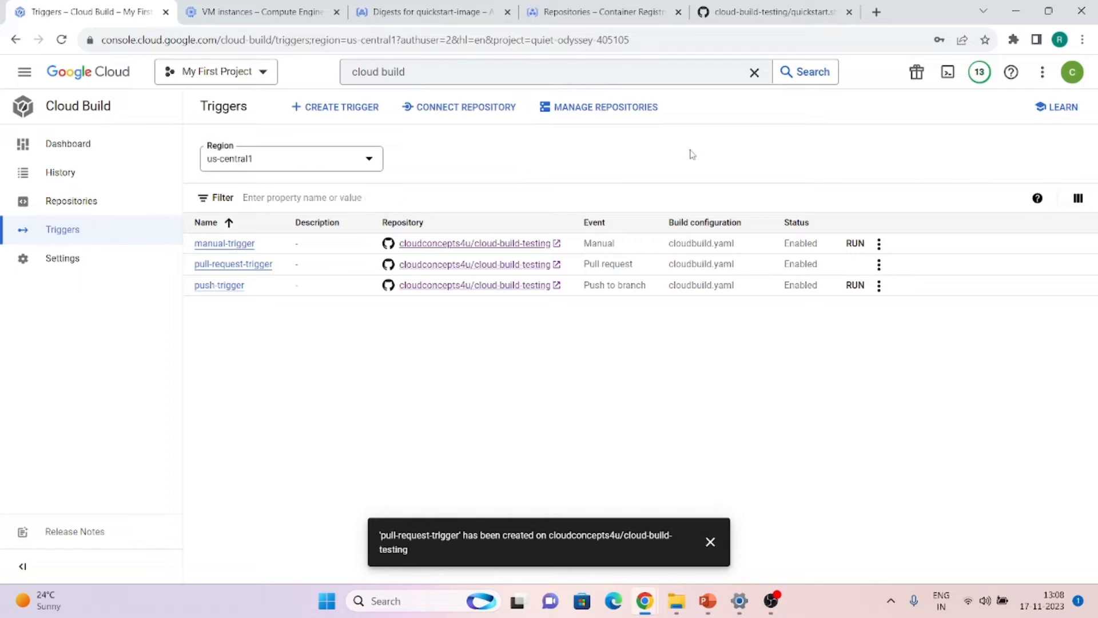
pyautogui.click(795, 12)
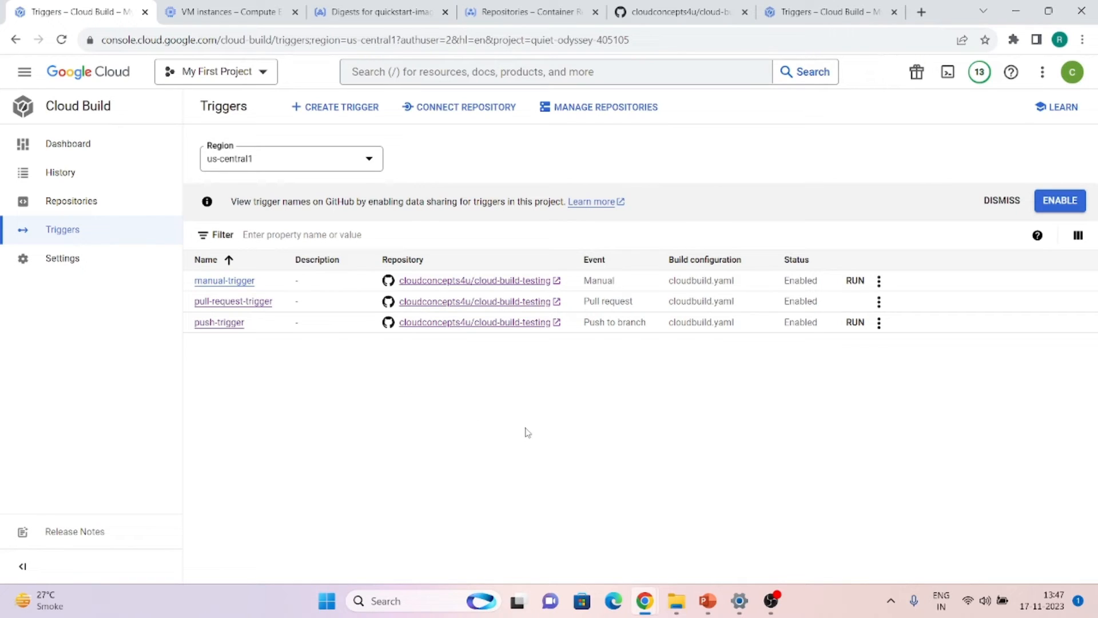
# Switch the cloud-build-testing repository on GitHub to the invert branch
pyautogui.click(724, 7)
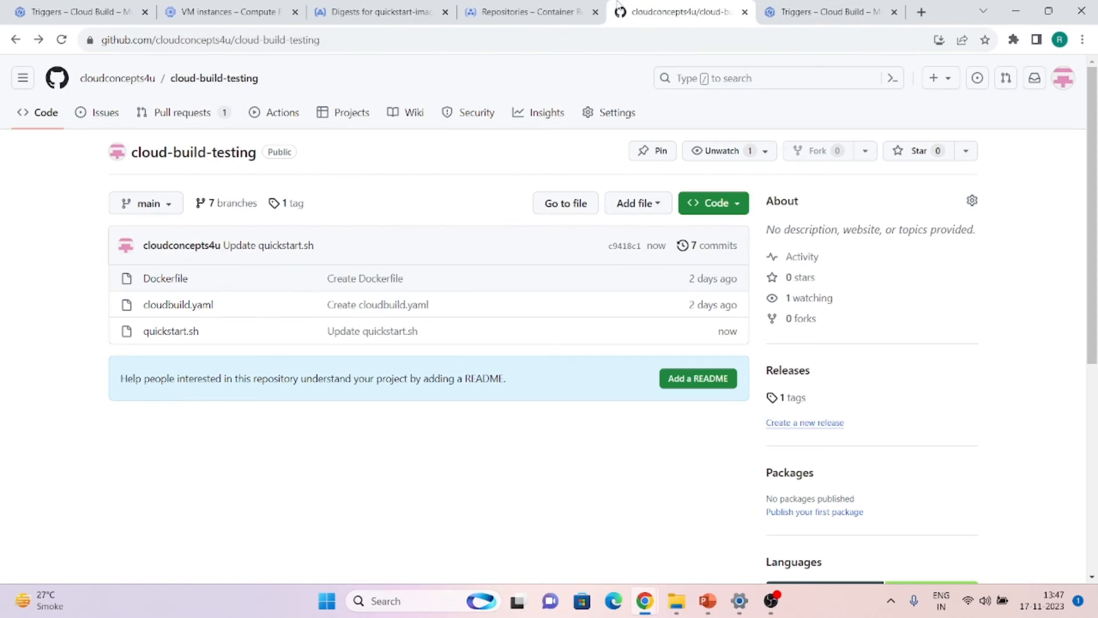
pyautogui.click(146, 204)
pyautogui.click(148, 413)
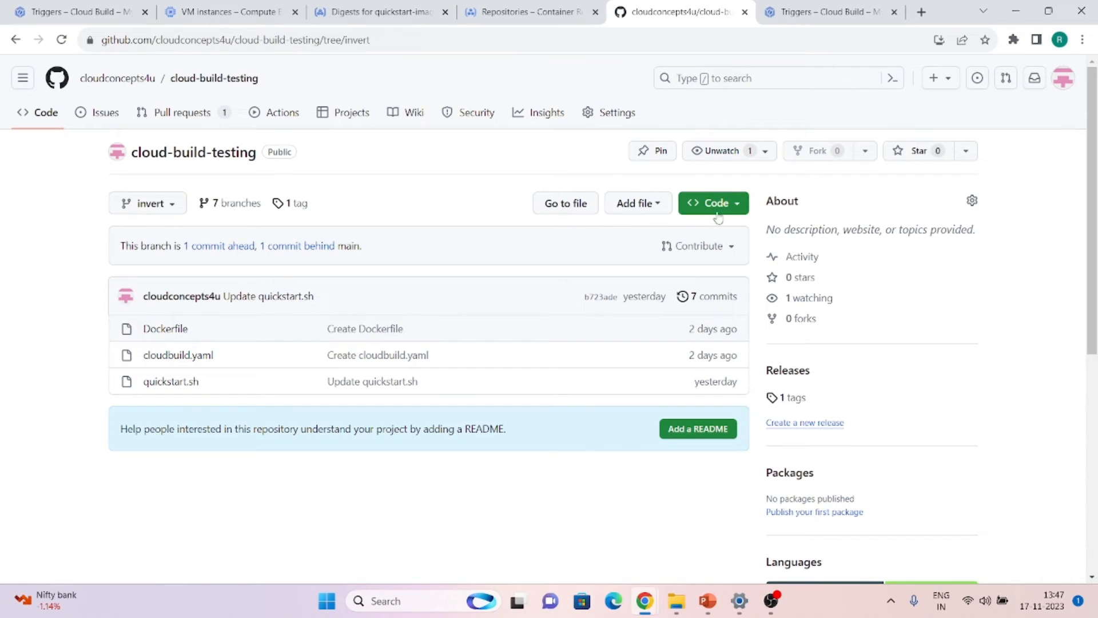
# Add blank lines after FROM alpine in the Dockerfile and commit 'Update Dockerfile'
pyautogui.click(168, 328)
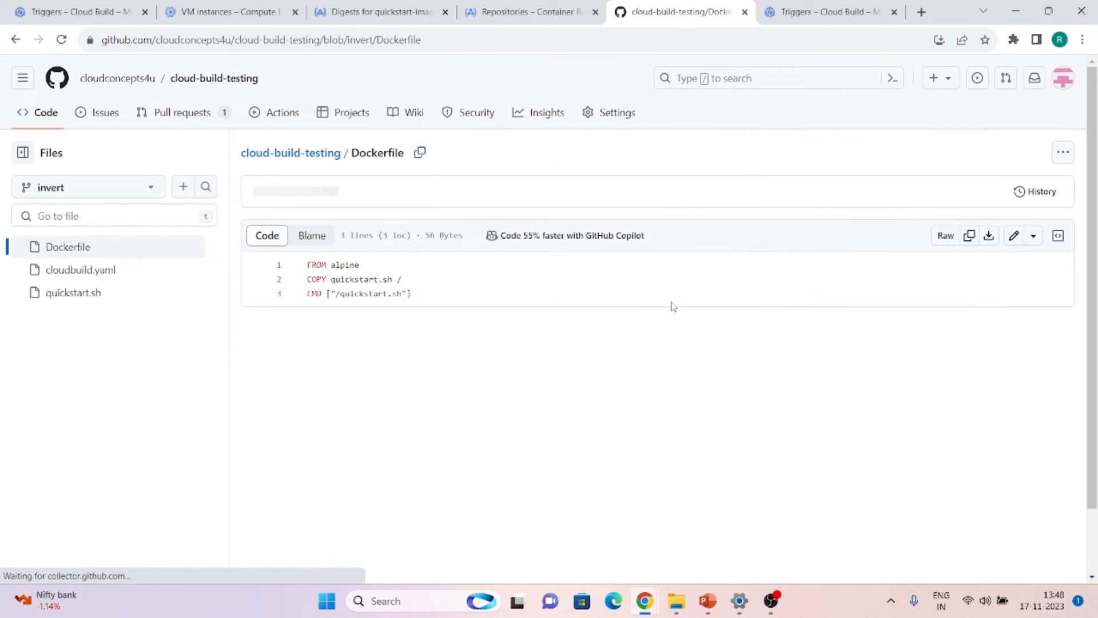
pyautogui.click(1014, 235)
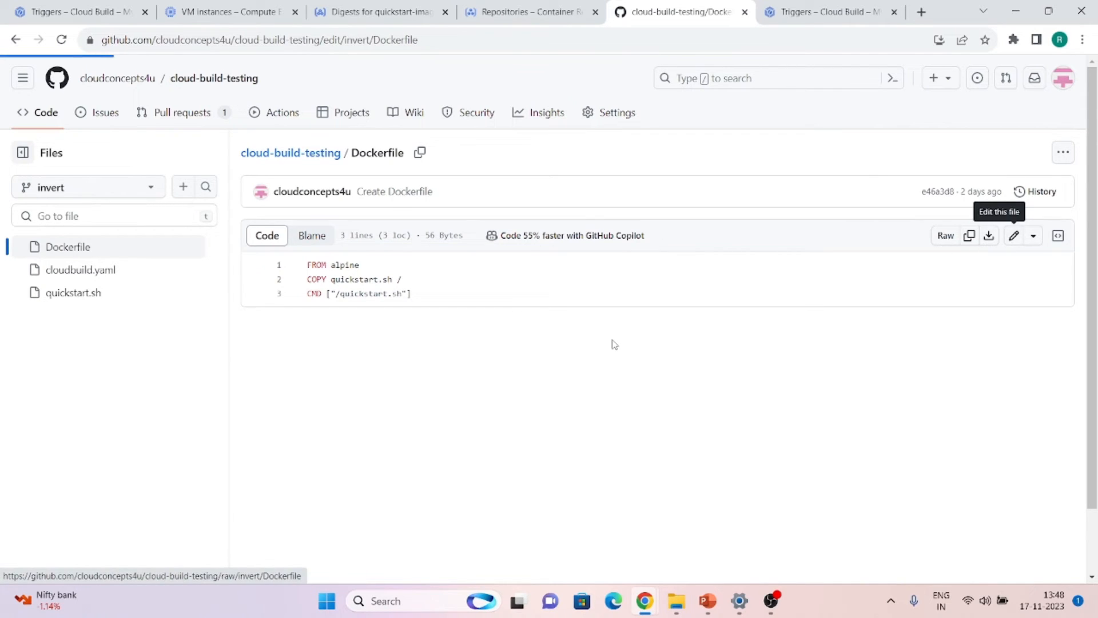
pyautogui.press('Return')
pyautogui.press('Return')
pyautogui.click(1018, 153)
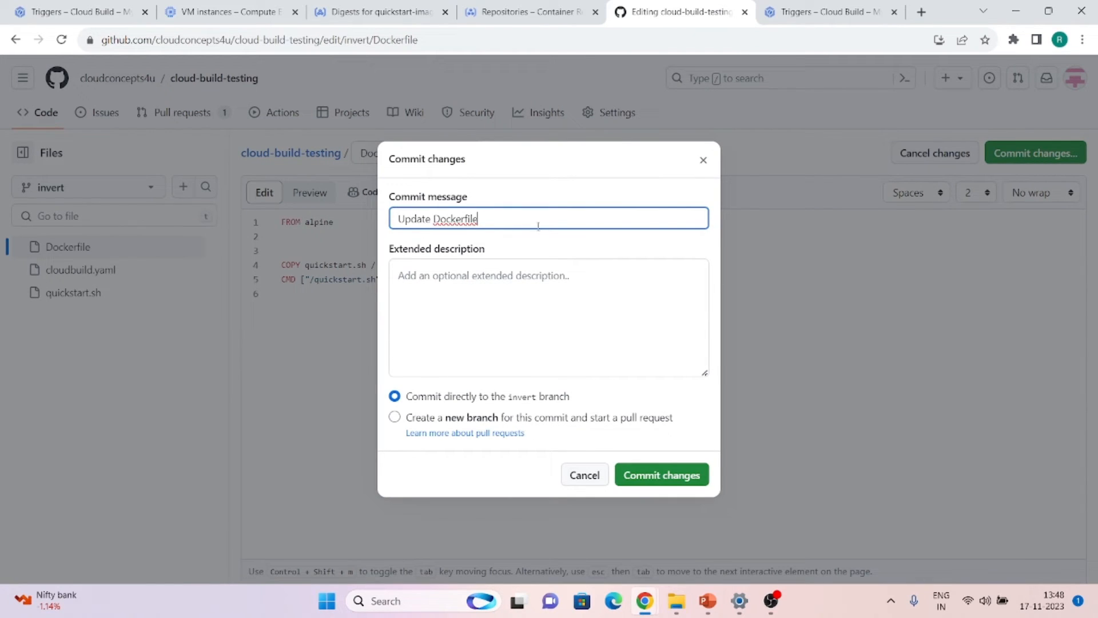
pyautogui.click(640, 479)
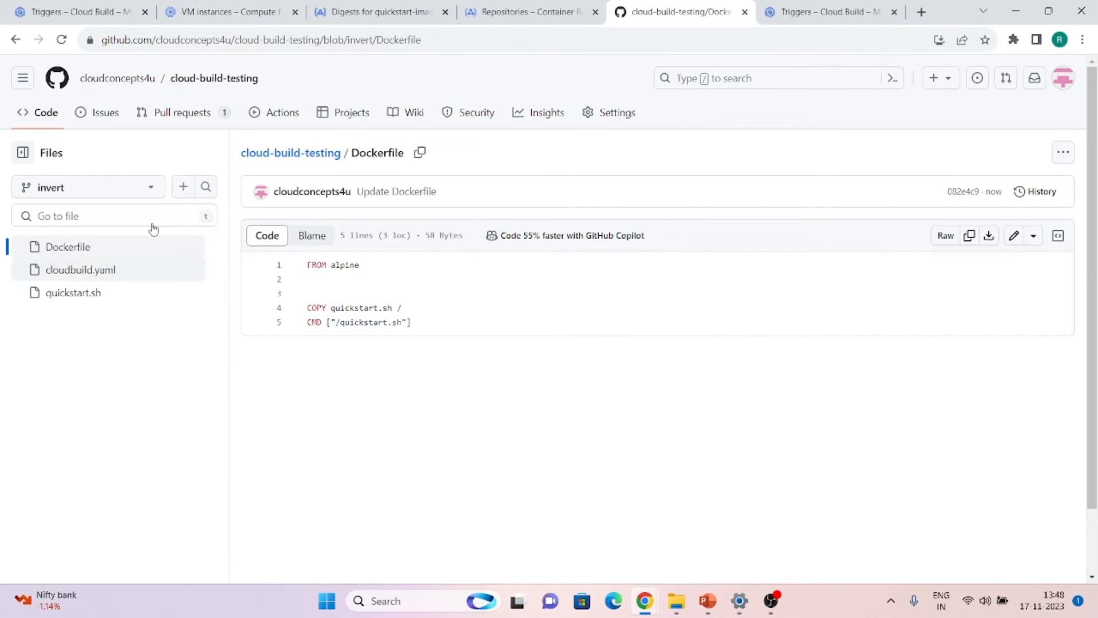
pyautogui.click(39, 118)
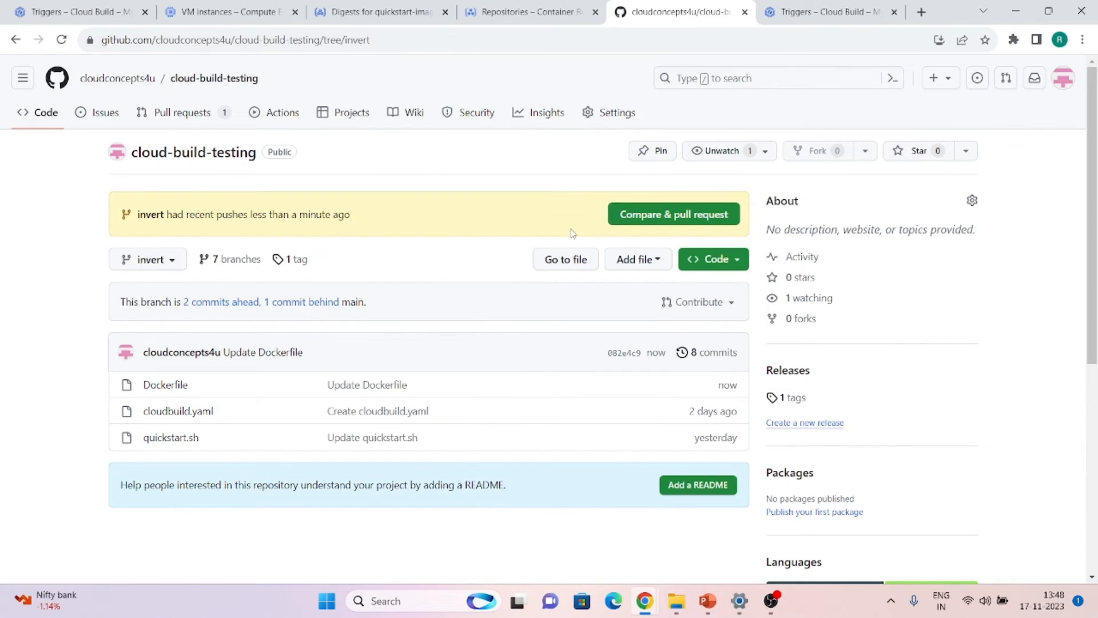
# Open the 'Invert changes' pull request from invert into main
pyautogui.click(642, 216)
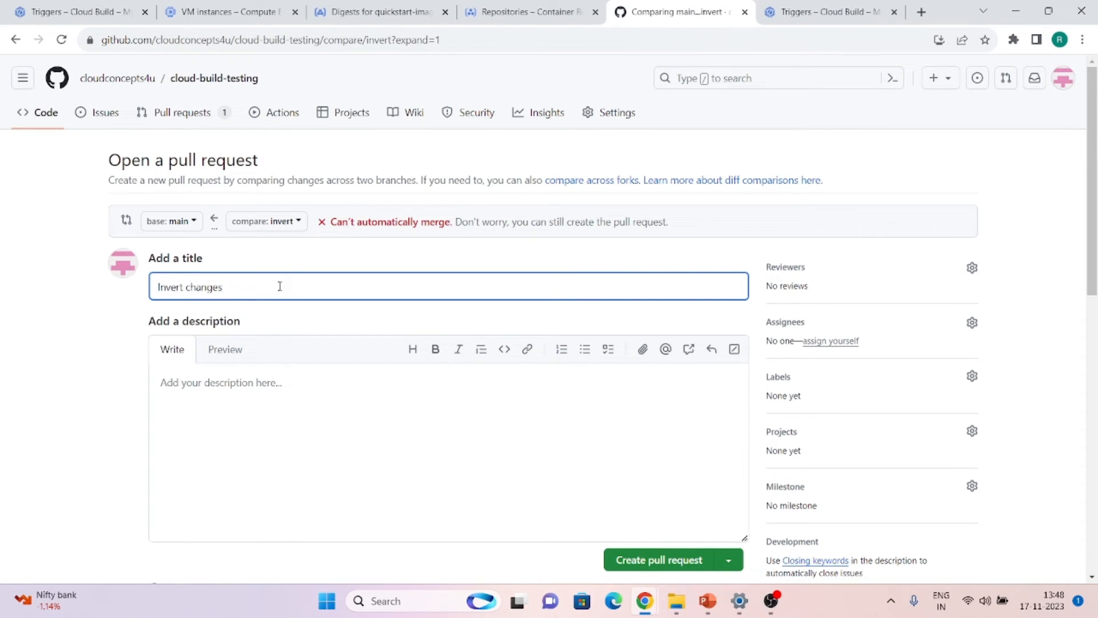
pyautogui.scroll(-2, 280, 286)
pyautogui.click(659, 445)
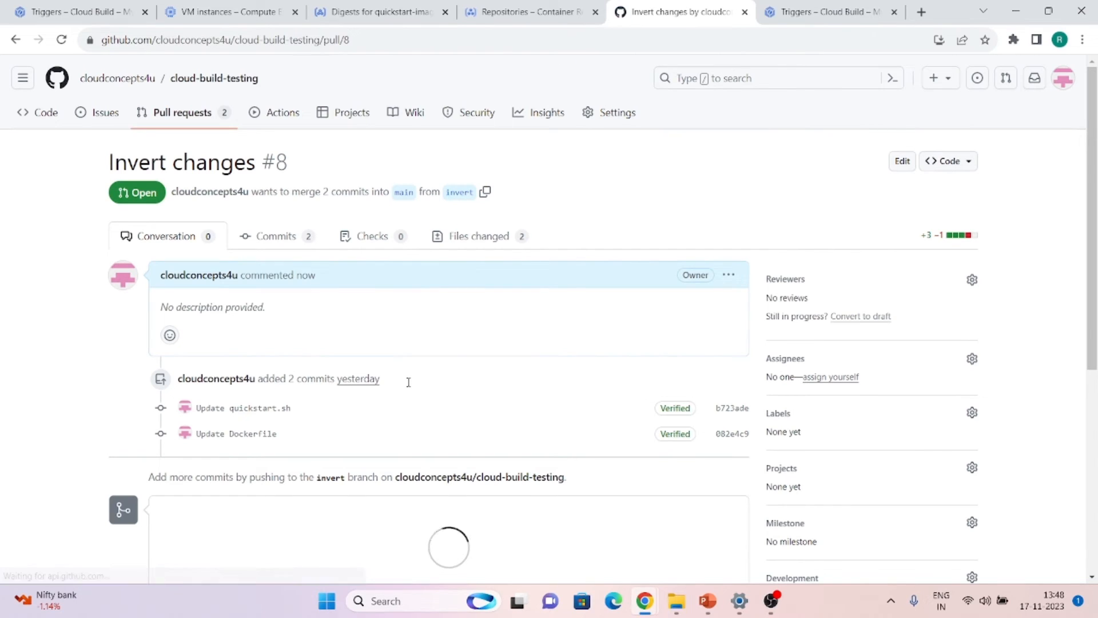
# Inspect the failed pull-request-trigger check and its /gcbrun requirement
pyautogui.scroll(-2, 409, 382)
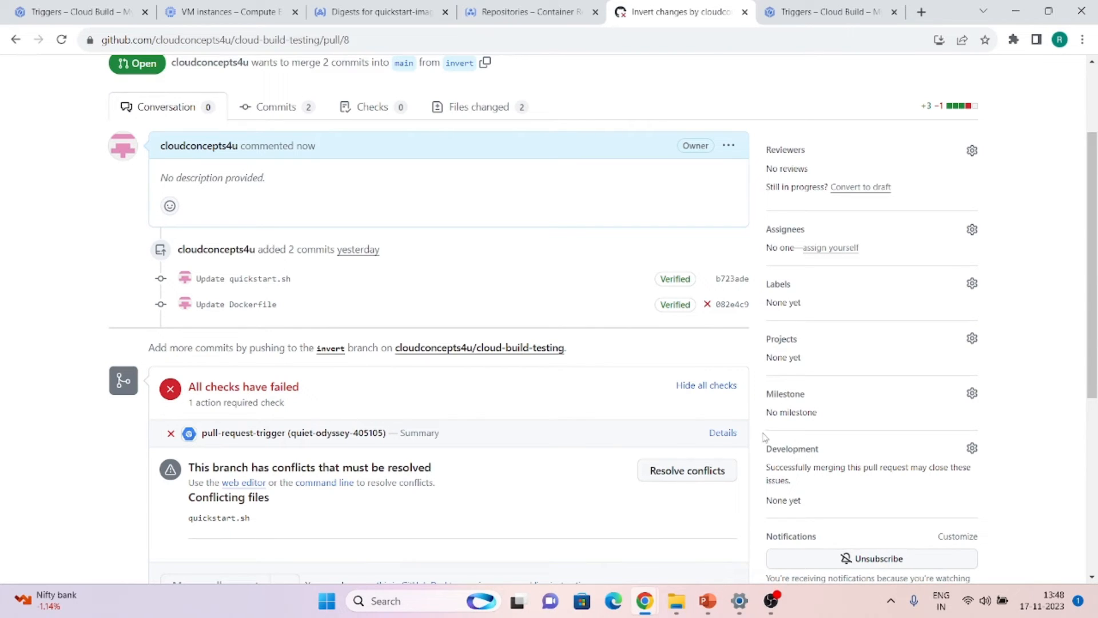
pyautogui.click(723, 433)
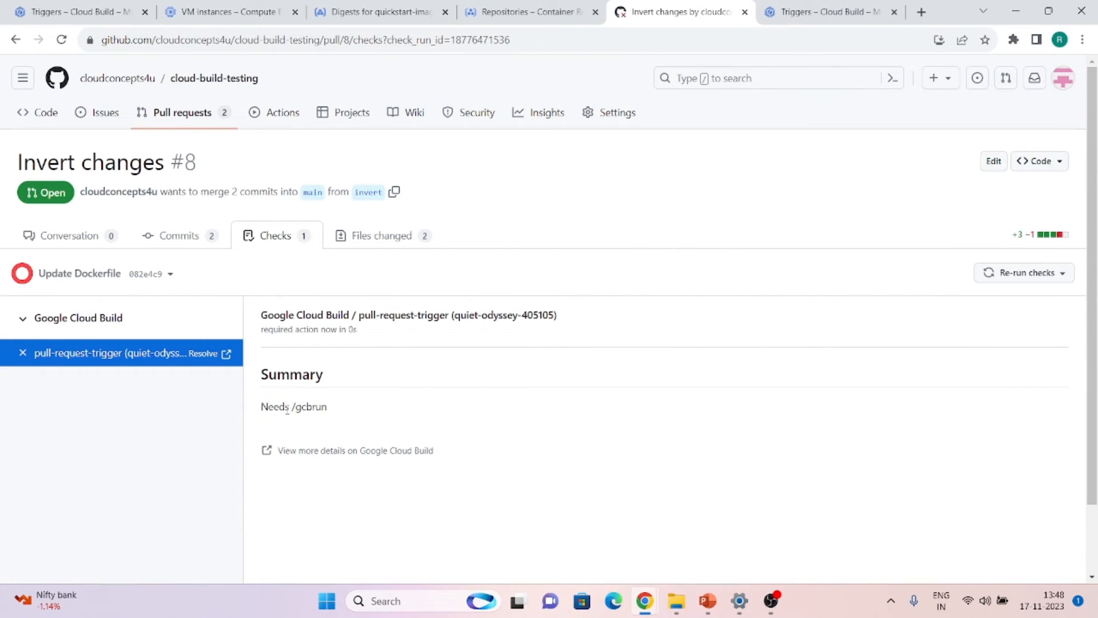
pyautogui.moveTo(292, 407); pyautogui.dragTo(330, 411)
pyautogui.click(81, 12)
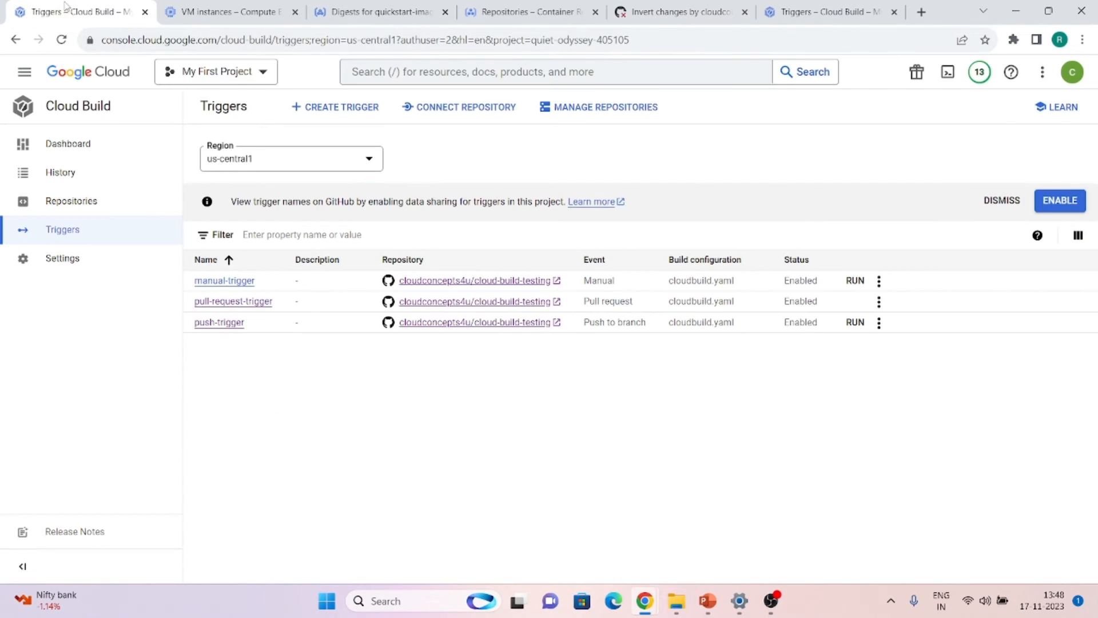
pyautogui.click(68, 174)
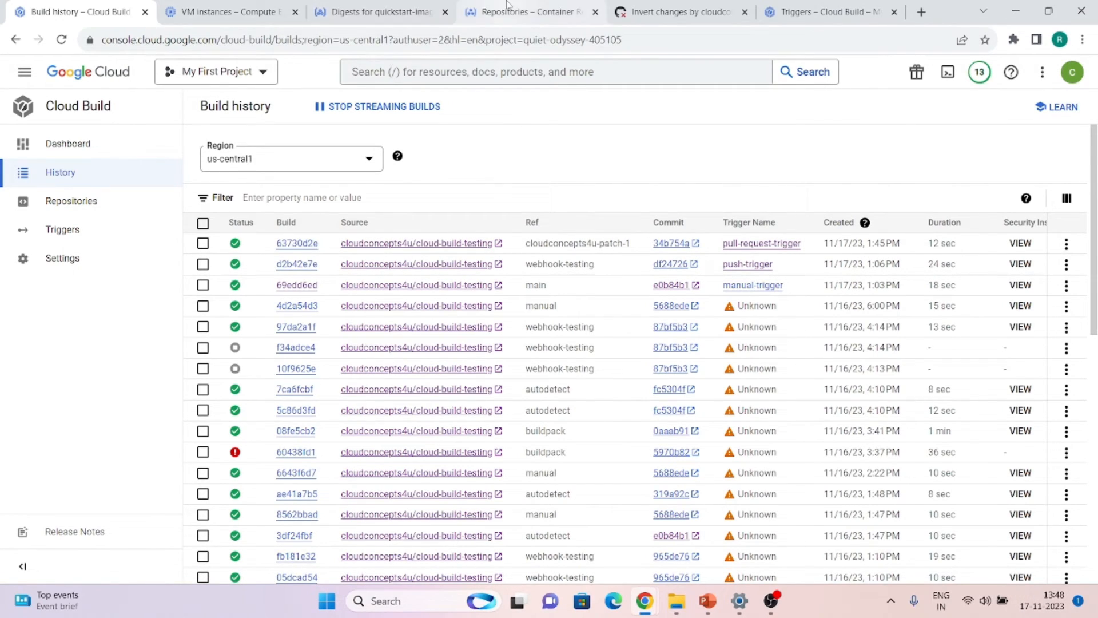
pyautogui.click(586, 8)
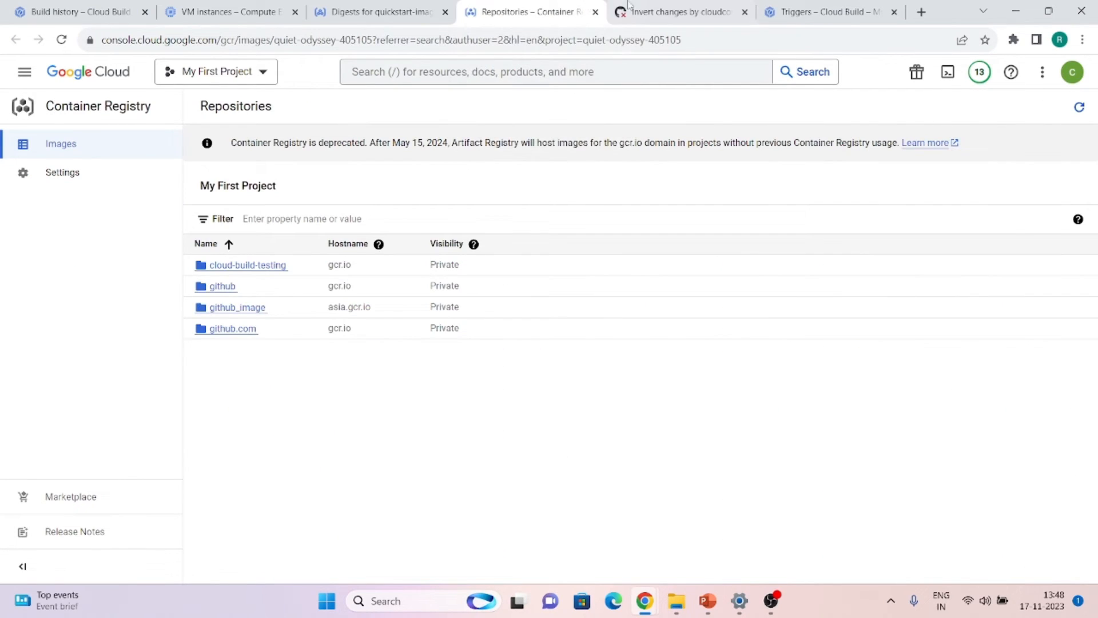
pyautogui.click(633, 7)
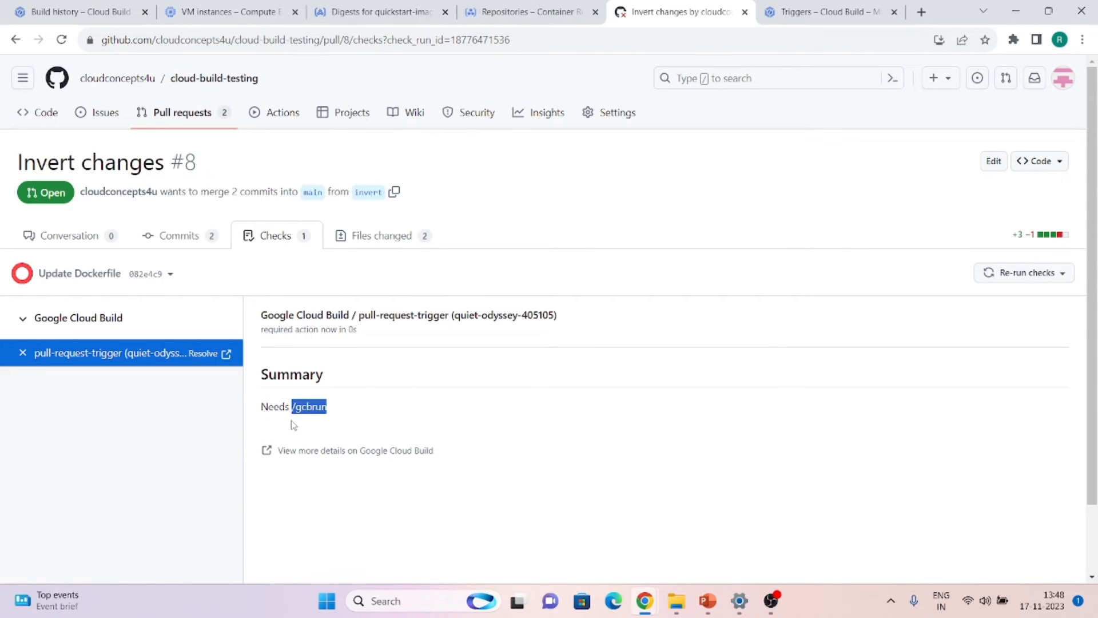
# Retitle the pull request to 'Invert changes /gcbrun'
pyautogui.hotkey('alt', 'Left')
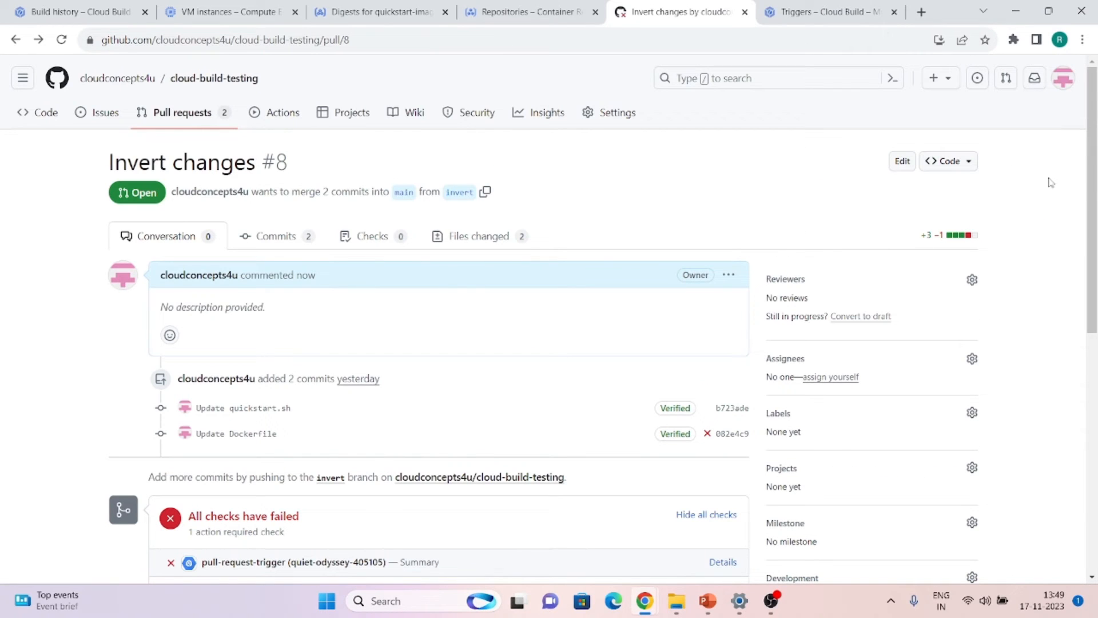
pyautogui.click(904, 165)
pyautogui.click(210, 157)
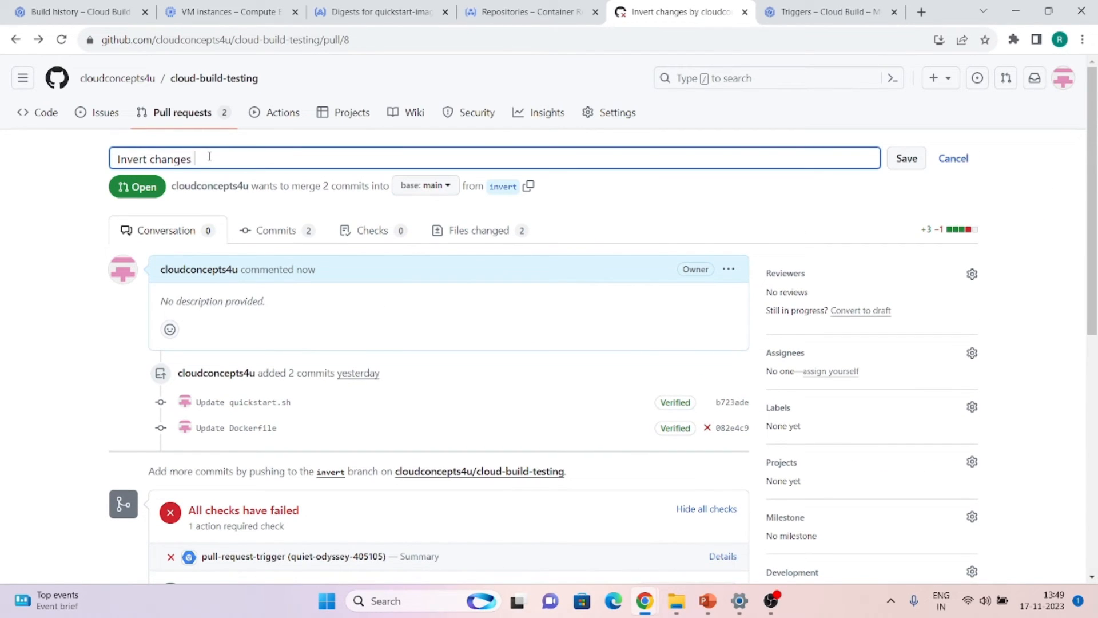
pyautogui.write('/gcbrun')
pyautogui.click(903, 158)
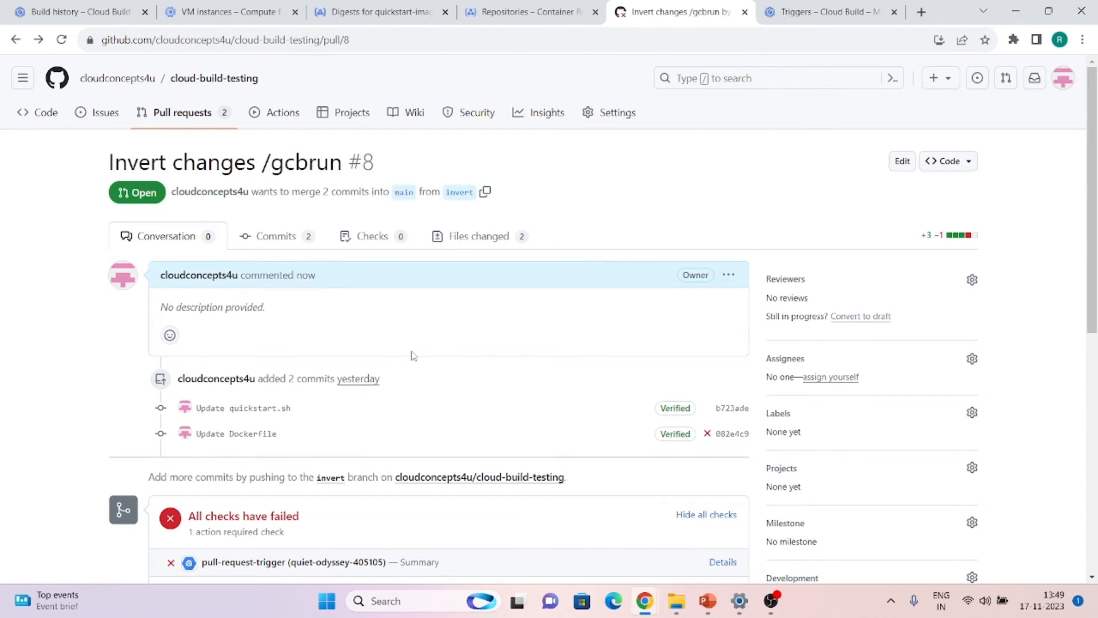
# Re-run the failed Cloud Build check from the pull request's Checks
pyautogui.scroll(-1, 412, 355)
pyautogui.scroll(1, 414, 355)
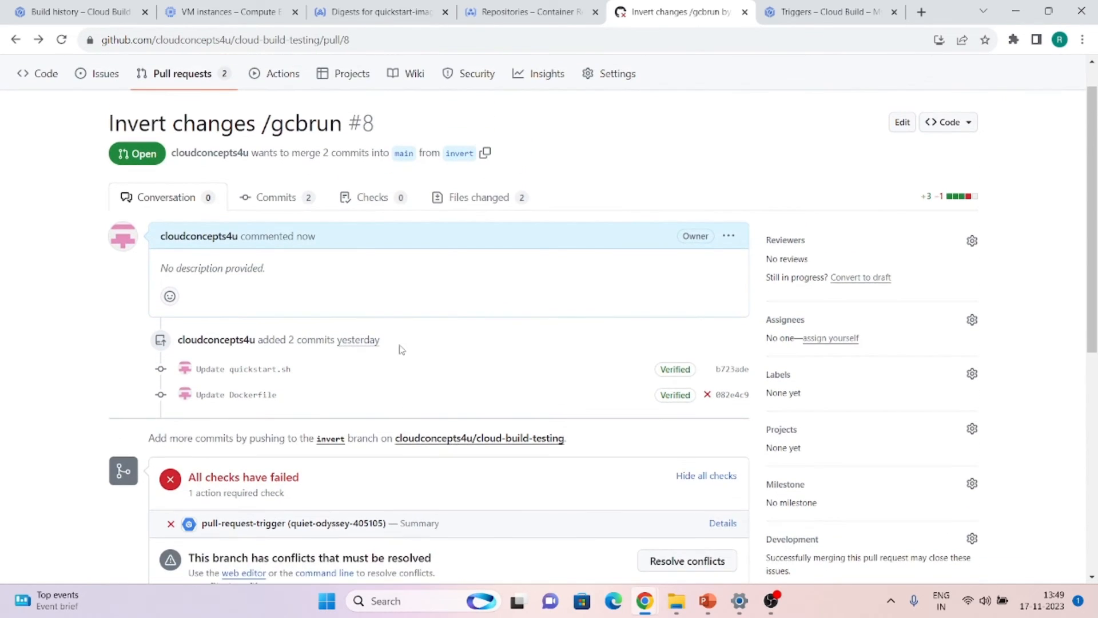
pyautogui.click(380, 205)
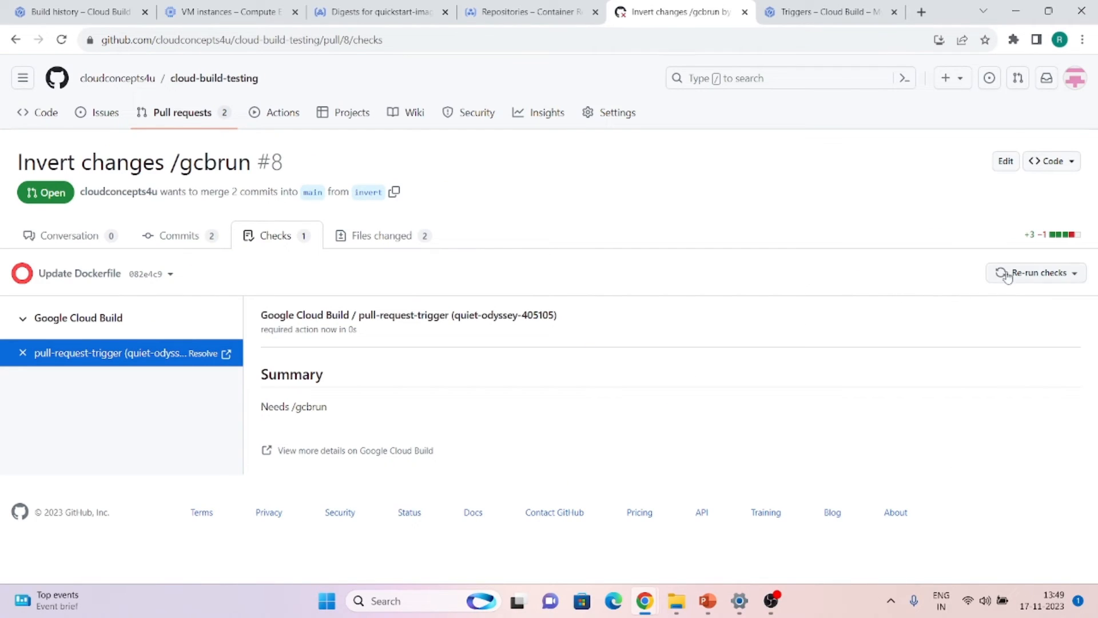
pyautogui.click(1015, 280)
pyautogui.click(1012, 297)
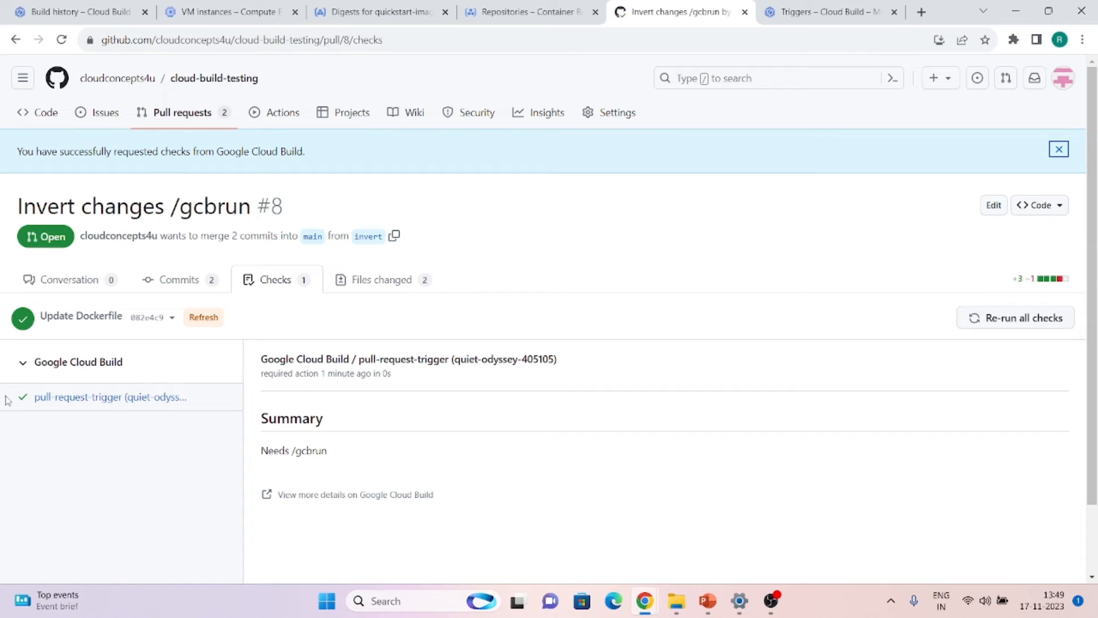
pyautogui.click(54, 12)
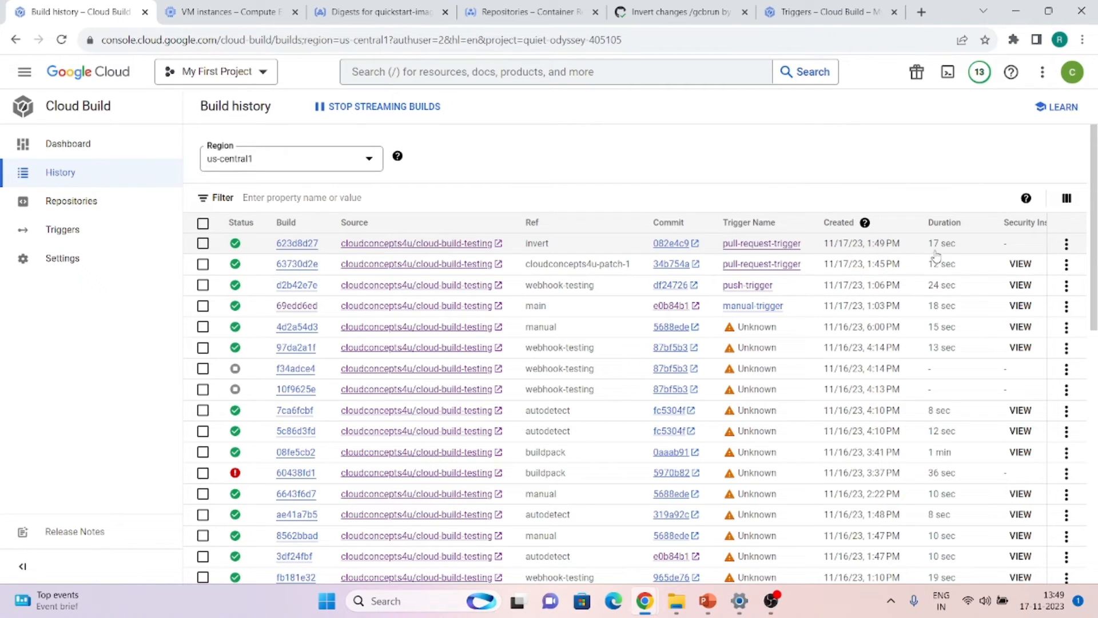
# Review the successful invert build's details, then open the Cloud Build Triggers list
pyautogui.click(293, 245)
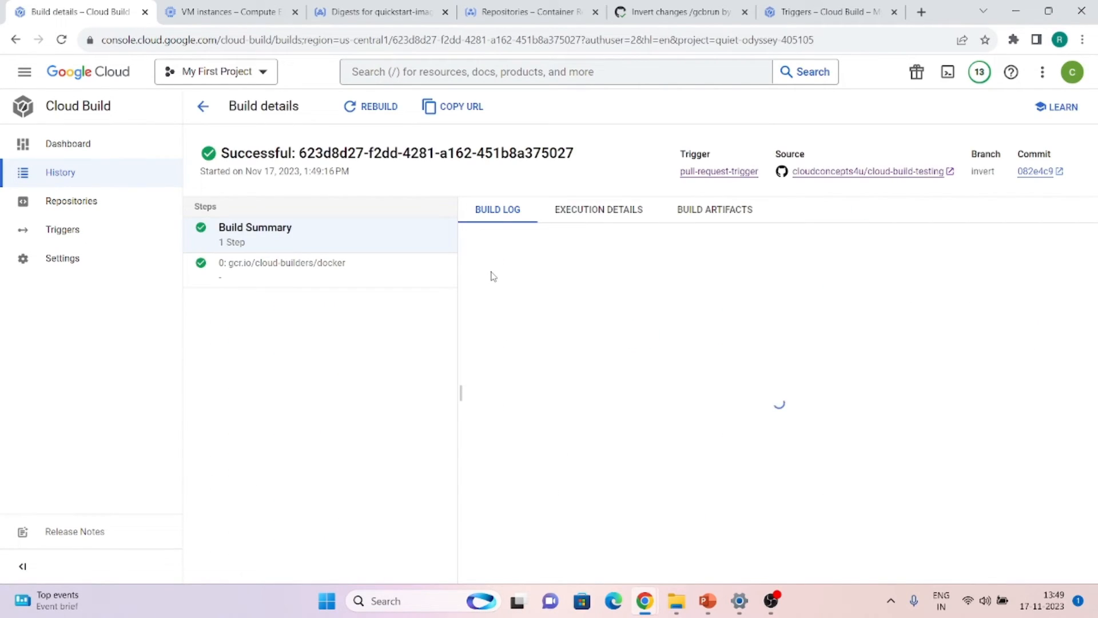
pyautogui.scroll(-3, 492, 272)
pyautogui.scroll(3, 492, 272)
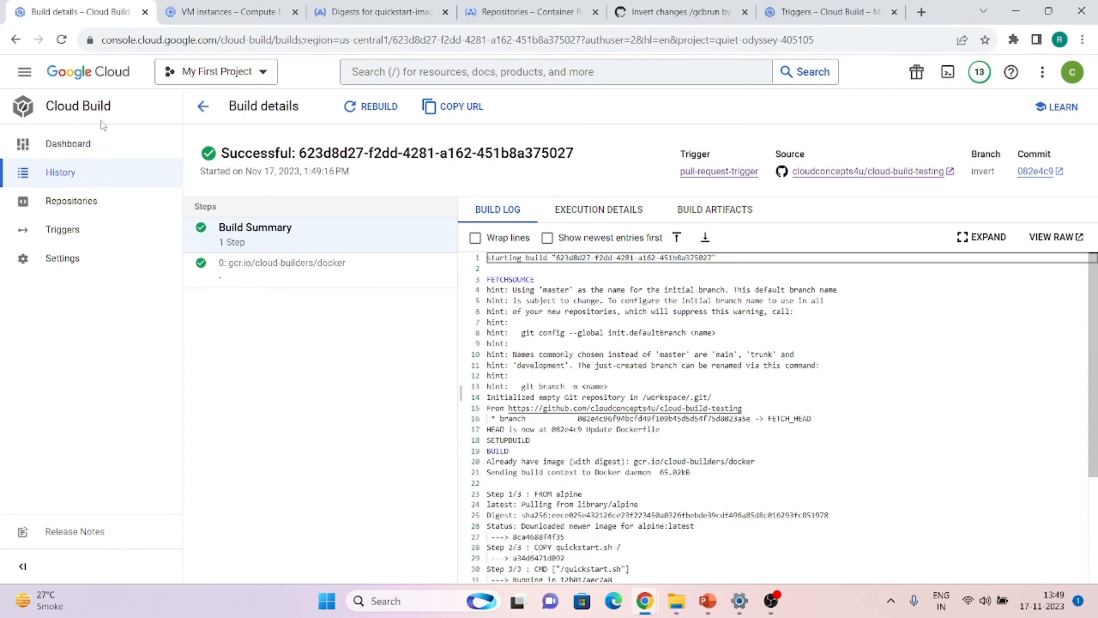
pyautogui.click(657, 7)
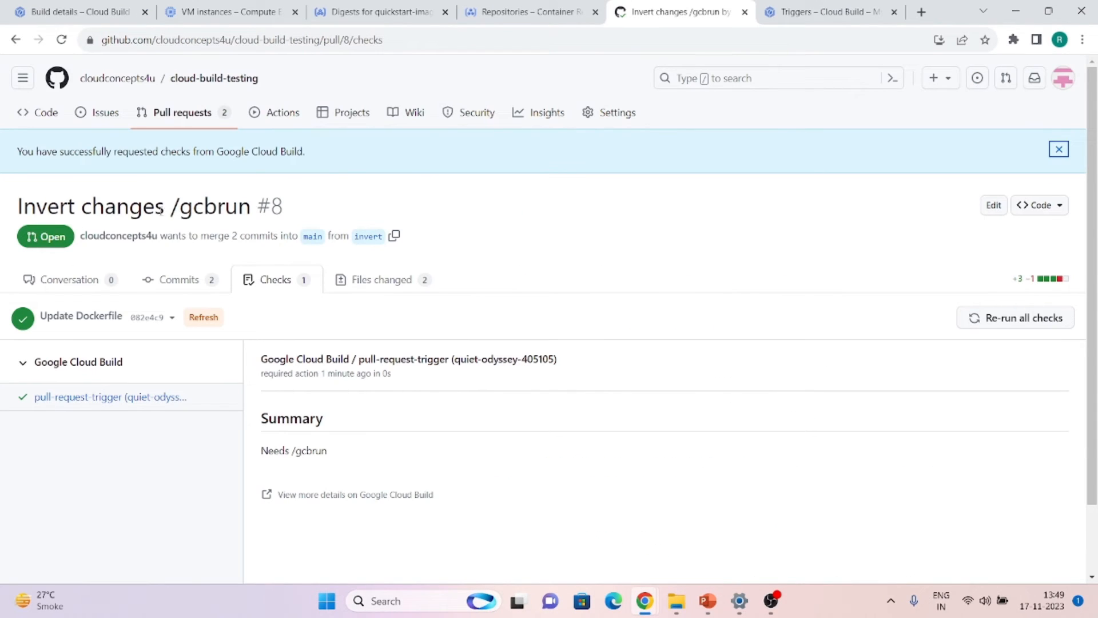
pyautogui.click(80, 11)
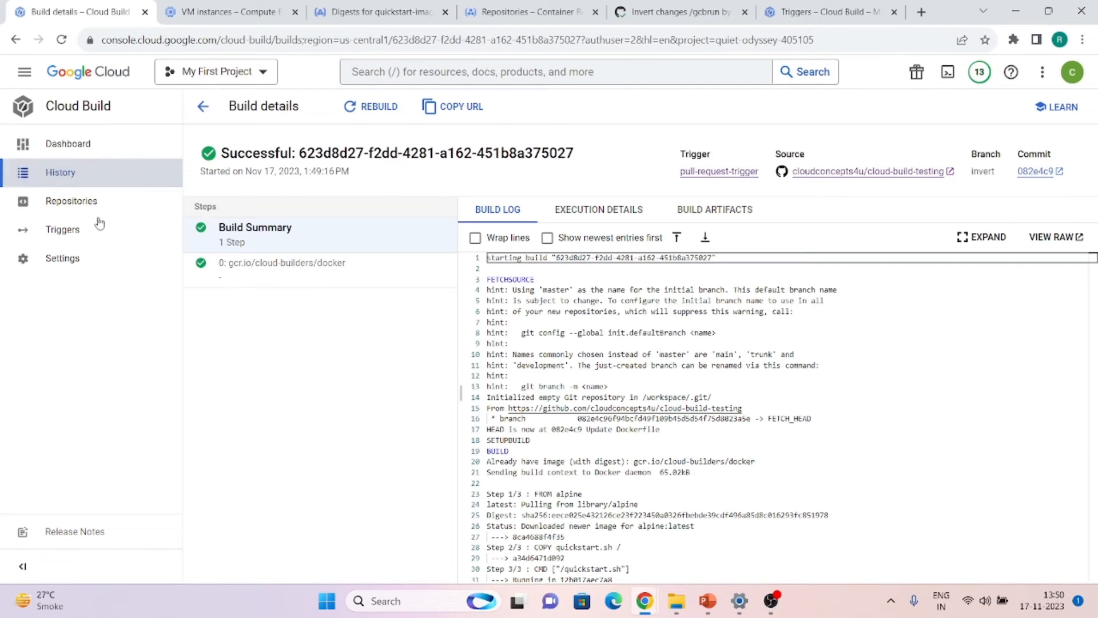
pyautogui.click(52, 157)
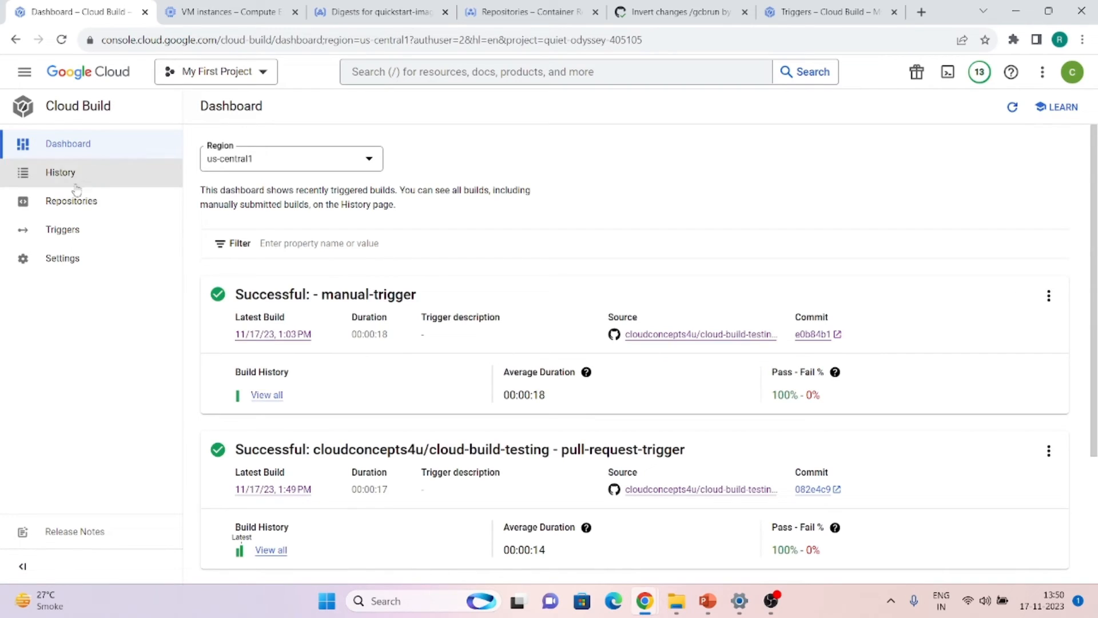
pyautogui.click(63, 233)
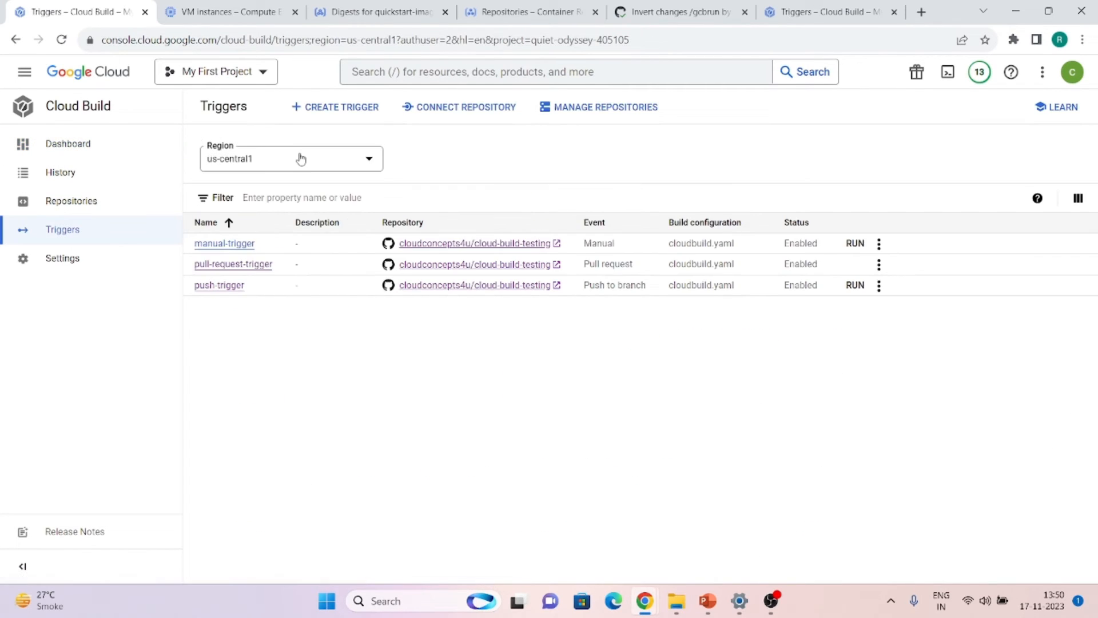
# Start a new Push new tag trigger sourced from the cloud-build-testing repository
pyautogui.click(342, 109)
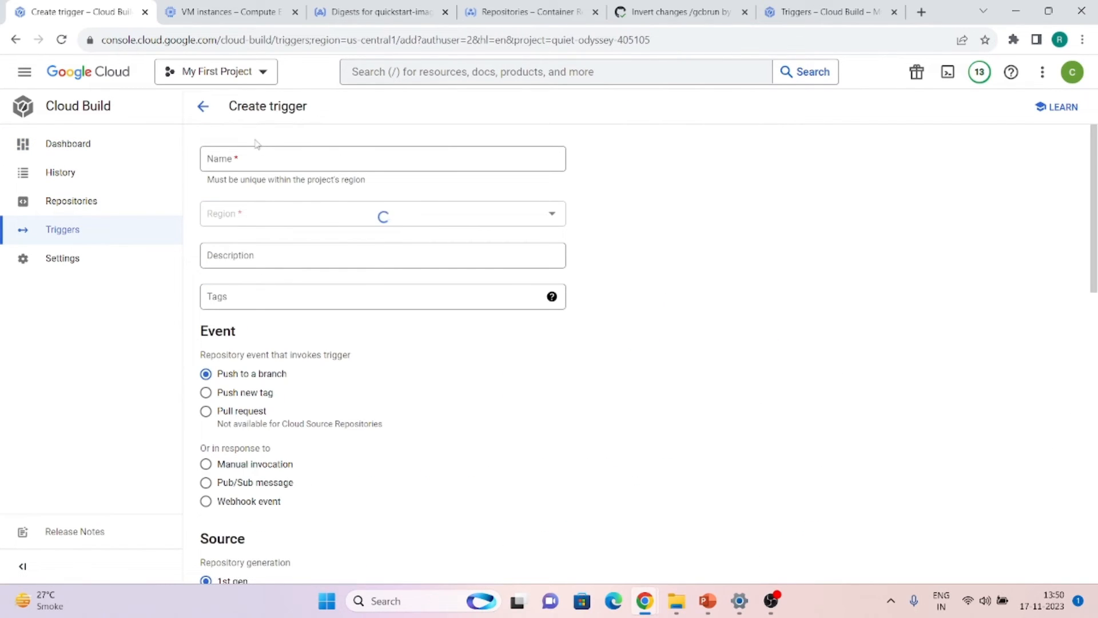
pyautogui.click(262, 166)
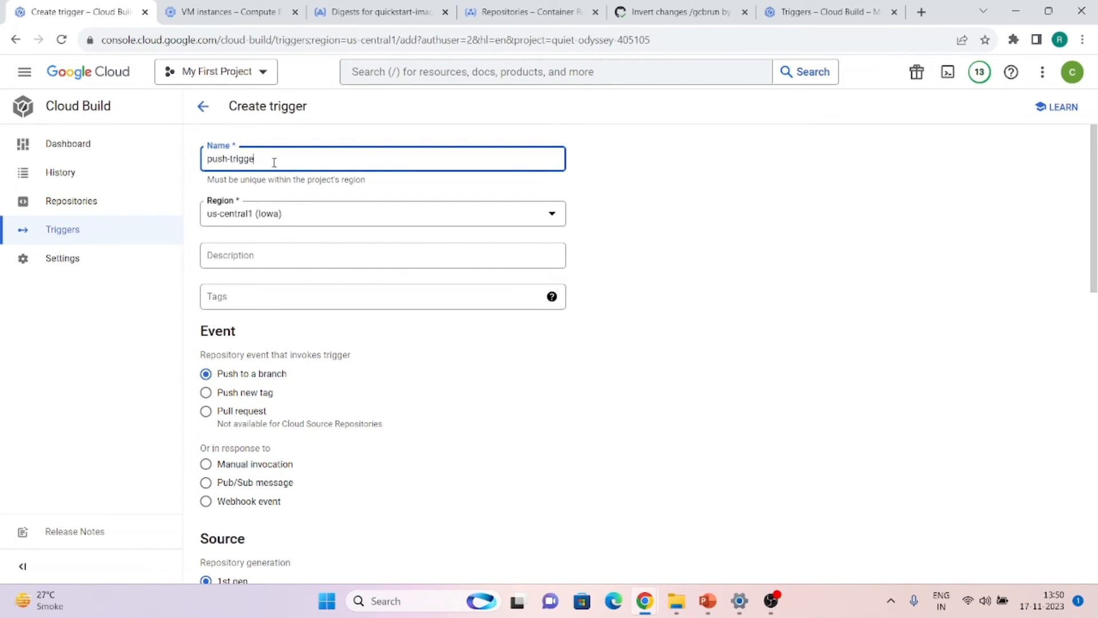
pyautogui.scroll(-2, 284, 286)
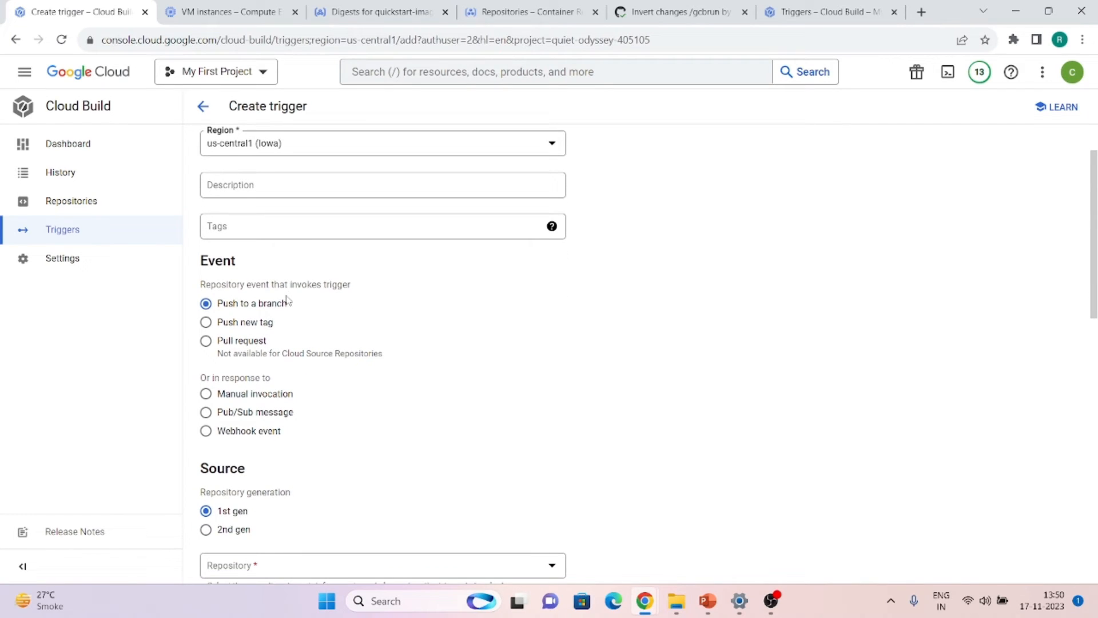
pyautogui.click(232, 324)
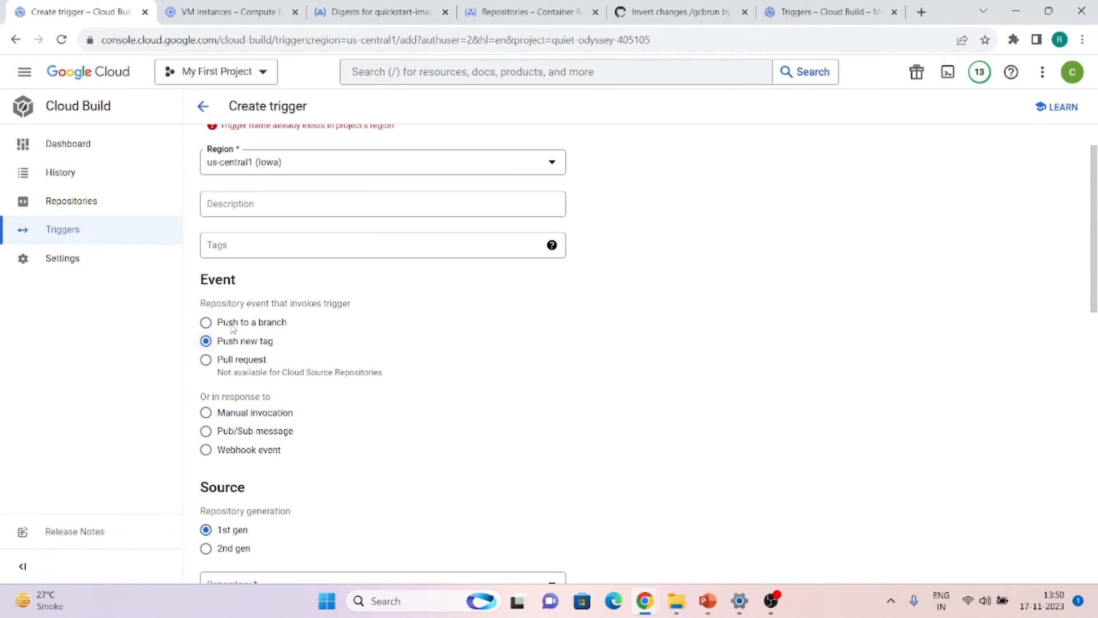
pyautogui.scroll(-5, 255, 352)
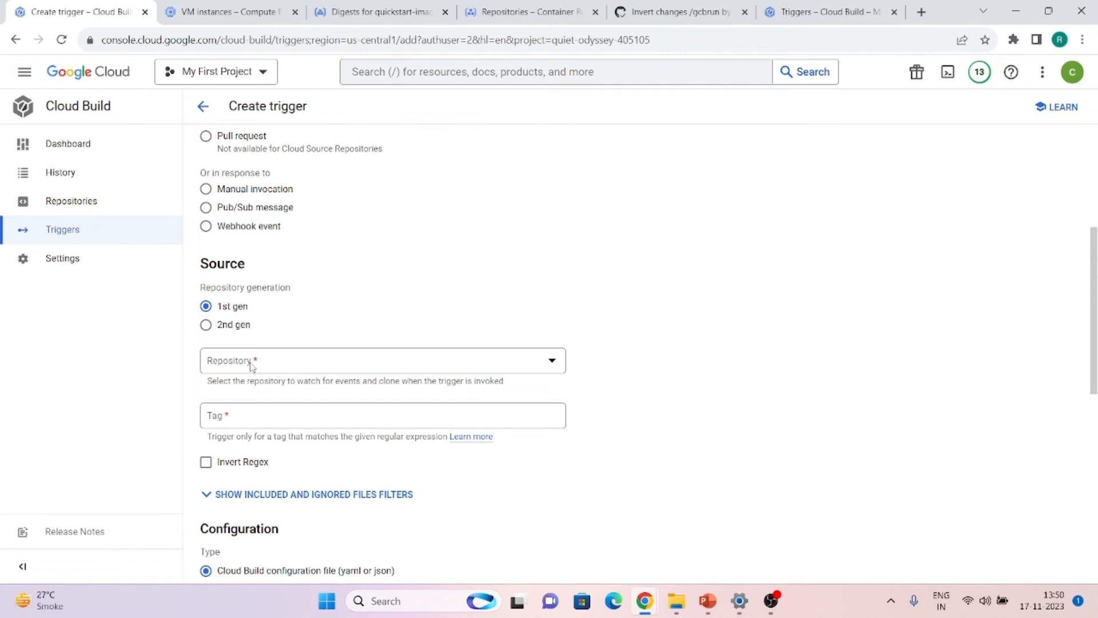
pyautogui.click(250, 364)
pyautogui.click(252, 408)
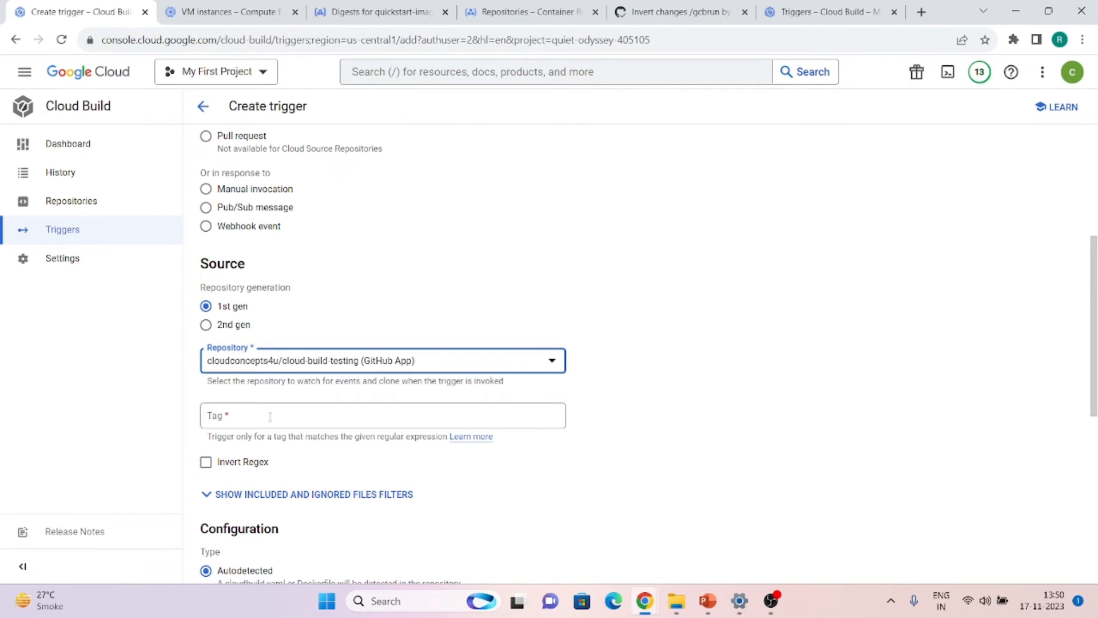
# Set tag pattern .*, build from cloudbuild.yaml, and create push-tag-trigger
pyautogui.click(276, 421)
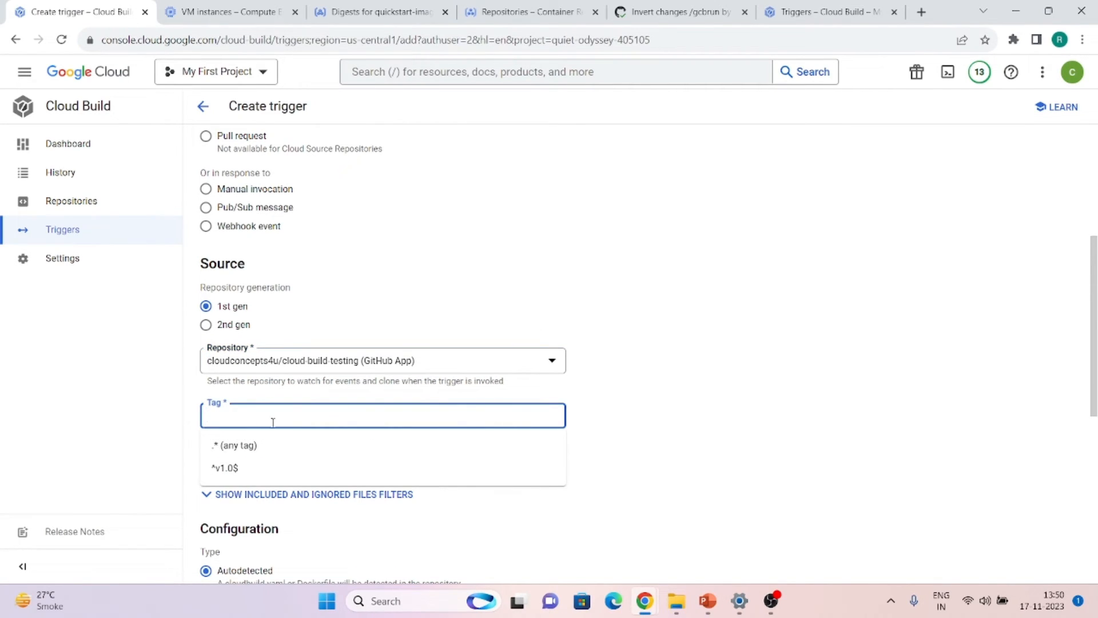
pyautogui.click(240, 445)
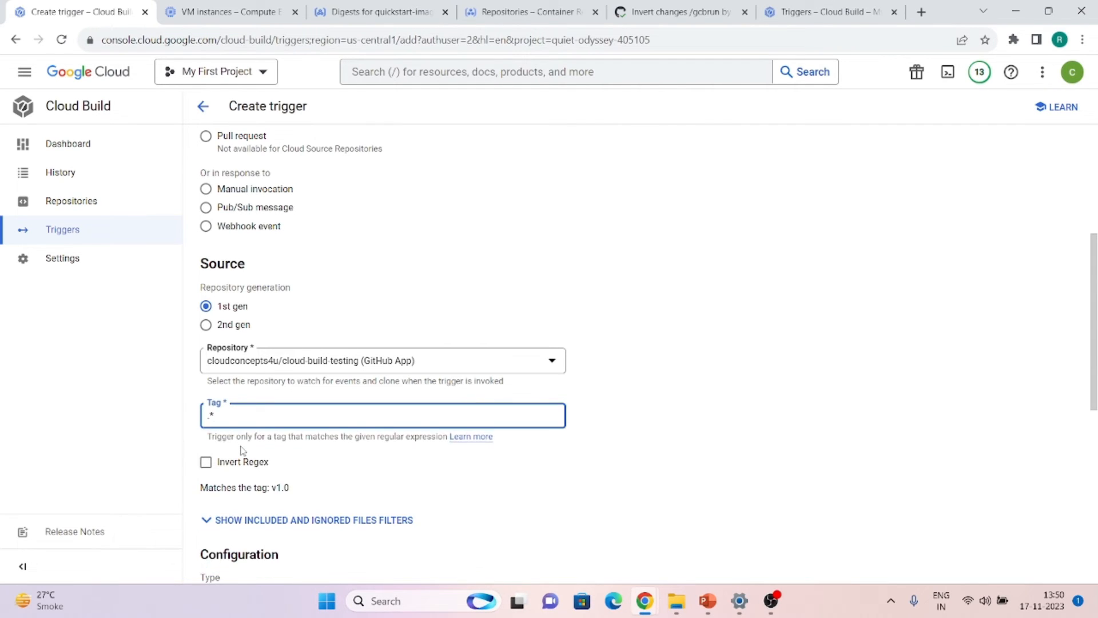
pyautogui.scroll(-4, 243, 450)
pyautogui.click(246, 402)
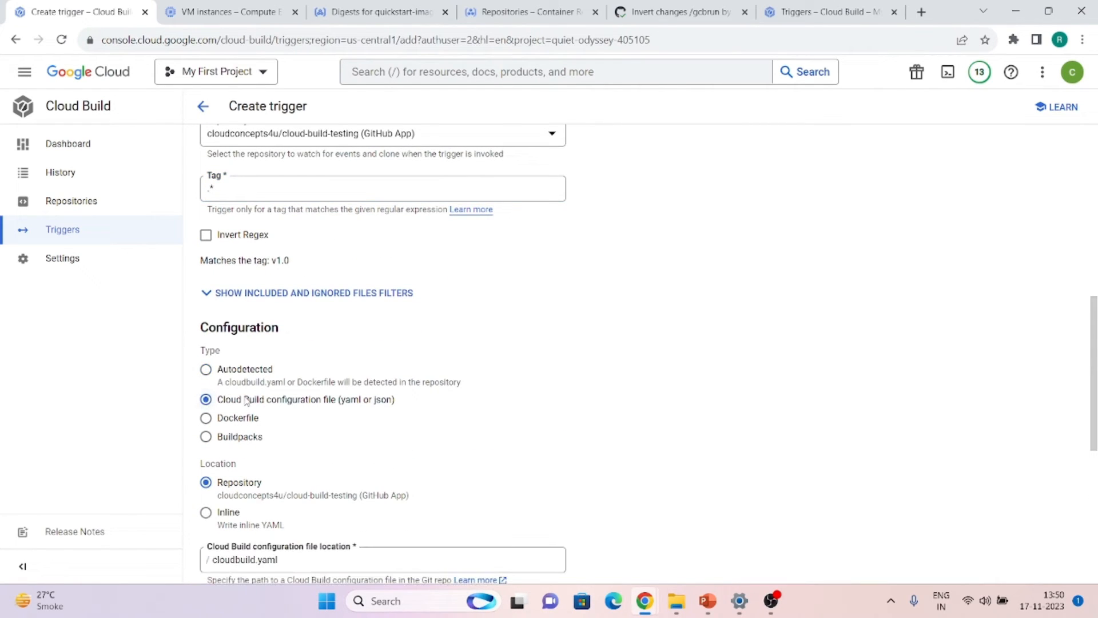
pyautogui.scroll(1, 314, 415)
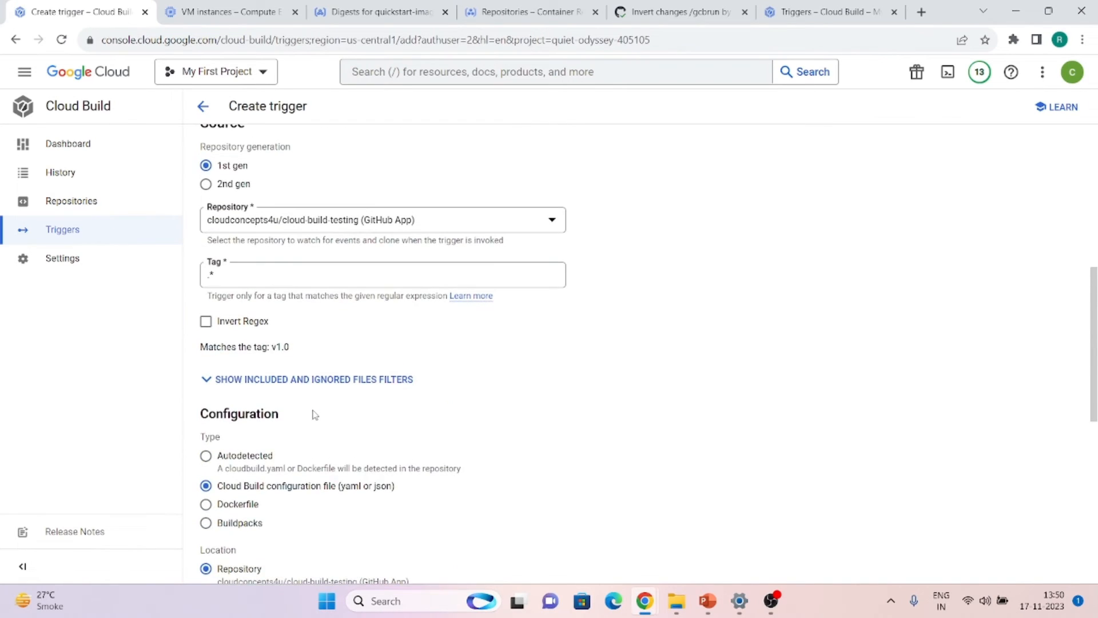
pyautogui.scroll(-8, 315, 415)
pyautogui.scroll(-1, 313, 414)
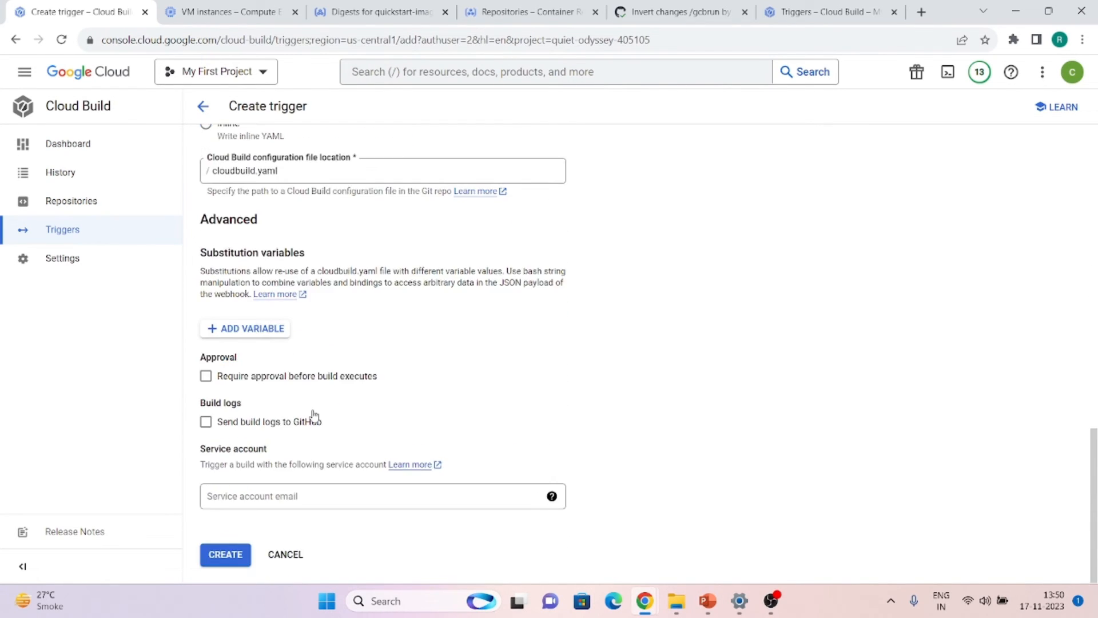
pyautogui.scroll(14, 314, 415)
pyautogui.scroll(-3, 313, 412)
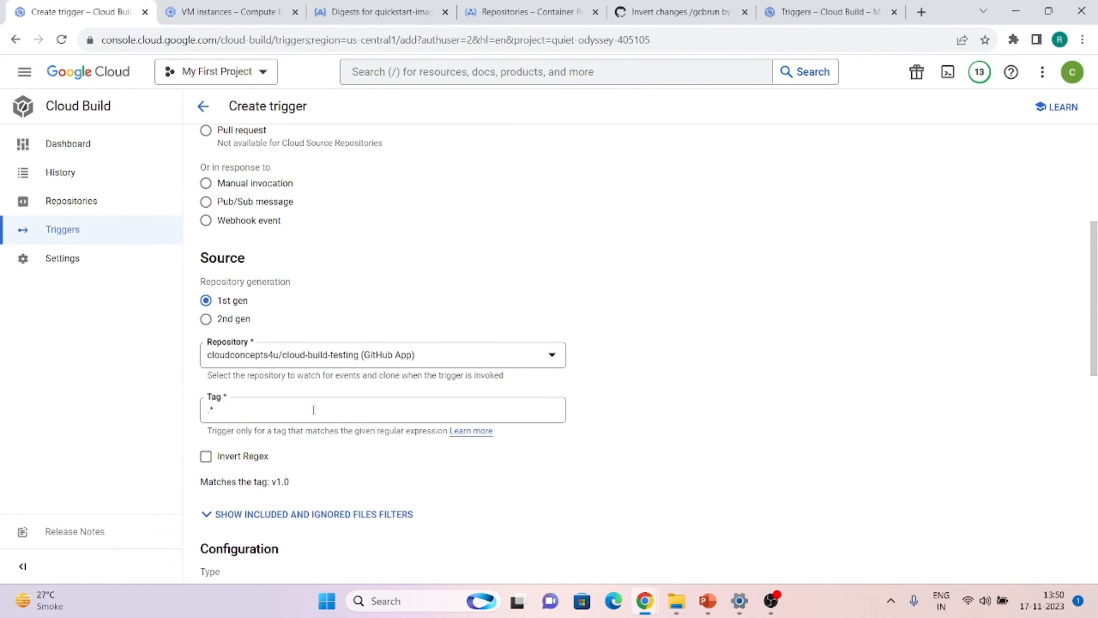
pyautogui.scroll(5, 313, 412)
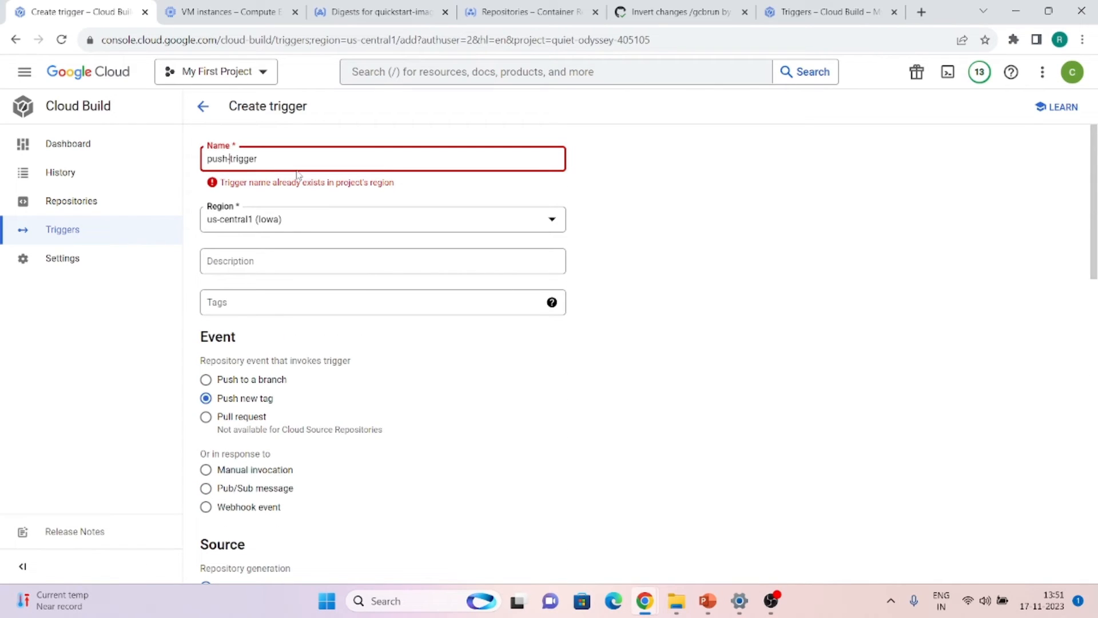
pyautogui.write('tag-')
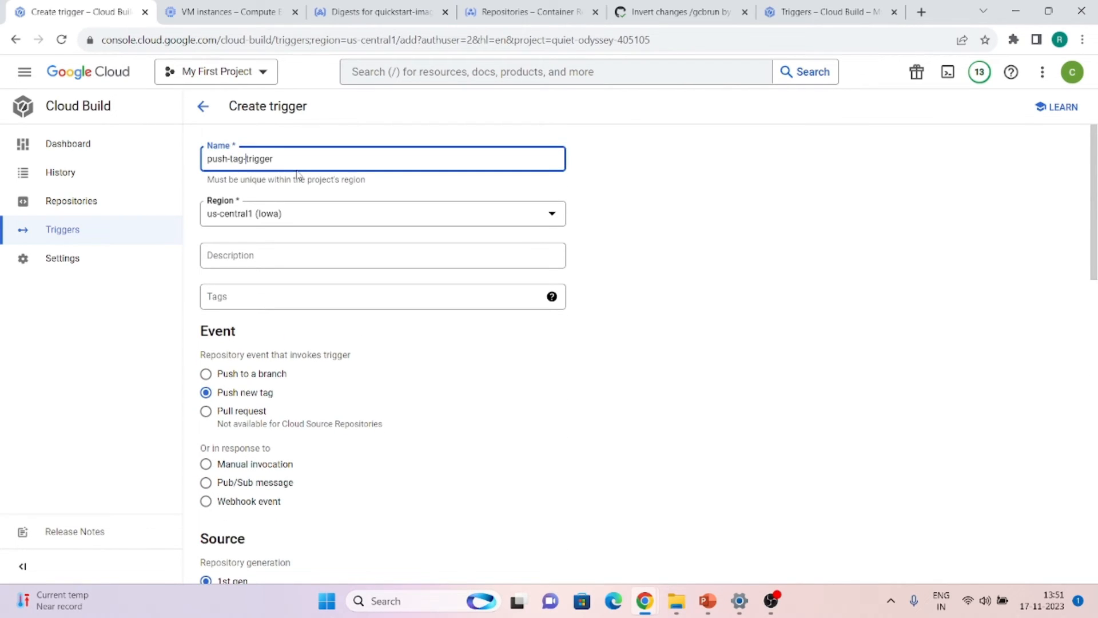
pyautogui.scroll(-15, 296, 175)
pyautogui.click(209, 548)
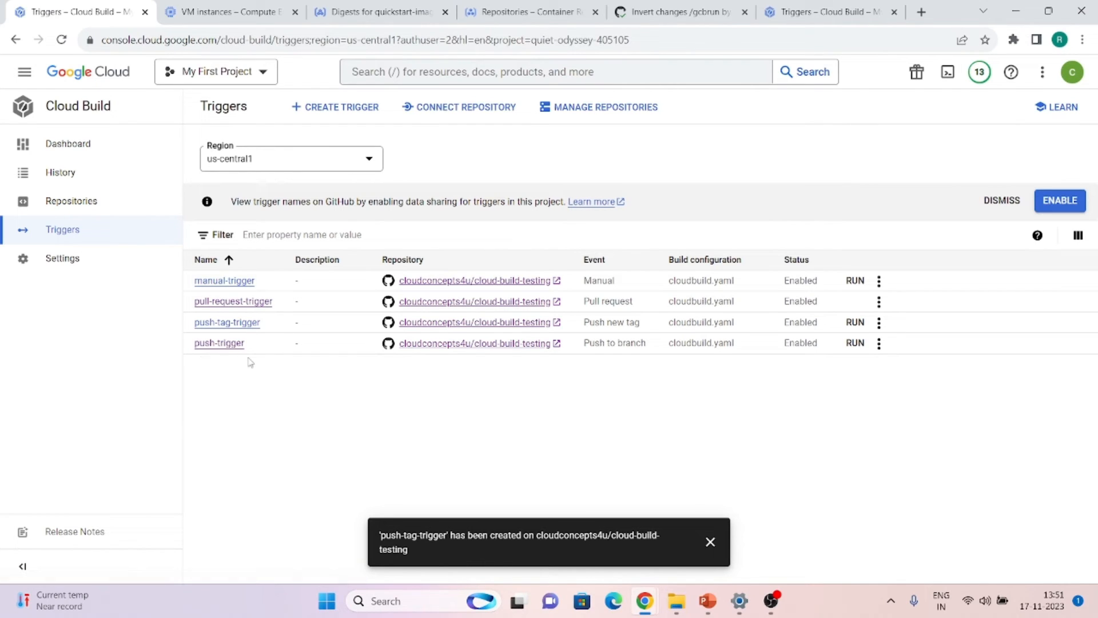
pyautogui.click(675, 12)
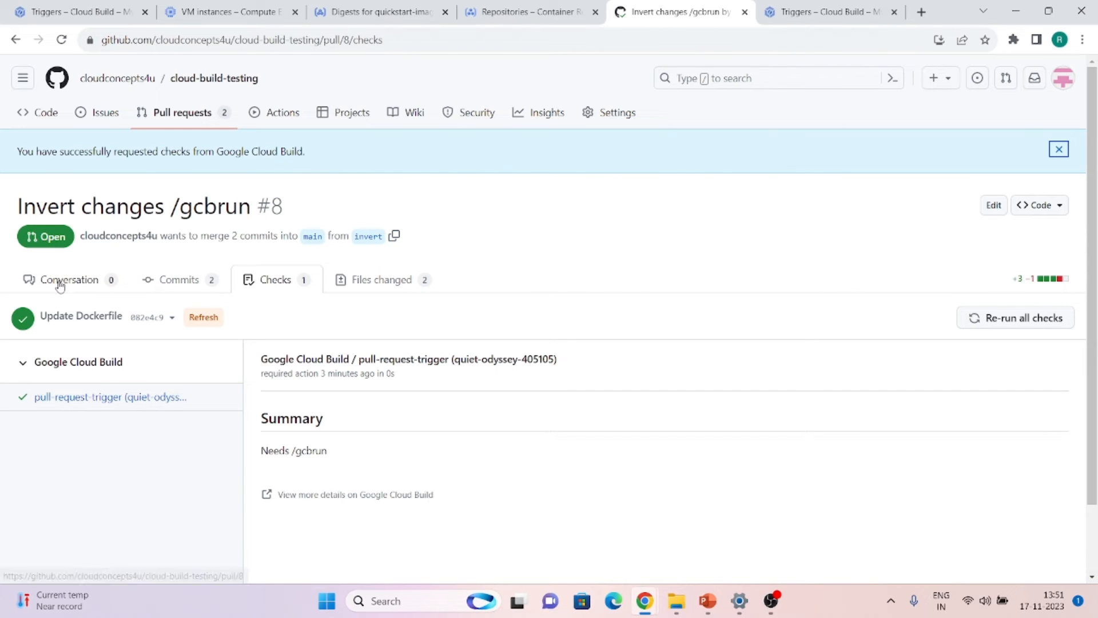
# Copy the cloud-build-testing repository's HTTPS clone URL
pyautogui.click(55, 116)
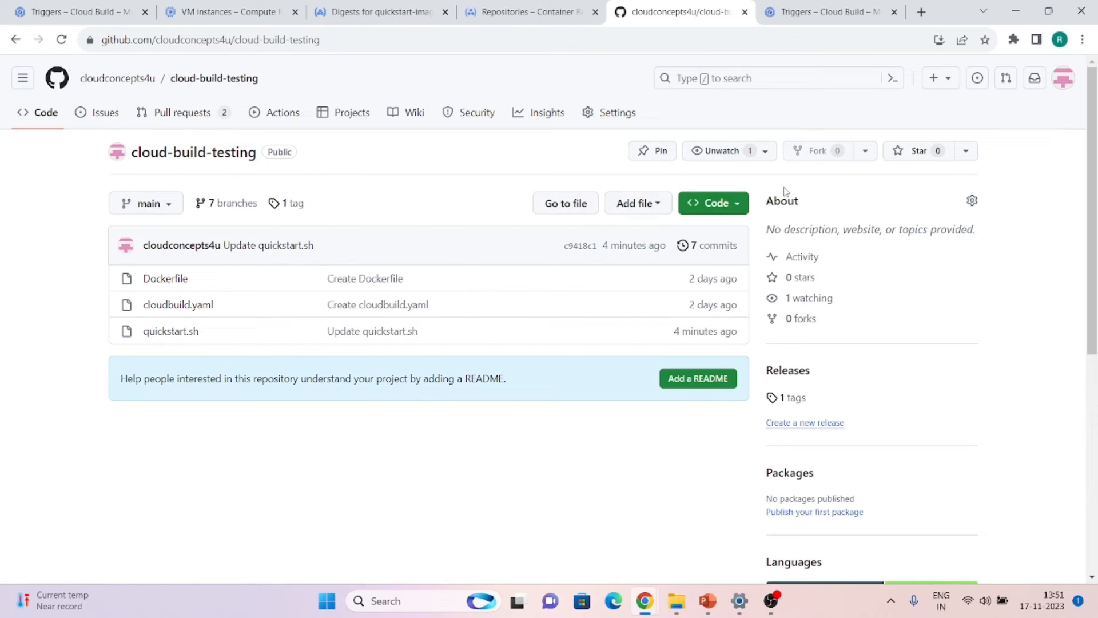
pyautogui.click(732, 205)
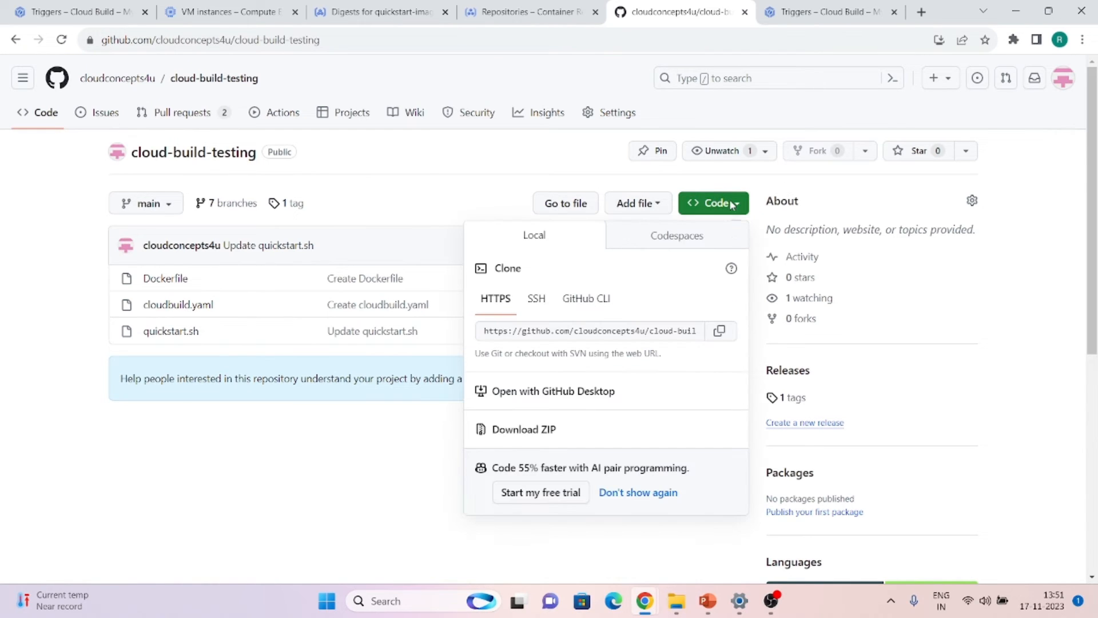
pyautogui.click(720, 331)
# Bring the SSH-in-browser terminal window to the front
pyautogui.click(341, 429)
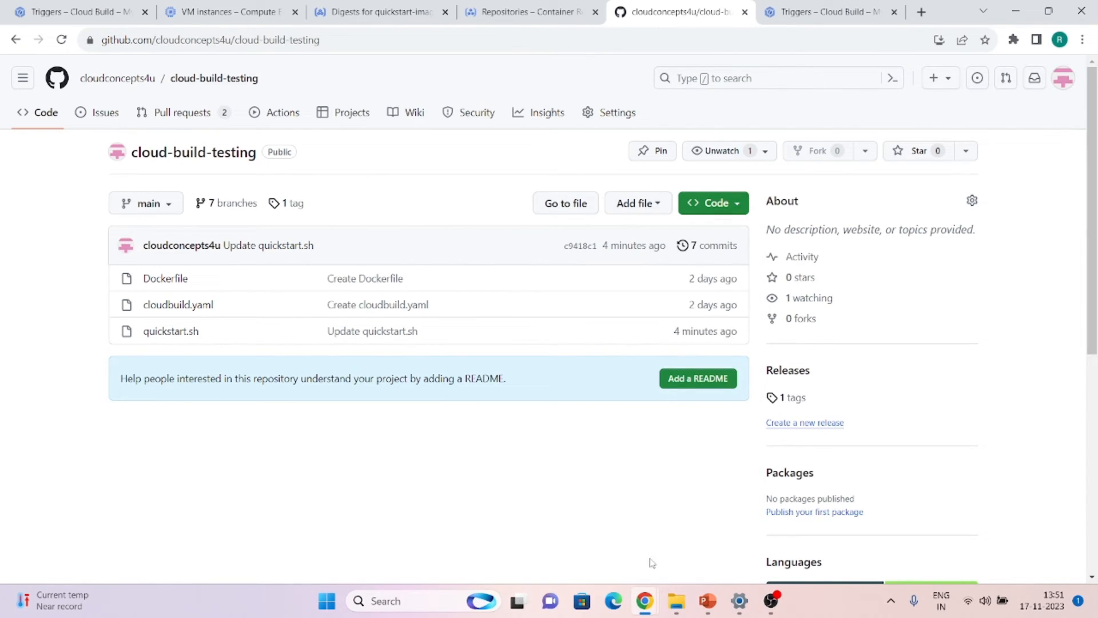
pyautogui.moveTo(646, 599)
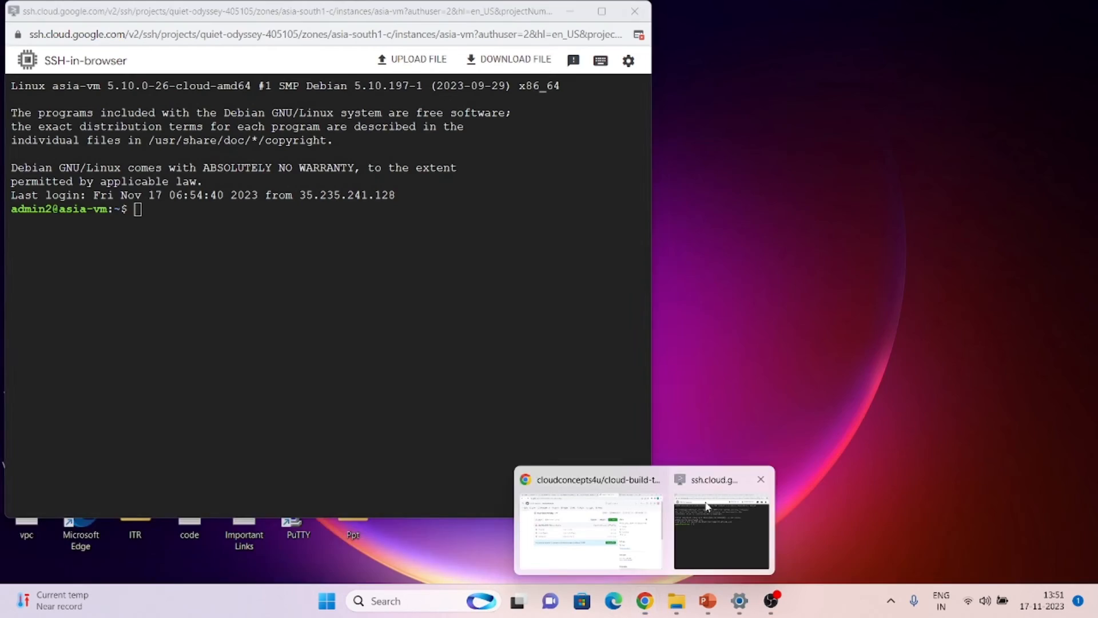
pyautogui.click(708, 506)
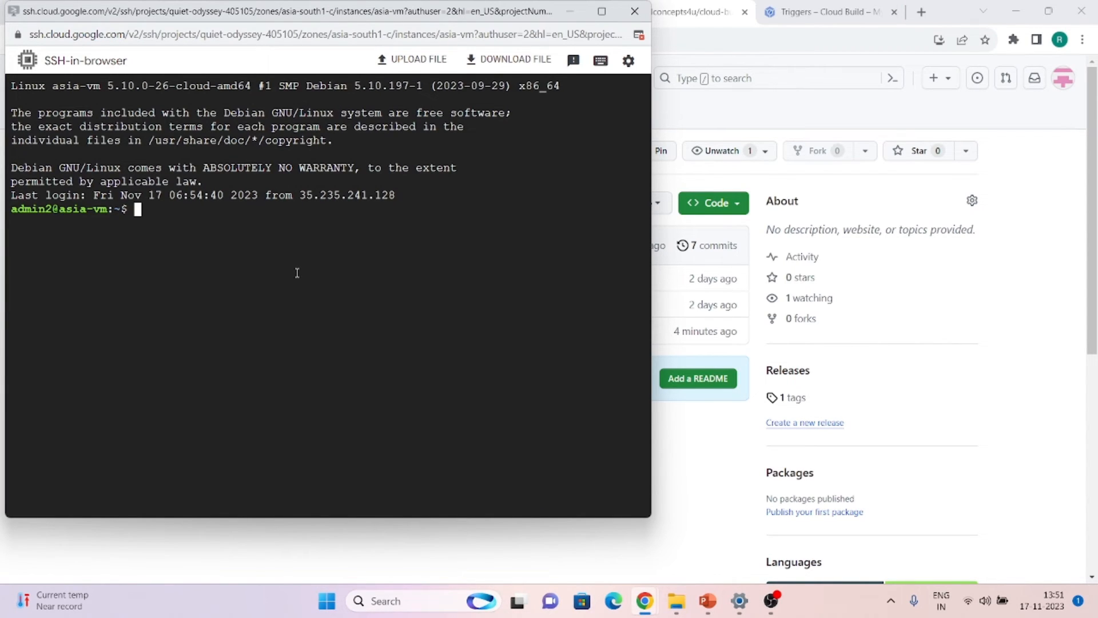
# List the home directory and delete the old cloud-build-testing folder with rm -rf
pyautogui.press('Return')
pyautogui.press('Return')
pyautogui.write('ls')
pyautogui.press('Return')
pyautogui.write('rm -rf cl')
pyautogui.press('Tab')
pyautogui.press('Return')
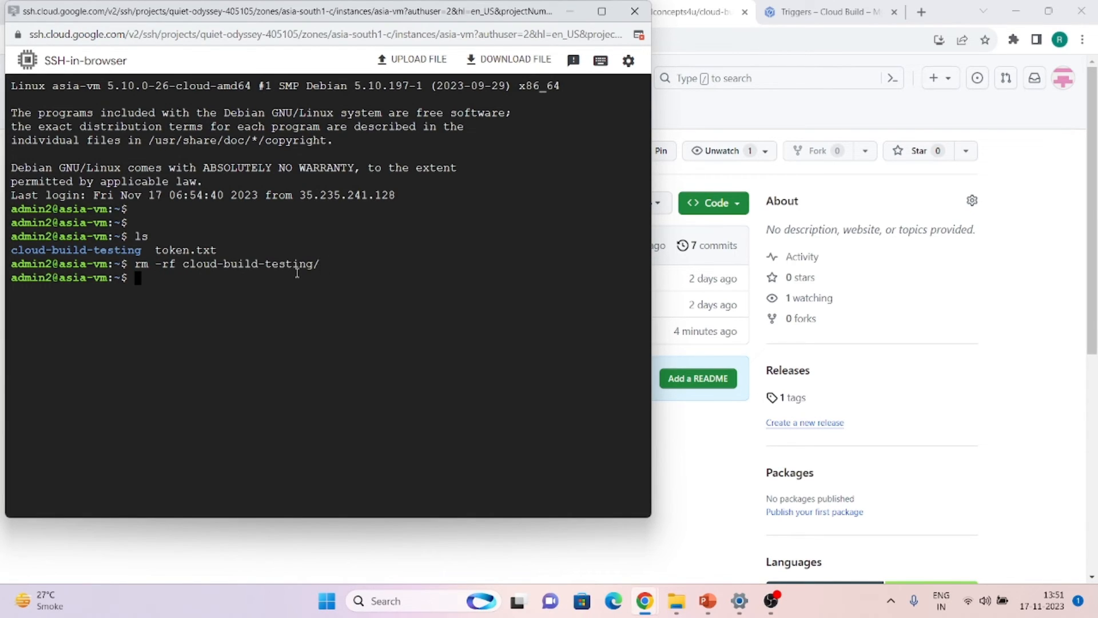
# Git clone the repository from the copied URL, enter it and list its files
pyautogui.write('git clone')
pyautogui.hotkey('ctrl', 'v')
pyautogui.press('Return')
pyautogui.press('Return')
pyautogui.write('cd cl')
pyautogui.press('Tab')
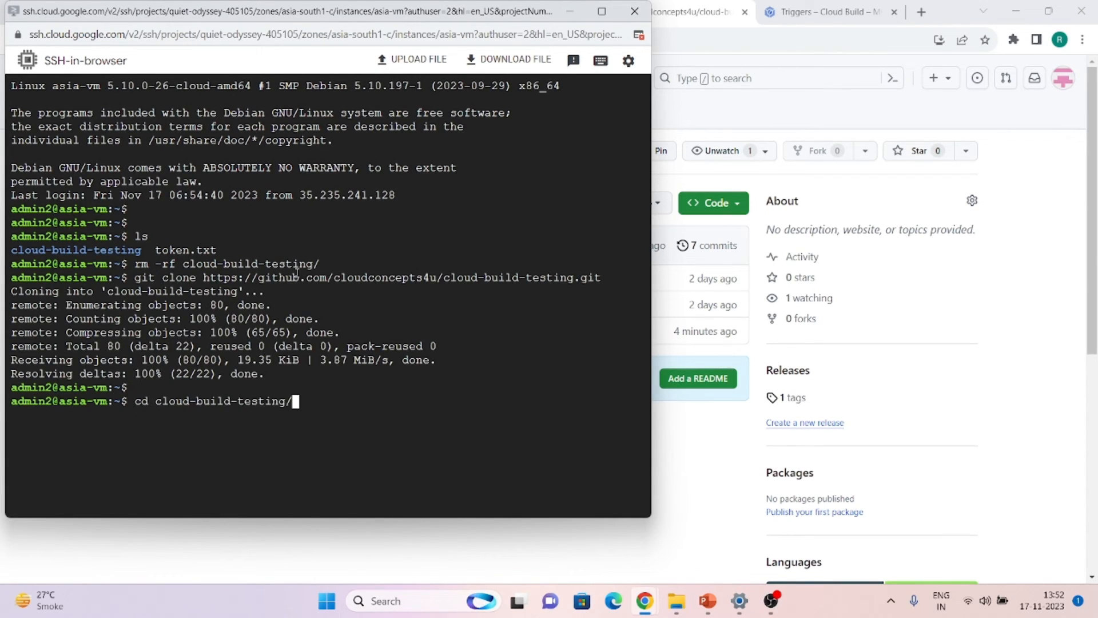
pyautogui.press('Return')
pyautogui.write('ls')
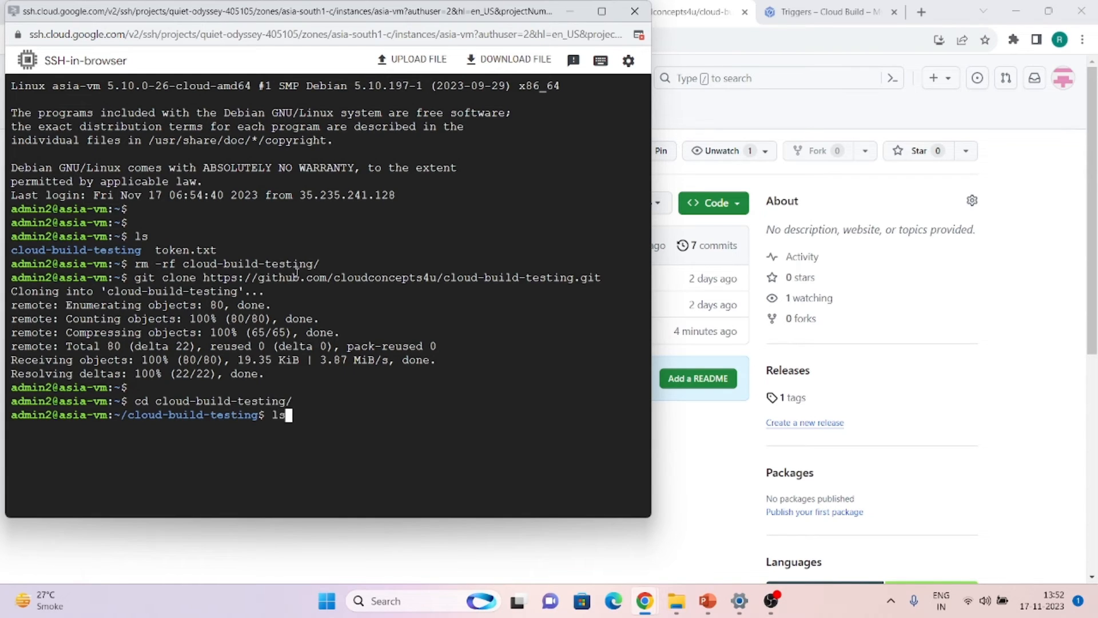
pyautogui.press('Return')
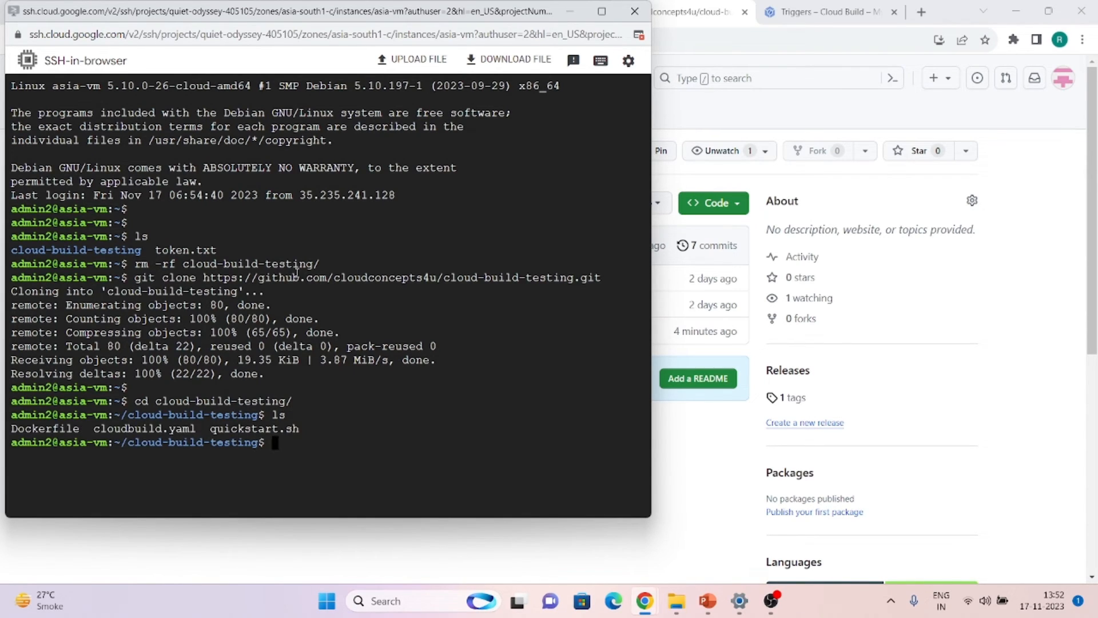
# Create the git tag v2.0 after v1.0 already existed
pyautogui.write('git tag v1.0')
pyautogui.press('Return')
pyautogui.press('Up')
pyautogui.press('Left')
pyautogui.press('Left')
pyautogui.press('BackSpace')
pyautogui.write('2')
pyautogui.press('Return')
pyautogui.press('Return')
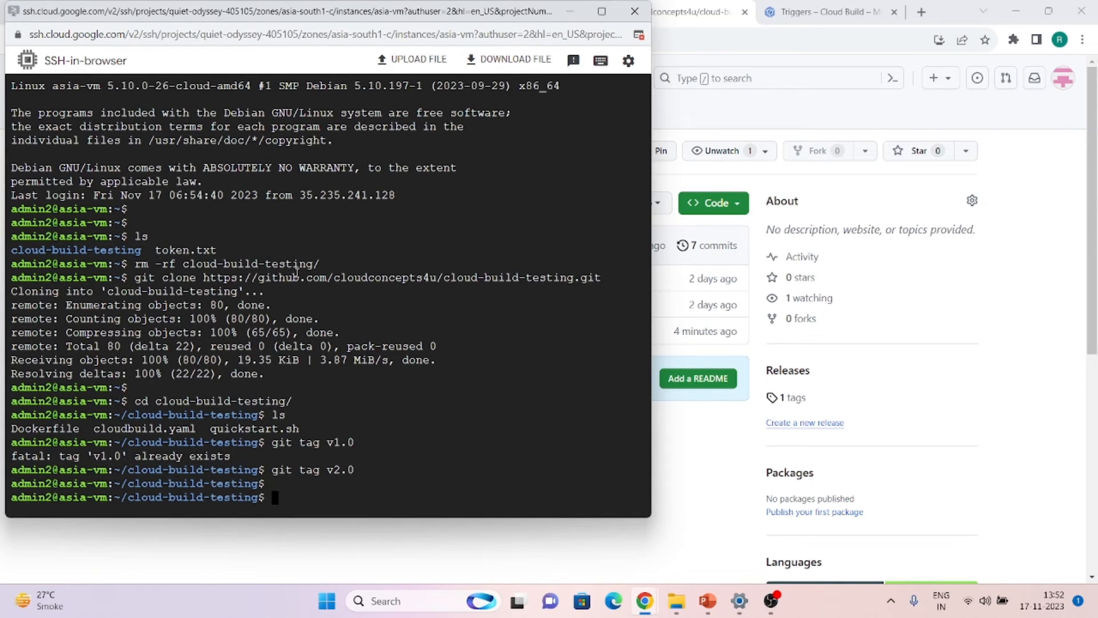
# Push tag v2.0 to origin, entering the GitHub username and access token
pyautogui.write('git push origin v2.0')
pyautogui.press('Return')
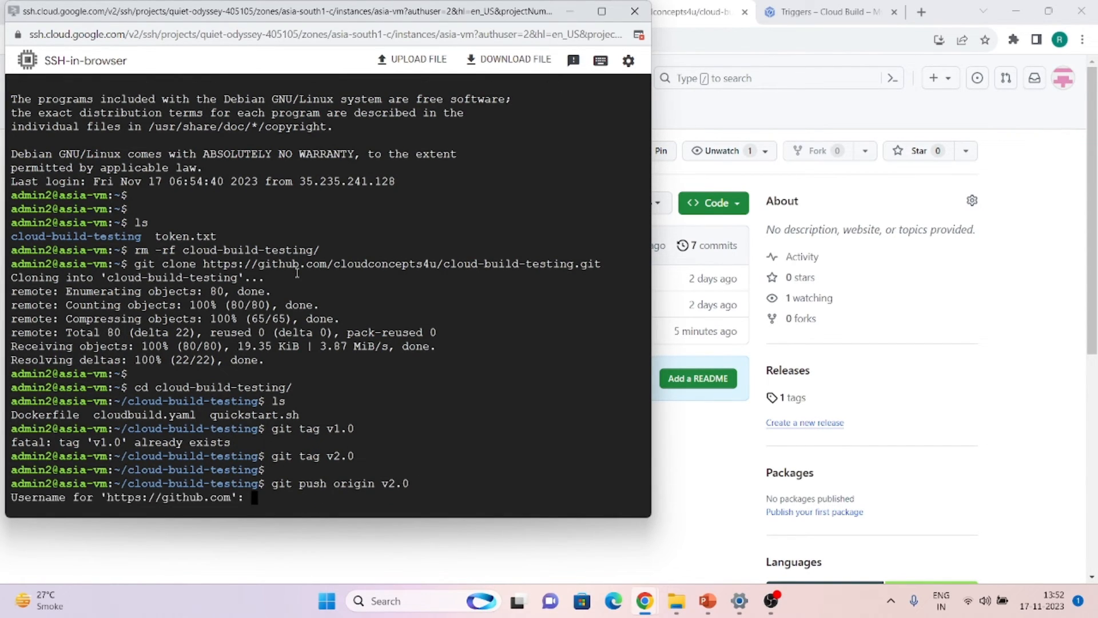
pyautogui.write('cloudconcepts')
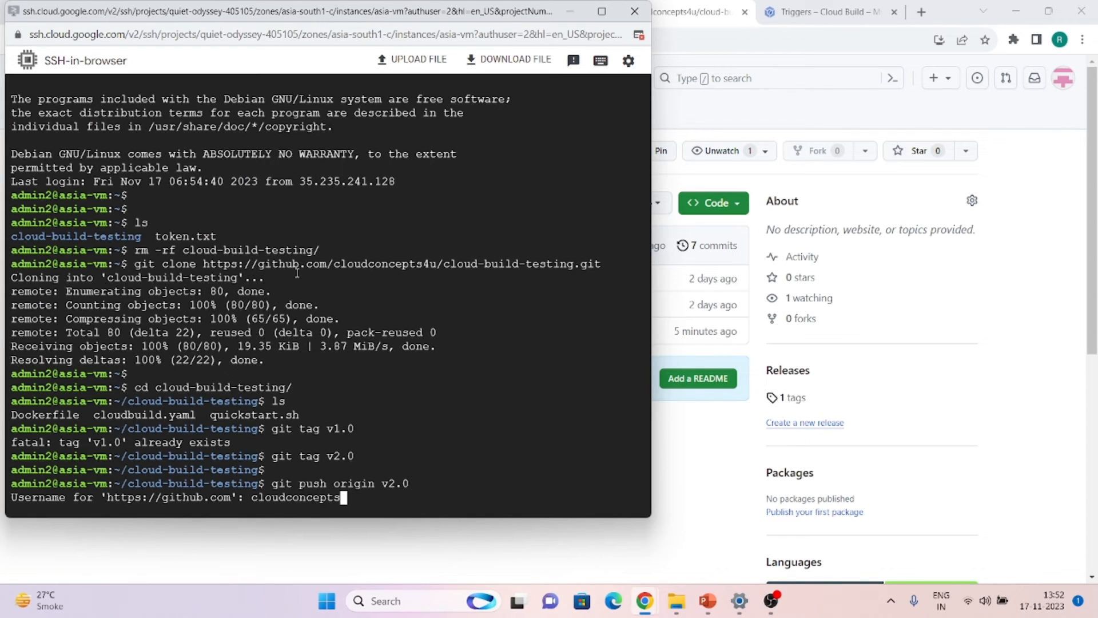
pyautogui.write('4u')
pyautogui.press('Return')
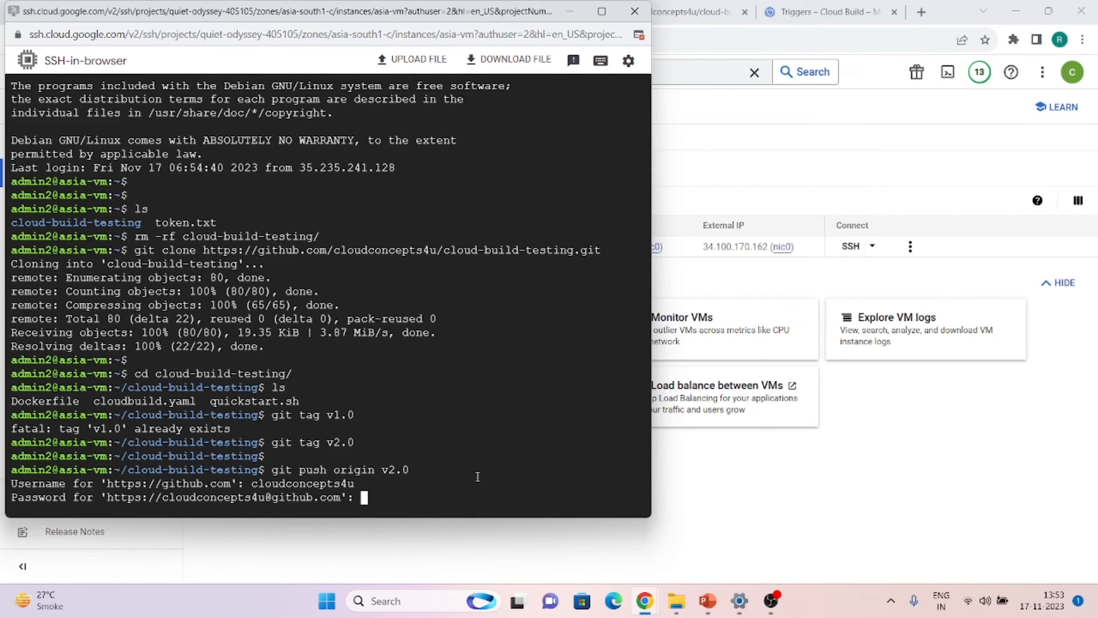
pyautogui.press('Return')
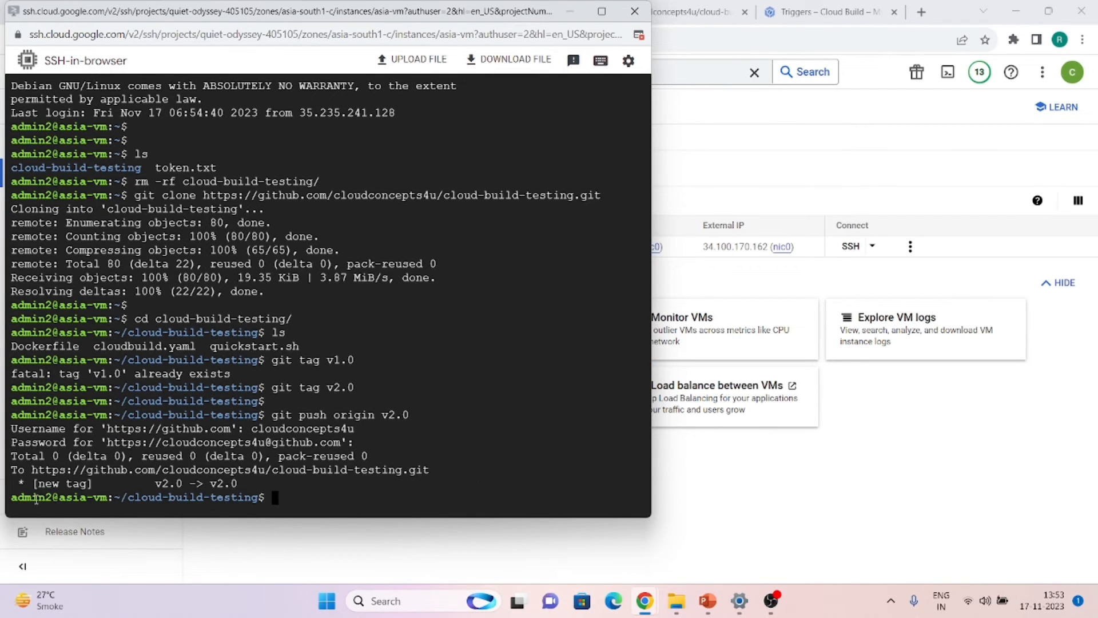
pyautogui.click(782, 515)
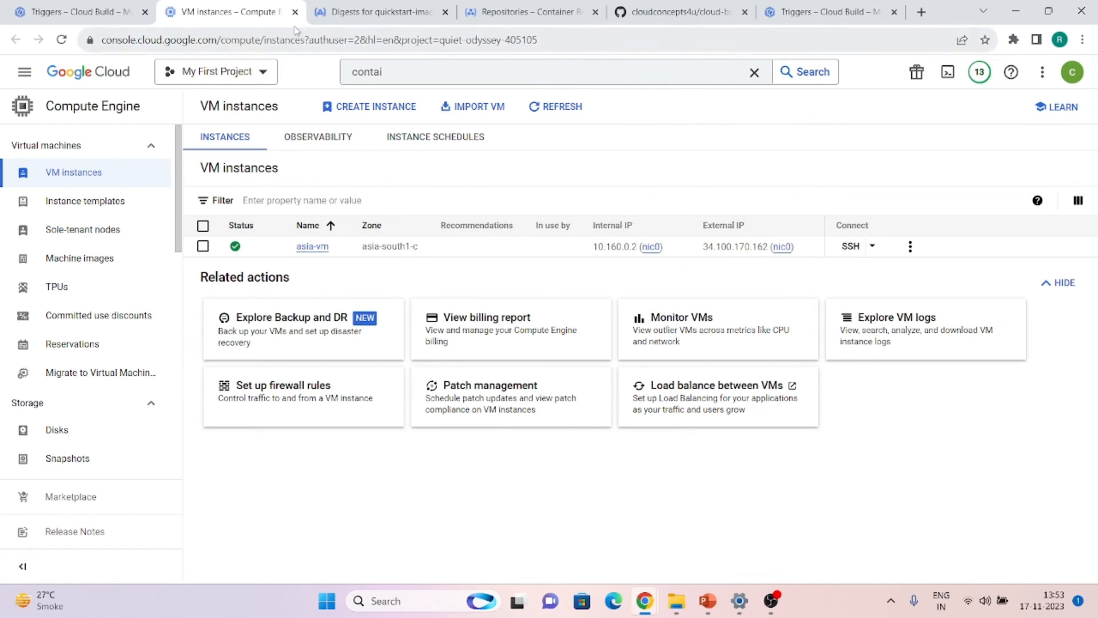
# Confirm in build history that the v2.0 push-tag-trigger build succeeded, then start another trigger
pyautogui.click(74, 4)
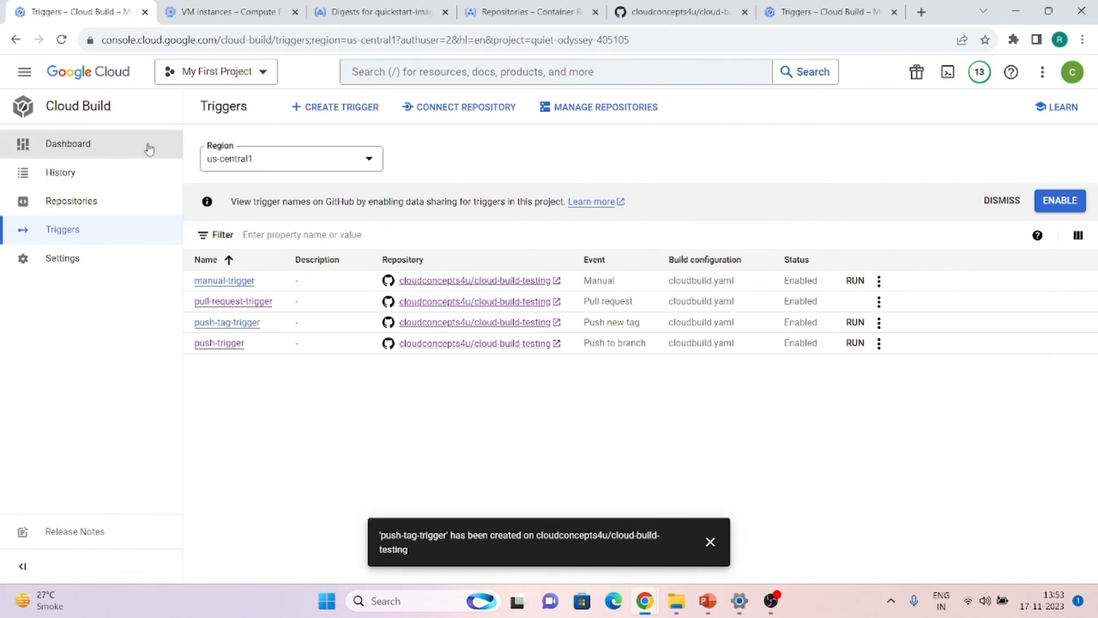
pyautogui.click(42, 184)
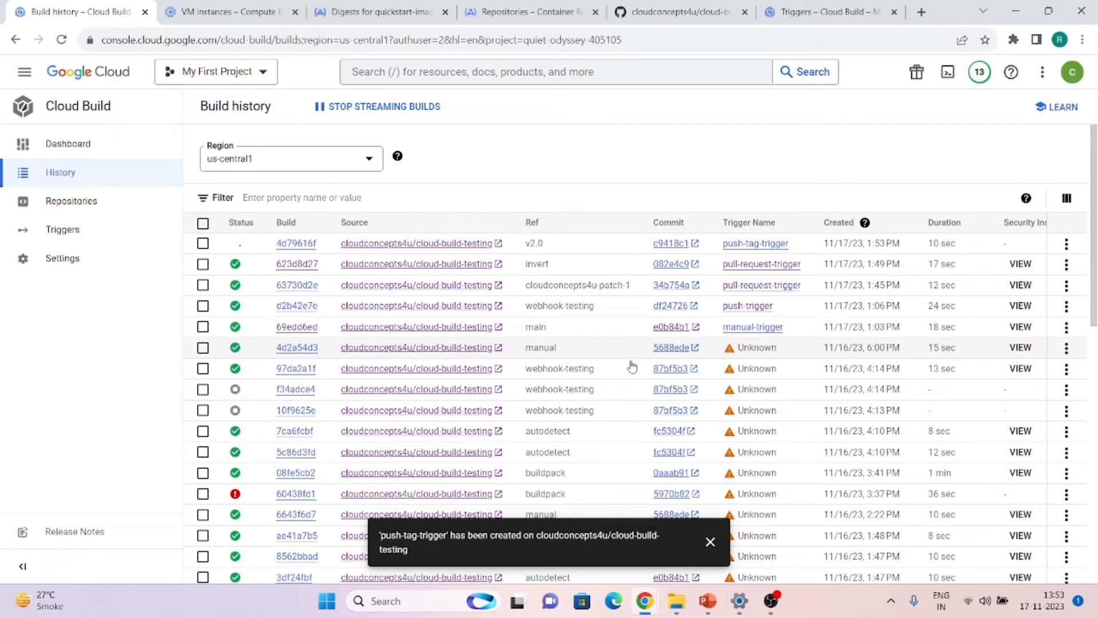
pyautogui.moveTo(639, 605)
pyautogui.moveTo(733, 506)
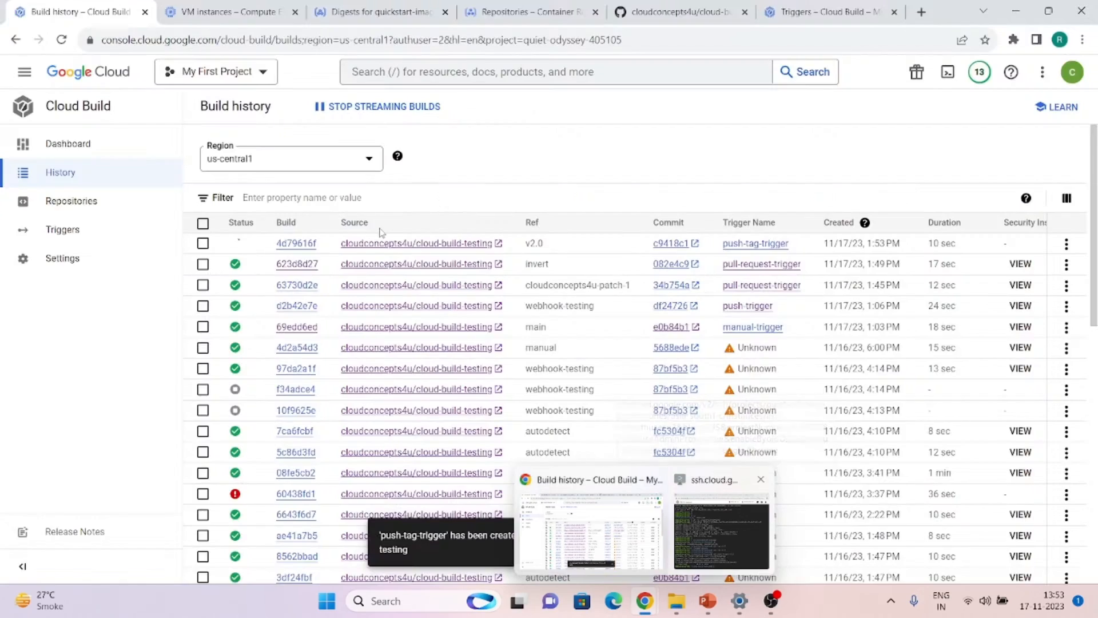
pyautogui.click(48, 227)
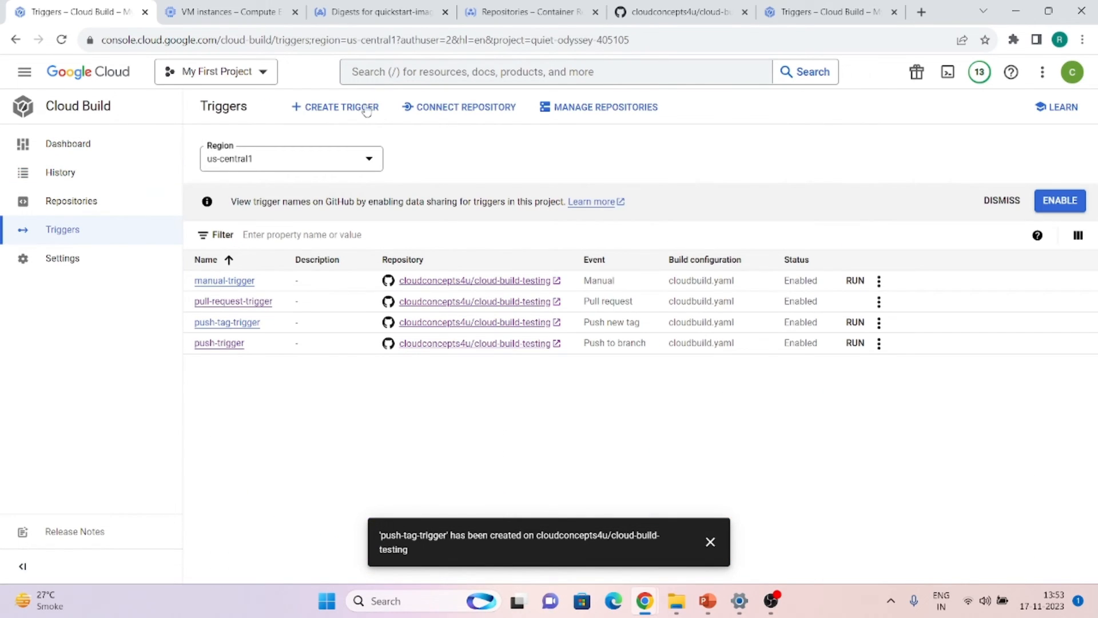
pyautogui.click(350, 106)
# Name the trigger pub-sub-trigger and fire it on Pub/Sub messages from the cloudbuild-testing topic
pyautogui.click(709, 541)
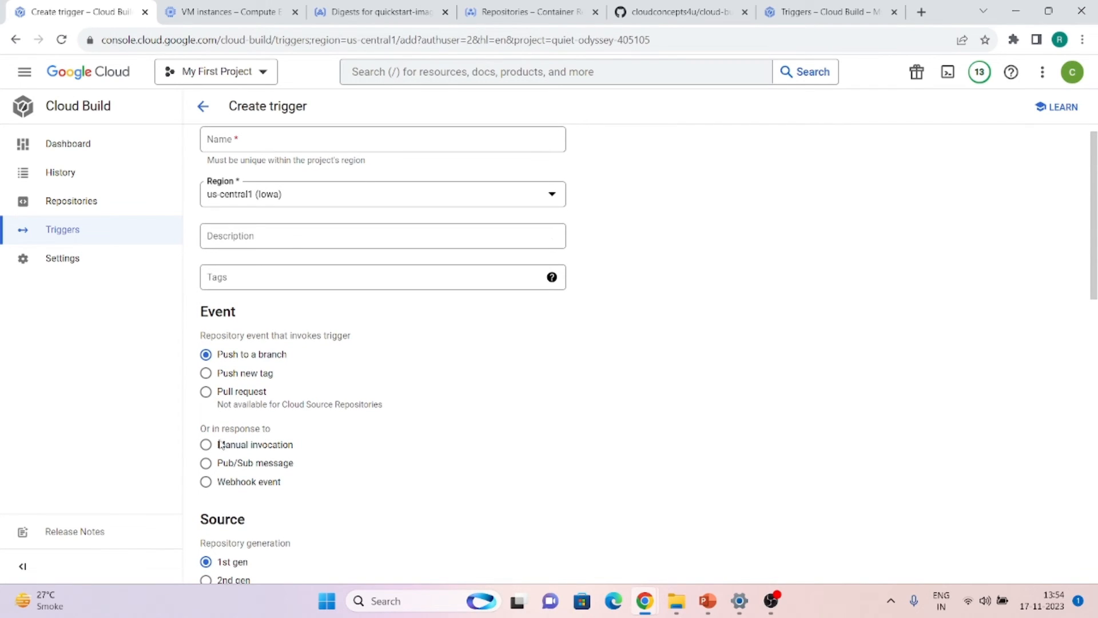
pyautogui.click(247, 142)
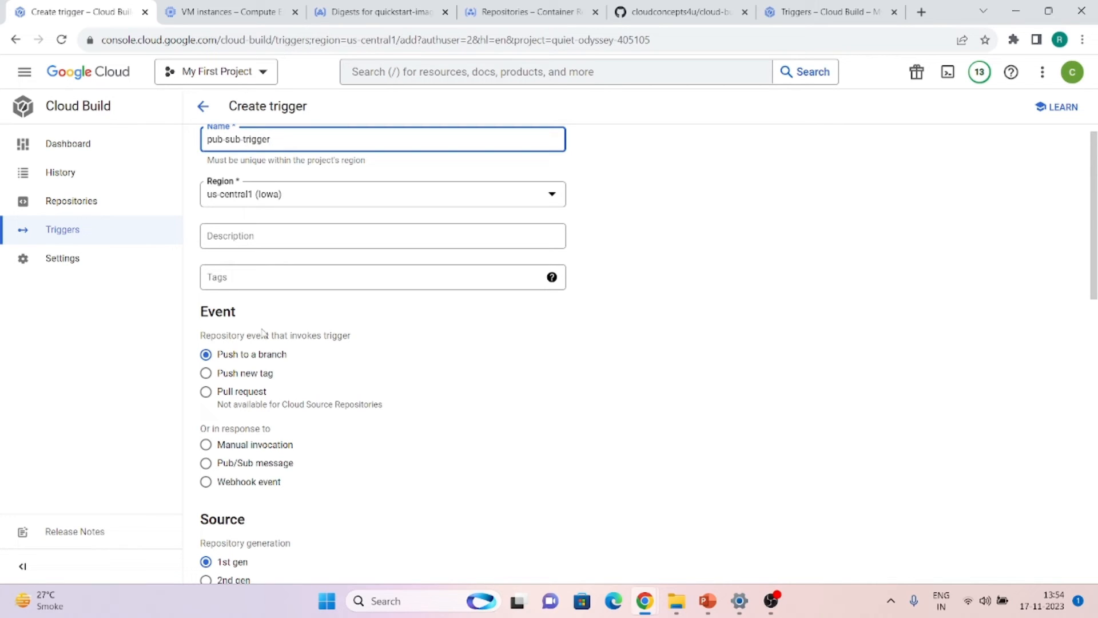
pyautogui.click(242, 468)
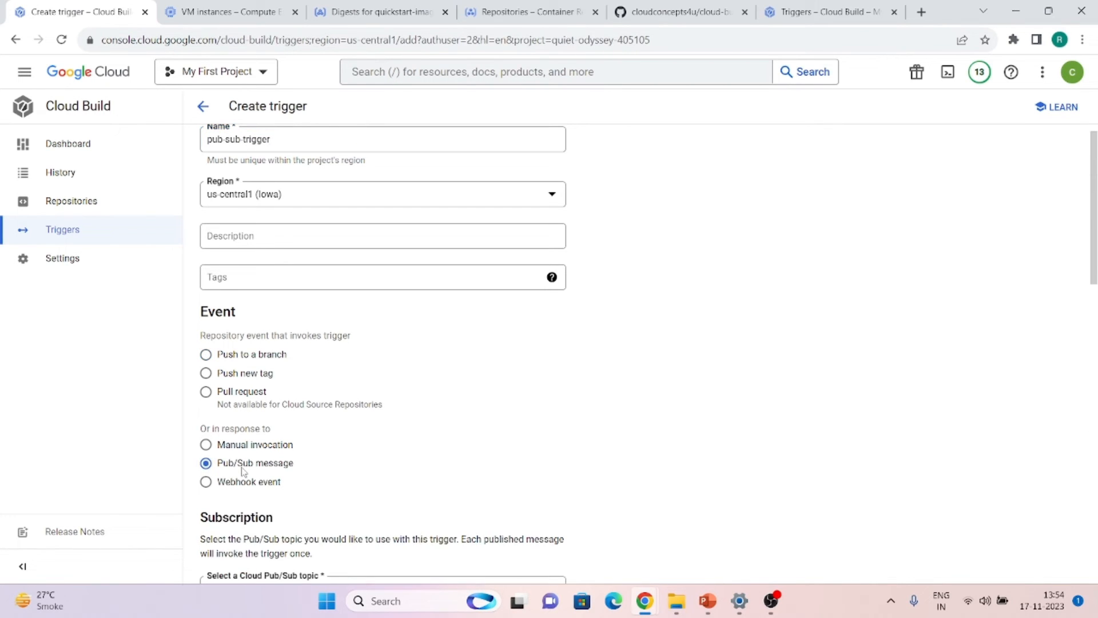
pyautogui.scroll(-4, 257, 471)
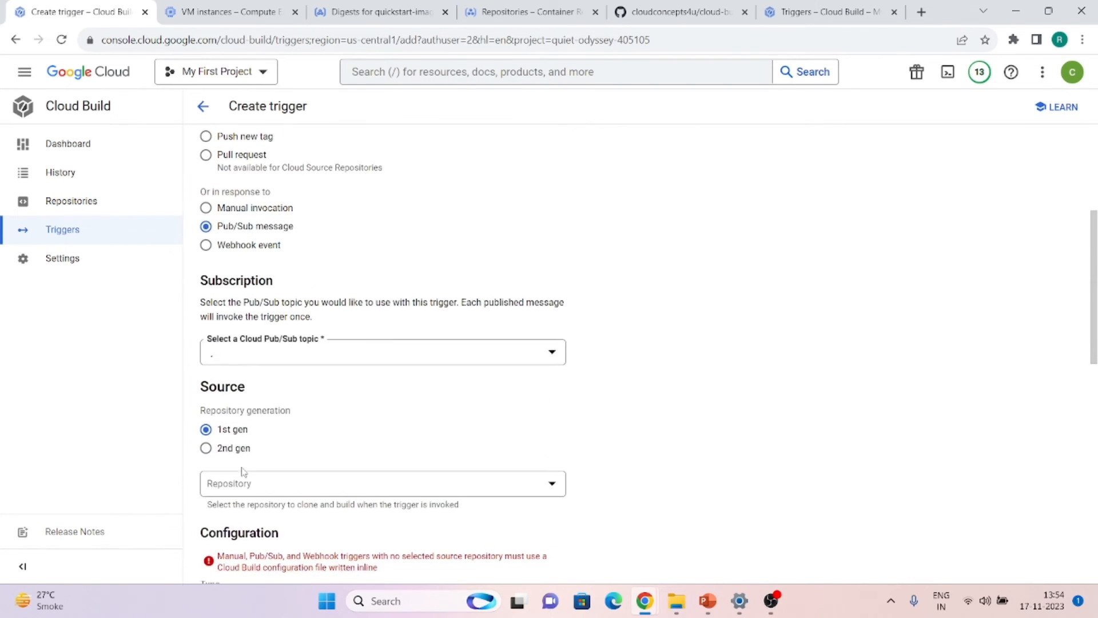
pyautogui.click(334, 356)
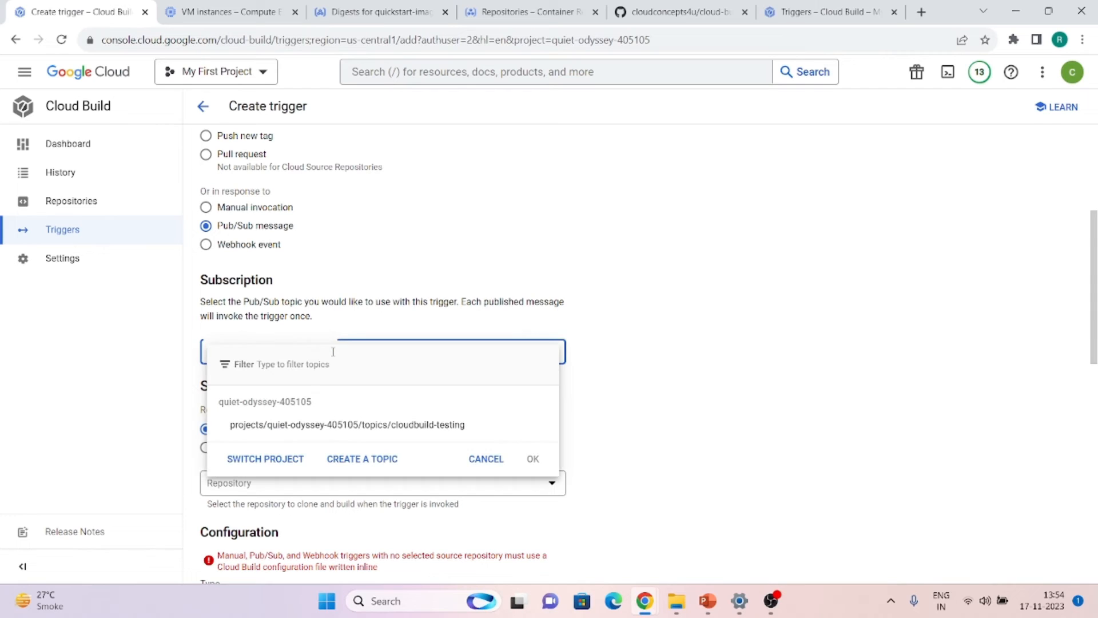
pyautogui.click(277, 430)
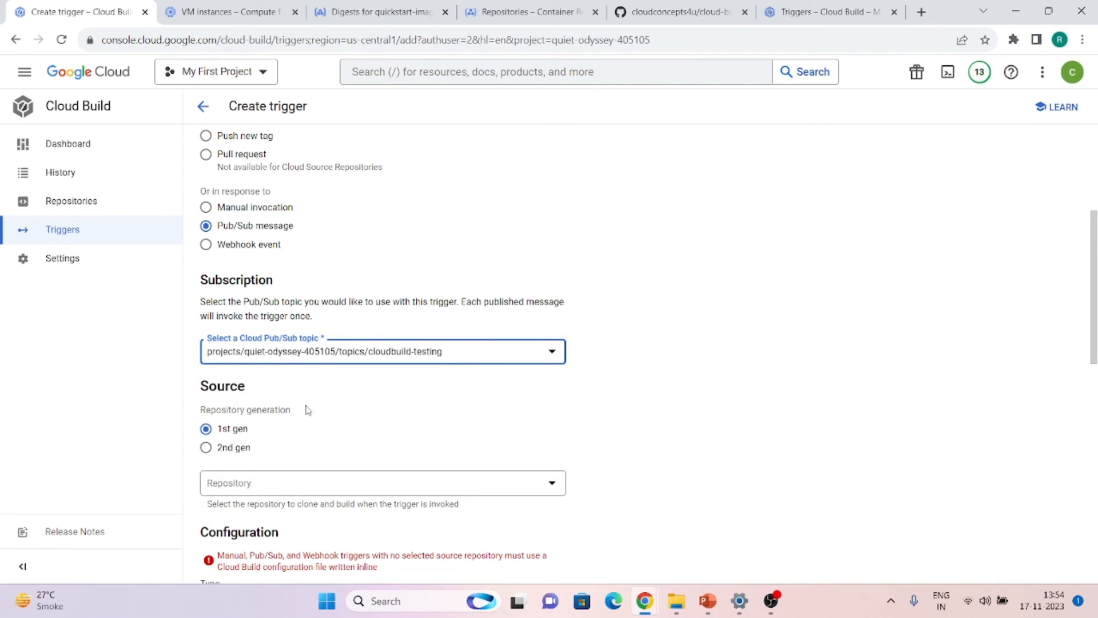
# Select the cloud-build-testing GitHub repository, keep branch main, and create the trigger
pyautogui.scroll(-2, 307, 409)
pyautogui.click(272, 384)
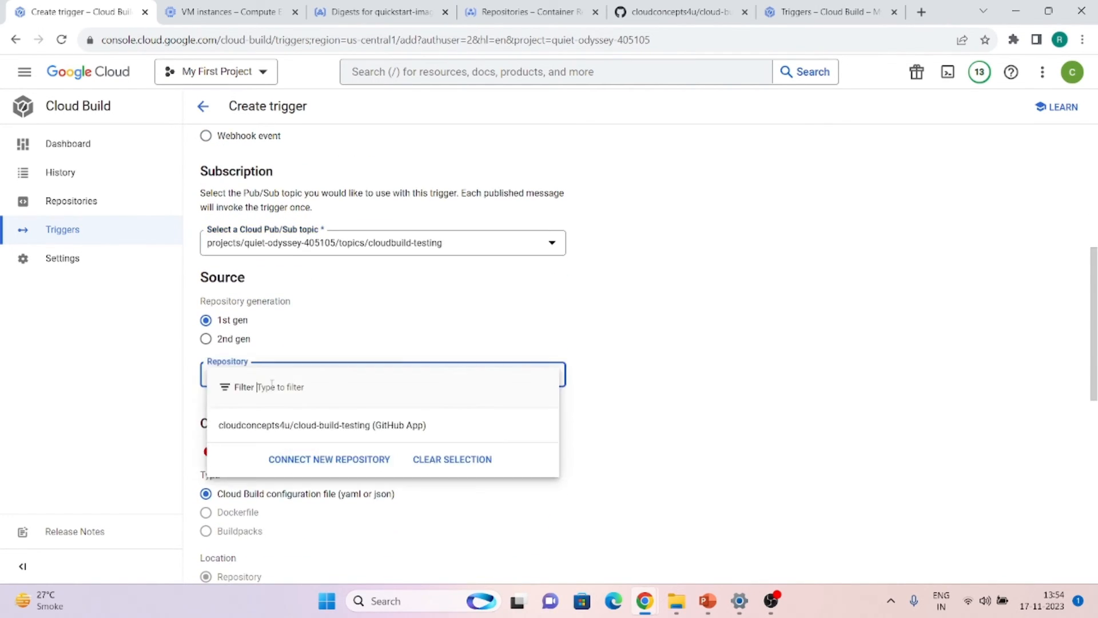
pyautogui.click(251, 427)
pyautogui.scroll(-1, 252, 431)
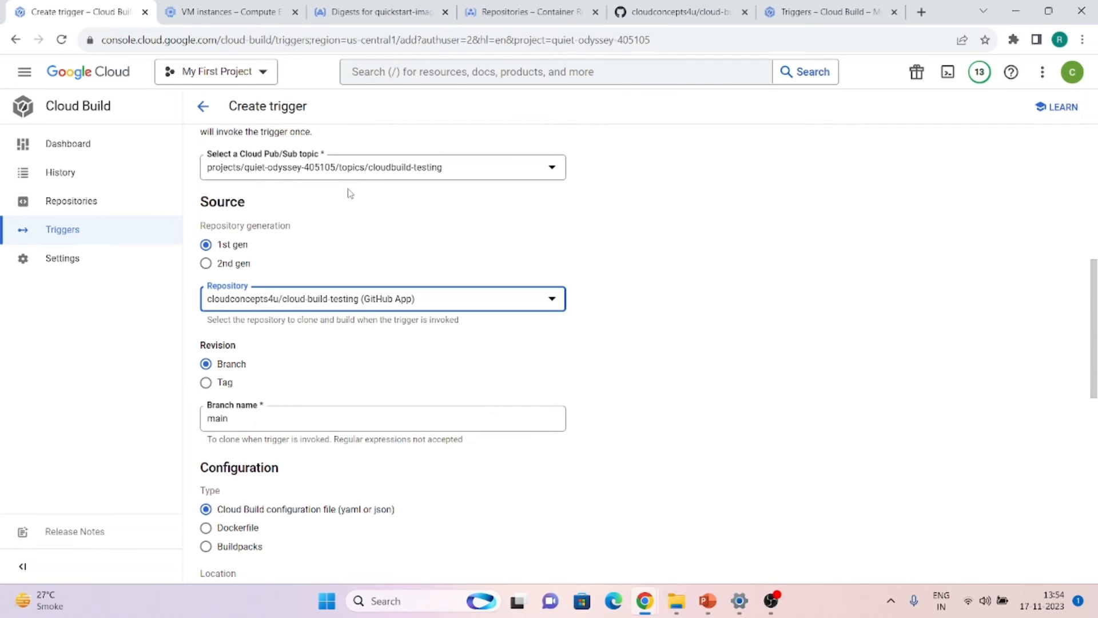
pyautogui.scroll(1, 281, 182)
pyautogui.scroll(-1, 278, 183)
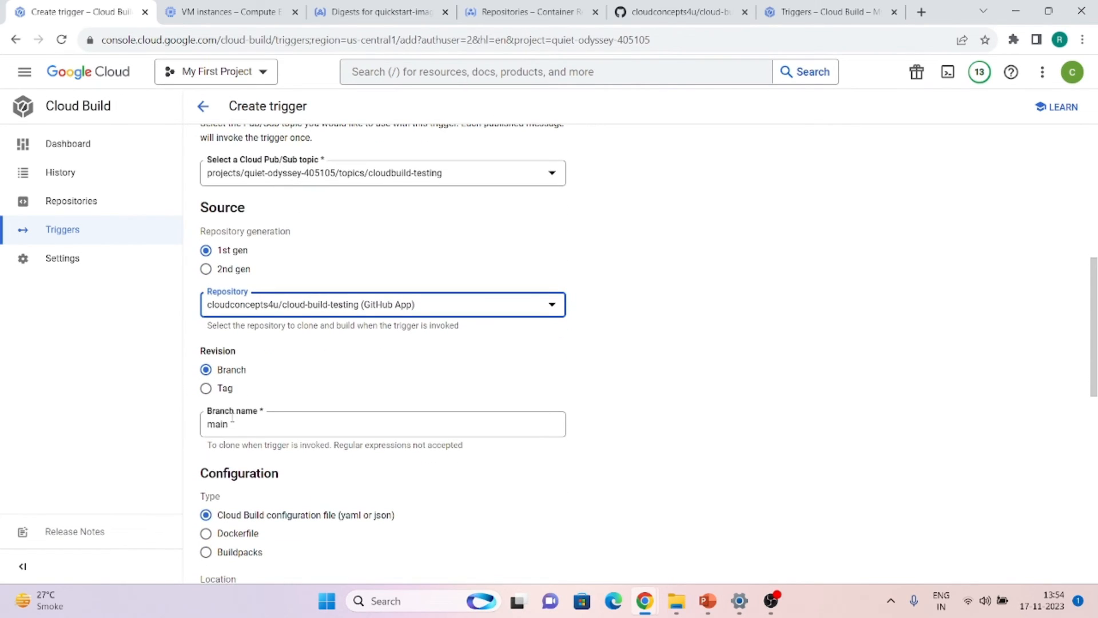
pyautogui.scroll(-1, 232, 418)
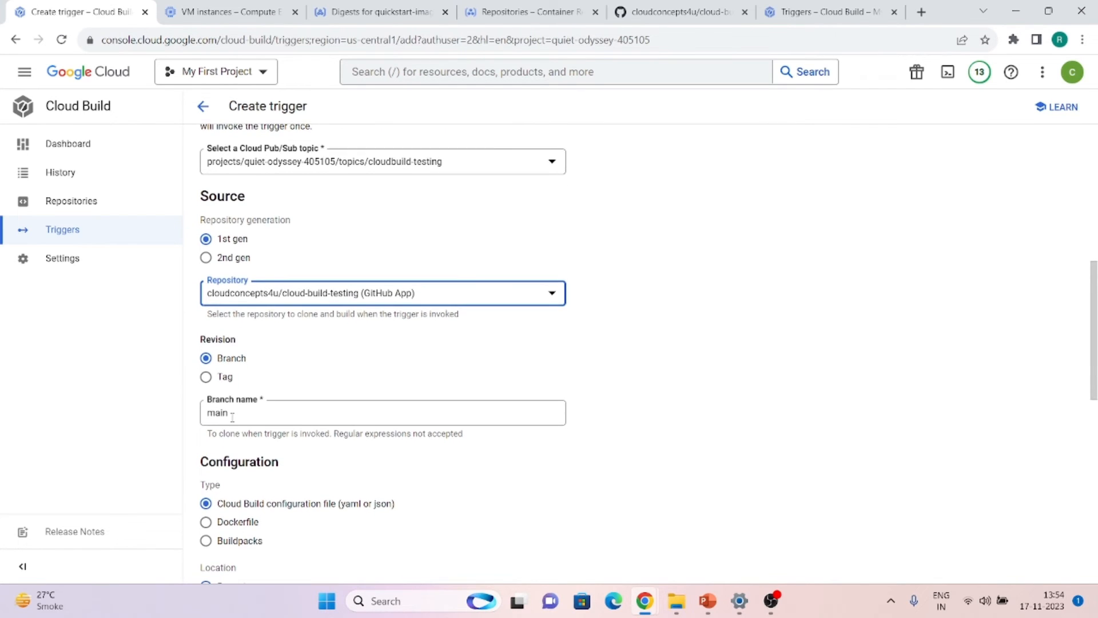
pyautogui.scroll(-3, 233, 418)
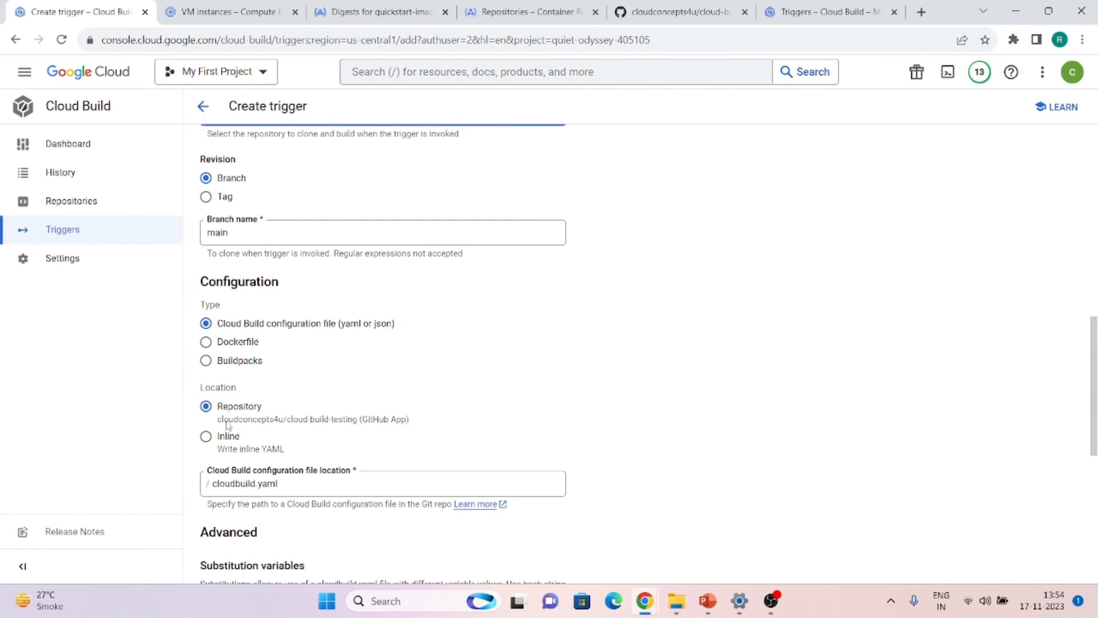
pyautogui.scroll(-7, 286, 490)
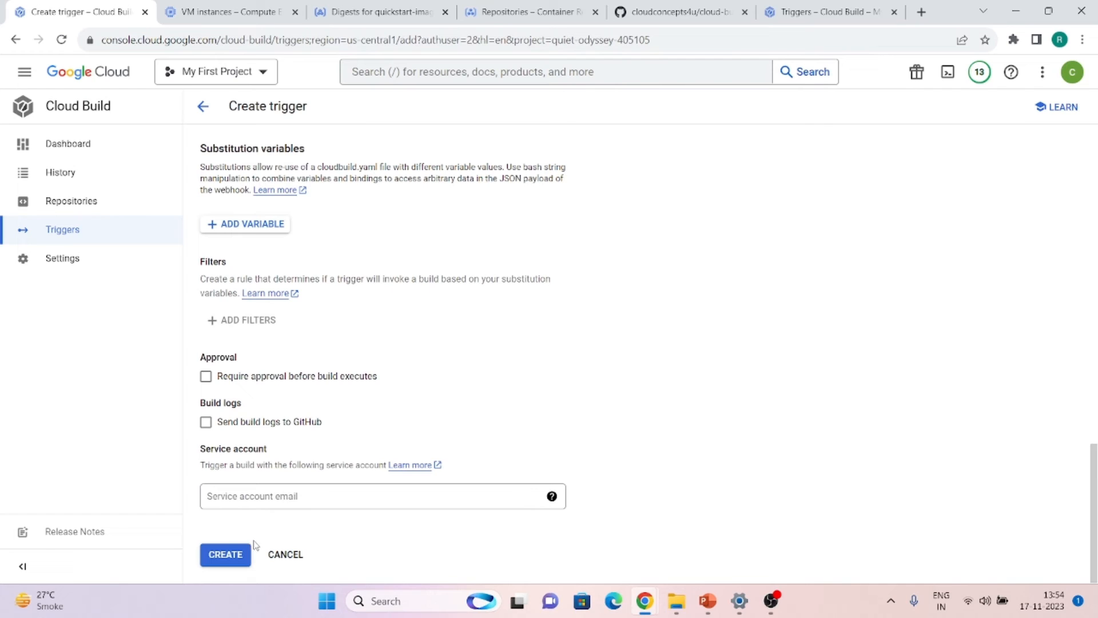
pyautogui.click(247, 557)
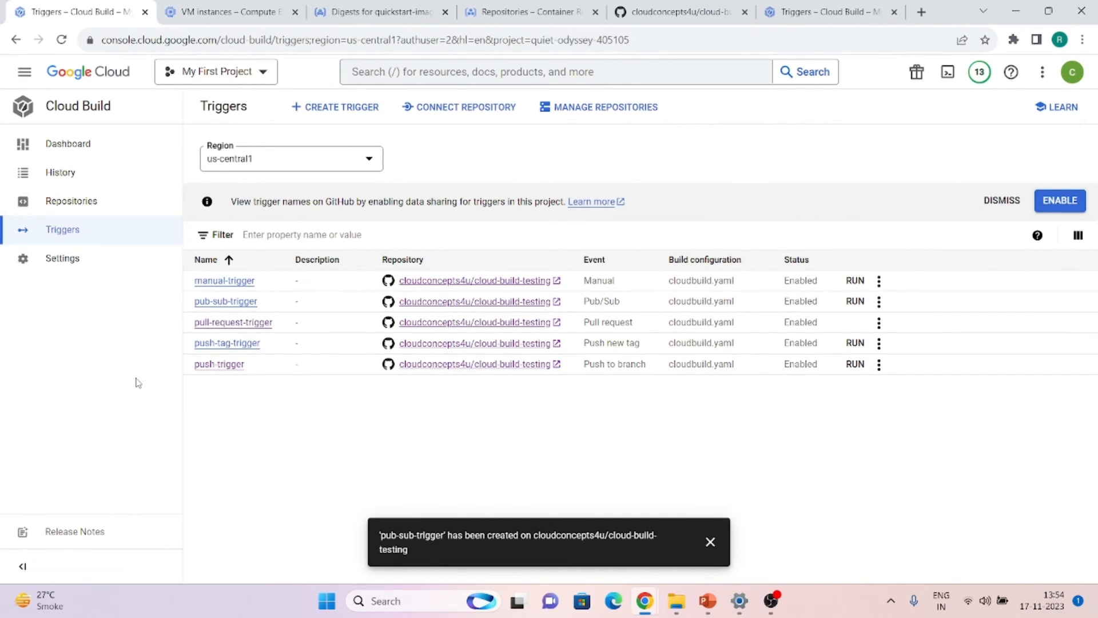
# Open the cloudbuild-testing topic's Messages panel in Pub/Sub
pyautogui.click(207, 6)
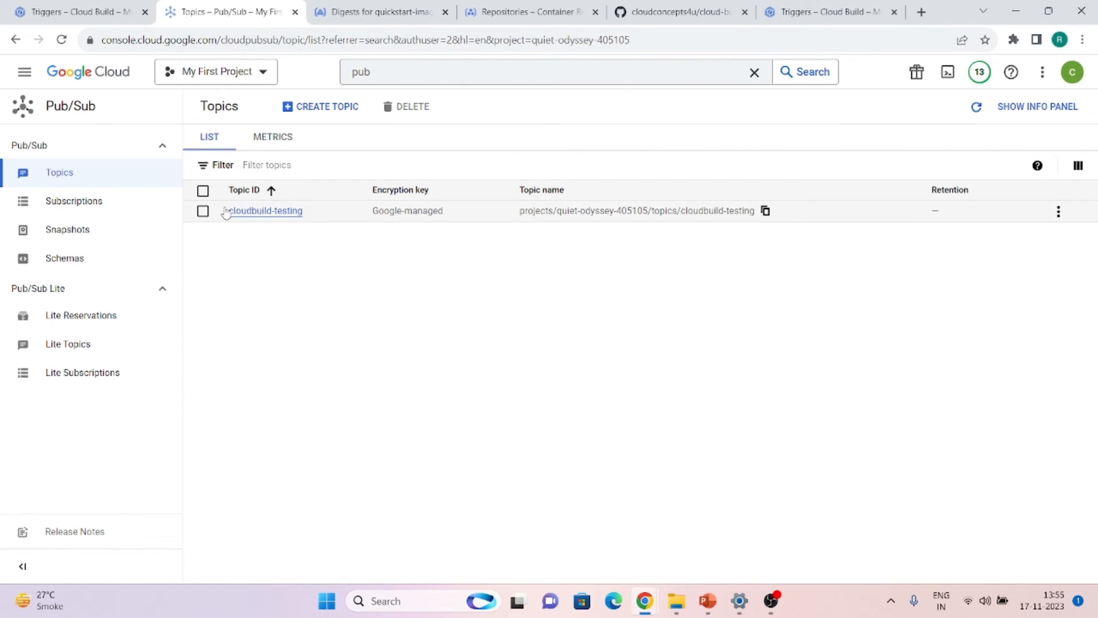
pyautogui.click(310, 117)
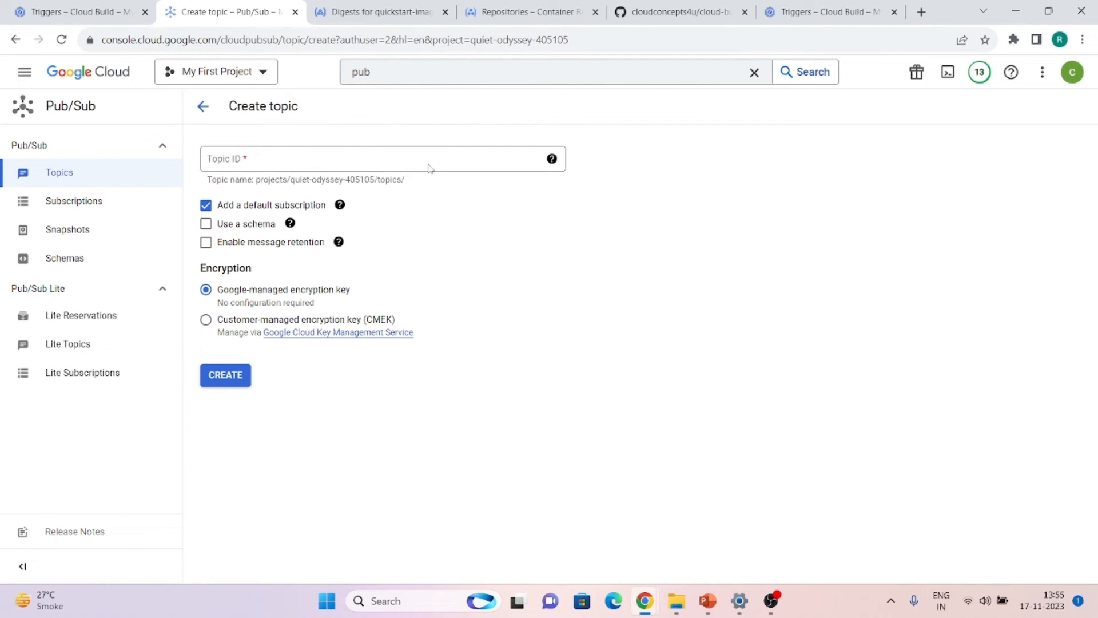
pyautogui.click(83, 180)
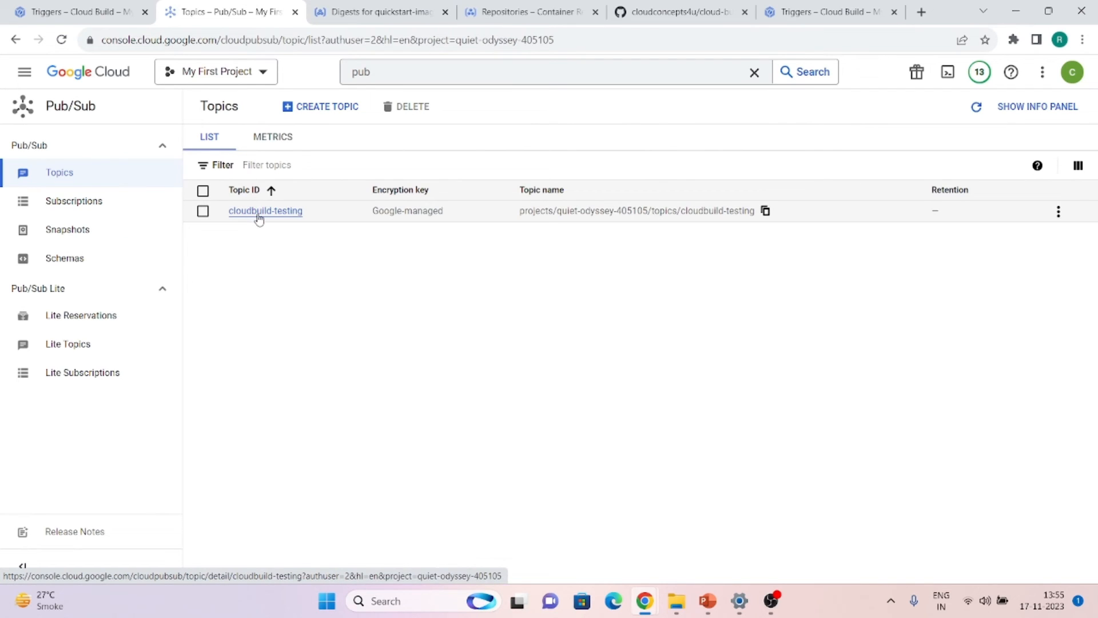
pyautogui.click(259, 217)
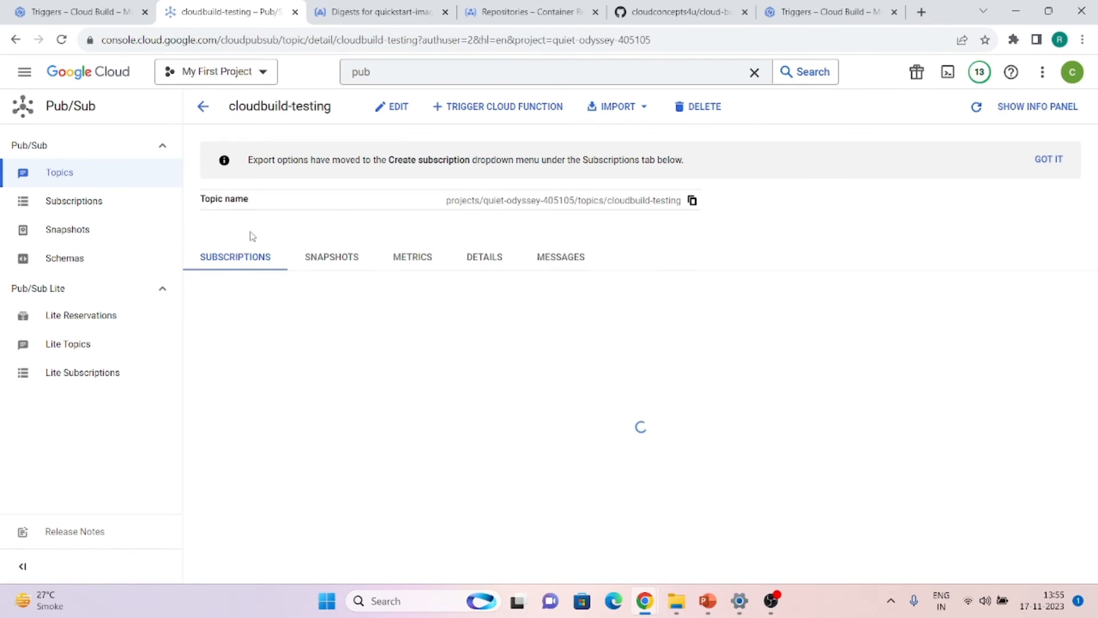
pyautogui.click(558, 262)
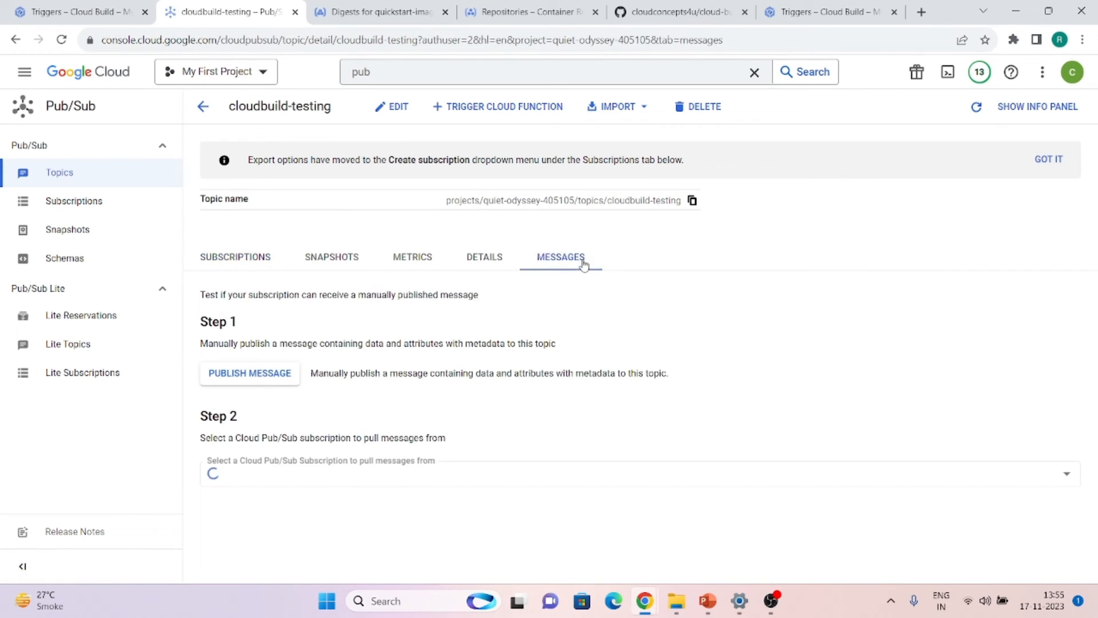
# Publish the test message 'cloud build testing' to the topic
pyautogui.click(260, 385)
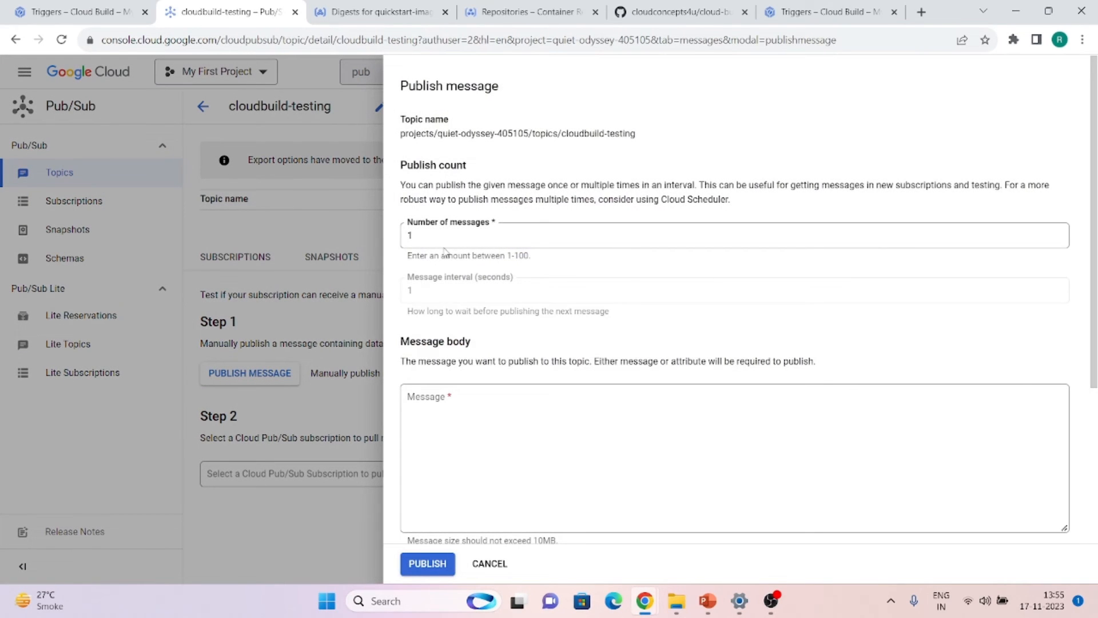
pyautogui.click(444, 436)
pyautogui.write('cloud build testing')
pyautogui.click(428, 564)
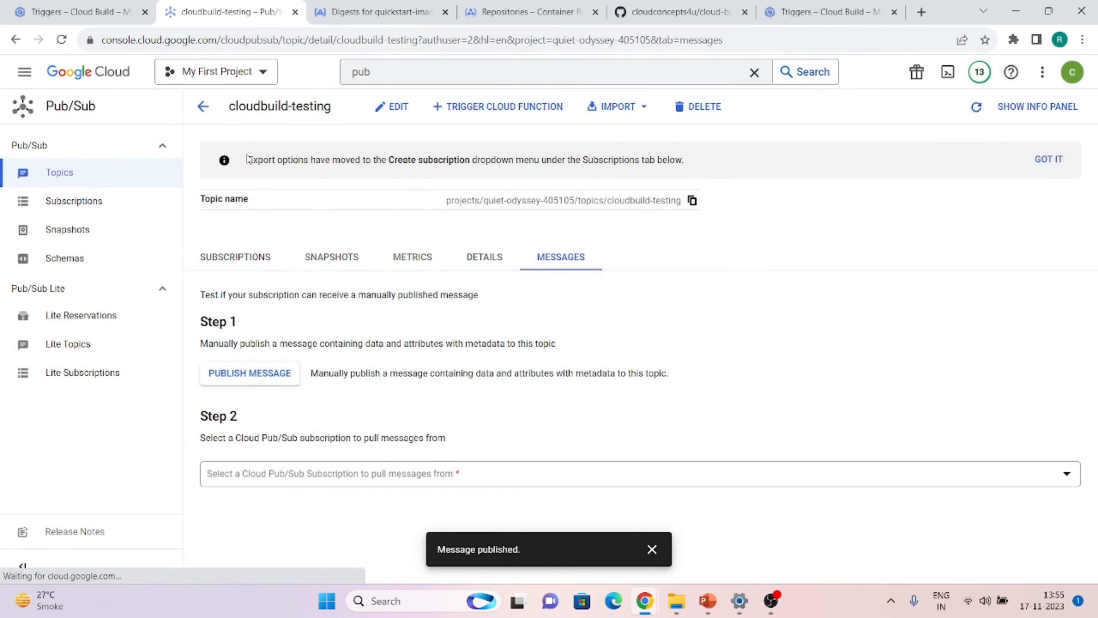
# Review the new pub-sub-trigger build of main in Build history, then return to Triggers
pyautogui.click(96, 6)
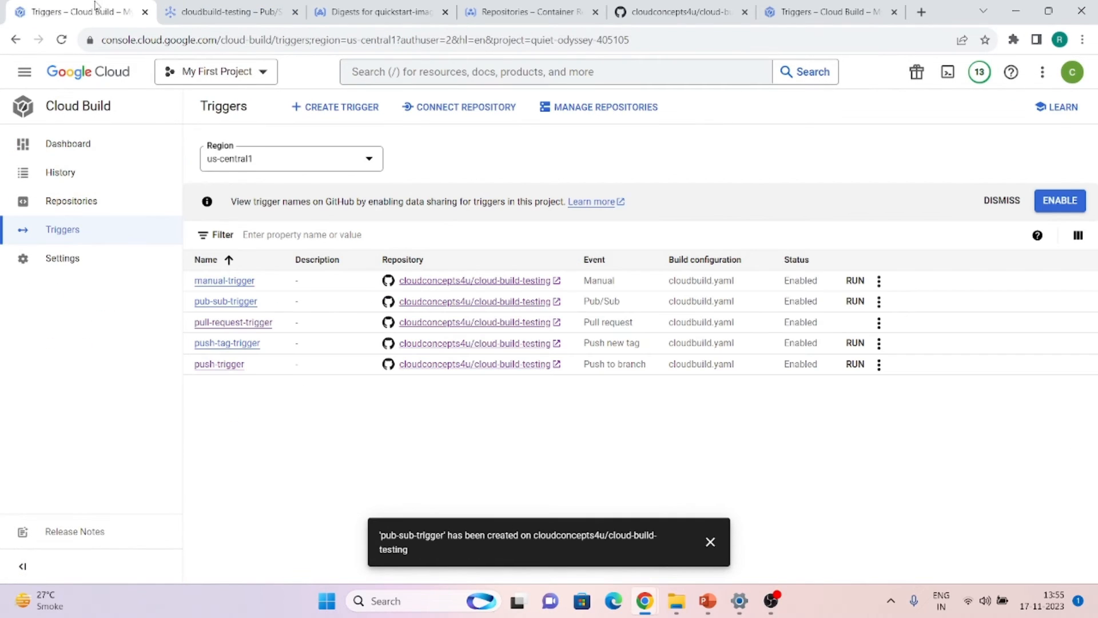
pyautogui.click(34, 155)
pyautogui.click(53, 184)
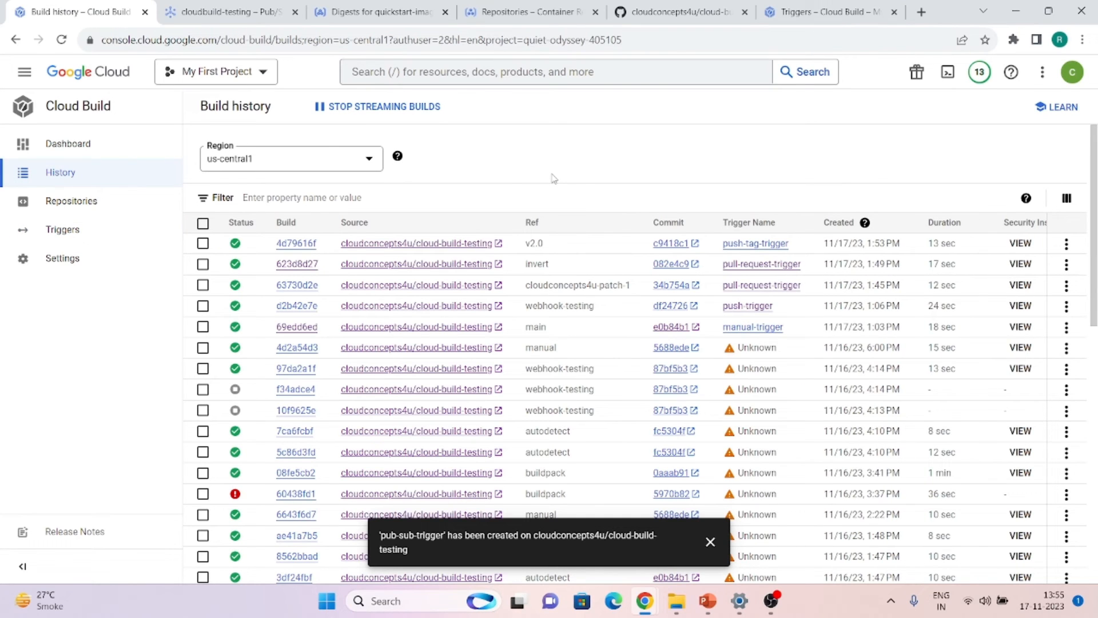
pyautogui.click(708, 542)
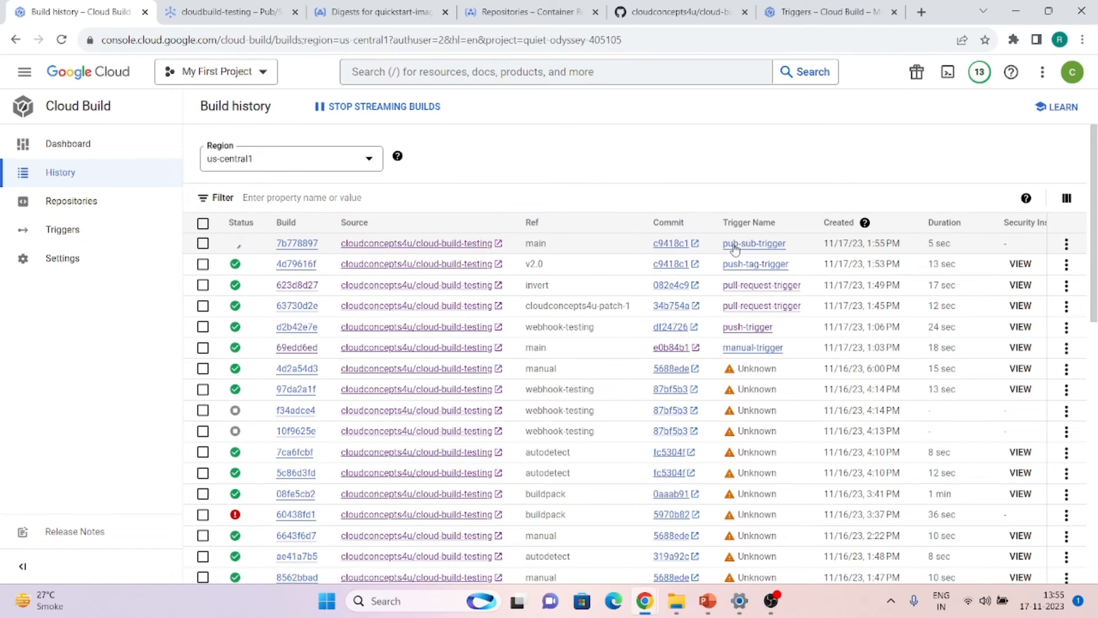
pyautogui.click(204, 7)
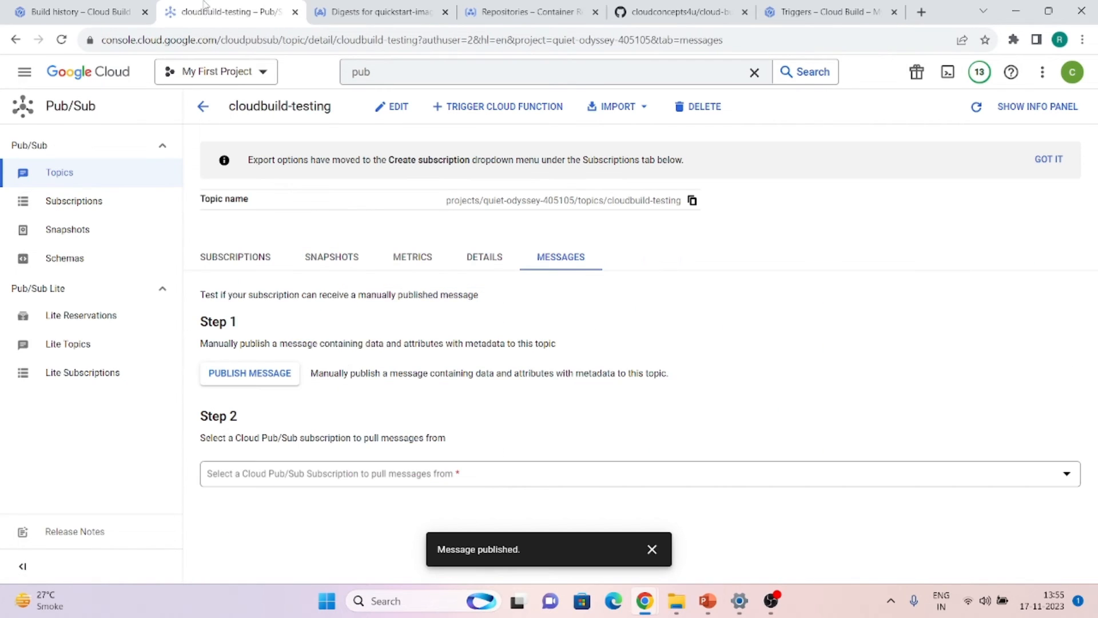
pyautogui.click(115, 8)
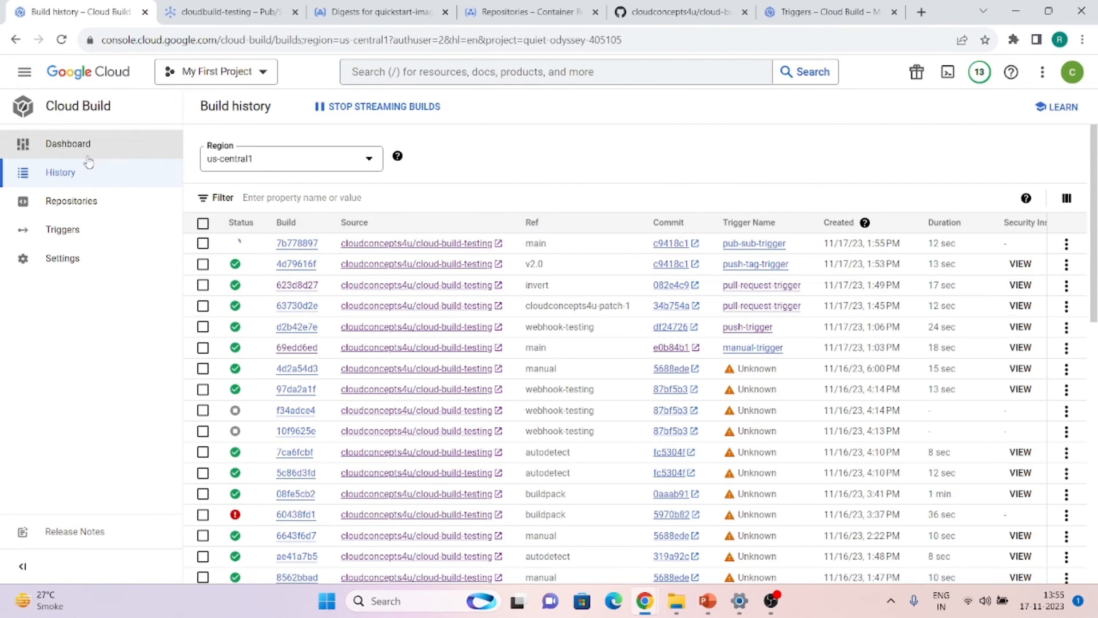
pyautogui.click(67, 227)
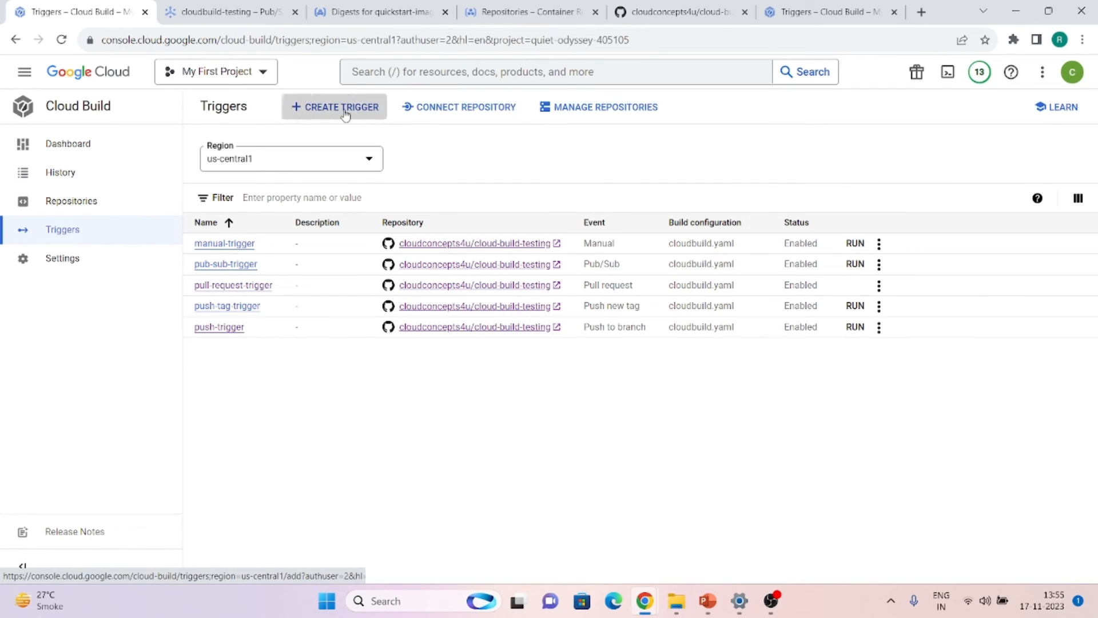
# Start a new trigger named webhook-trigger that fires on webhook events
pyautogui.click(346, 113)
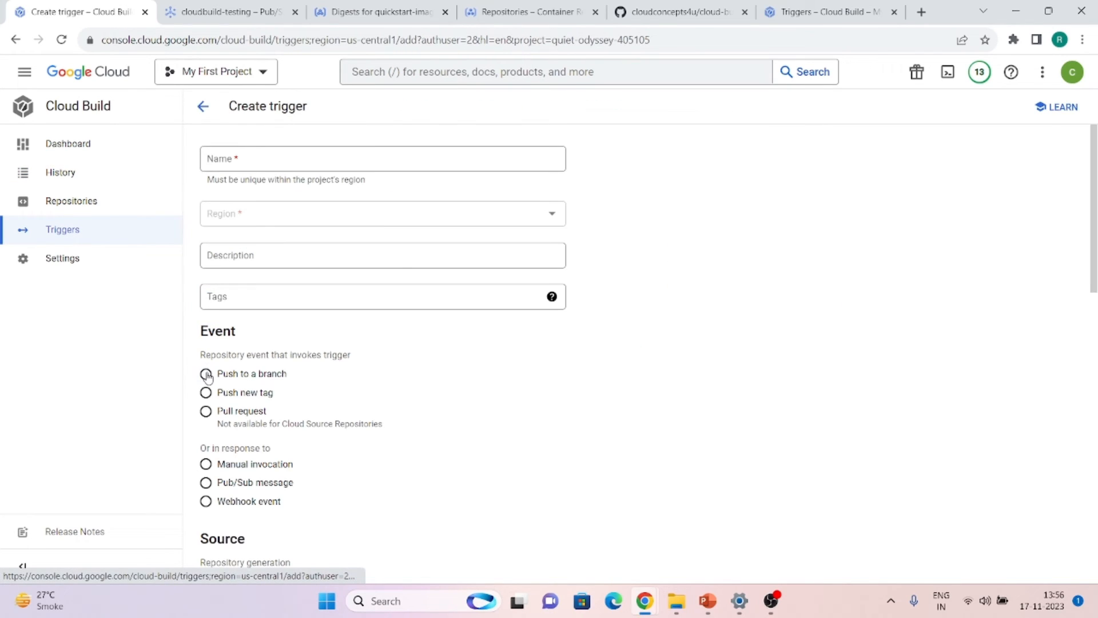
pyautogui.click(218, 500)
pyautogui.click(242, 160)
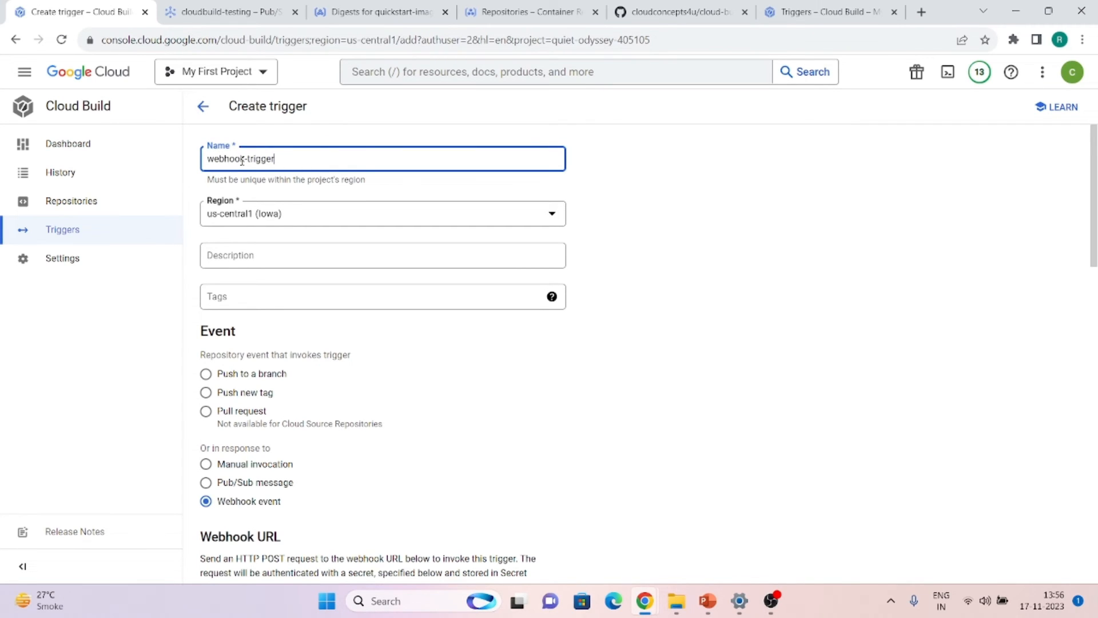
pyautogui.scroll(-6, 242, 160)
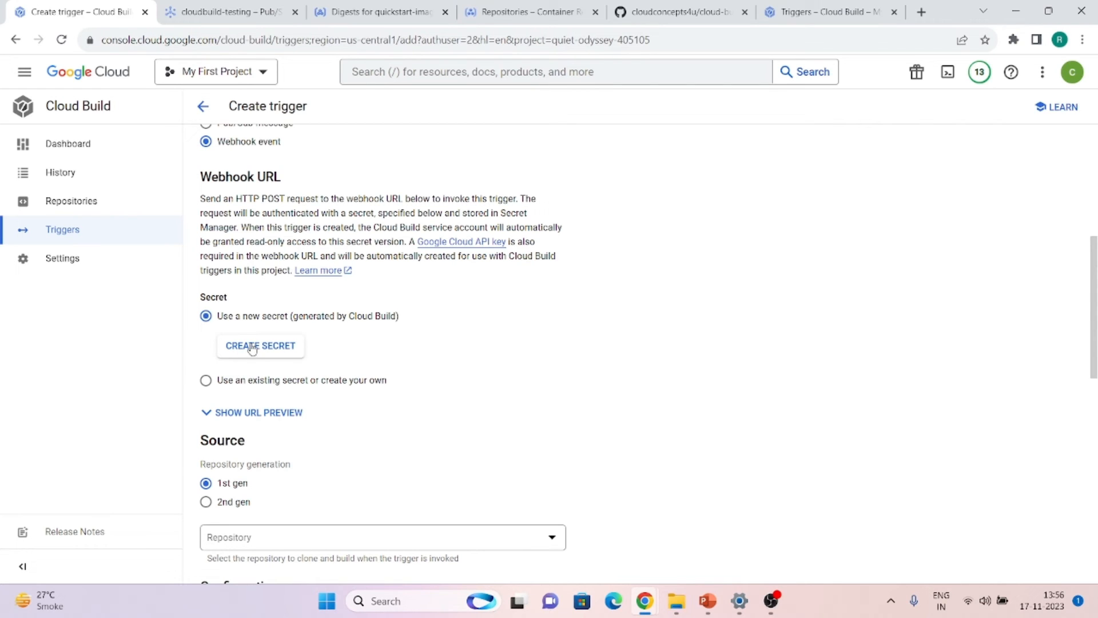
# Generate the webhook-secret secret, select the cloud-build-testing repository on main, and create the trigger
pyautogui.click(253, 346)
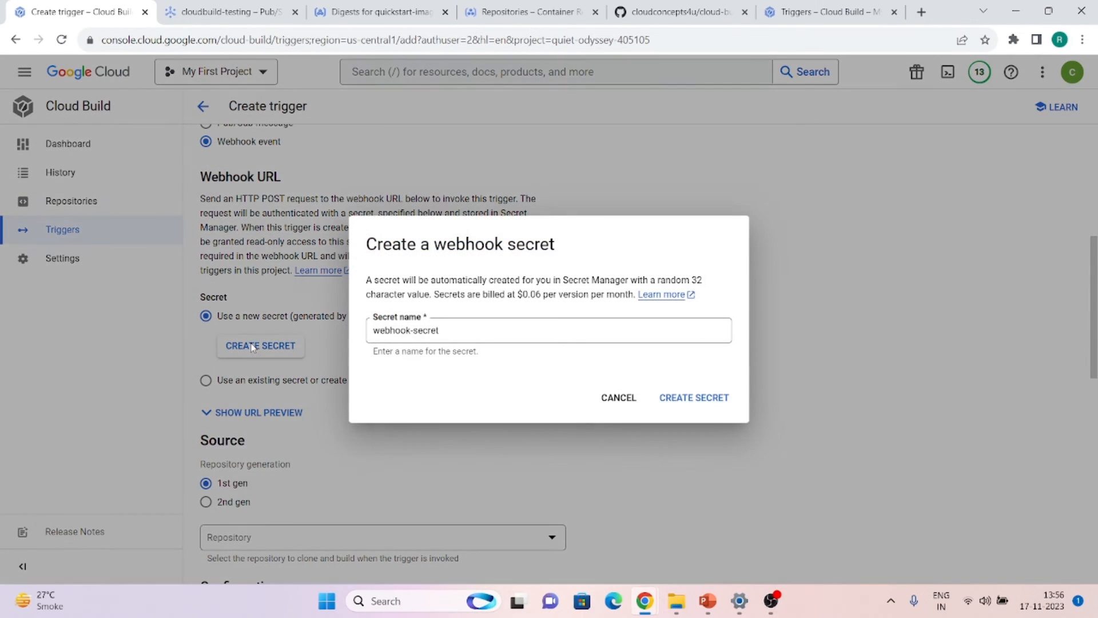
pyautogui.click(691, 411)
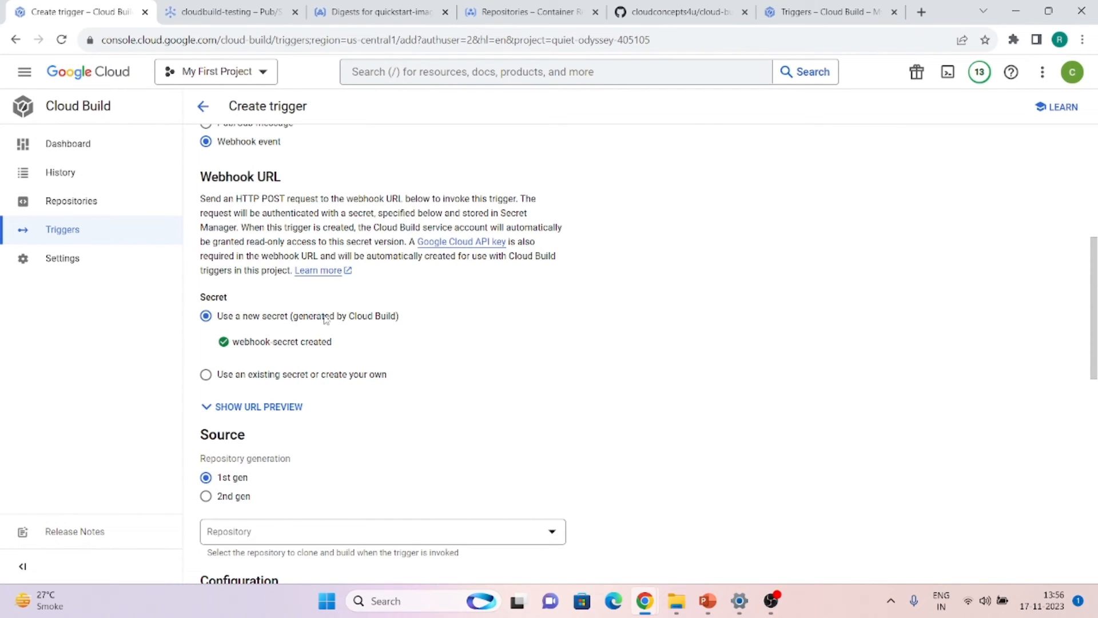
pyautogui.scroll(-4, 252, 399)
pyautogui.click(307, 318)
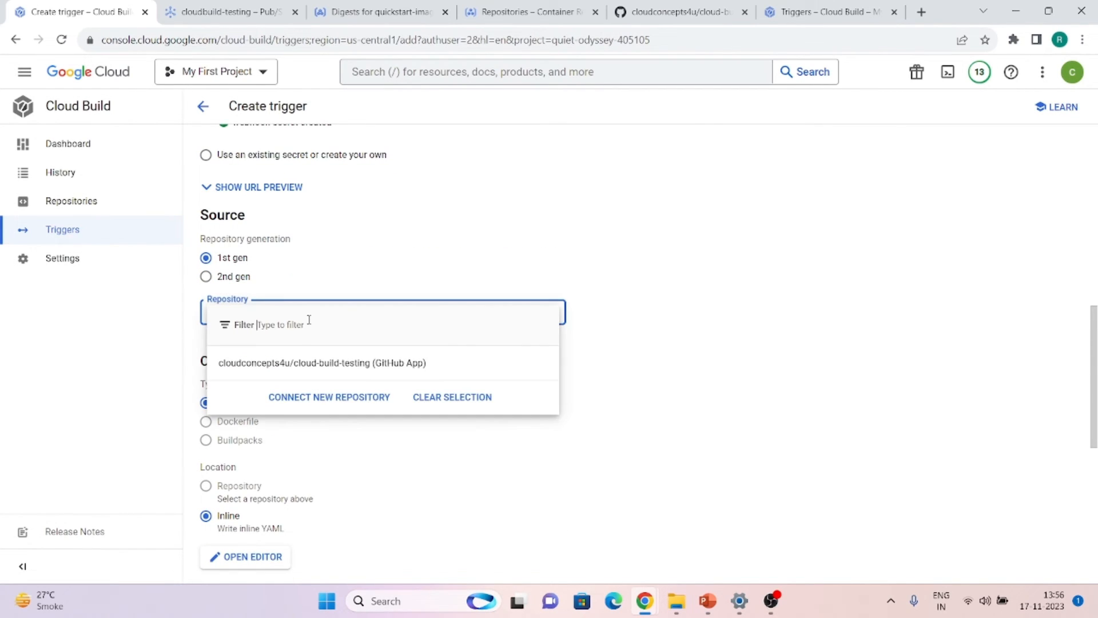
pyautogui.click(295, 364)
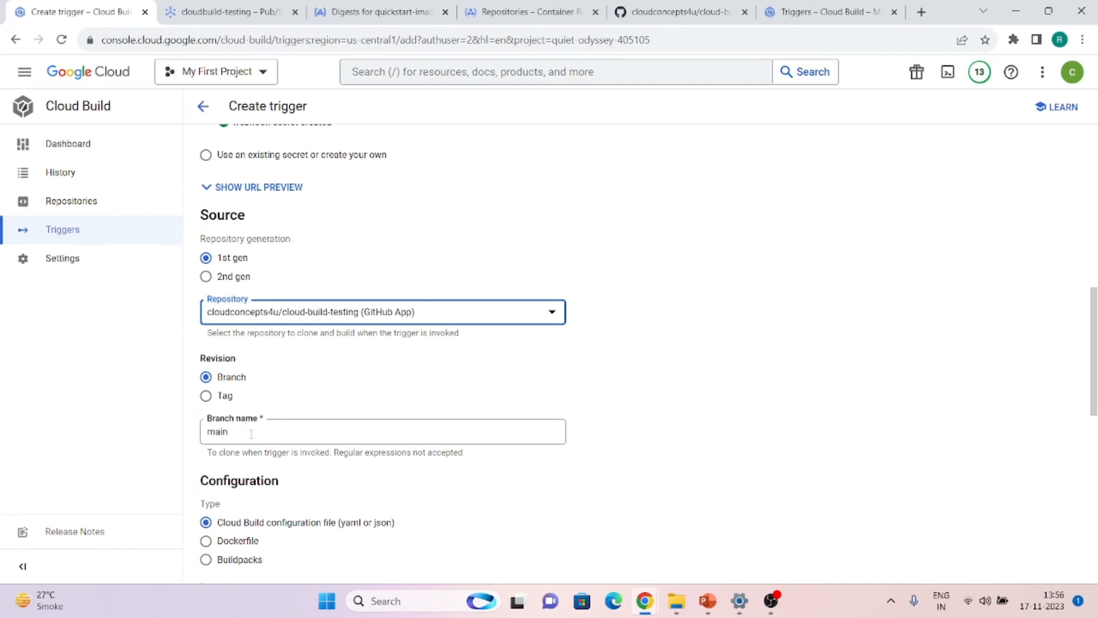
pyautogui.scroll(-3, 251, 433)
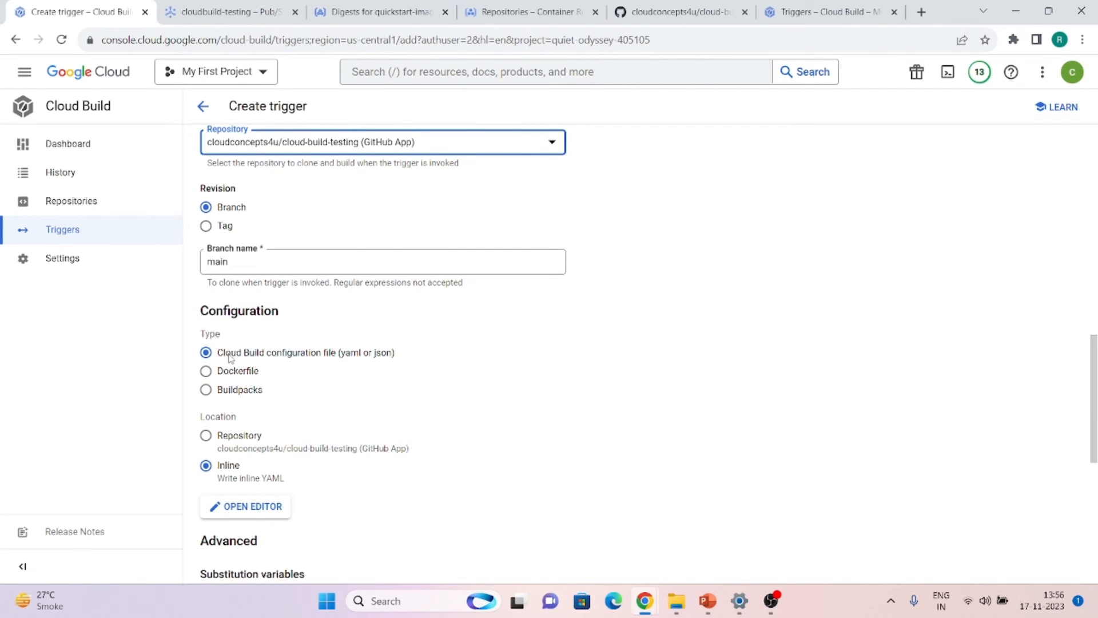
pyautogui.scroll(-7, 232, 415)
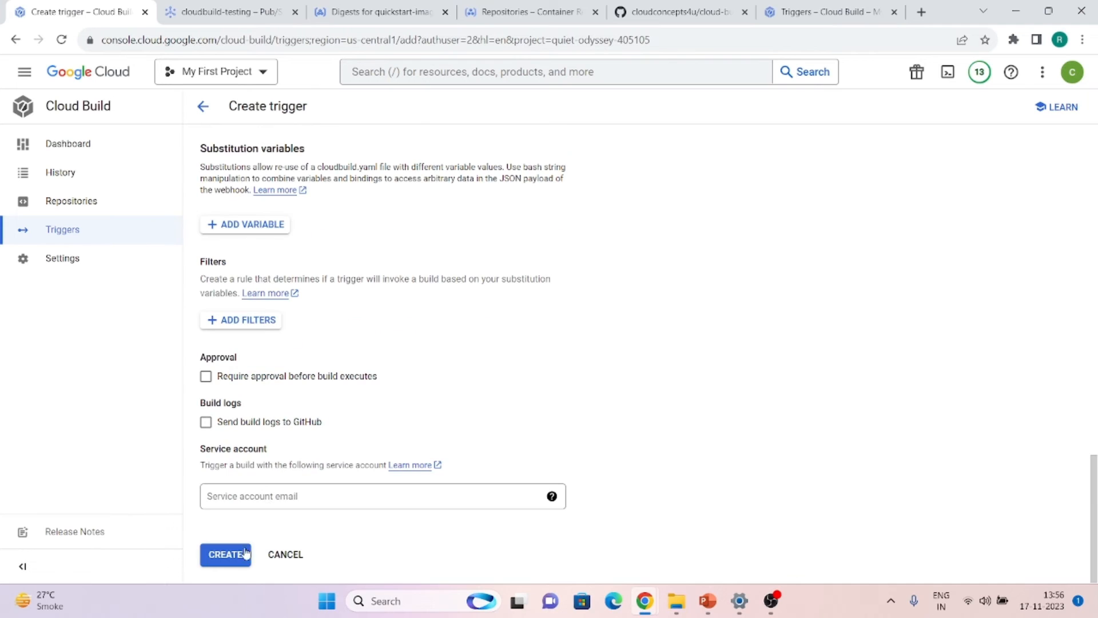
pyautogui.click(234, 552)
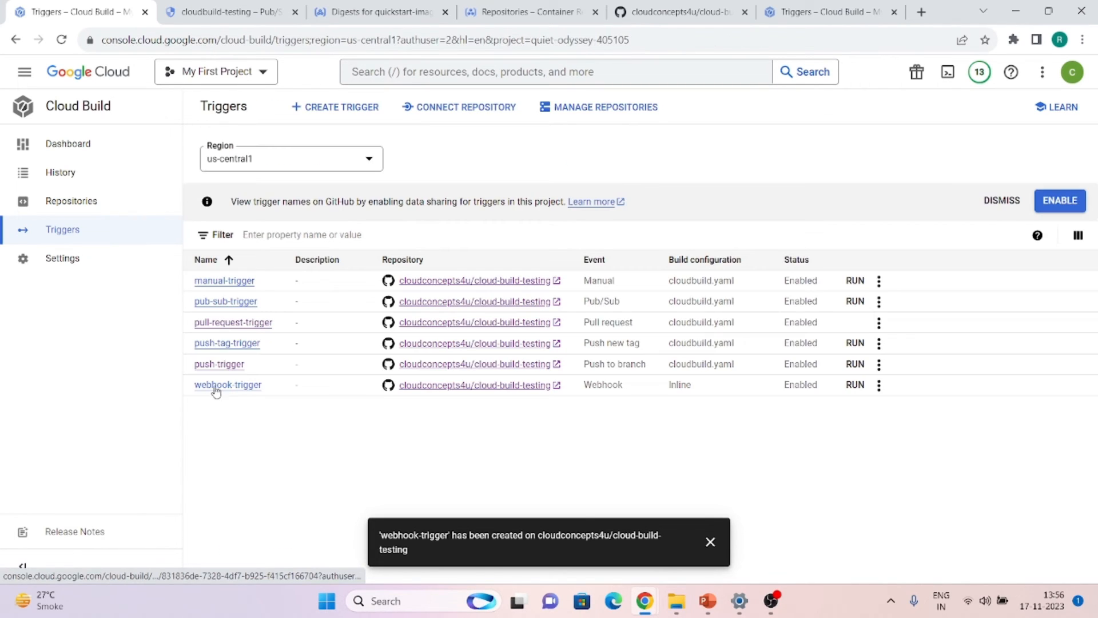
pyautogui.click(217, 385)
# Reveal and copy webhook-trigger's full webhook URL, then return to the GitHub repository
pyautogui.scroll(-7, 513, 319)
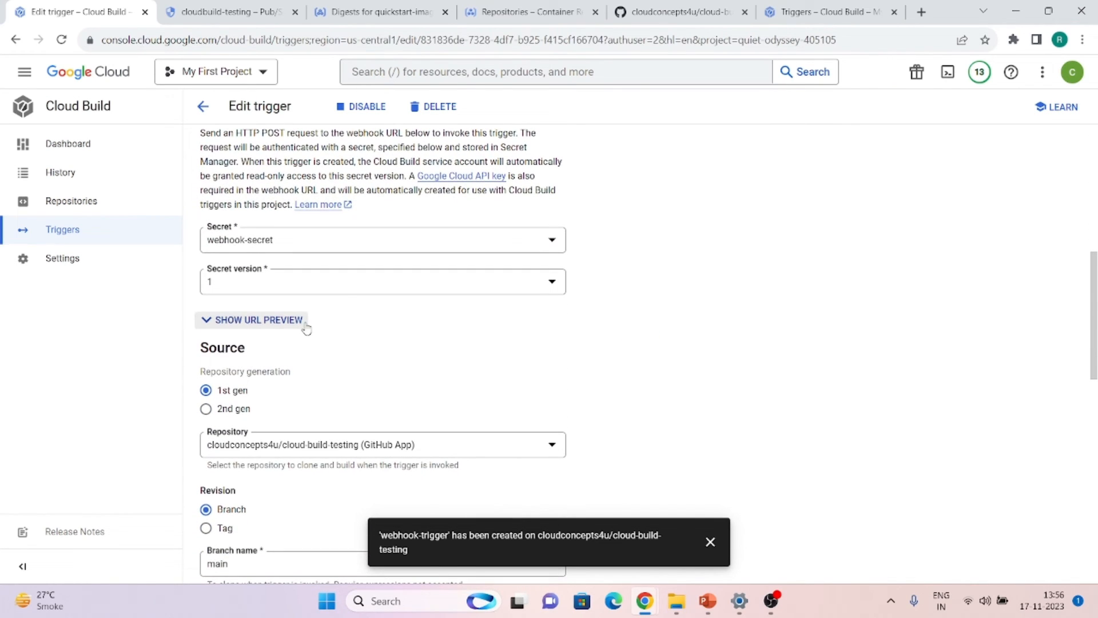
pyautogui.click(237, 324)
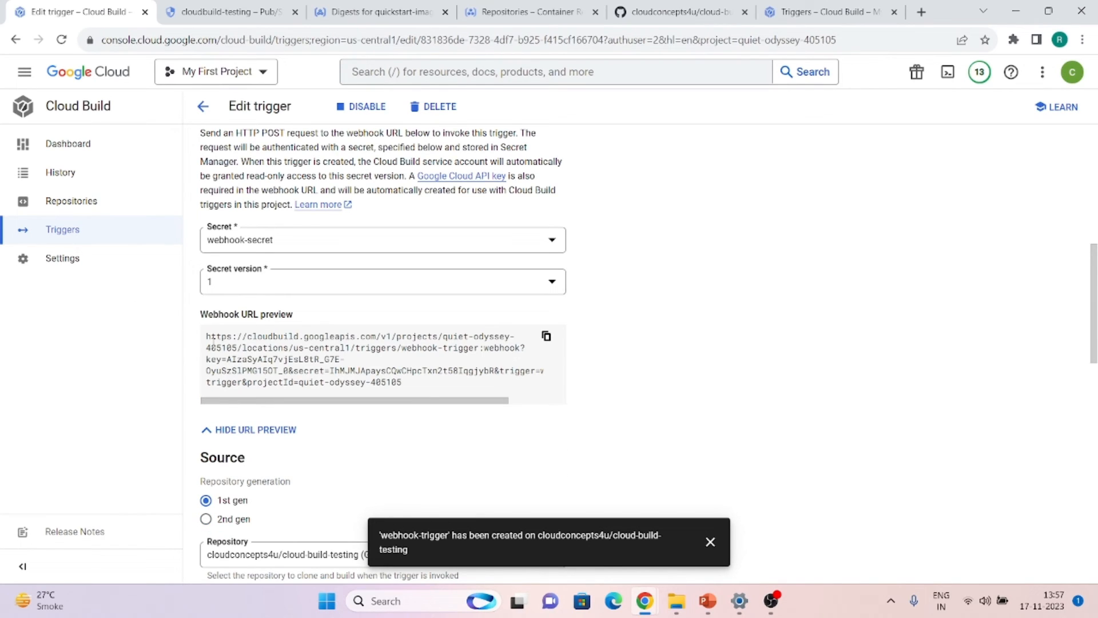
pyautogui.click(547, 336)
pyautogui.click(703, 6)
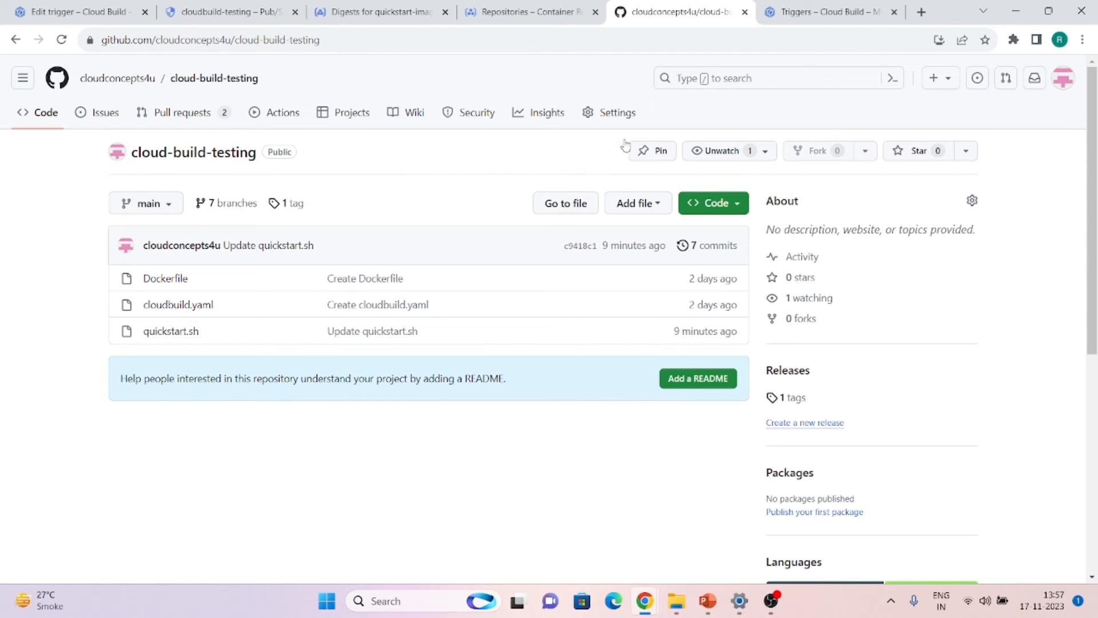
# Start a new webhook on cloud-build-testing with the copied Cloud Build URL as Payload URL
pyautogui.click(612, 116)
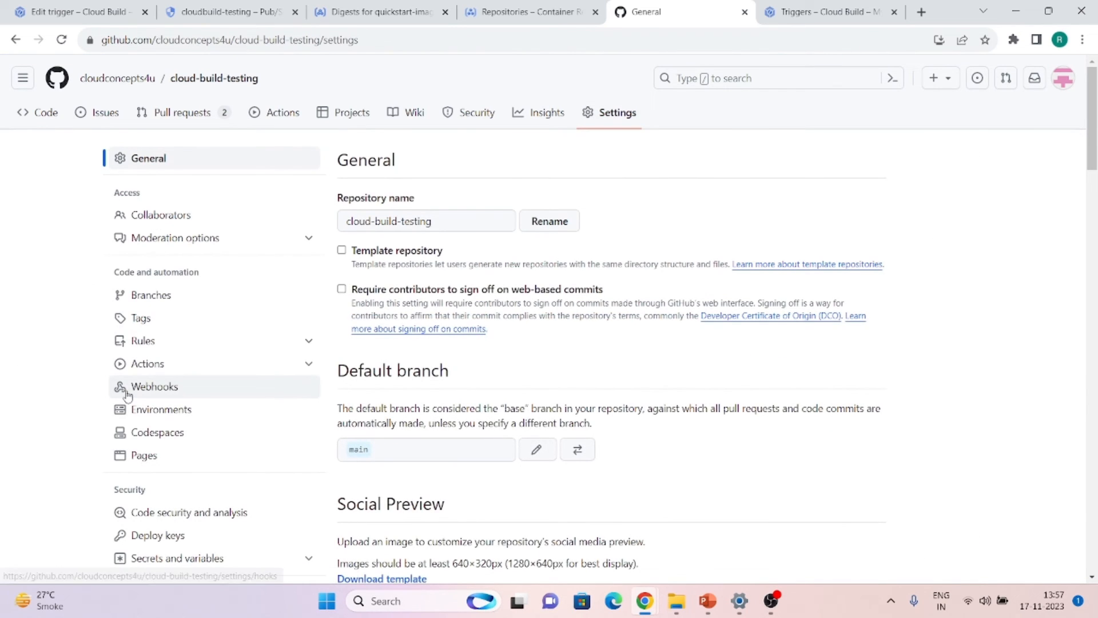
pyautogui.click(126, 392)
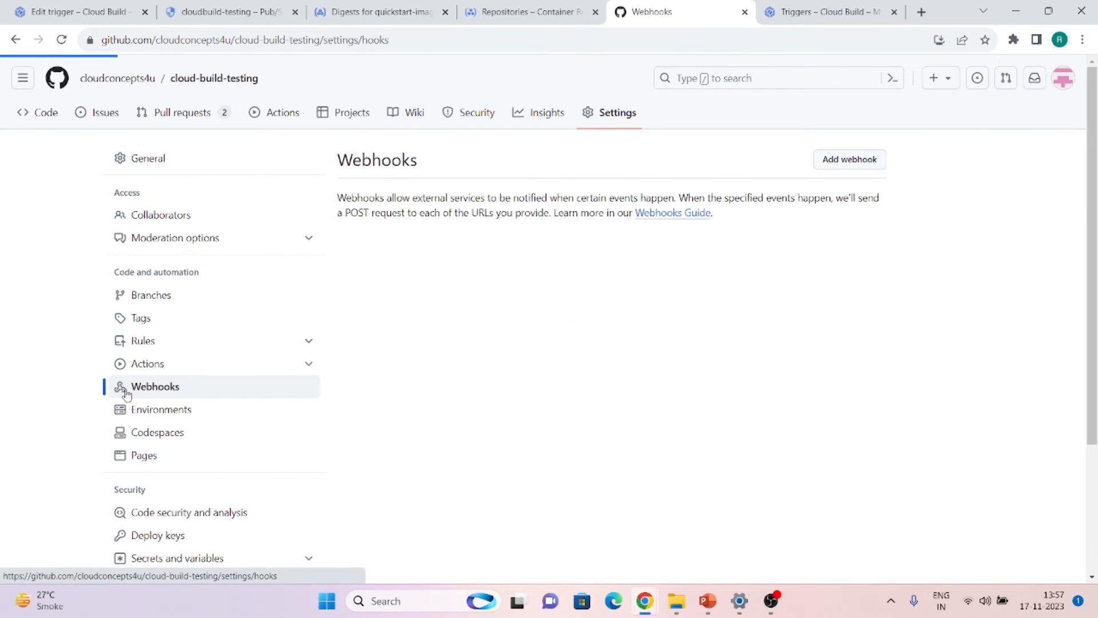
pyautogui.click(838, 166)
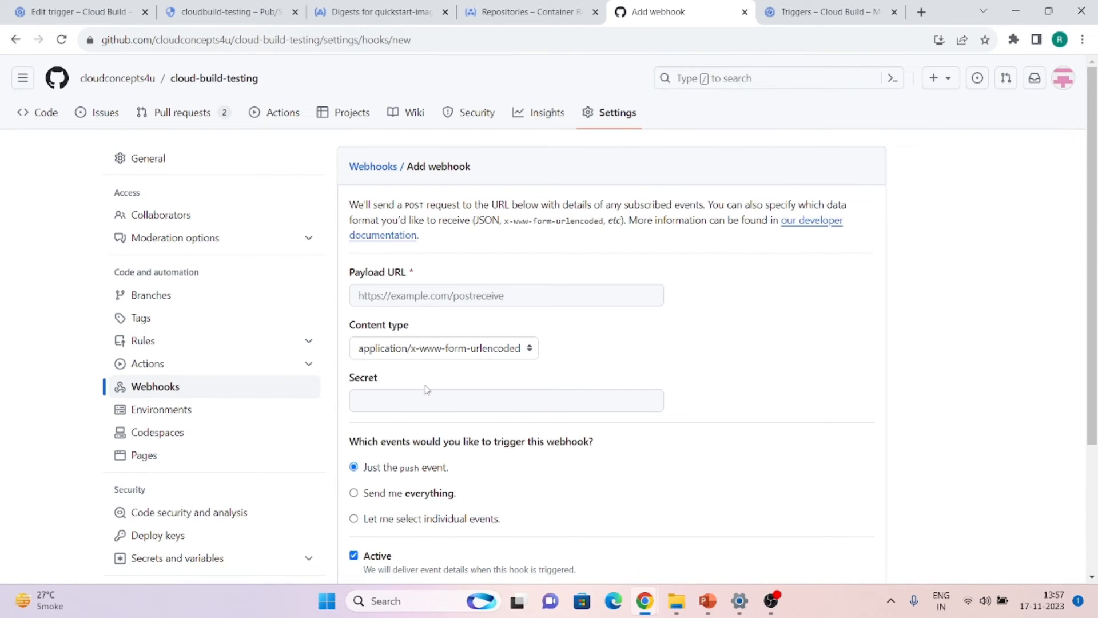
pyautogui.click(399, 291)
pyautogui.hotkey('ctrl', 'v')
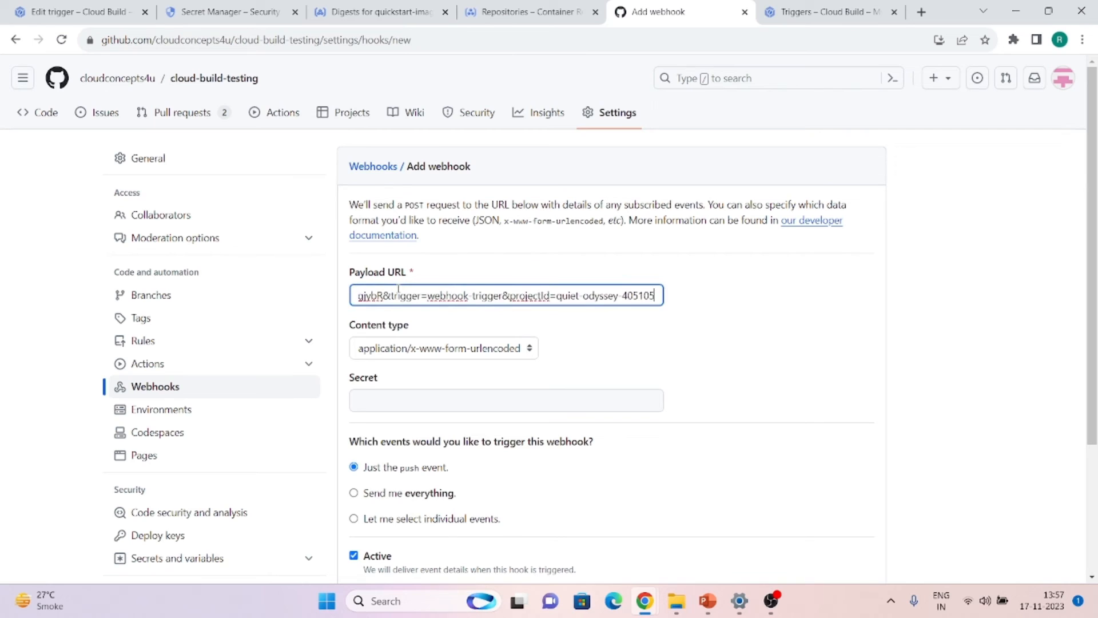
pyautogui.click(229, 11)
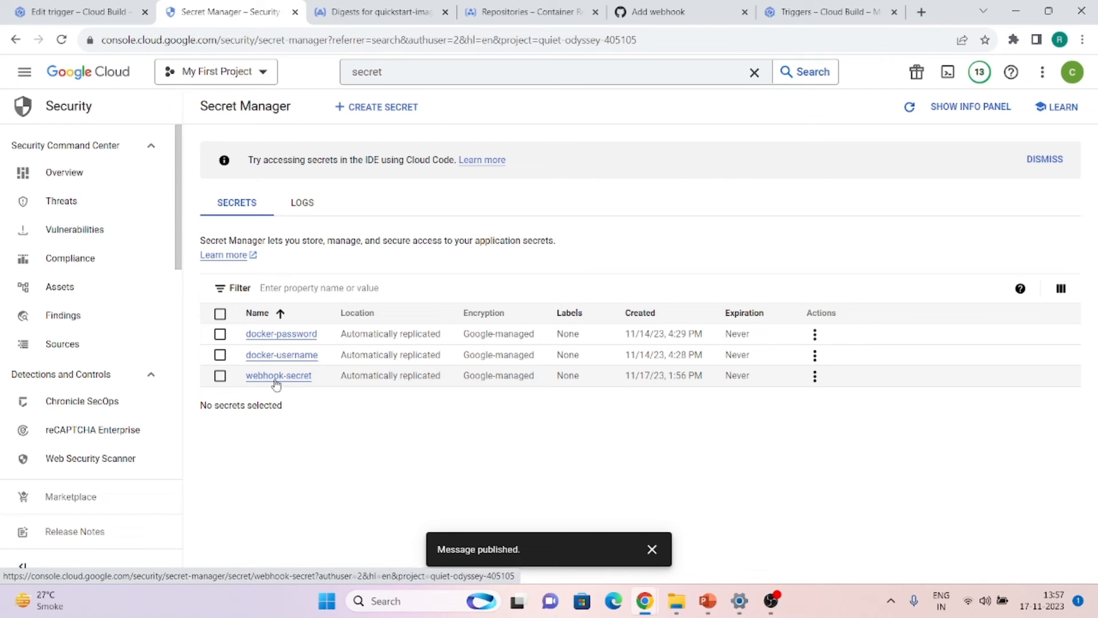
# Copy the webhook-secret version 1 value from Secret Manager for the GitHub Secret field
pyautogui.click(278, 376)
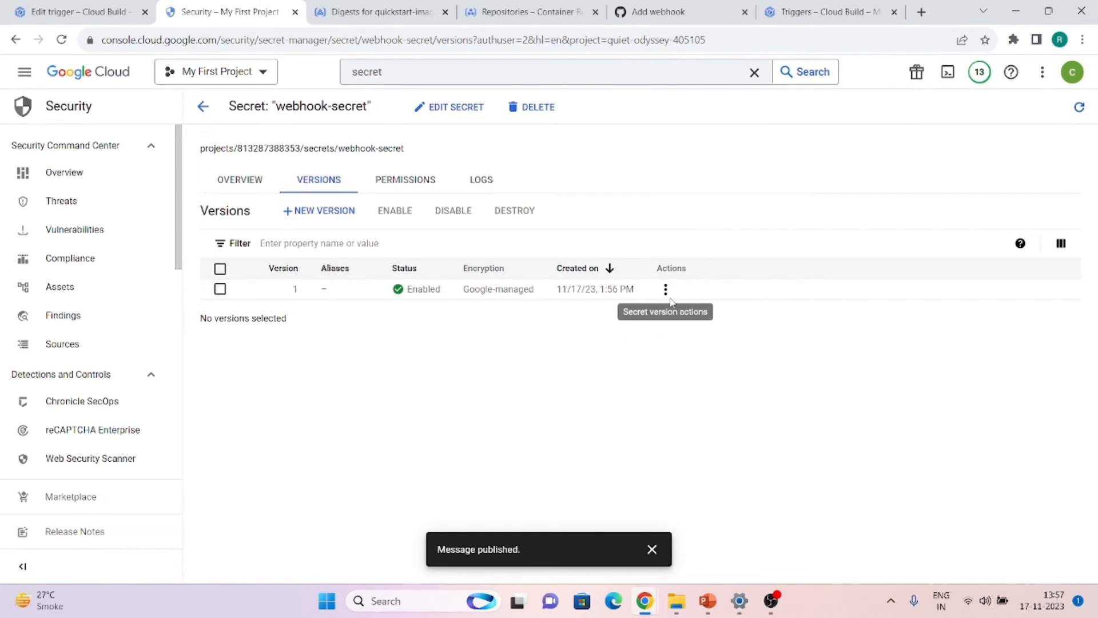
pyautogui.click(667, 291)
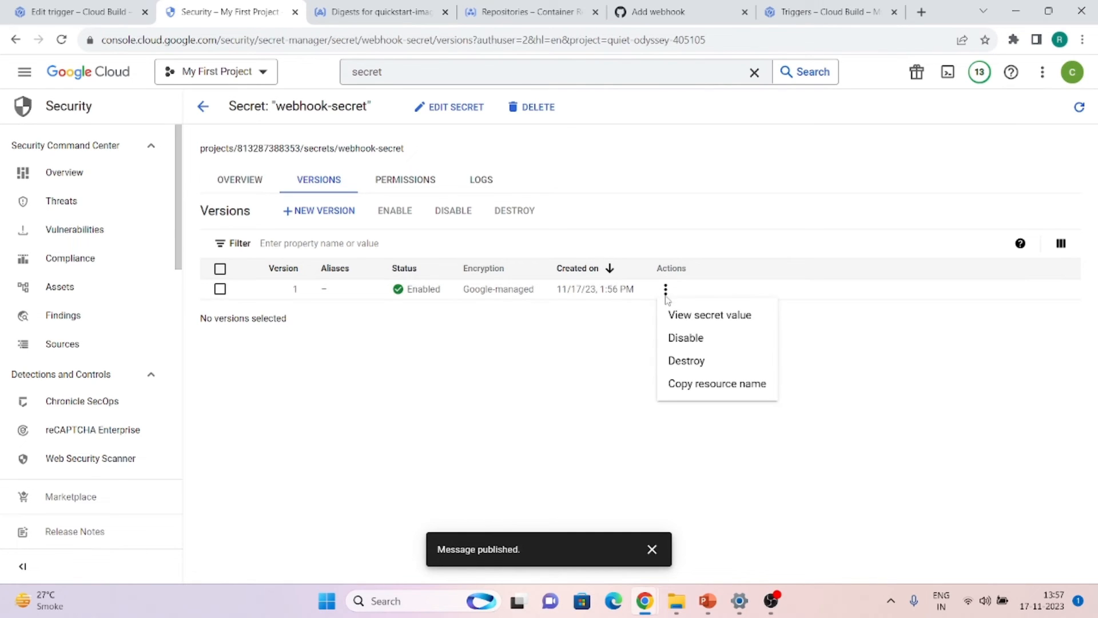
pyautogui.click(687, 322)
pyautogui.click(406, 290)
pyautogui.hotkey('ctrl', 'a')
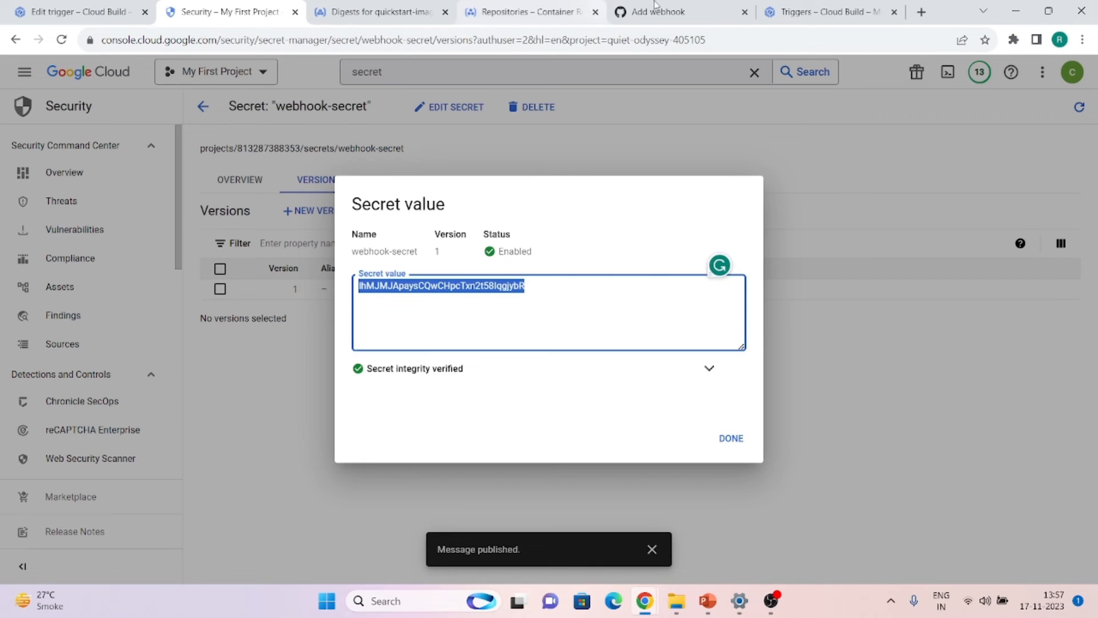
pyautogui.click(677, 8)
pyautogui.click(436, 400)
# Paste the secret, choose individual events (create and push), and save the webhook
pyautogui.hotkey('ctrl', 'v')
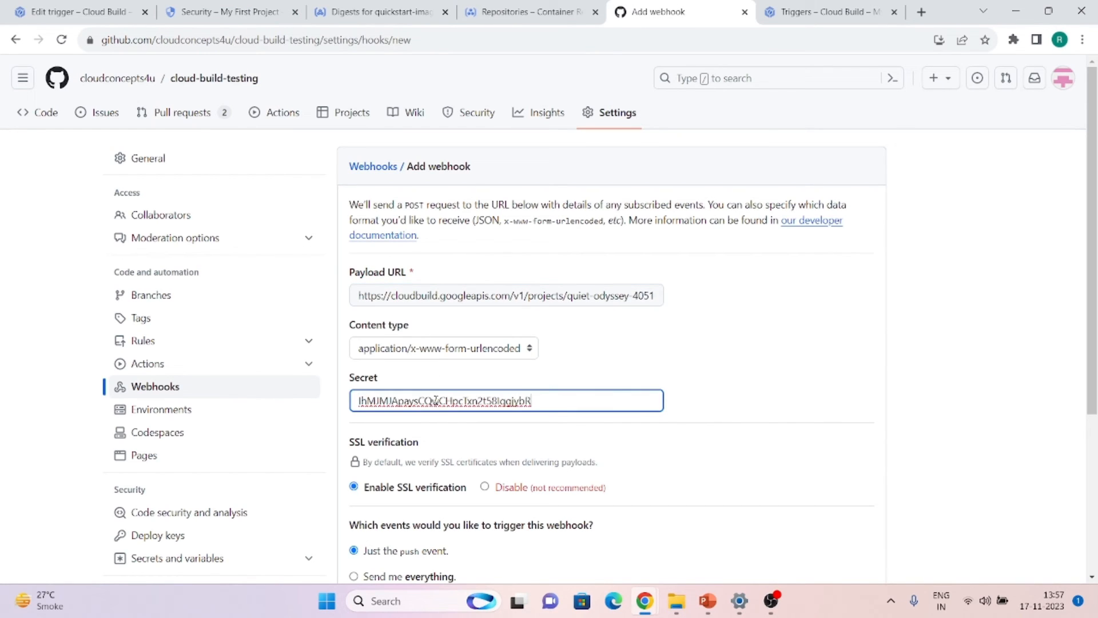
pyautogui.click(751, 381)
pyautogui.scroll(-4, 750, 380)
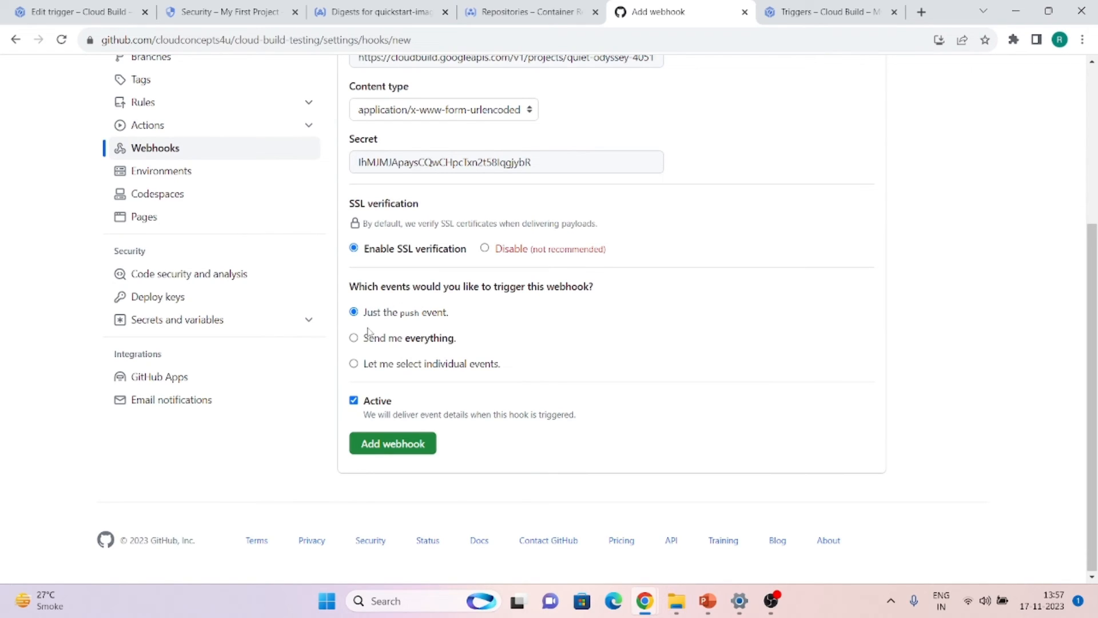
pyautogui.click(380, 370)
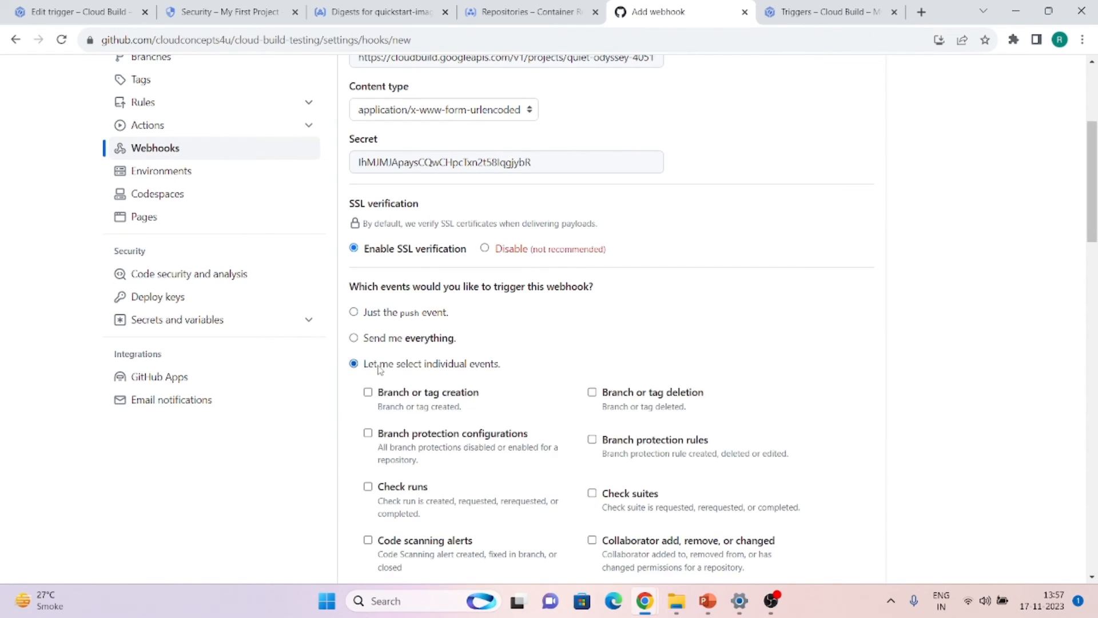
pyautogui.scroll(-1, 380, 370)
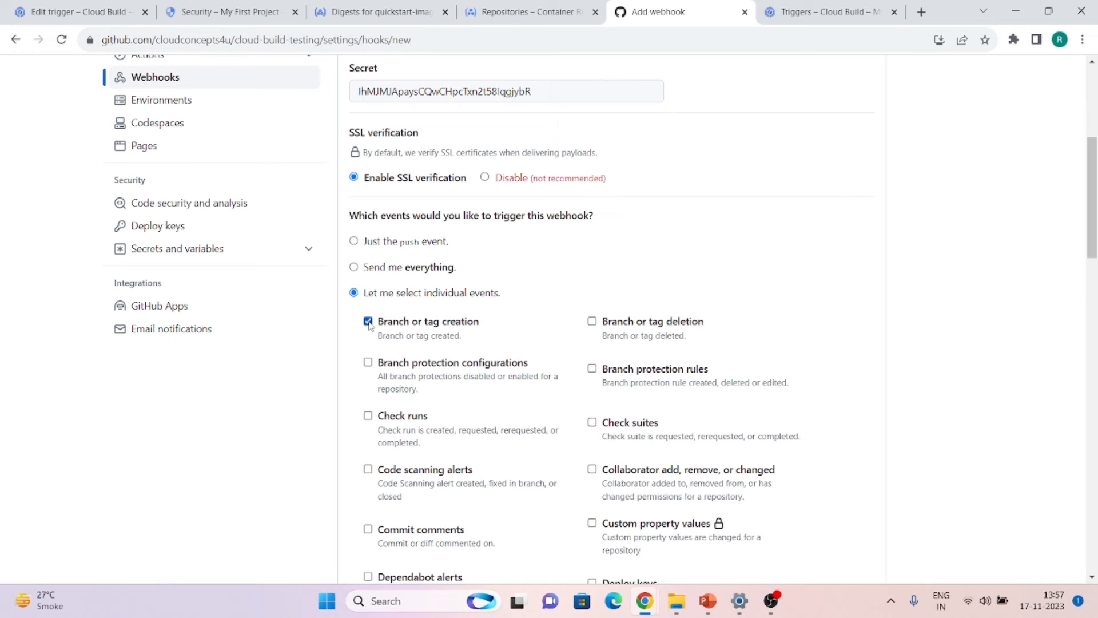
pyautogui.scroll(-2, 369, 325)
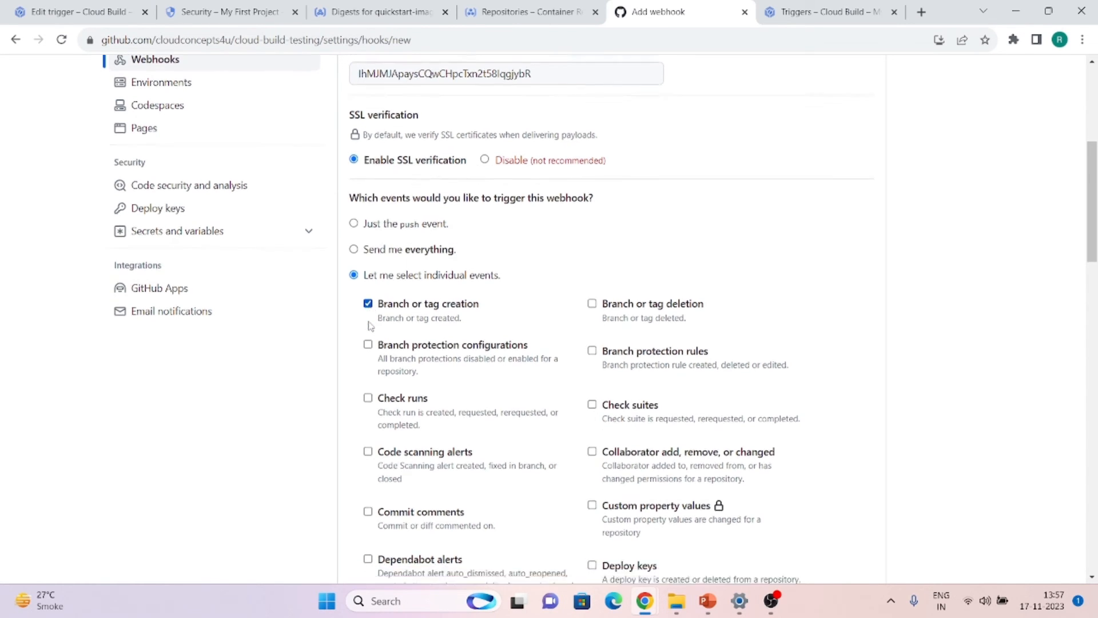
pyautogui.scroll(-18, 369, 326)
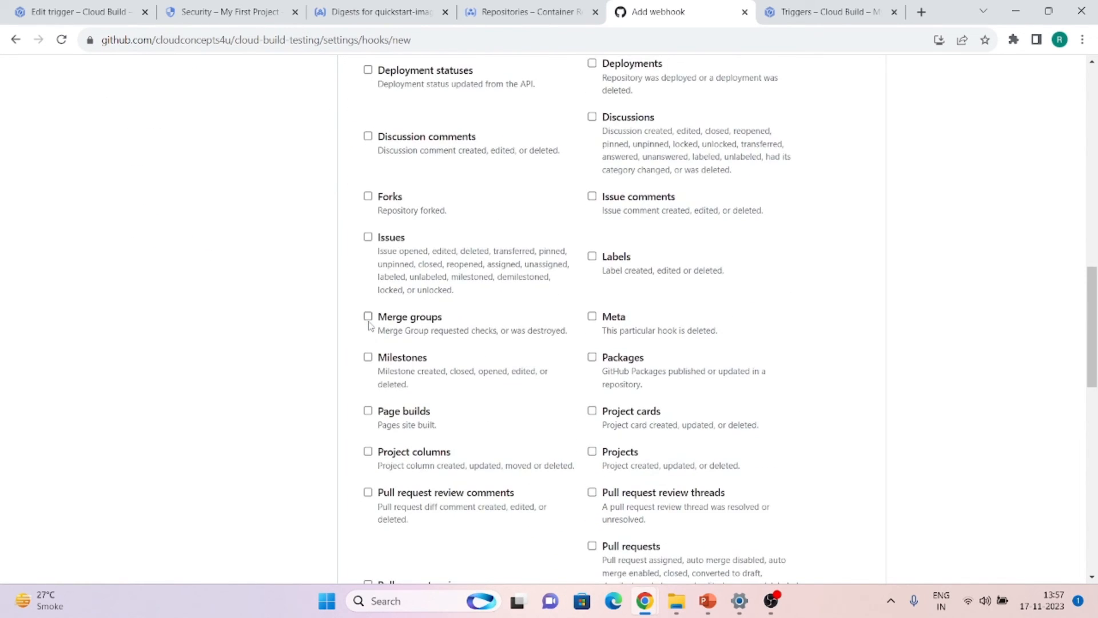
pyautogui.click(399, 441)
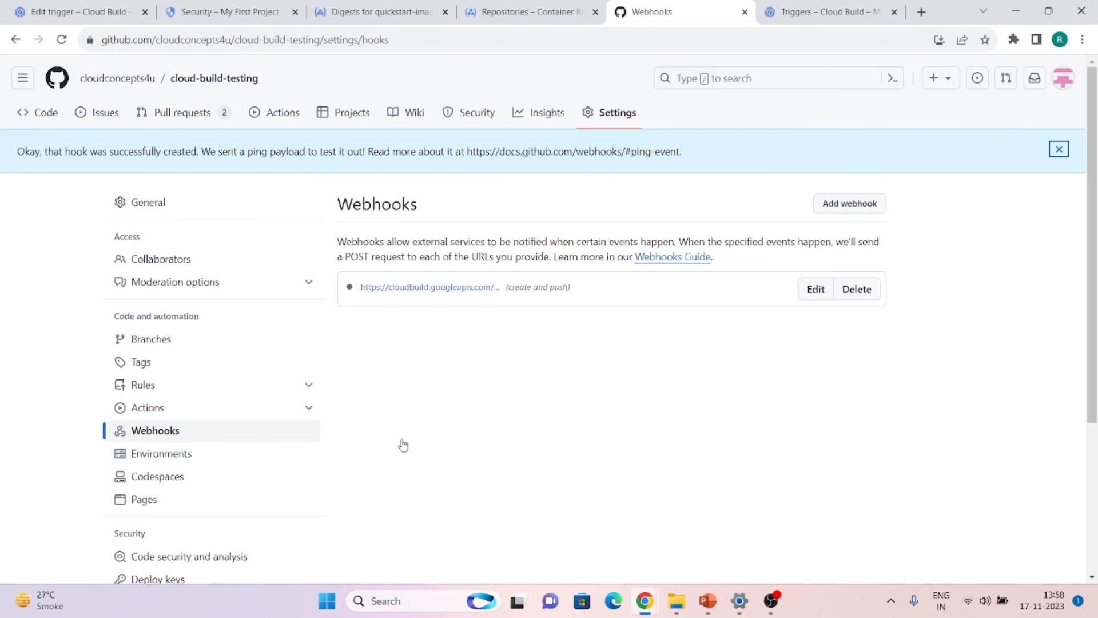
# Glance at the Cloud Build history, then return to the repository's webhooks page
pyautogui.click(52, 6)
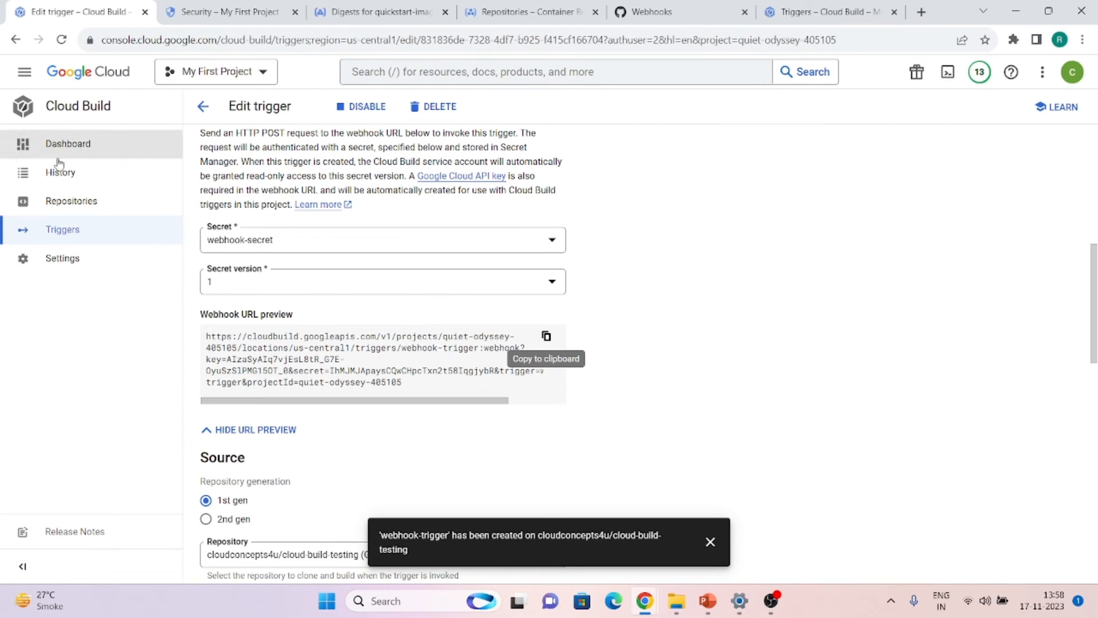
pyautogui.click(74, 172)
pyautogui.click(664, 8)
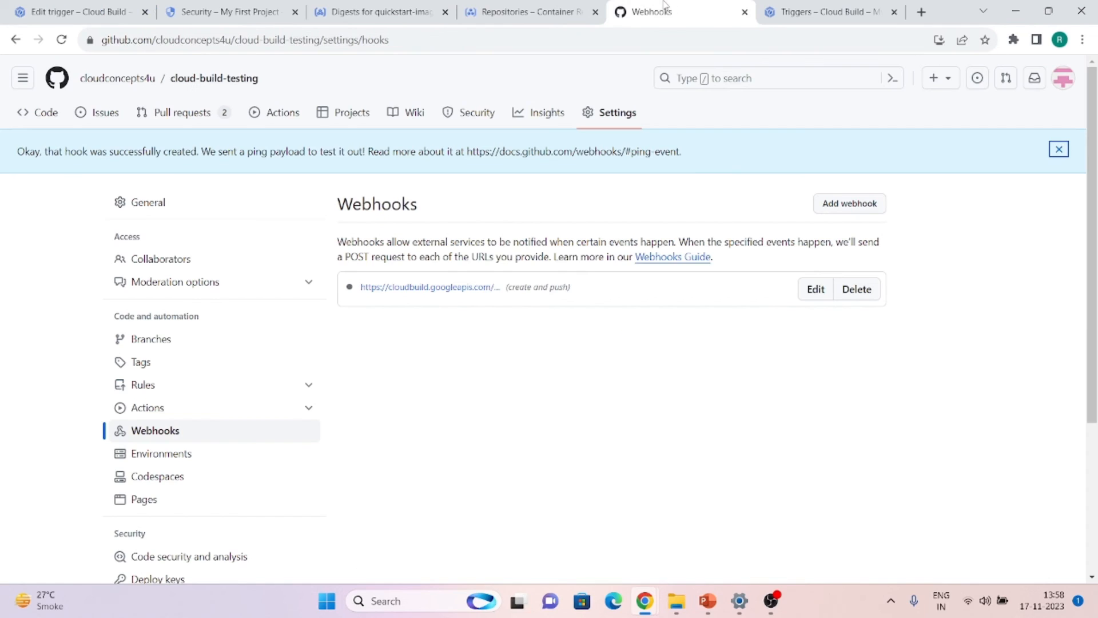
# Create the branch new-test-branch from main in cloud-build-testing
pyautogui.click(26, 112)
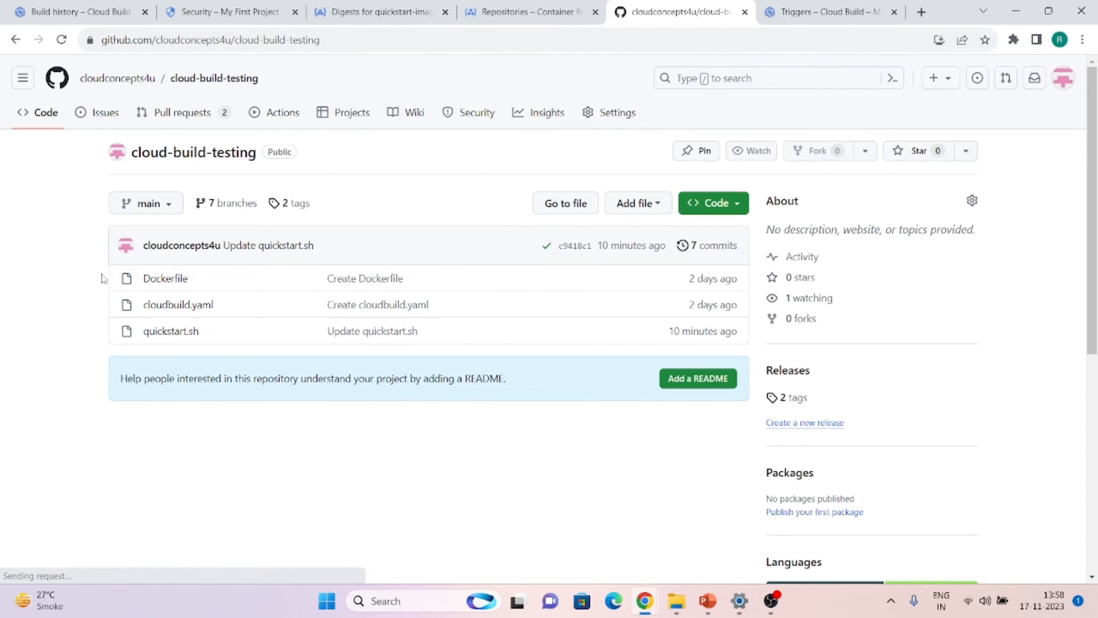
pyautogui.click(167, 206)
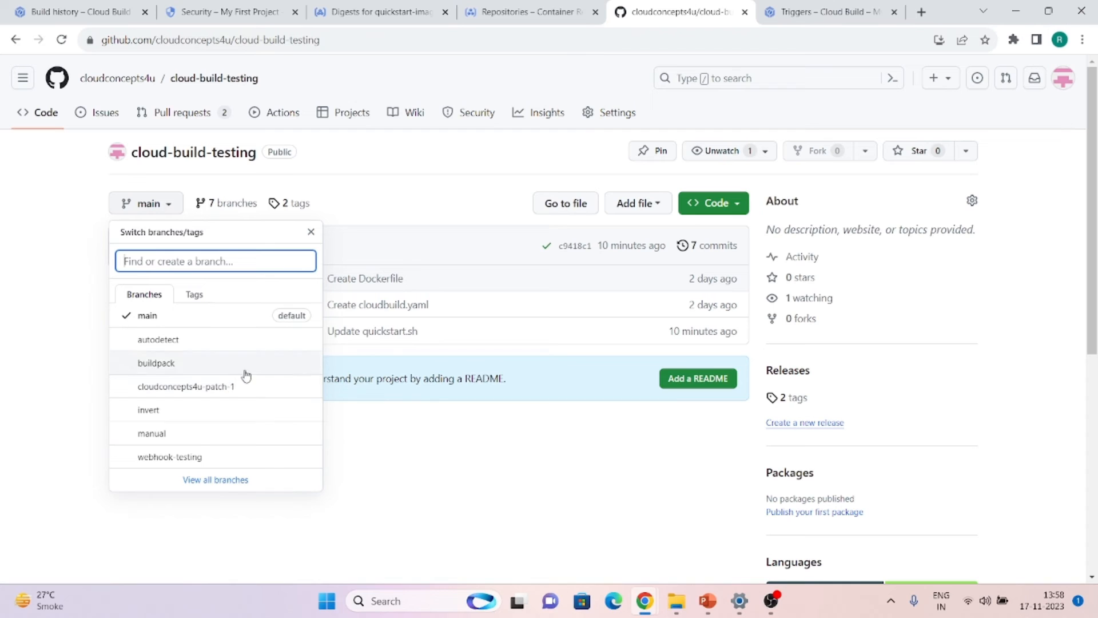
pyautogui.click(206, 480)
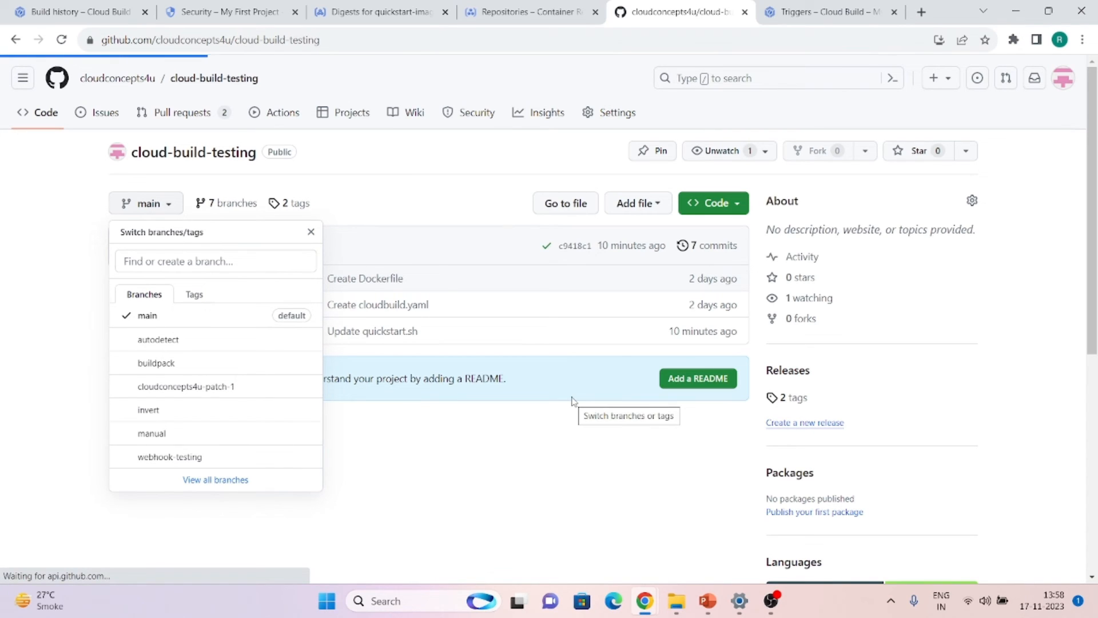
pyautogui.click(941, 159)
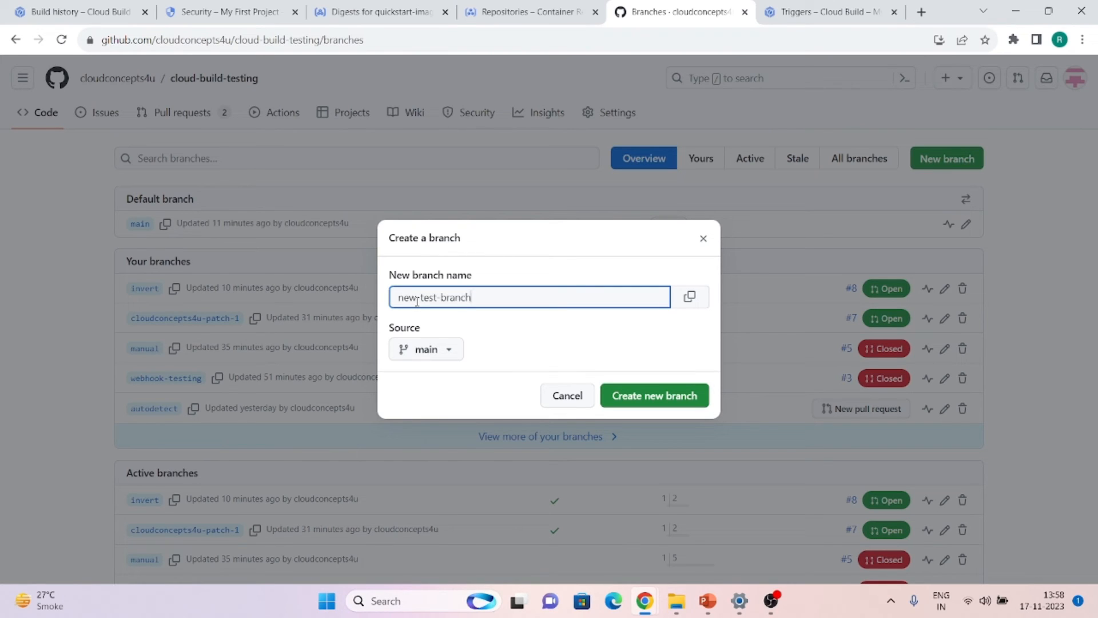
pyautogui.click(629, 396)
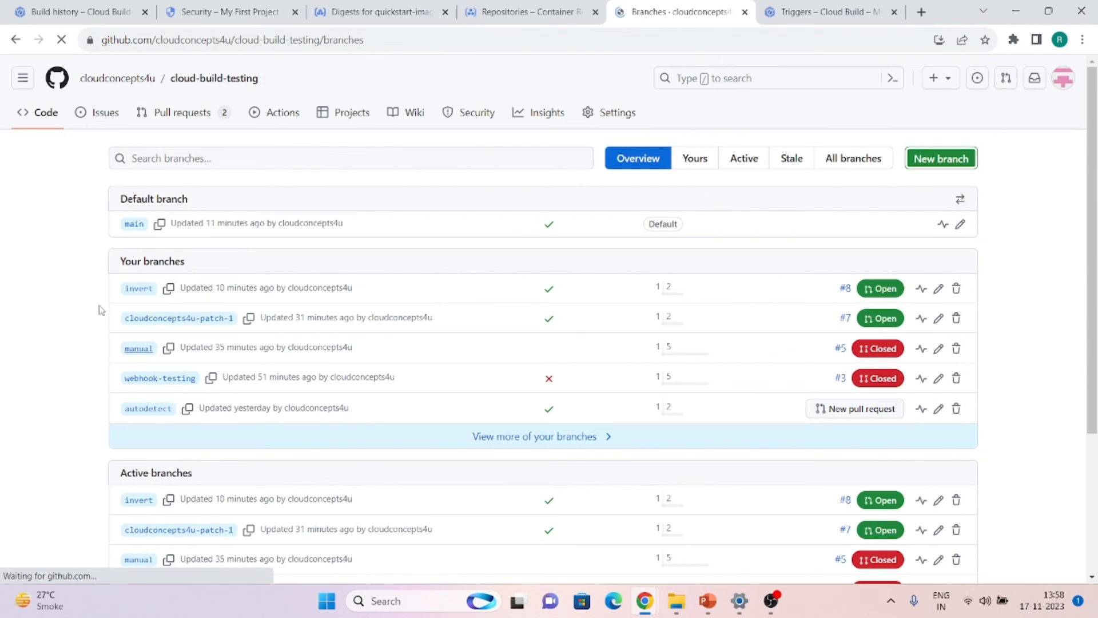
pyautogui.click(98, 6)
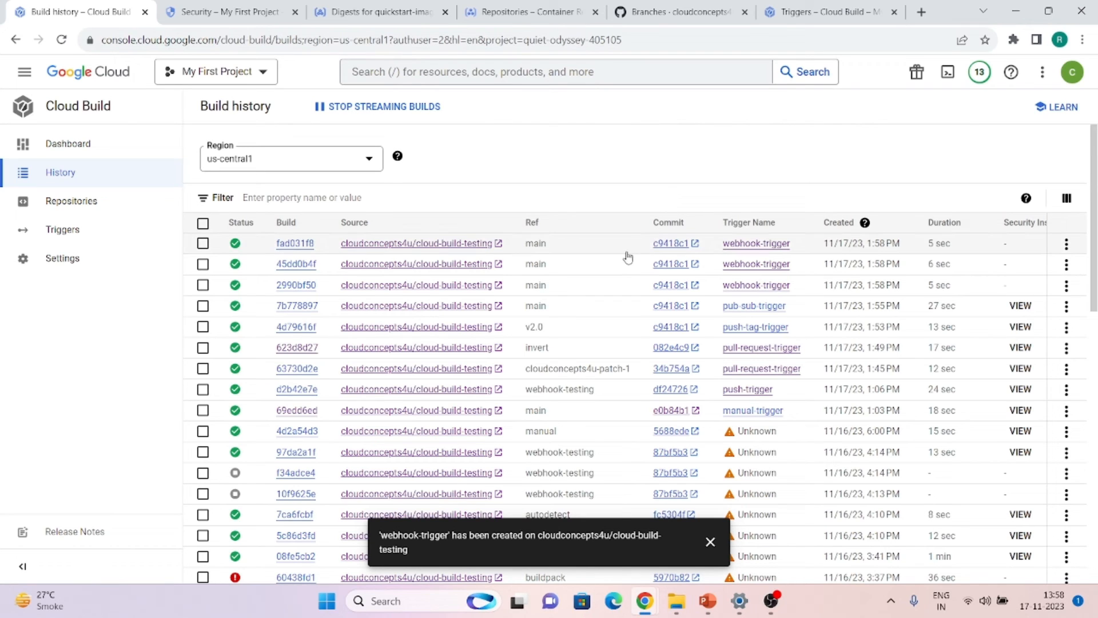
# Check the successful webhook-trigger builds of main, then open the Triggers list
pyautogui.hscroll(1, 627, 257)
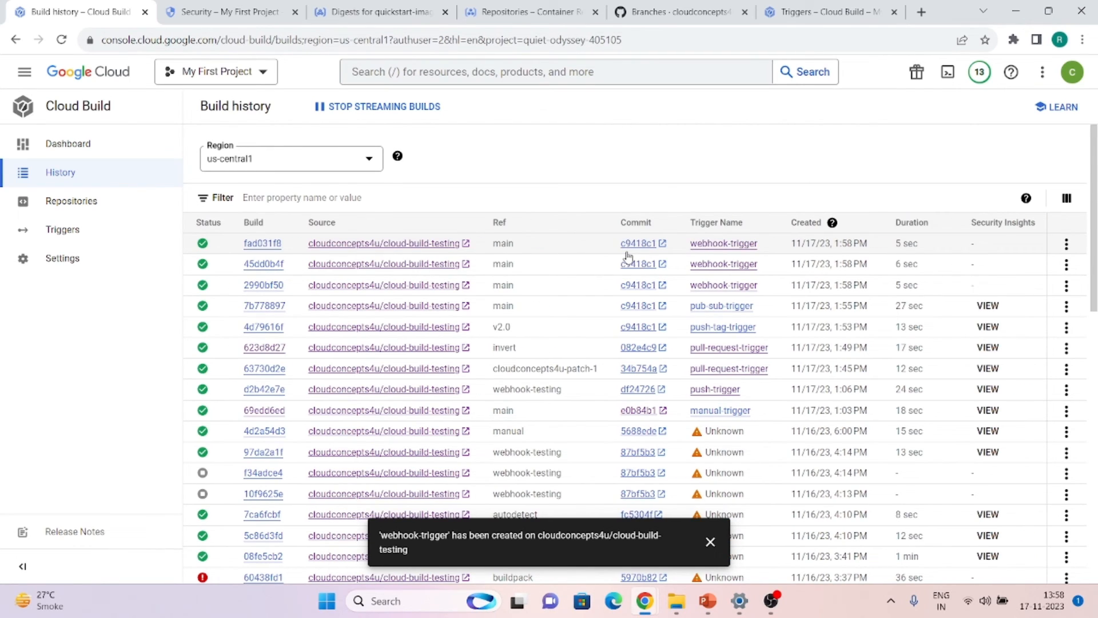
pyautogui.hscroll(-1, 628, 258)
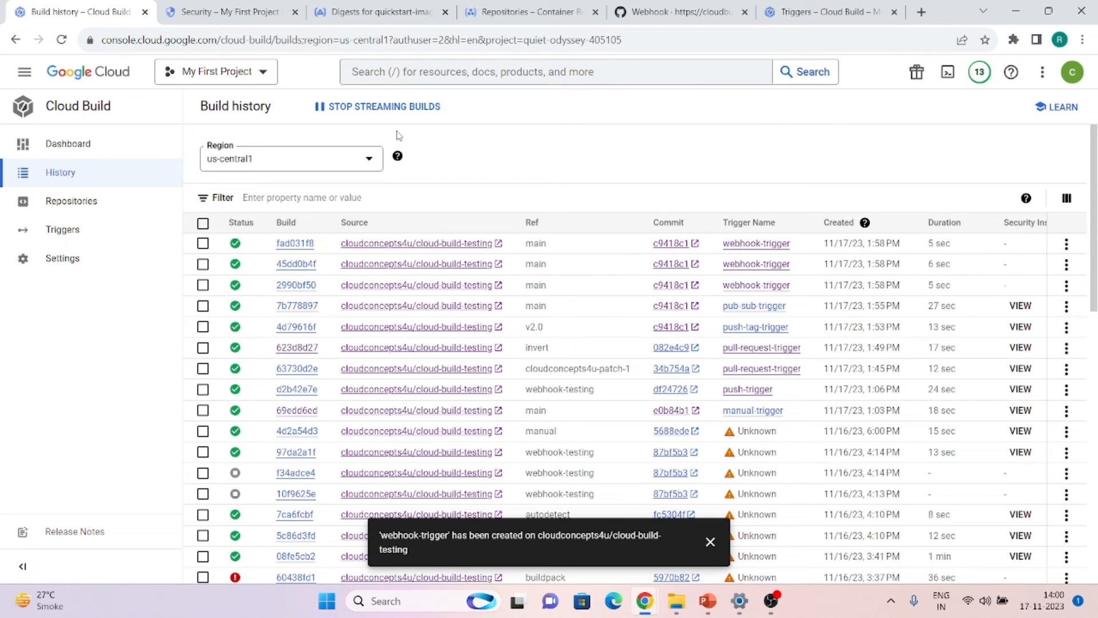
pyautogui.click(42, 236)
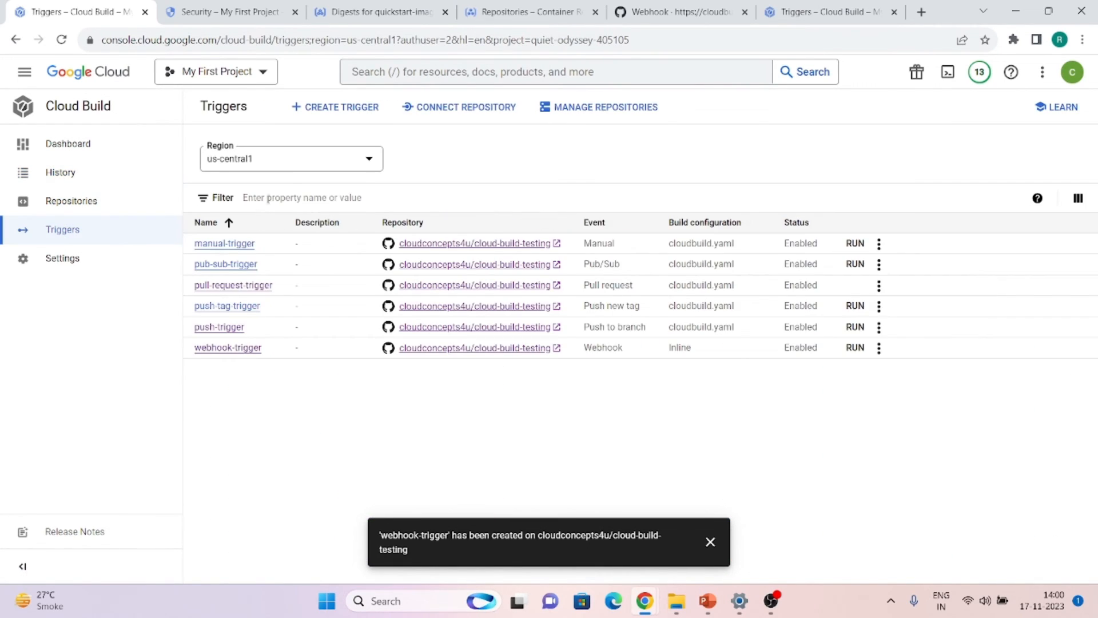
# Start a new build trigger named invert-regex-trigger
pyautogui.click(309, 110)
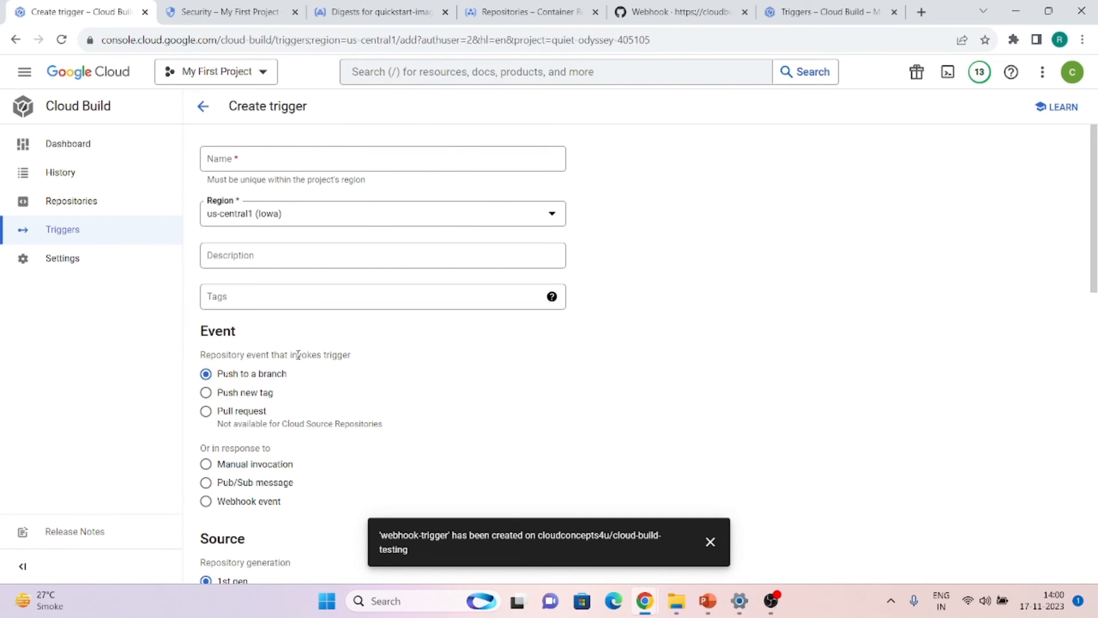
pyautogui.scroll(-4, 274, 348)
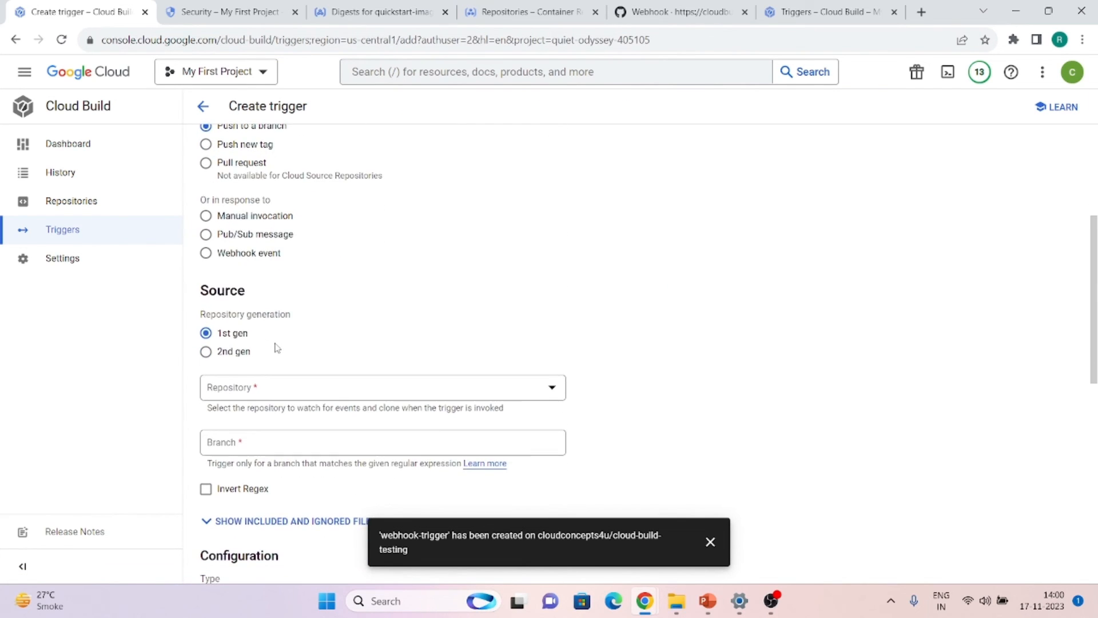
pyautogui.scroll(2, 275, 346)
pyautogui.scroll(1, 276, 346)
pyautogui.scroll(-5, 260, 224)
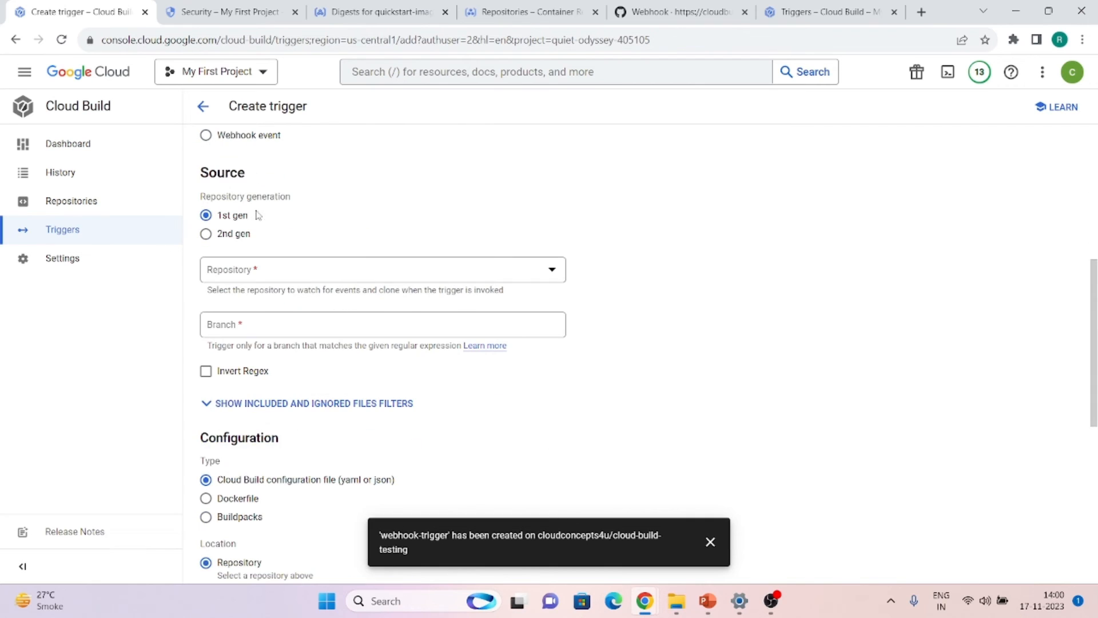
pyautogui.scroll(6, 207, 375)
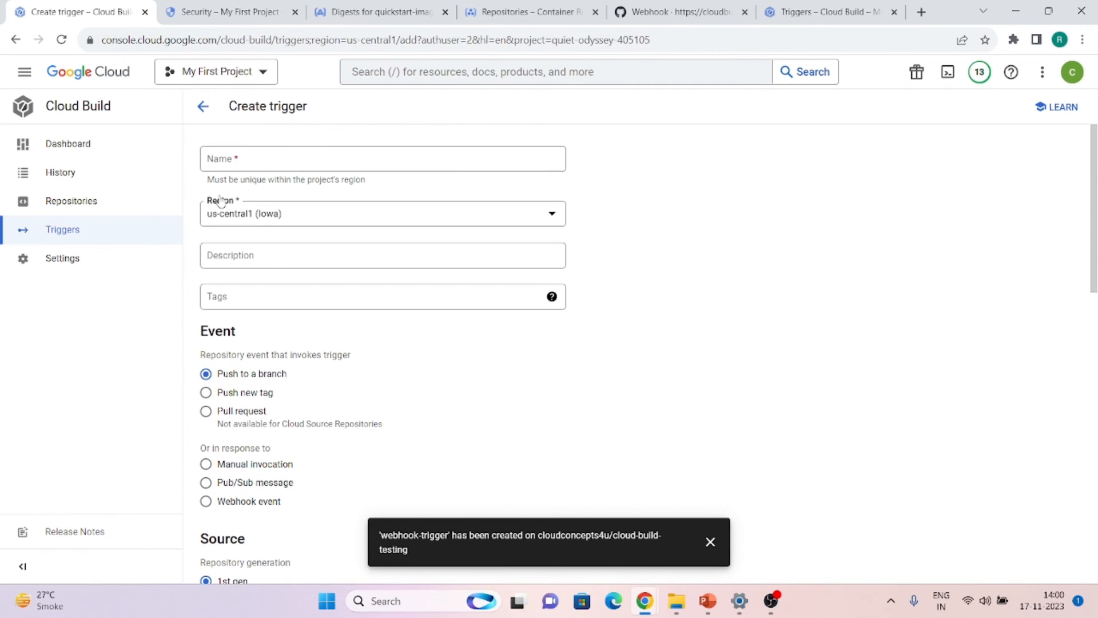
pyautogui.click(233, 168)
pyautogui.write('invert-r')
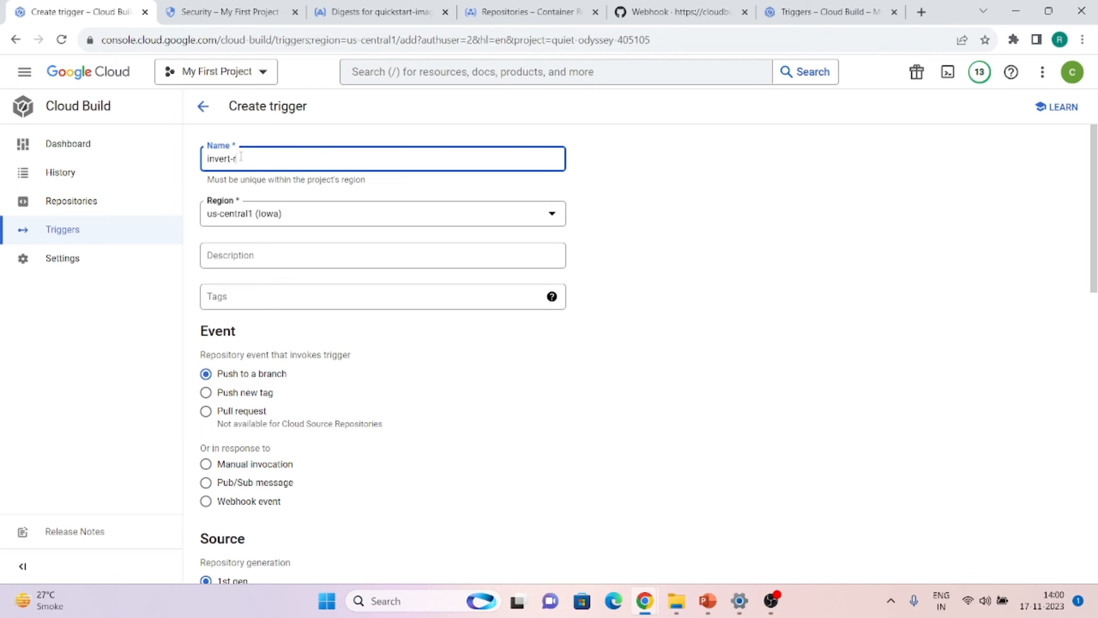
pyautogui.write('egex-trigger')
# Point the trigger at the cloud-build-testing GitHub repository and invert the ^main$ branch regex
pyautogui.scroll(-3, 266, 284)
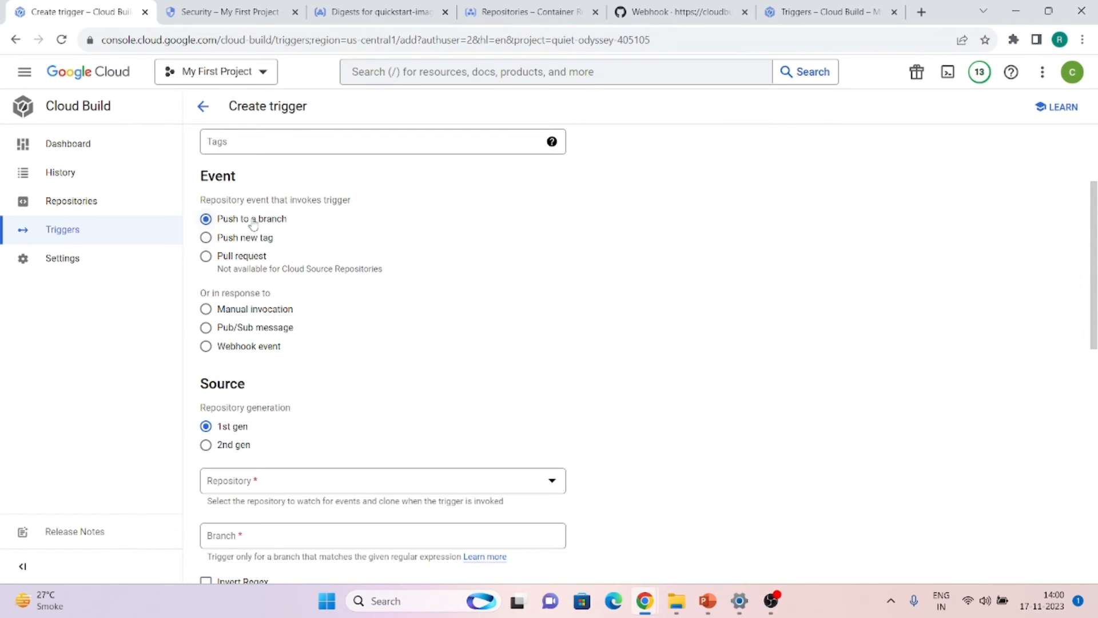
pyautogui.scroll(-4, 275, 231)
pyautogui.click(207, 273)
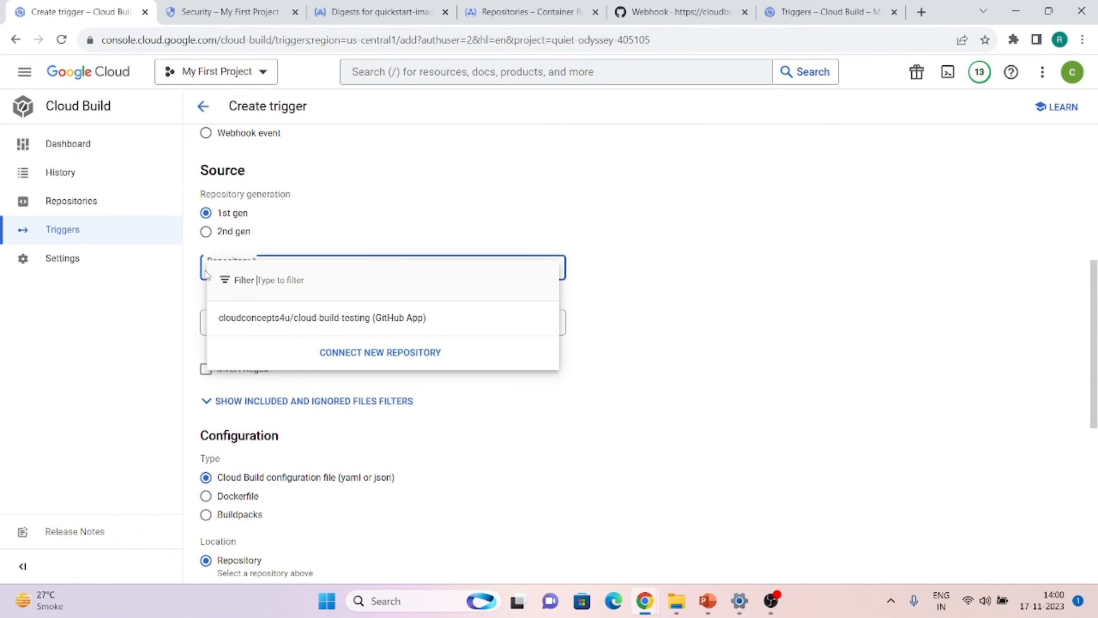
pyautogui.click(234, 320)
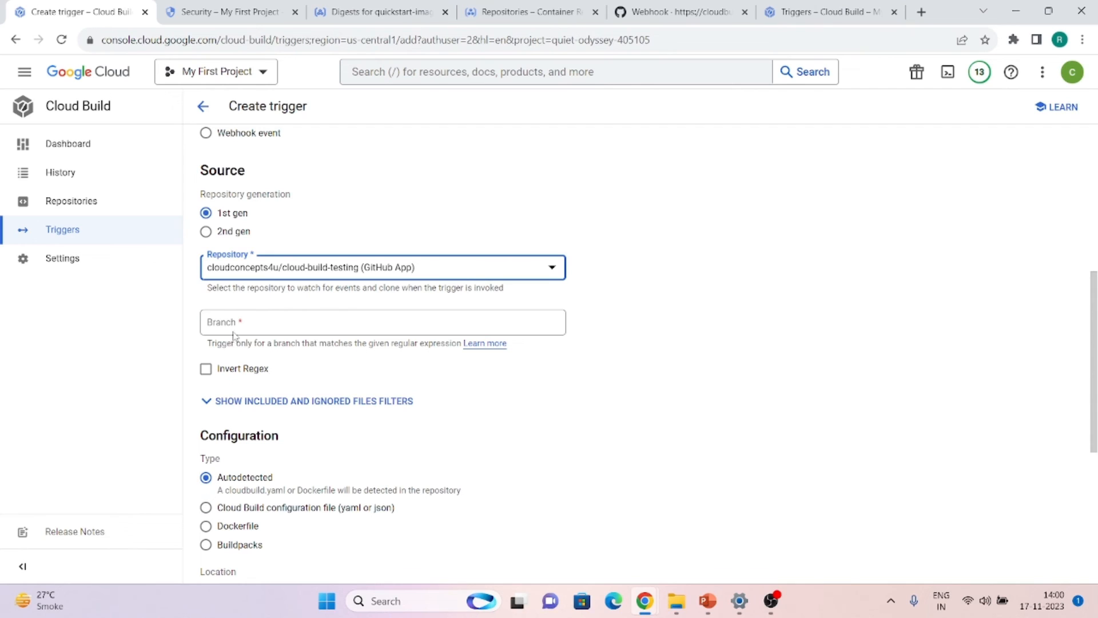
pyautogui.click(206, 369)
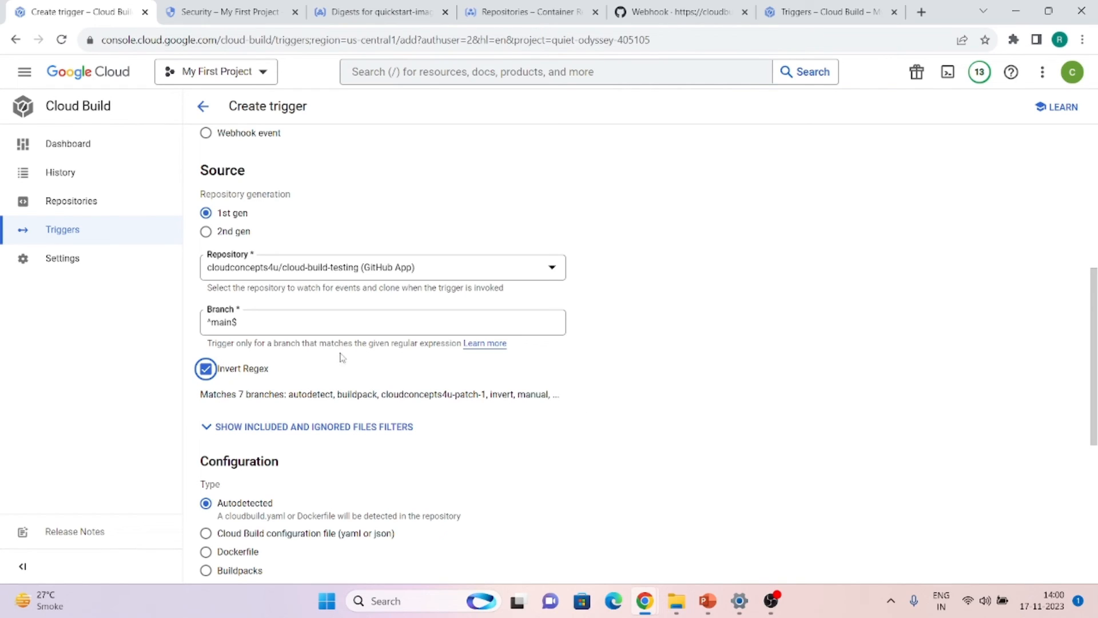
# Replace the ^main$ branch pattern with ^invert$ and untick Invert Regex
pyautogui.tripleClick(246, 327)
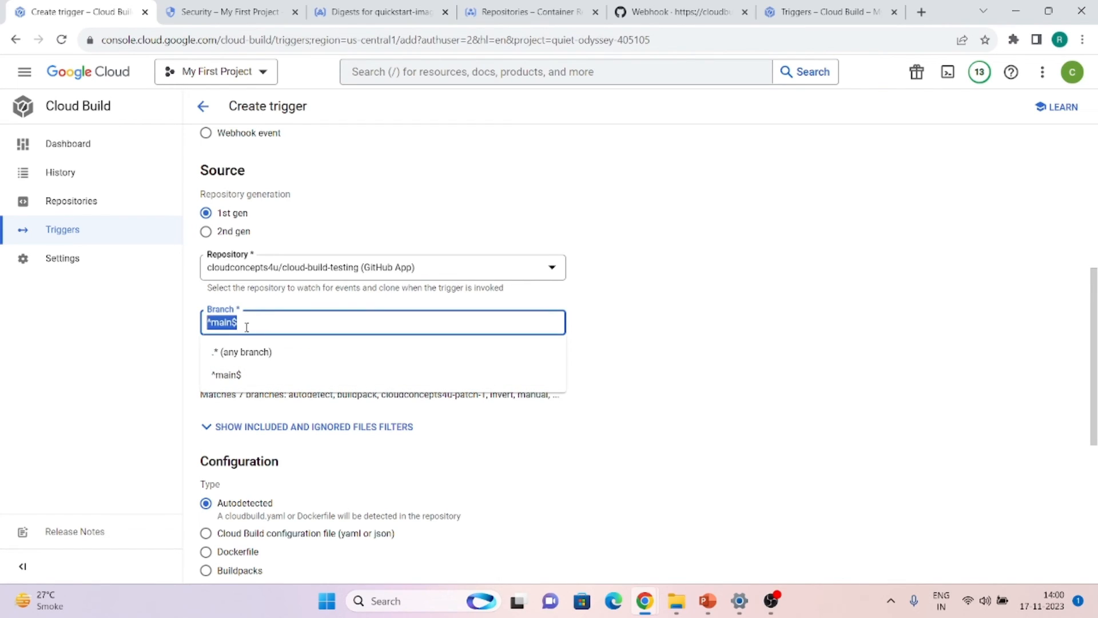
pyautogui.press('BackSpace')
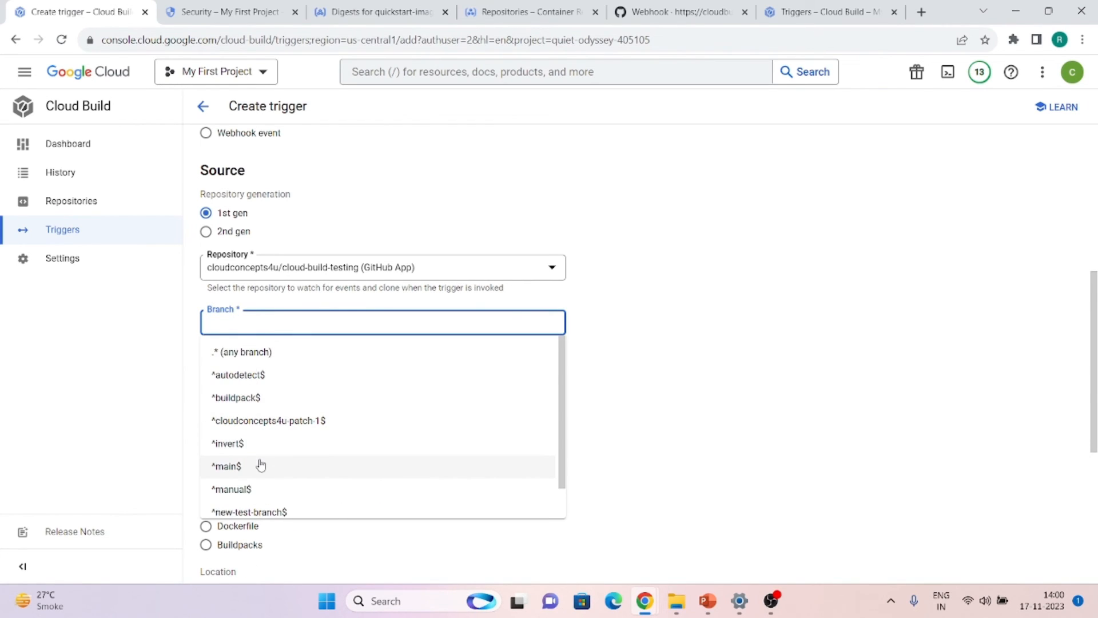
pyautogui.scroll(-1, 258, 460)
pyautogui.click(246, 409)
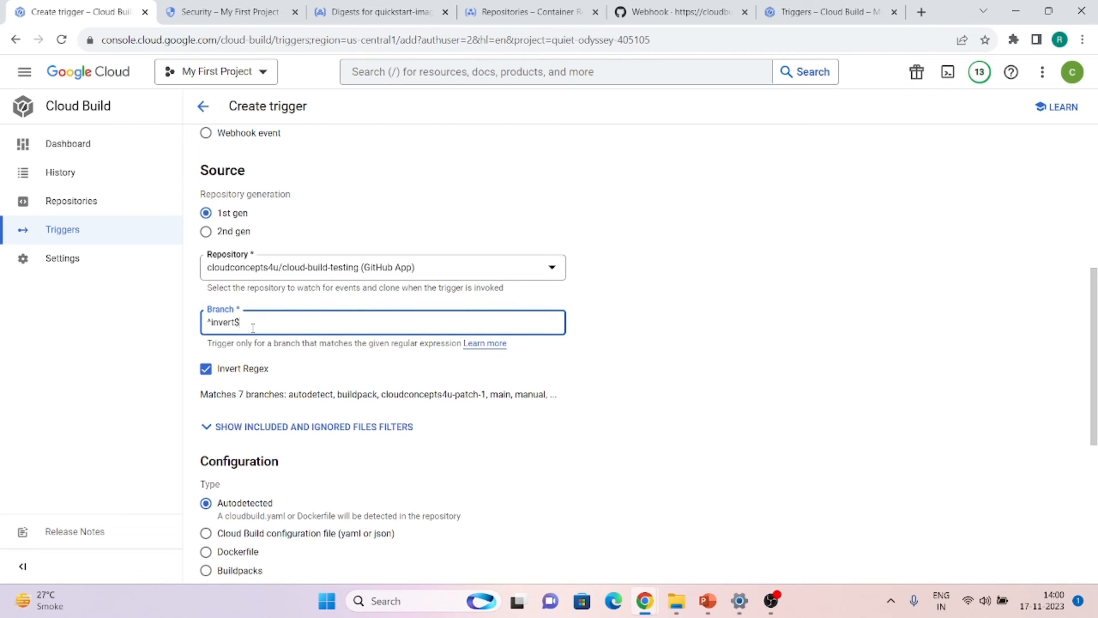
pyautogui.click(319, 428)
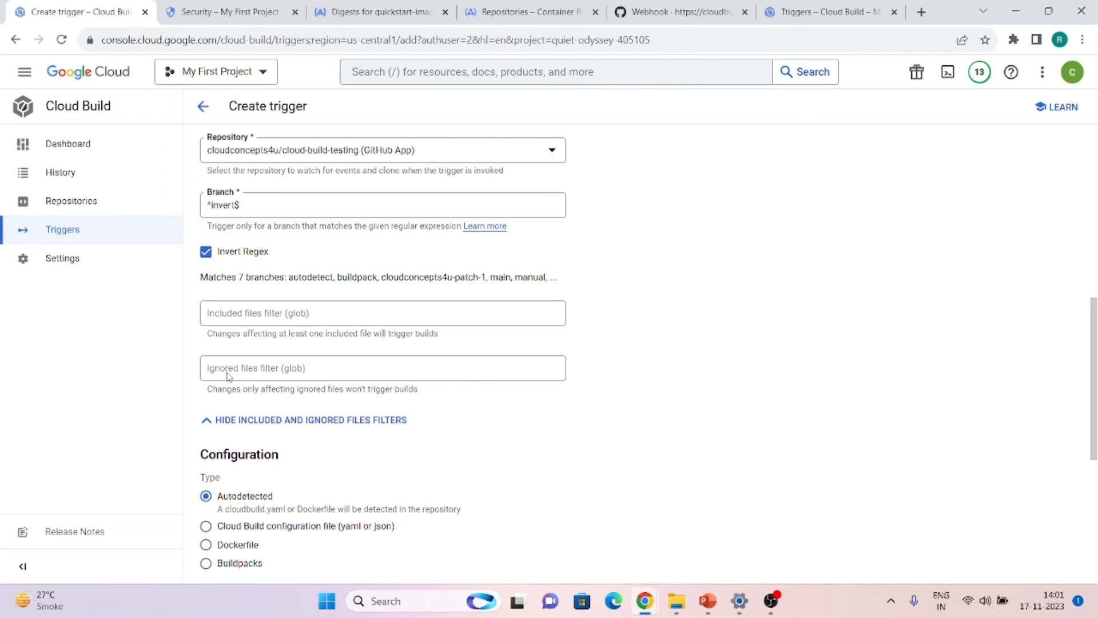
pyautogui.click(206, 252)
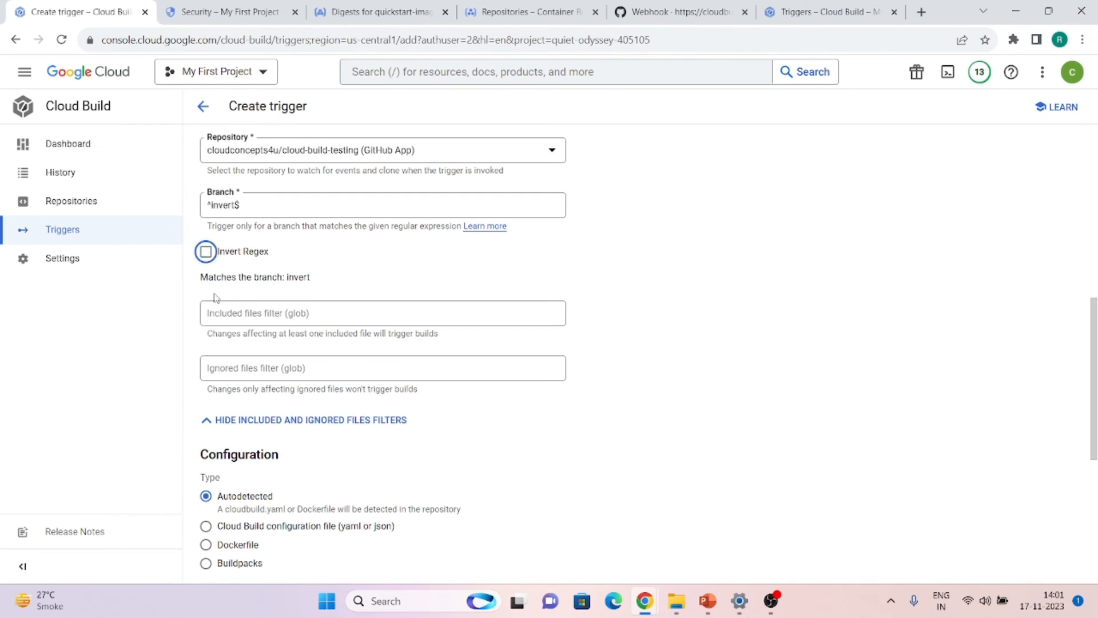
pyautogui.click(245, 420)
pyautogui.scroll(-2, 239, 264)
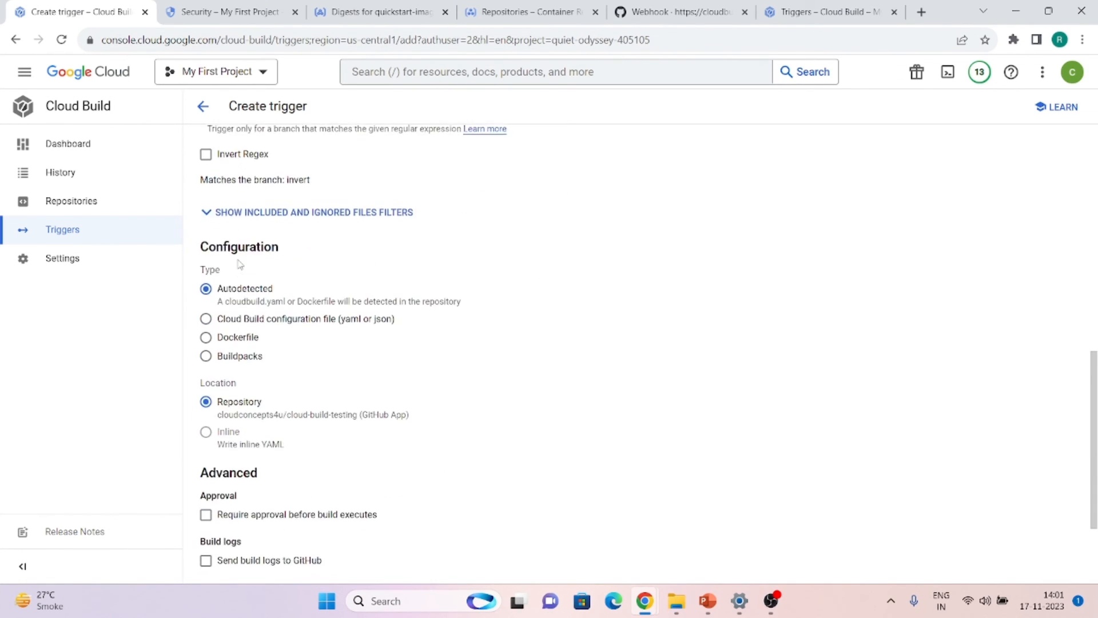
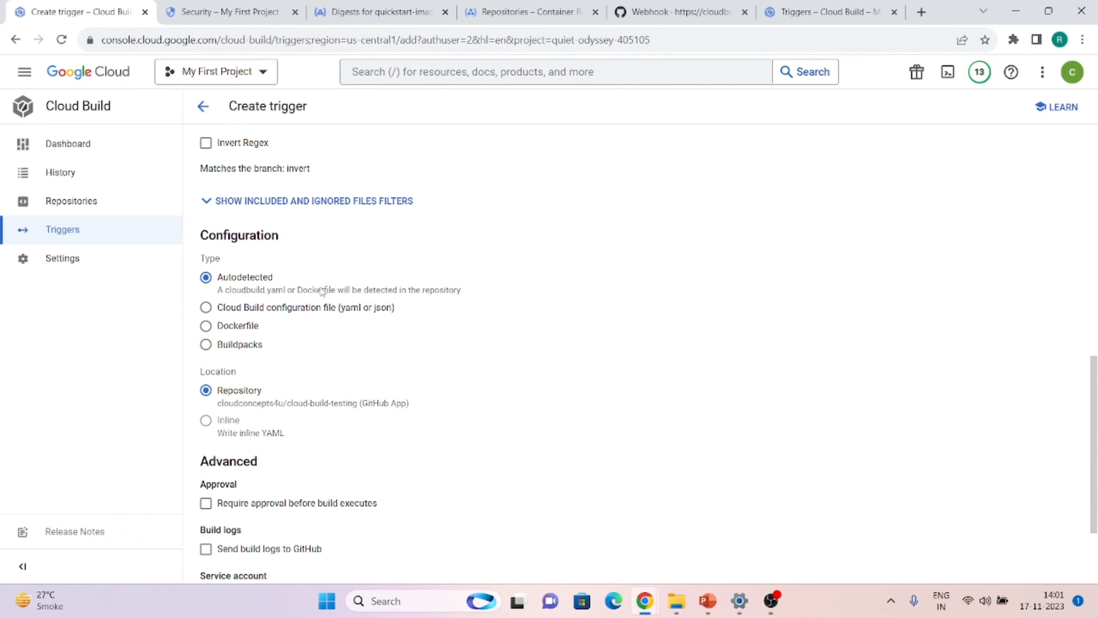
# Set the configuration type to a Cloud Build configuration file with Inline location
pyautogui.scroll(-2, 324, 291)
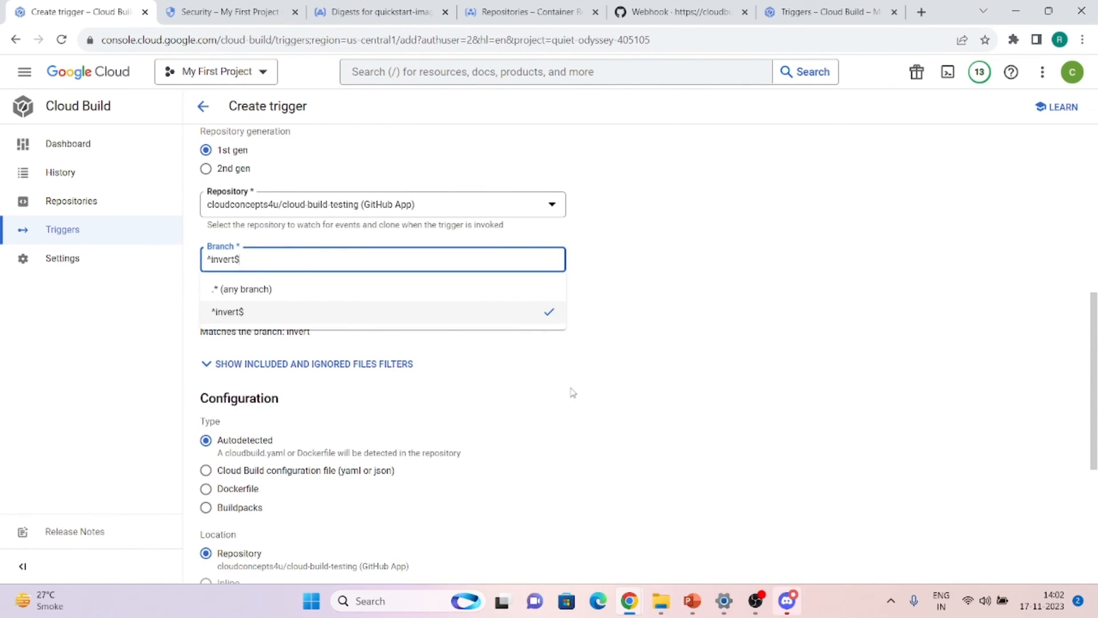
pyautogui.click(549, 392)
pyautogui.scroll(-5, 550, 393)
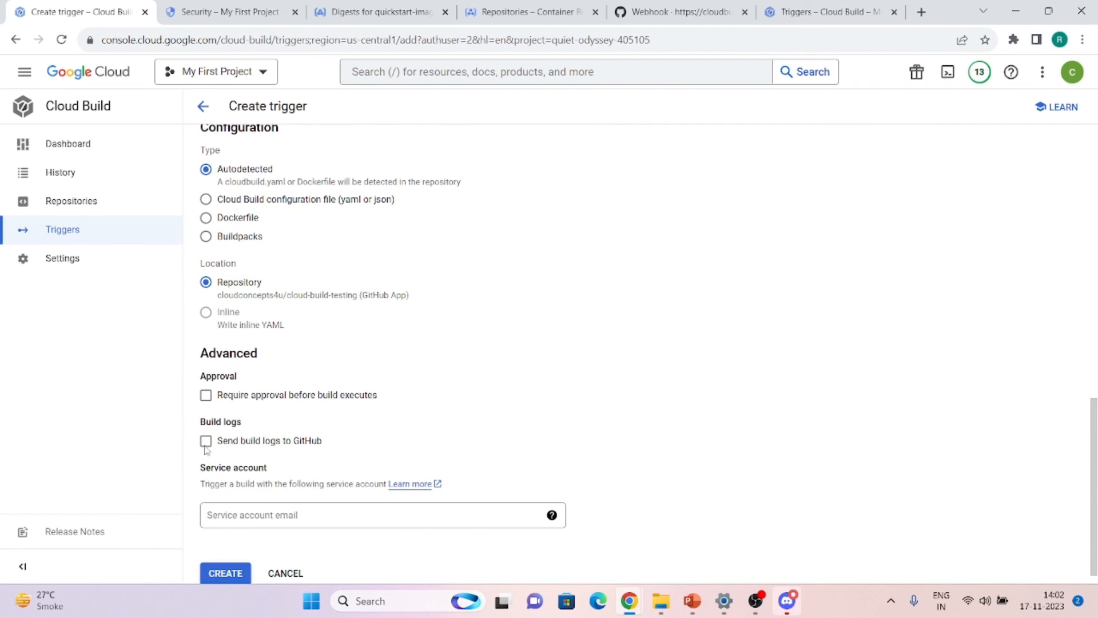
pyautogui.click(238, 204)
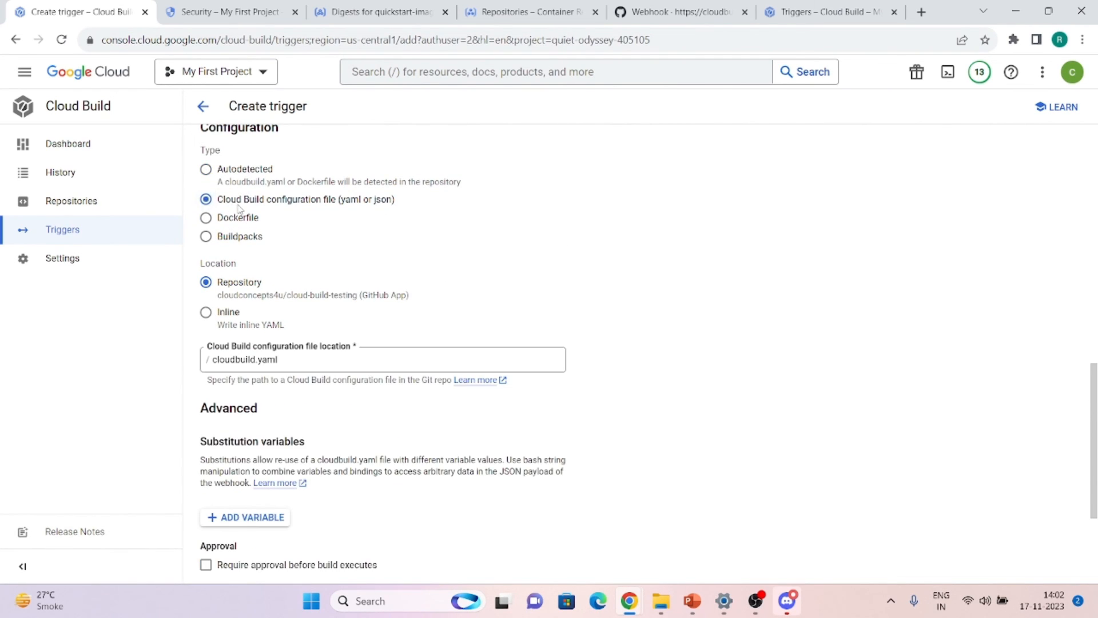
pyautogui.click(231, 327)
# Open the inline YAML editor, close it without changes, and switch to Dockerfile
pyautogui.click(214, 352)
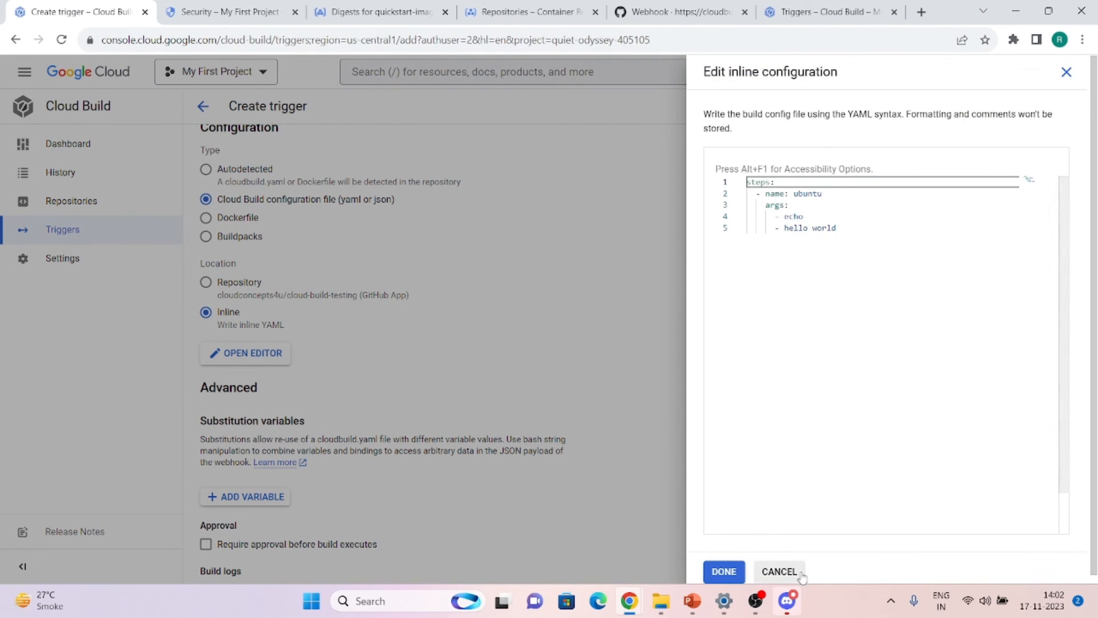
pyautogui.click(783, 571)
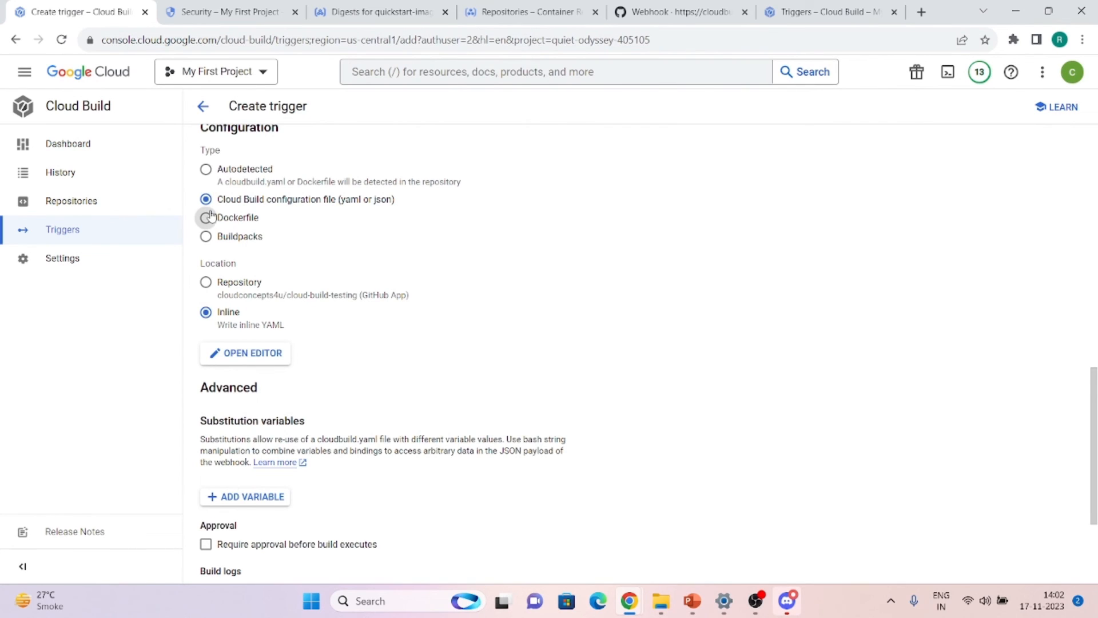
pyautogui.click(244, 222)
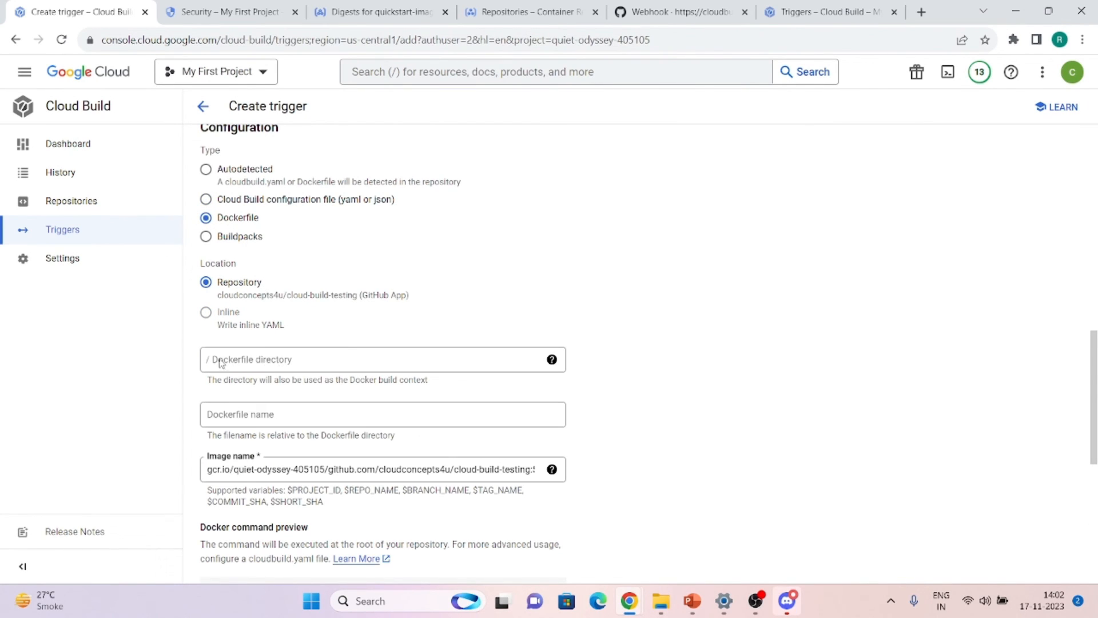
# Tick Use private pool for the Dockerfile build and select the Private pool field
pyautogui.click(247, 415)
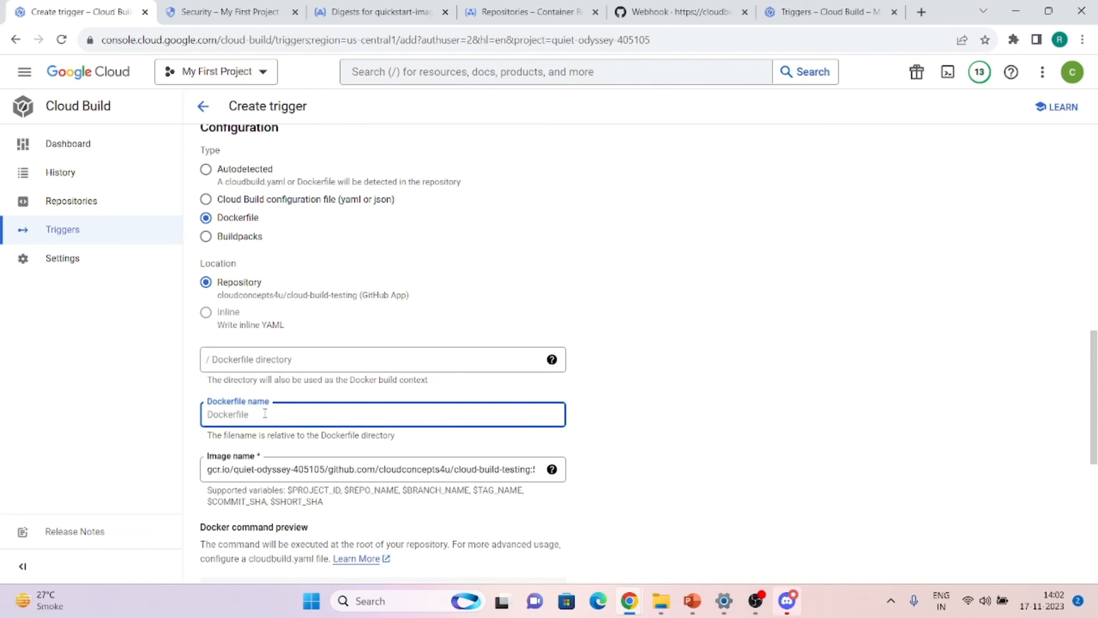
pyautogui.scroll(-1, 265, 413)
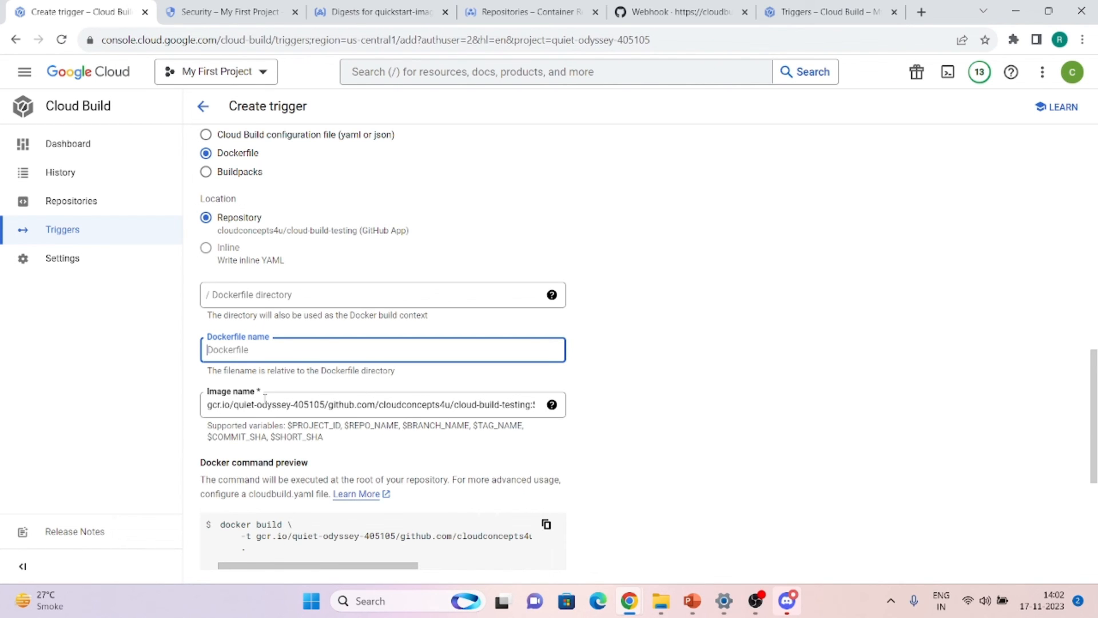
pyautogui.scroll(-1, 265, 395)
pyautogui.scroll(-3, 292, 260)
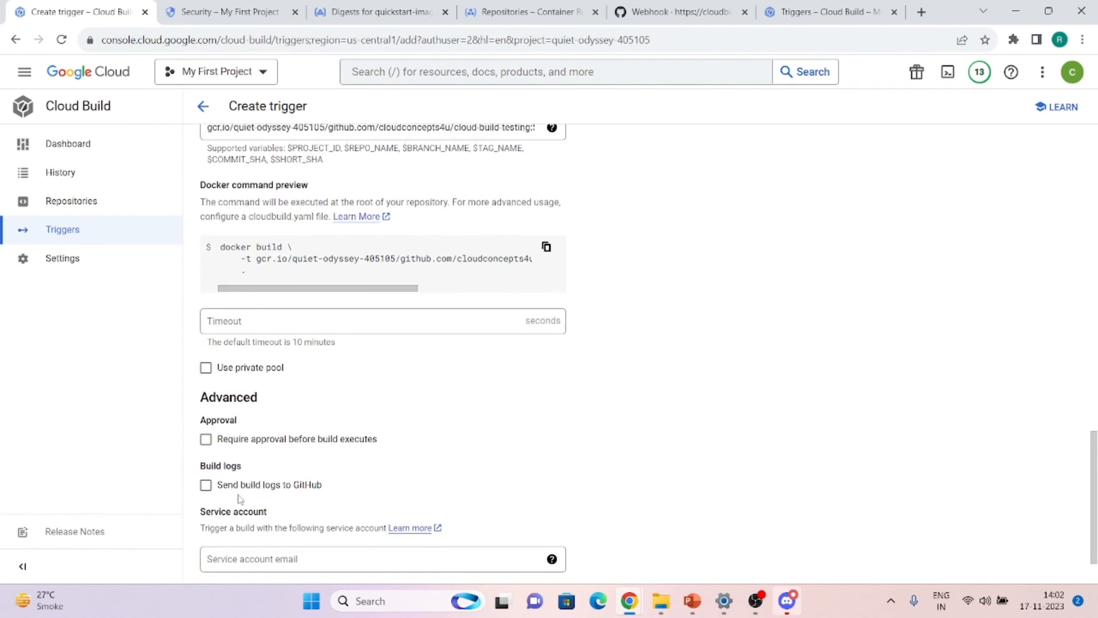
pyautogui.click(205, 368)
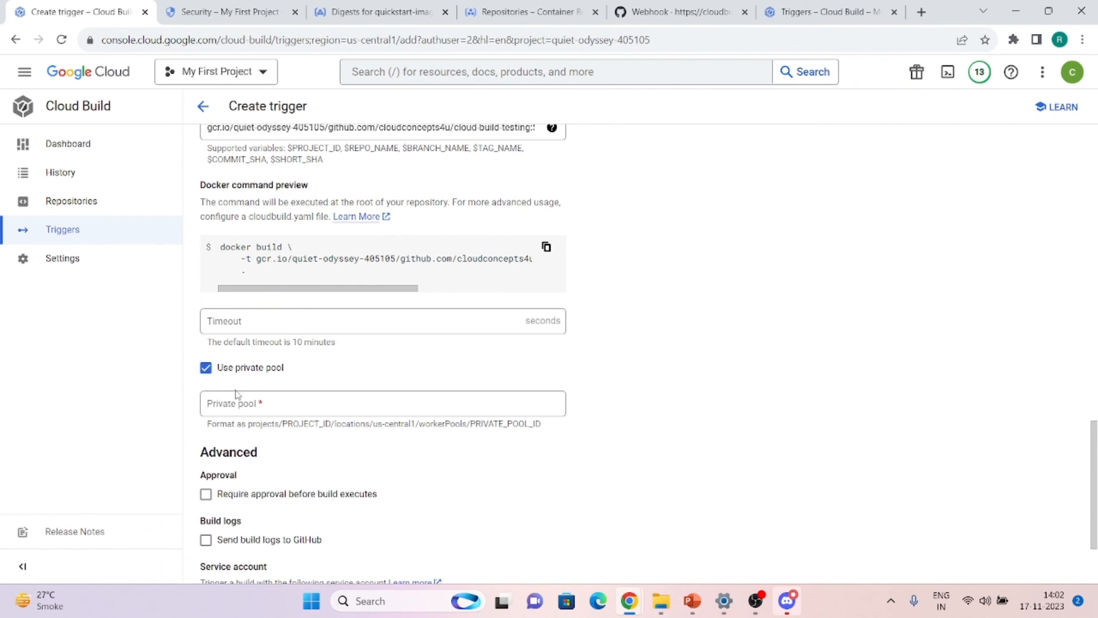
pyautogui.click(263, 404)
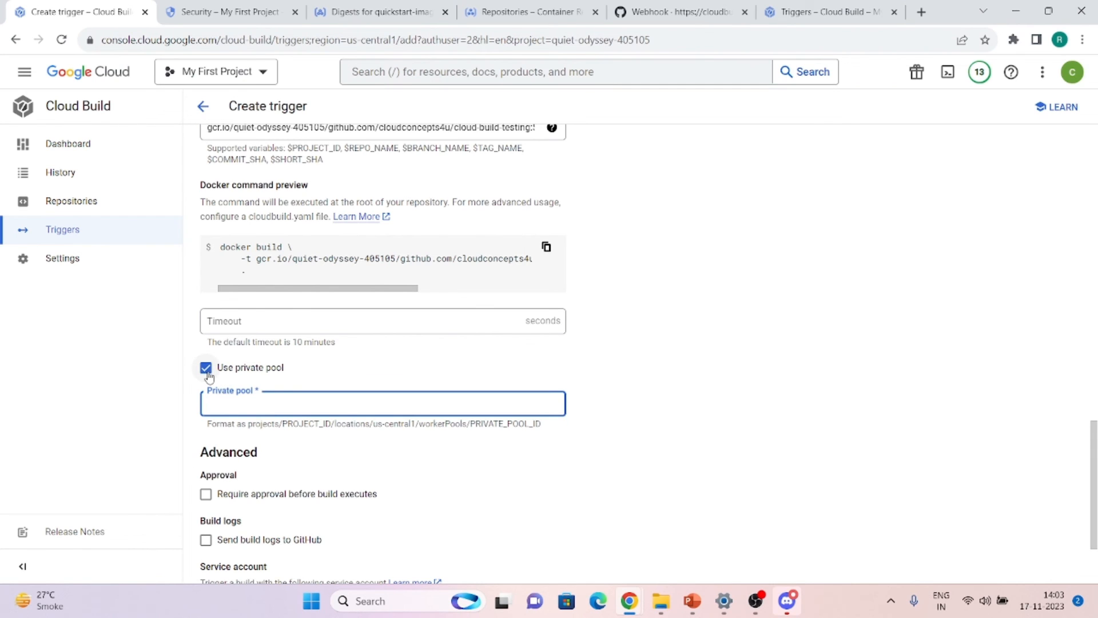
pyautogui.scroll(6, 207, 376)
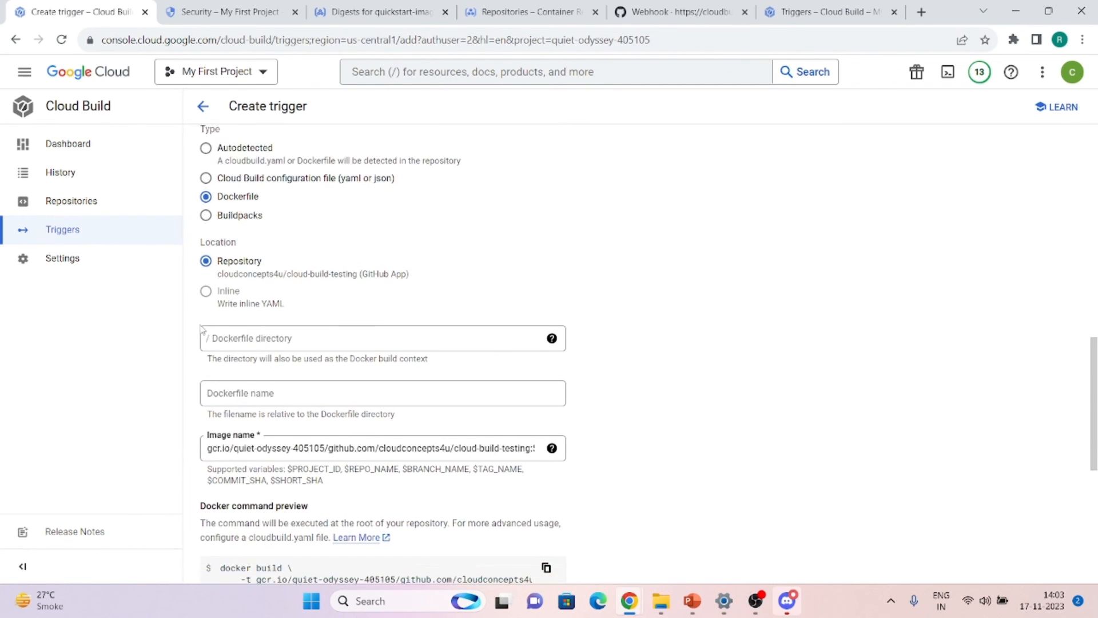
# Switch the build to Buildpacks and change the branch filter from ^invert$ to ^buildpack$
pyautogui.click(207, 212)
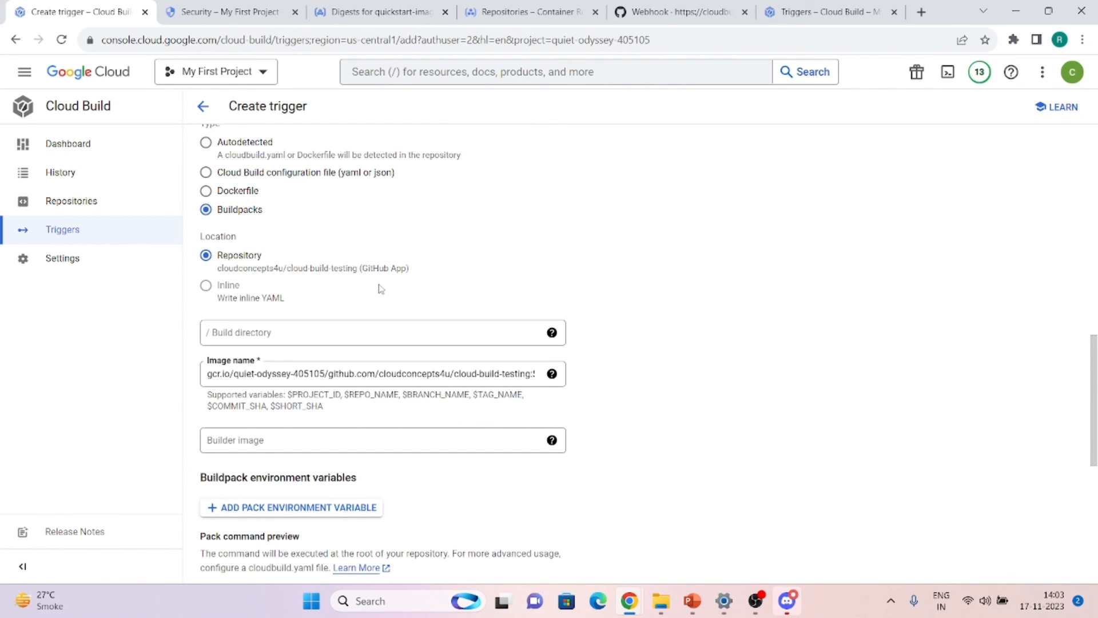
pyautogui.scroll(12, 379, 289)
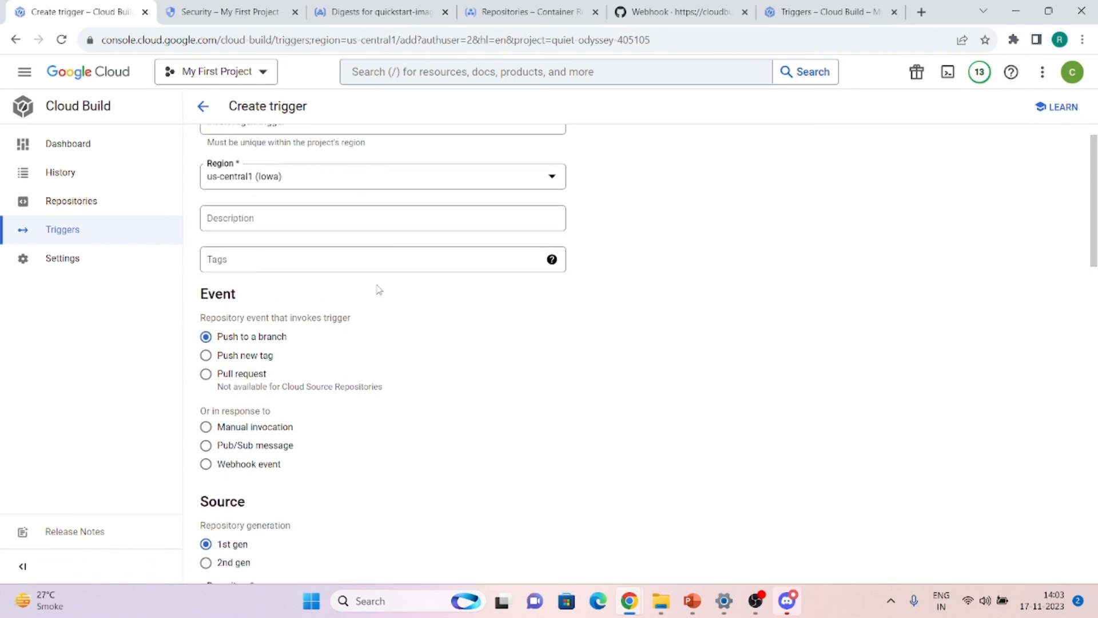
pyautogui.scroll(-6, 378, 289)
pyautogui.click(318, 314)
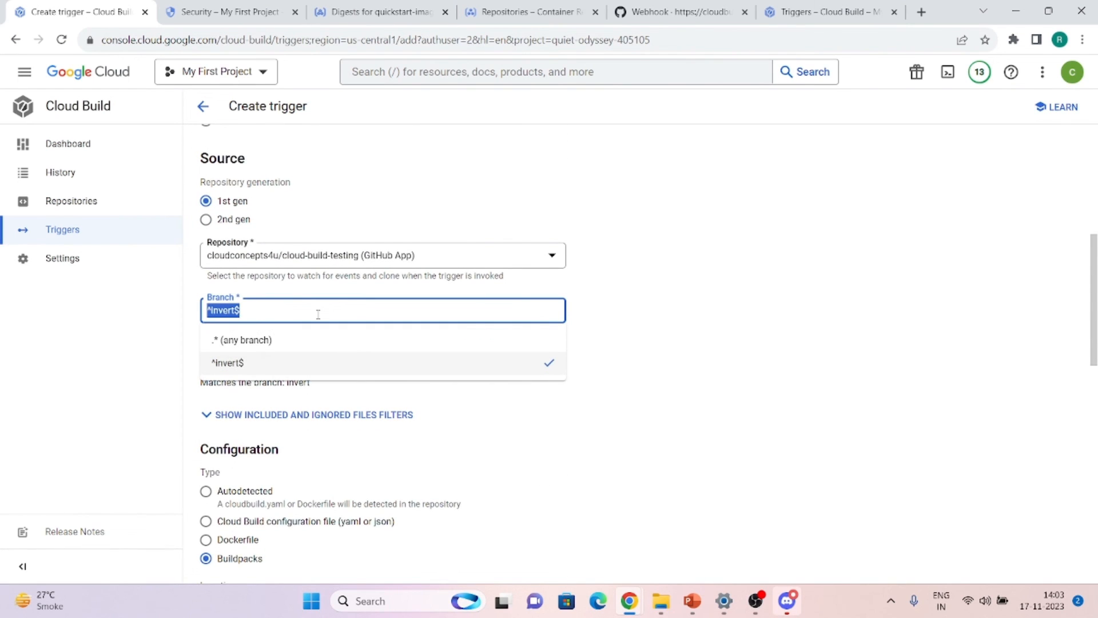
pyautogui.press('BackSpace')
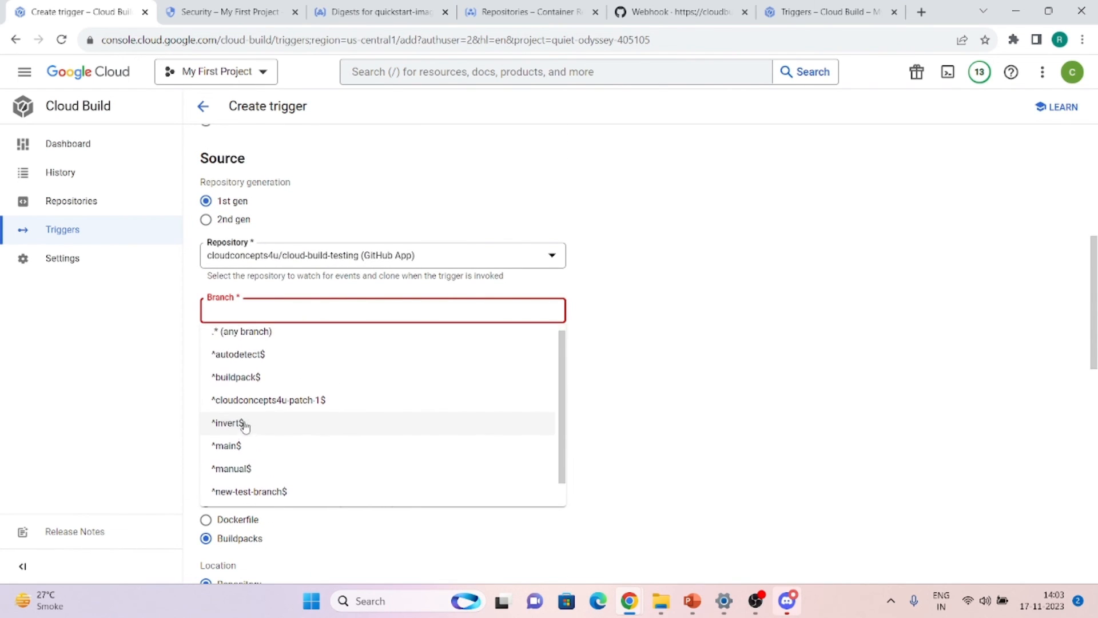
pyautogui.click(241, 378)
# Check the prefilled image name and tick Require approval before build executes
pyautogui.scroll(1, 405, 232)
pyautogui.scroll(5, 404, 232)
pyautogui.scroll(-4, 405, 232)
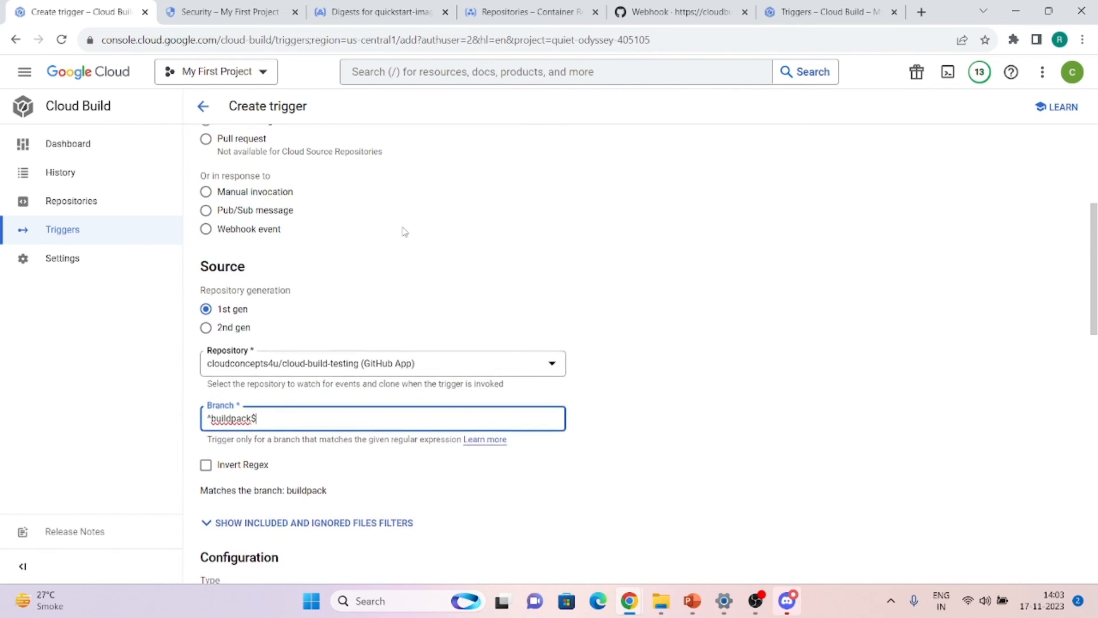
pyautogui.scroll(-6, 404, 232)
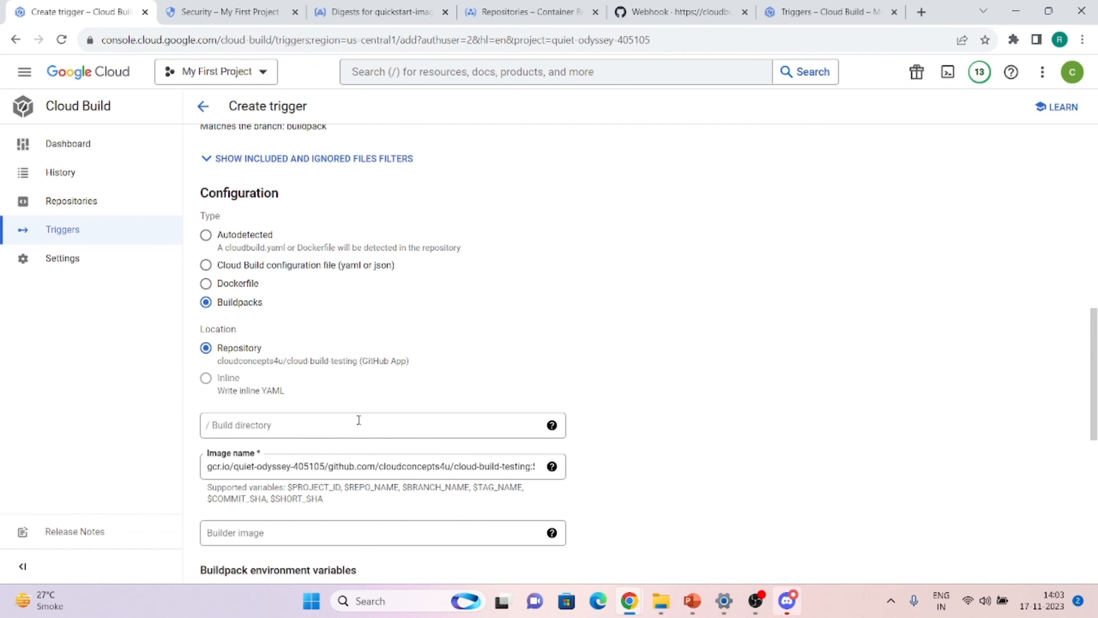
pyautogui.scroll(-1, 359, 421)
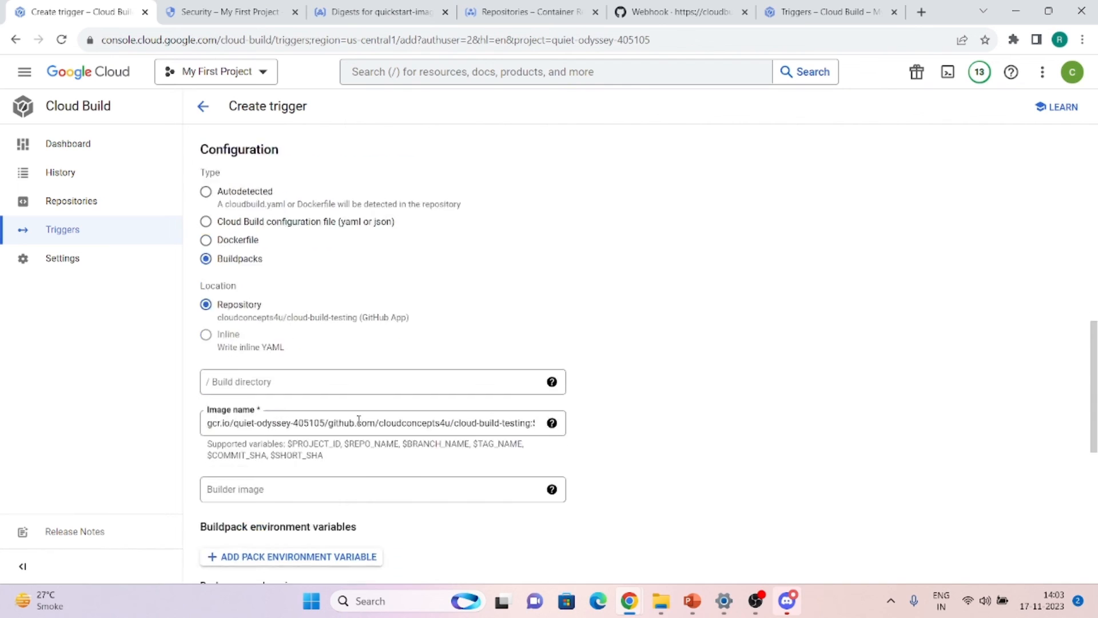
pyautogui.click(304, 407)
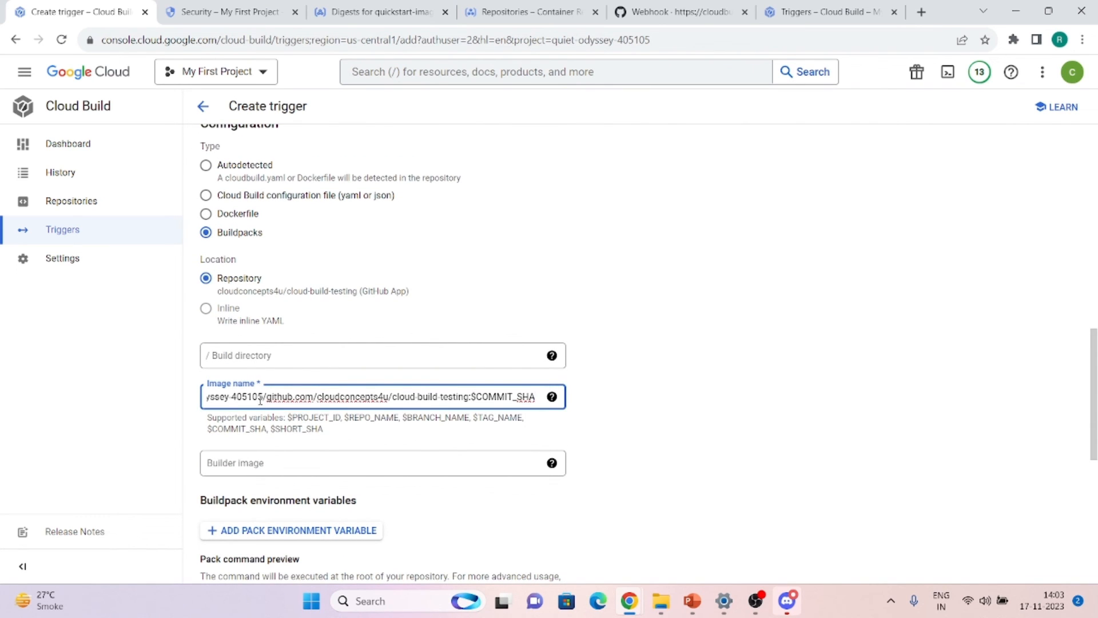
pyautogui.scroll(-6, 460, 416)
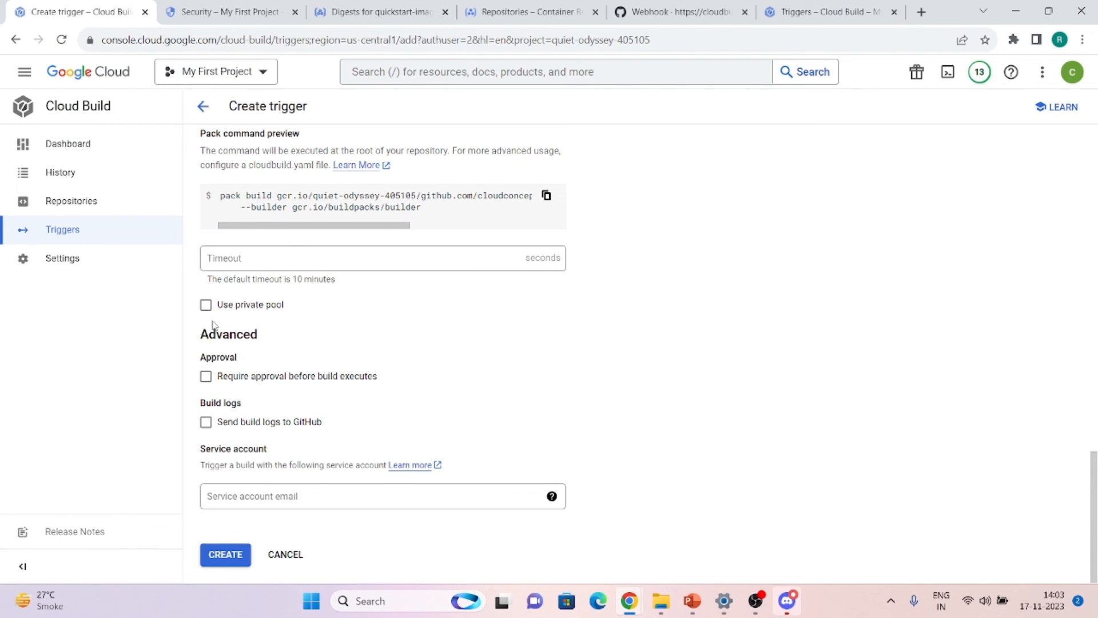
pyautogui.click(206, 378)
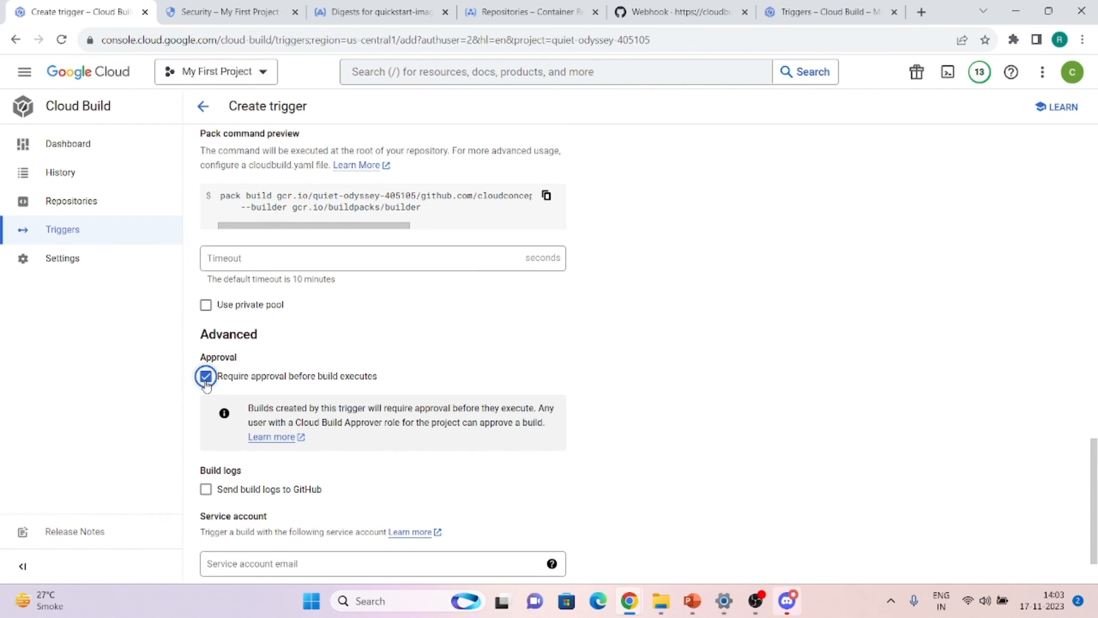
pyautogui.scroll(-1, 206, 382)
# Create the trigger and return to the GitHub repository page
pyautogui.click(213, 556)
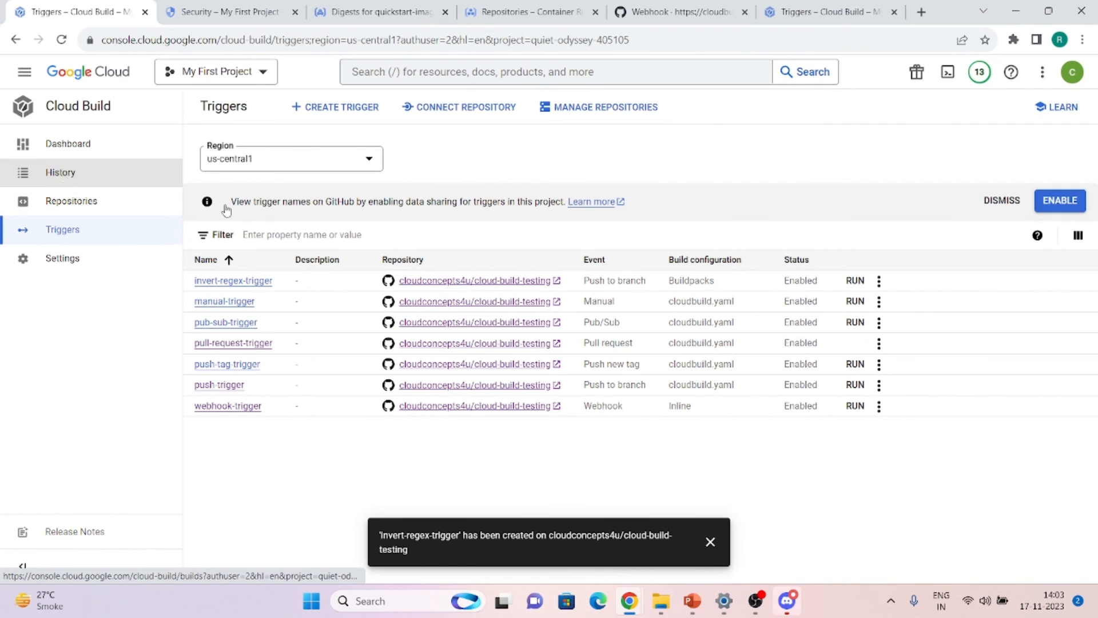
pyautogui.click(675, 11)
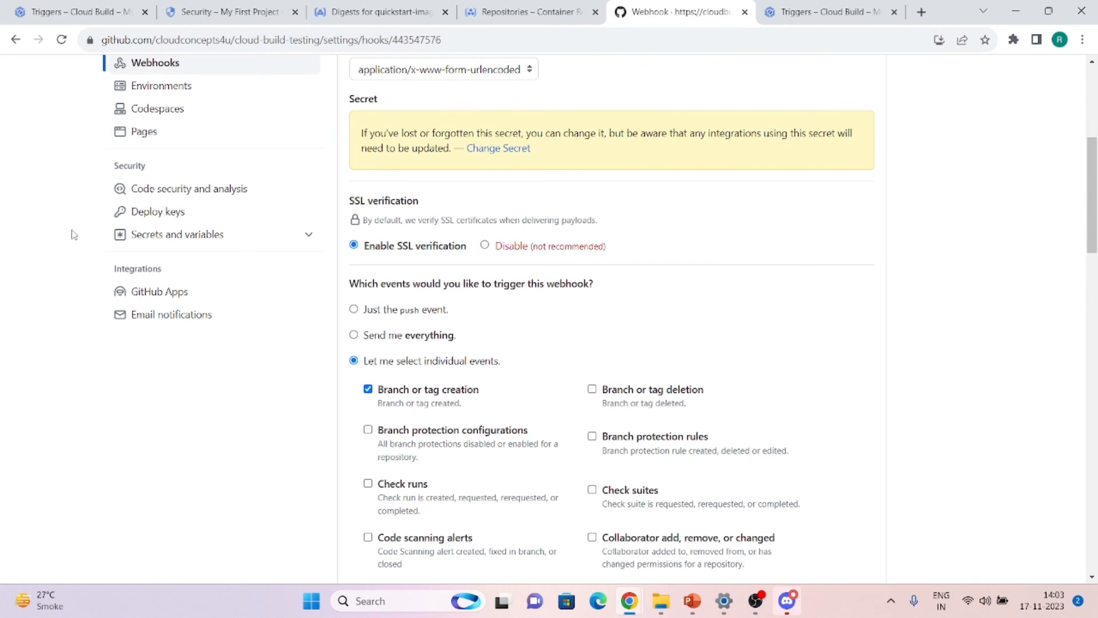
pyautogui.scroll(5, 228, 343)
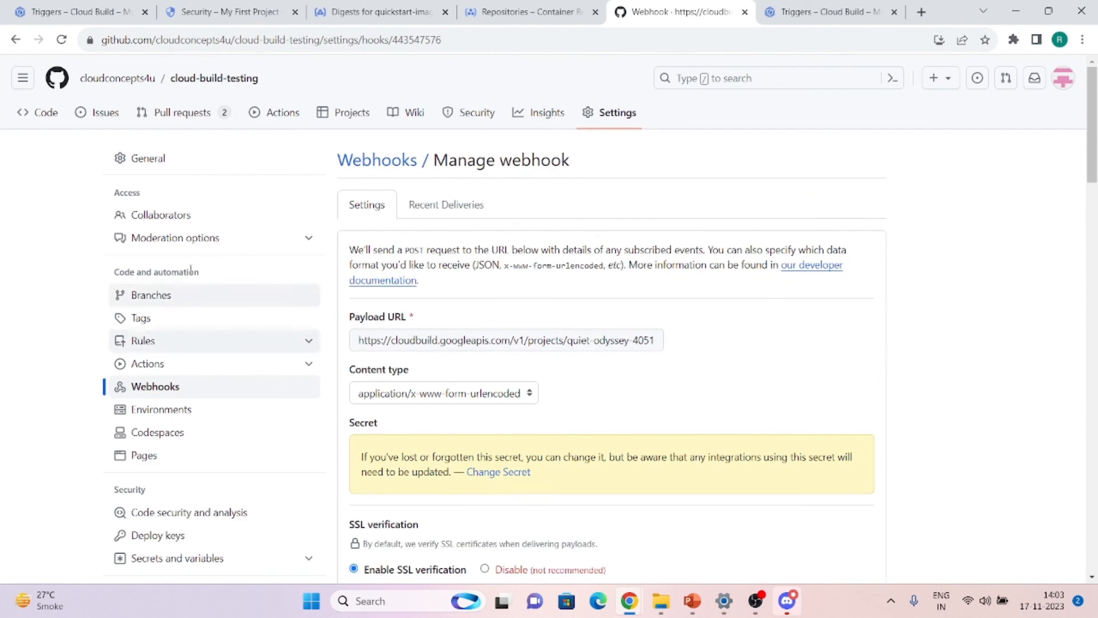
# Open the repository's Code view and switch to the buildpack branch
pyautogui.click(34, 113)
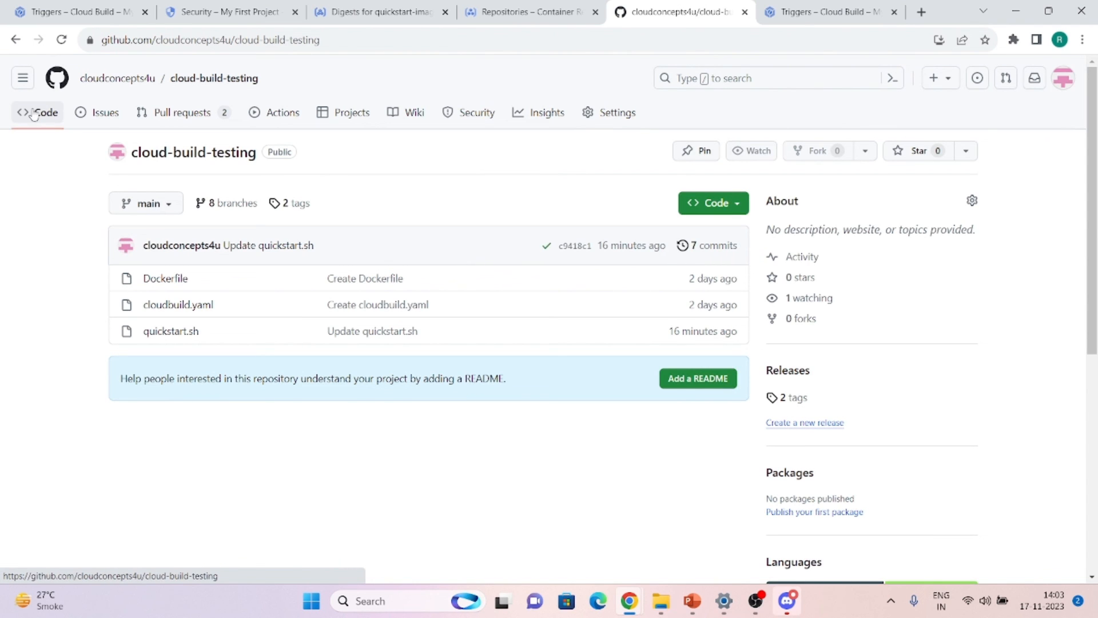
pyautogui.click(169, 211)
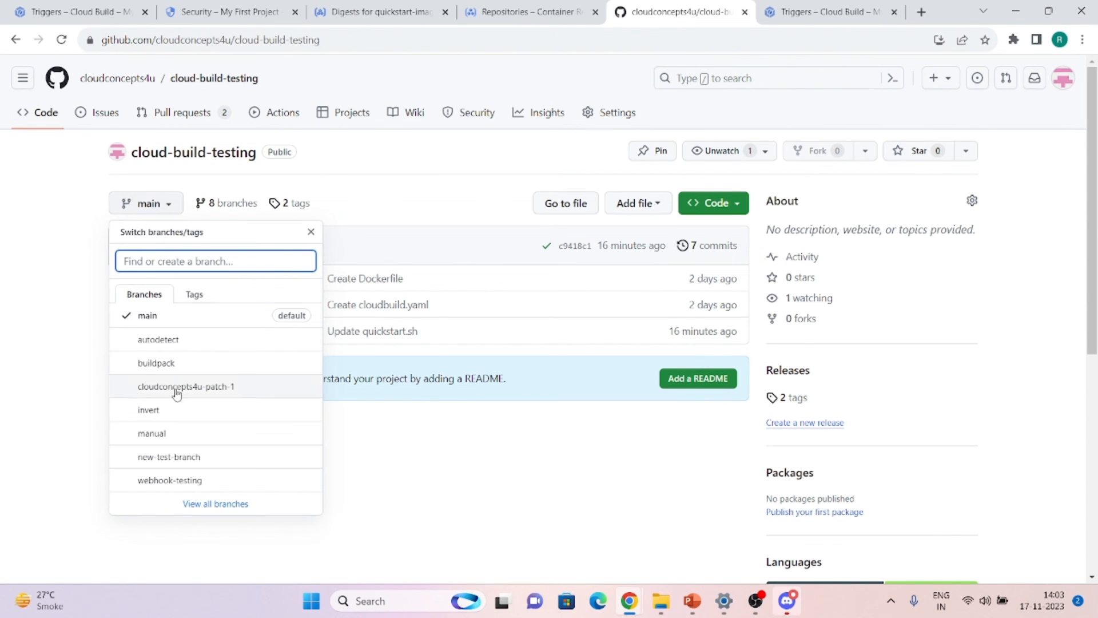
pyautogui.scroll(-1, 177, 429)
pyautogui.click(169, 350)
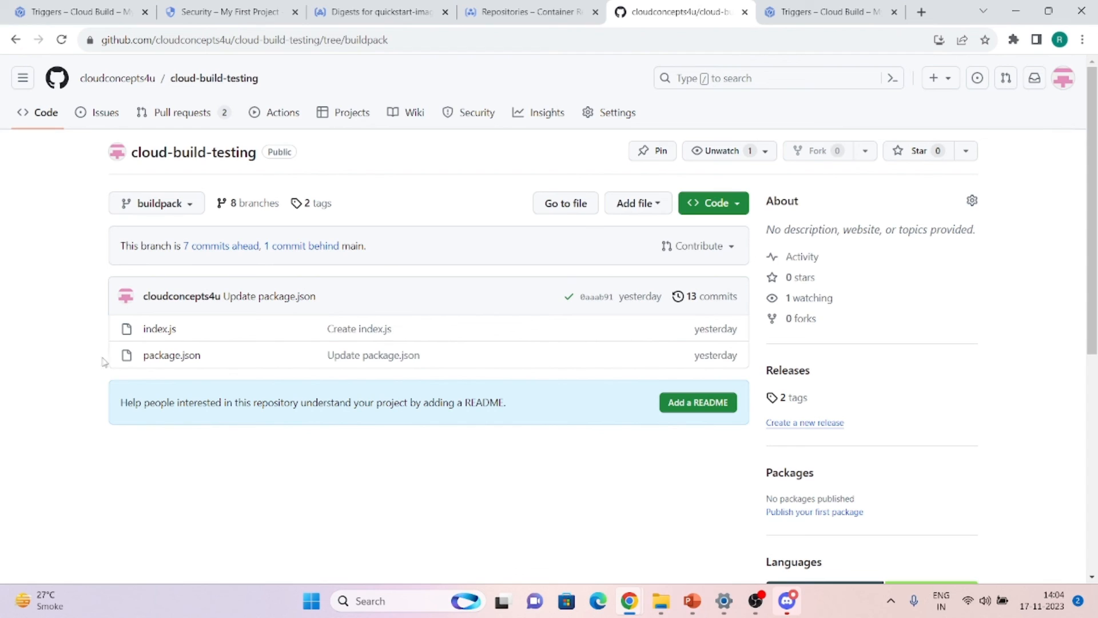
# Change package.json's description to 'appplication' and commit it to the buildpack branch
pyautogui.click(160, 358)
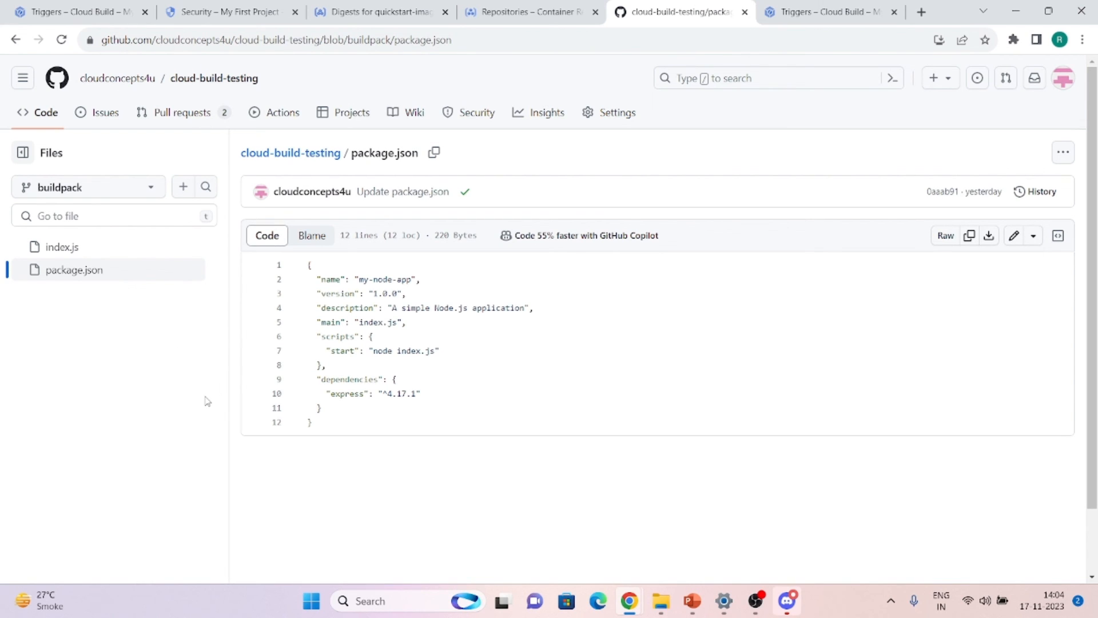
pyautogui.click(1014, 236)
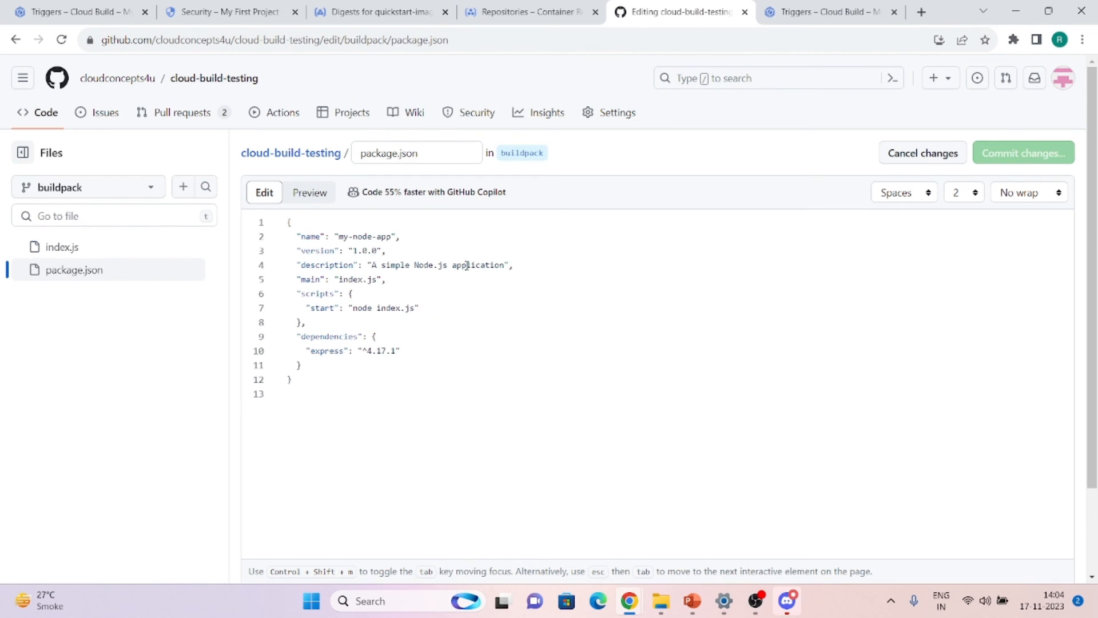
pyautogui.click(469, 265)
pyautogui.write('p')
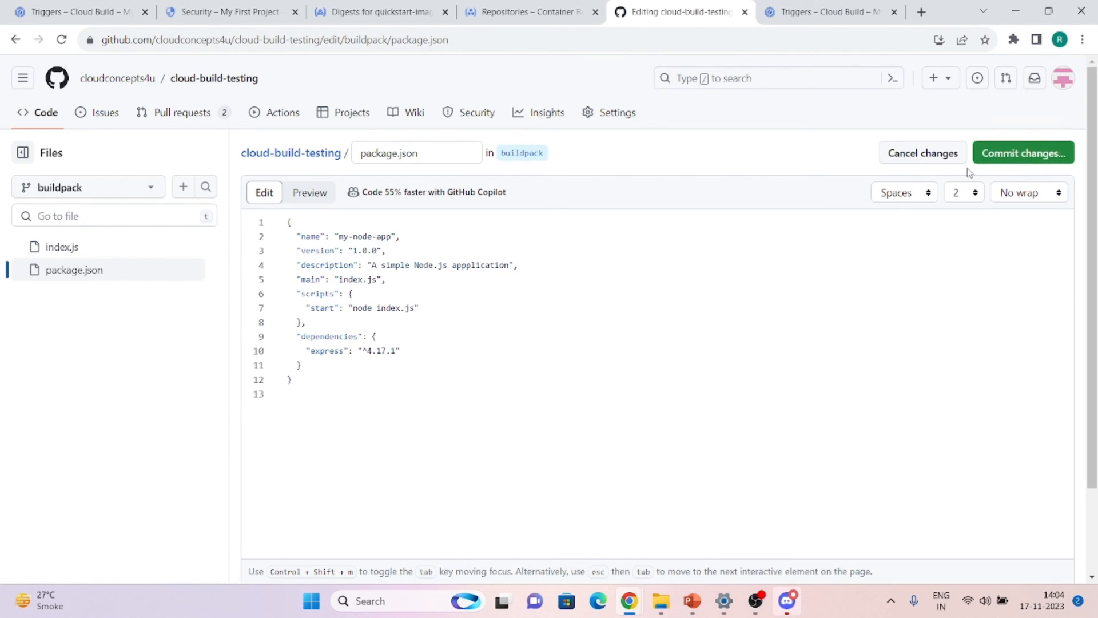
pyautogui.click(1011, 164)
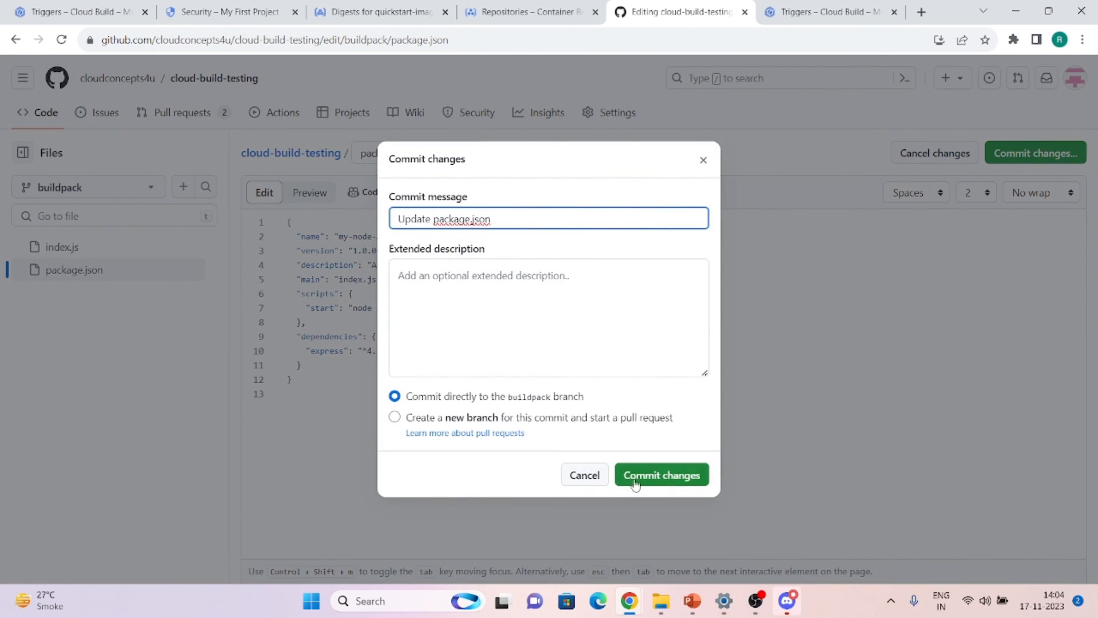
pyautogui.click(657, 475)
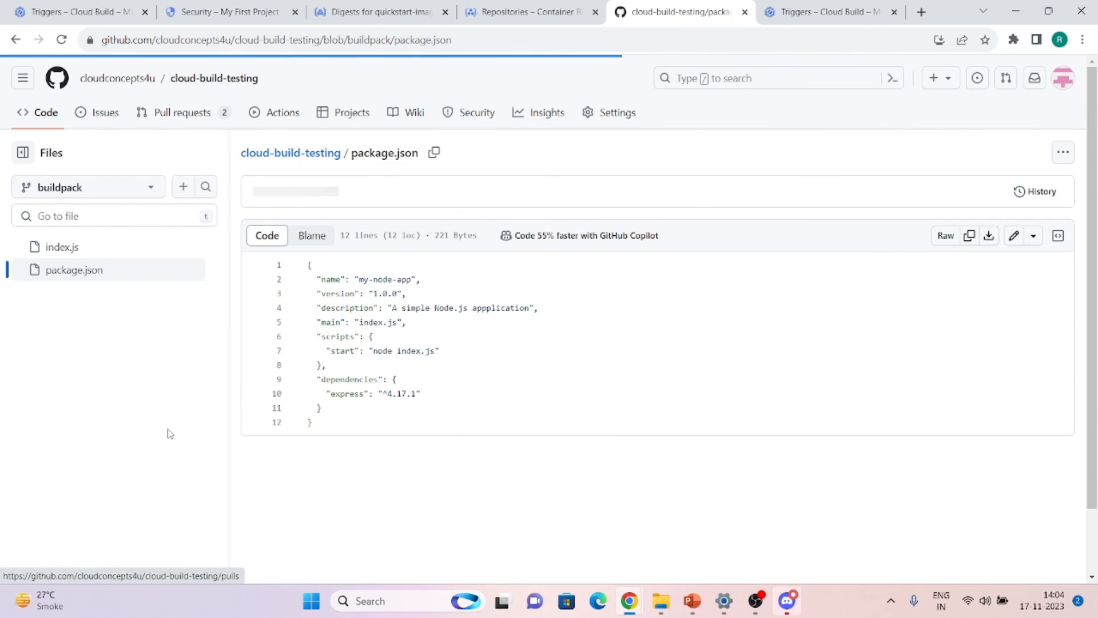
pyautogui.click(116, 6)
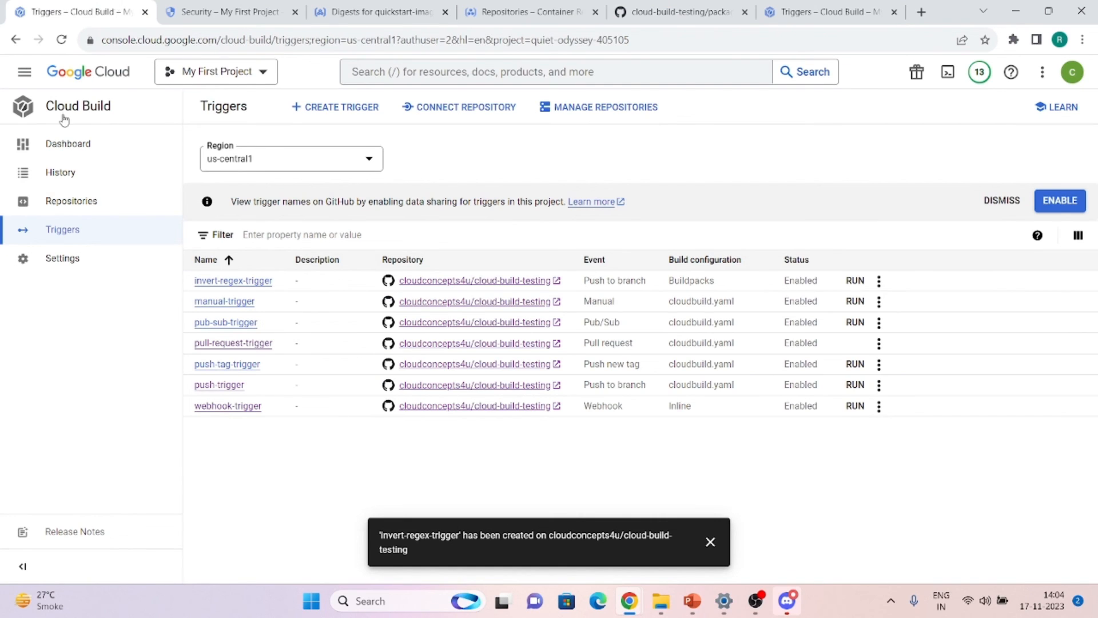
# Approve the waiting build a8aefef3 from History so it runs
pyautogui.click(57, 182)
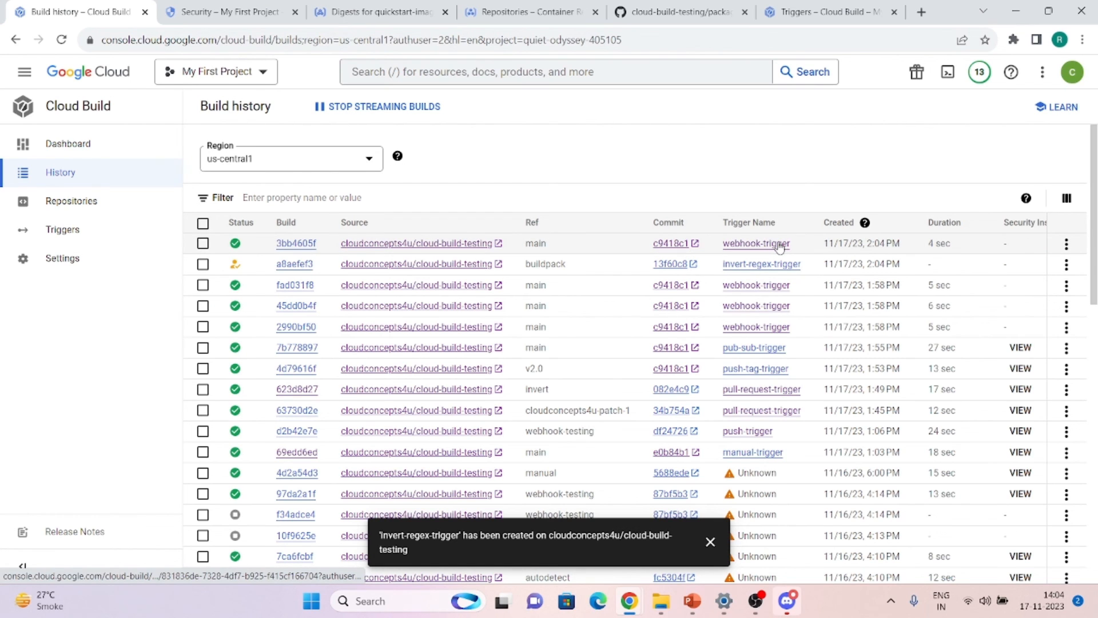
pyautogui.click(287, 270)
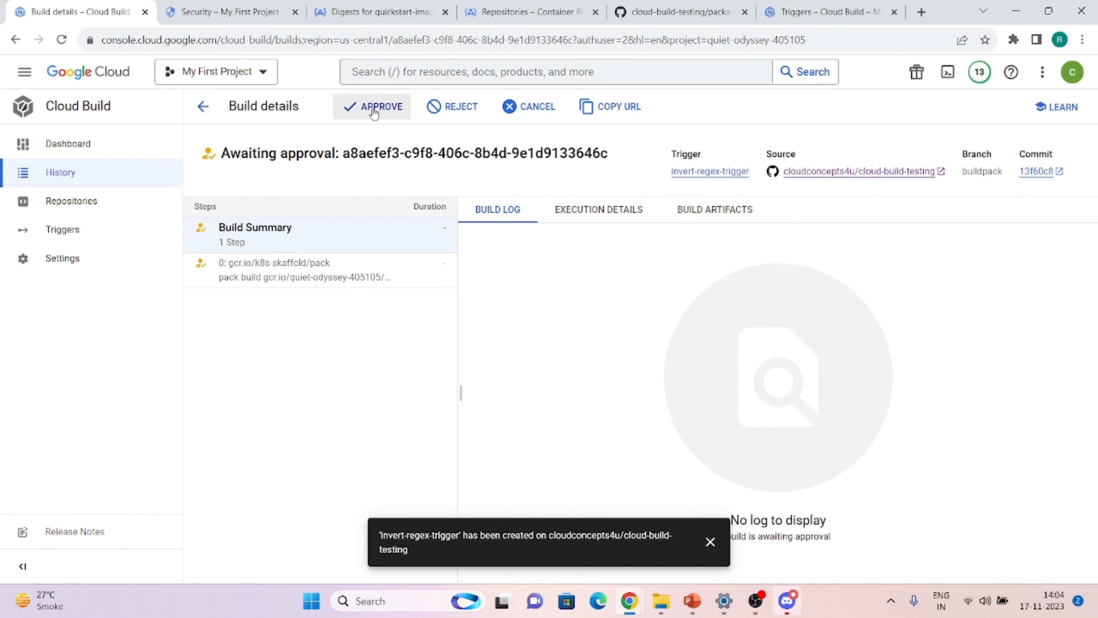
pyautogui.click(374, 112)
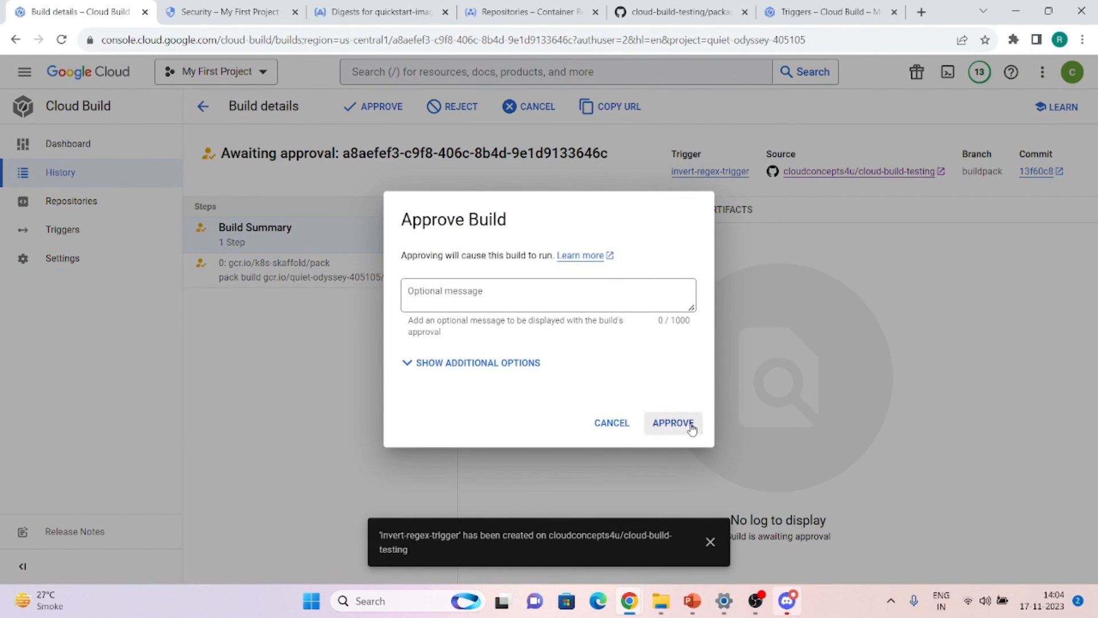
pyautogui.click(691, 425)
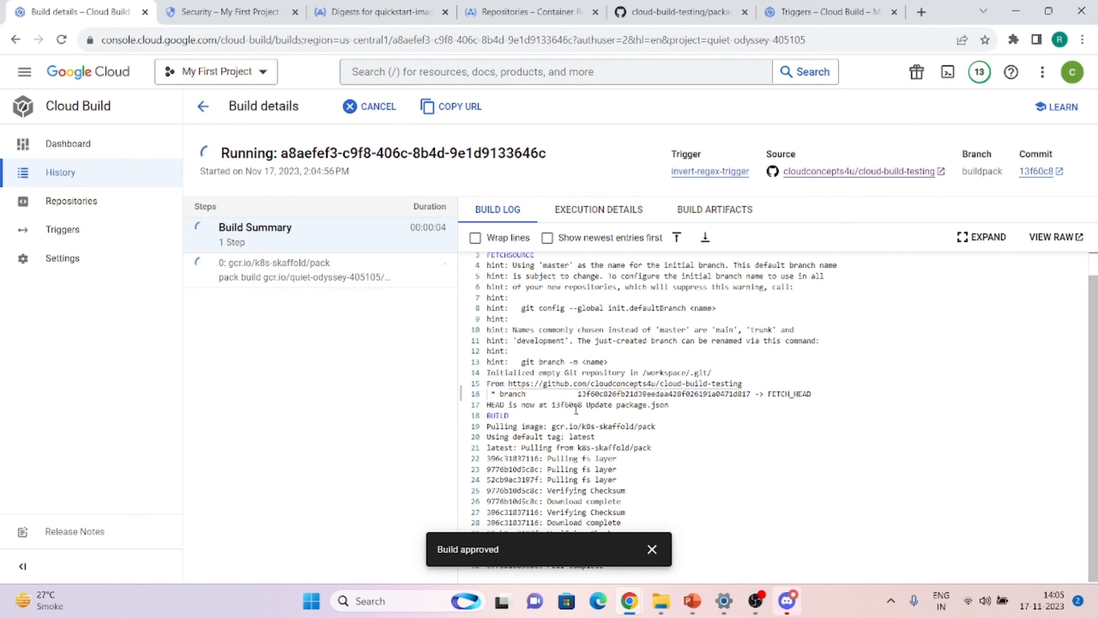
pyautogui.click(652, 549)
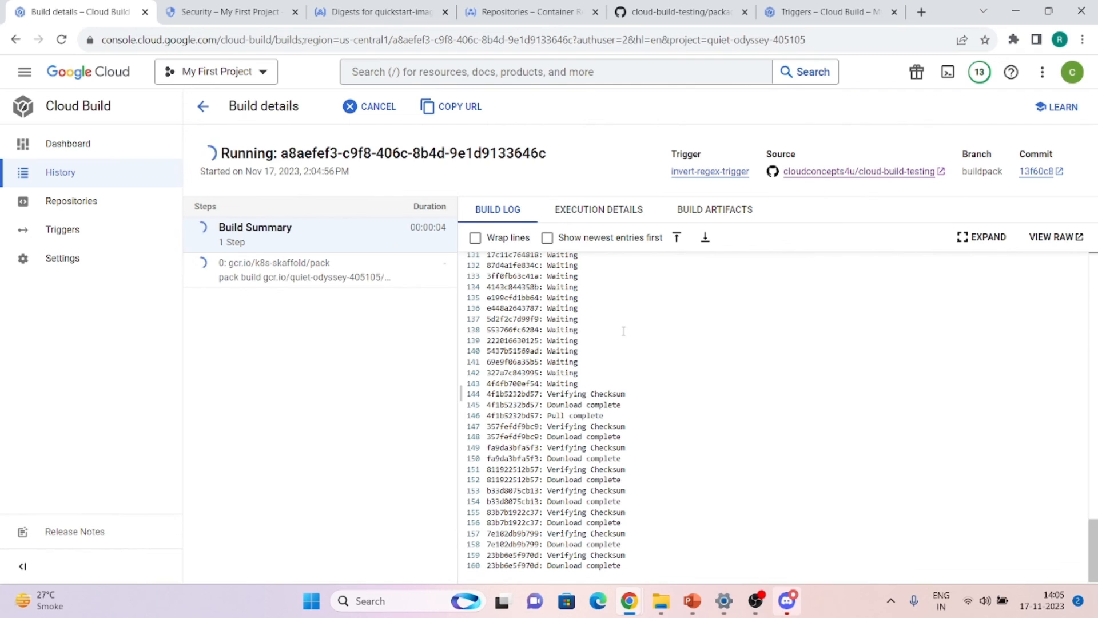
# Open Triggers, start a new trigger form, scroll through it, then cancel it
pyautogui.click(50, 139)
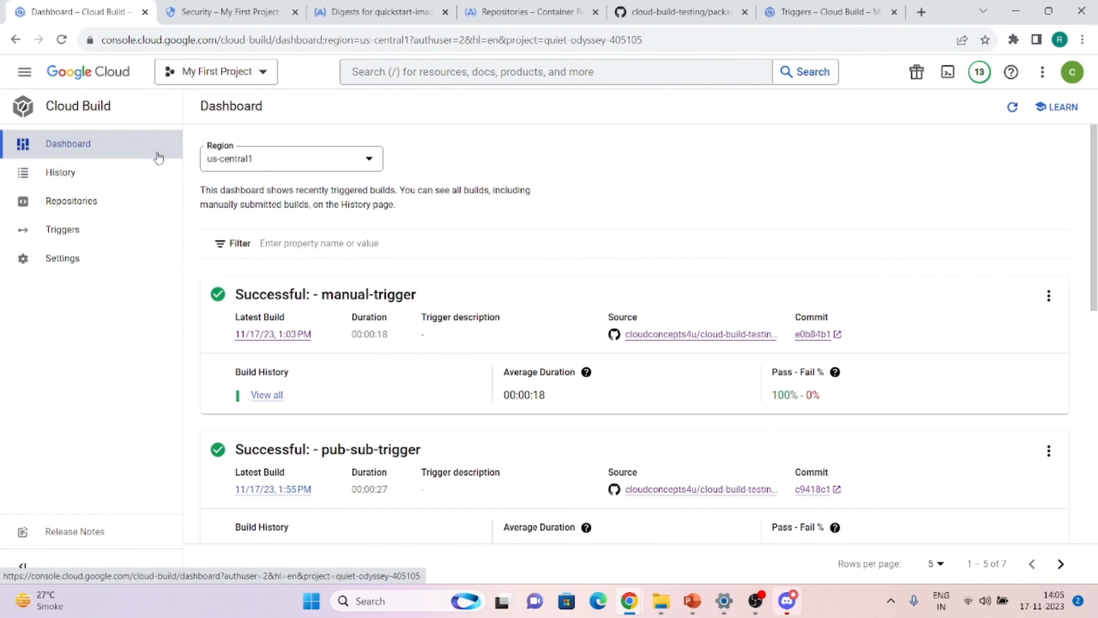
pyautogui.click(76, 229)
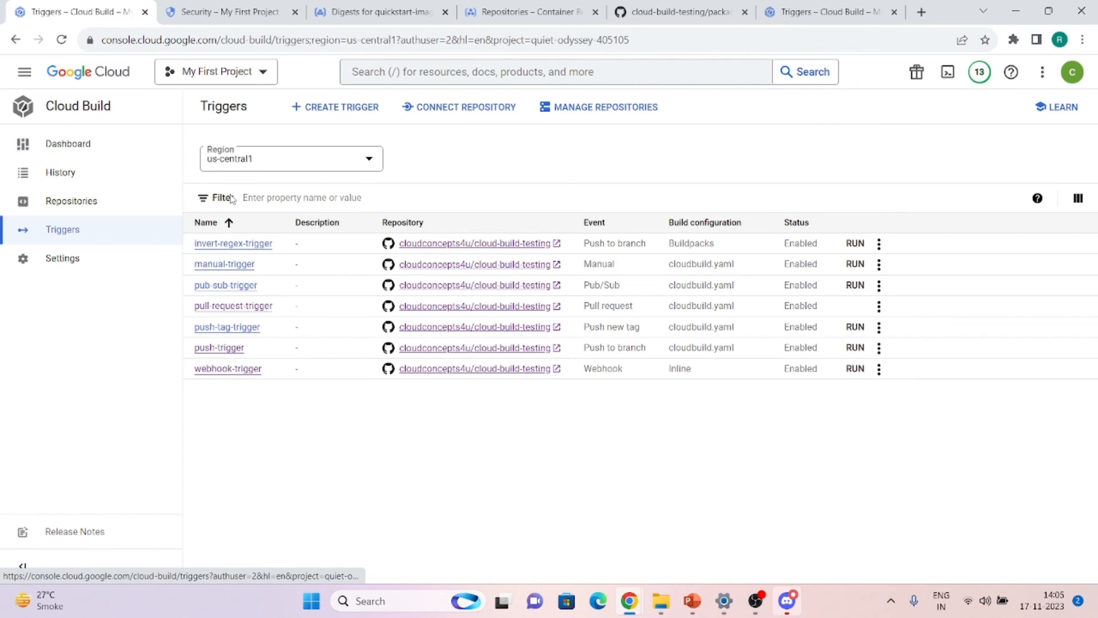
pyautogui.click(313, 113)
pyautogui.scroll(-10, 307, 372)
pyautogui.scroll(-1, 307, 375)
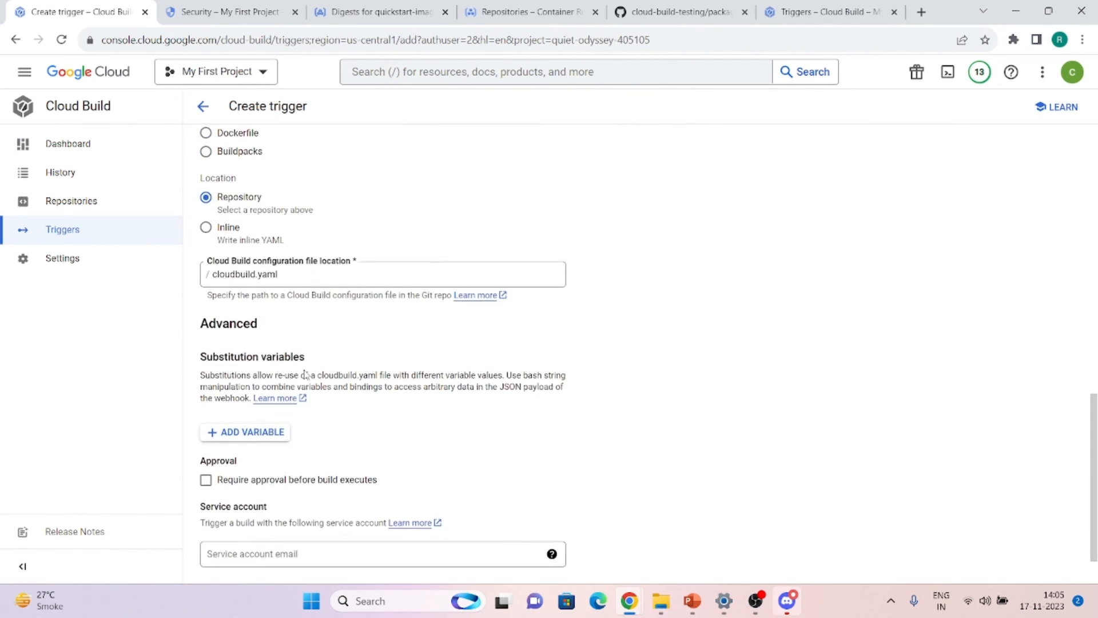
pyautogui.scroll(-1, 306, 375)
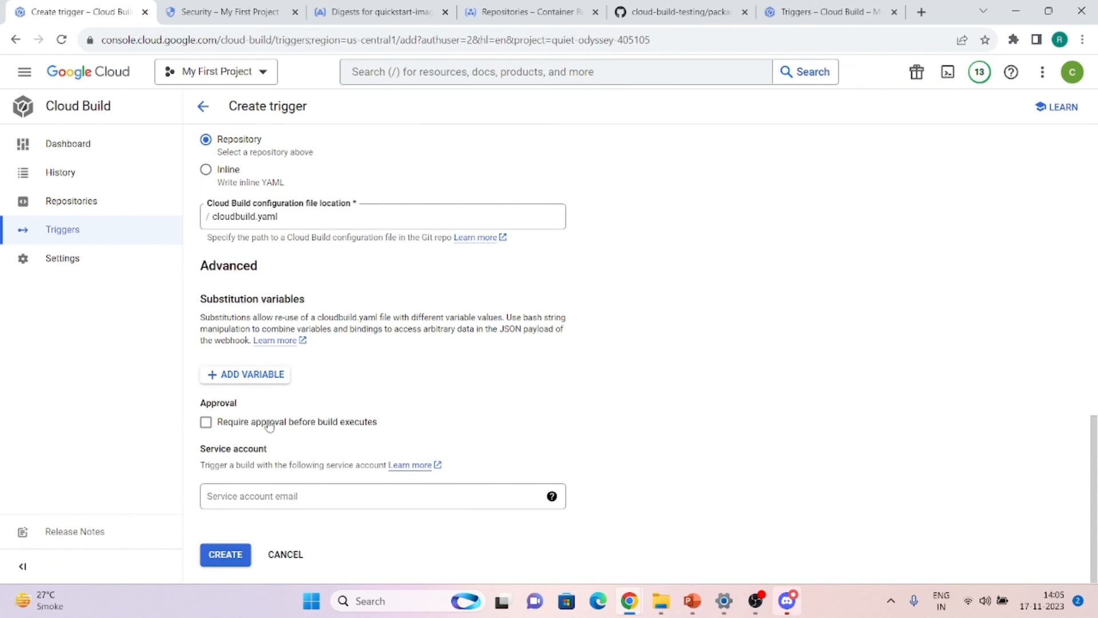
pyautogui.scroll(1, 321, 250)
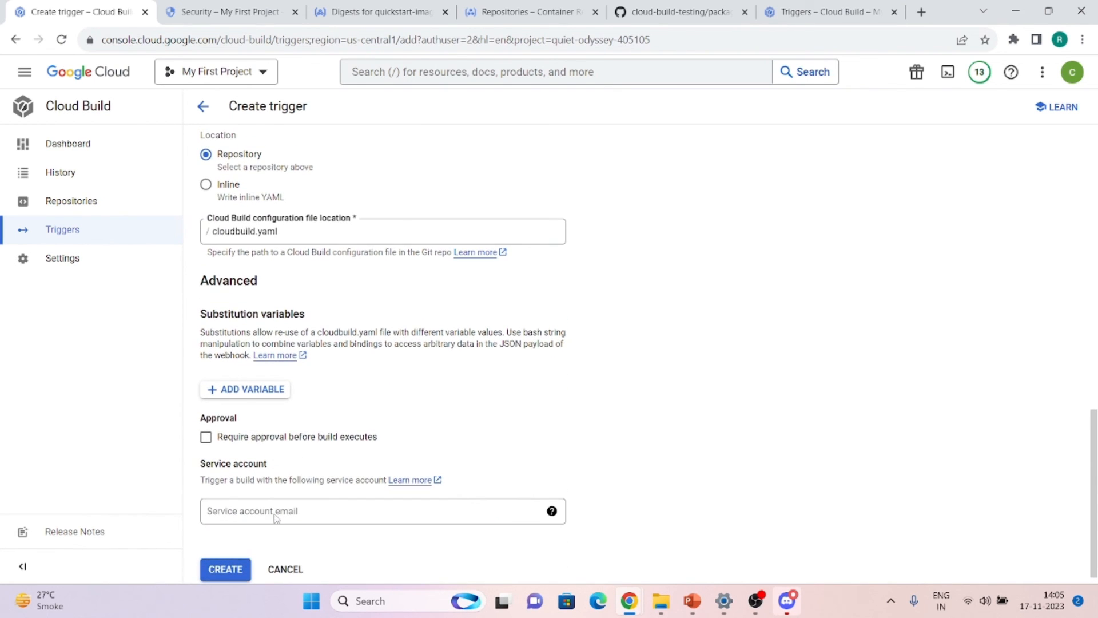
pyautogui.scroll(10, 308, 450)
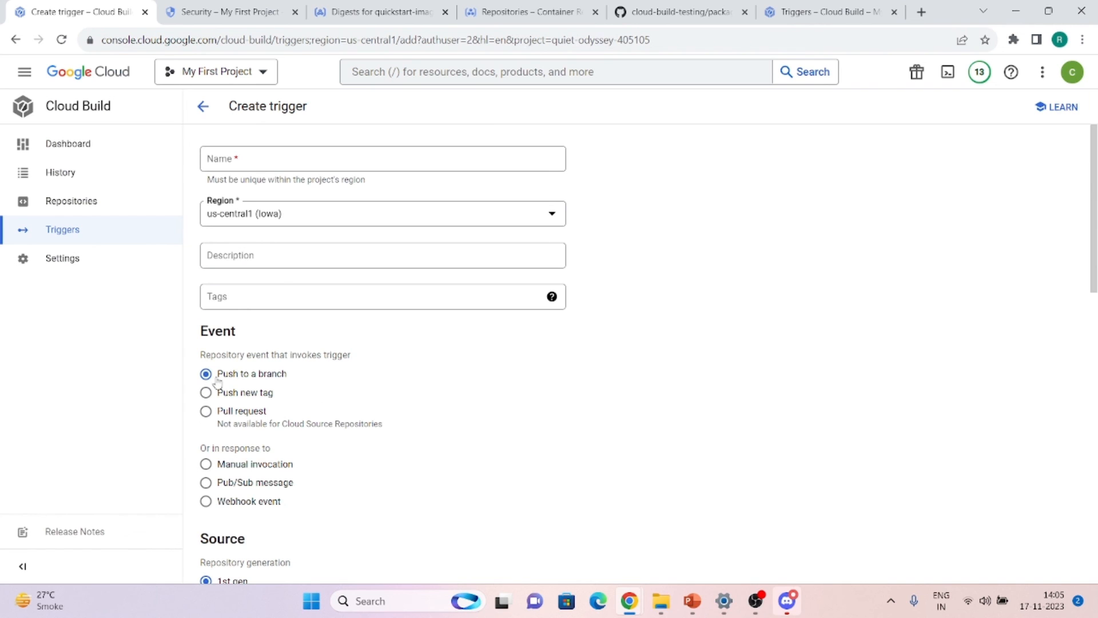
pyautogui.scroll(-10, 239, 432)
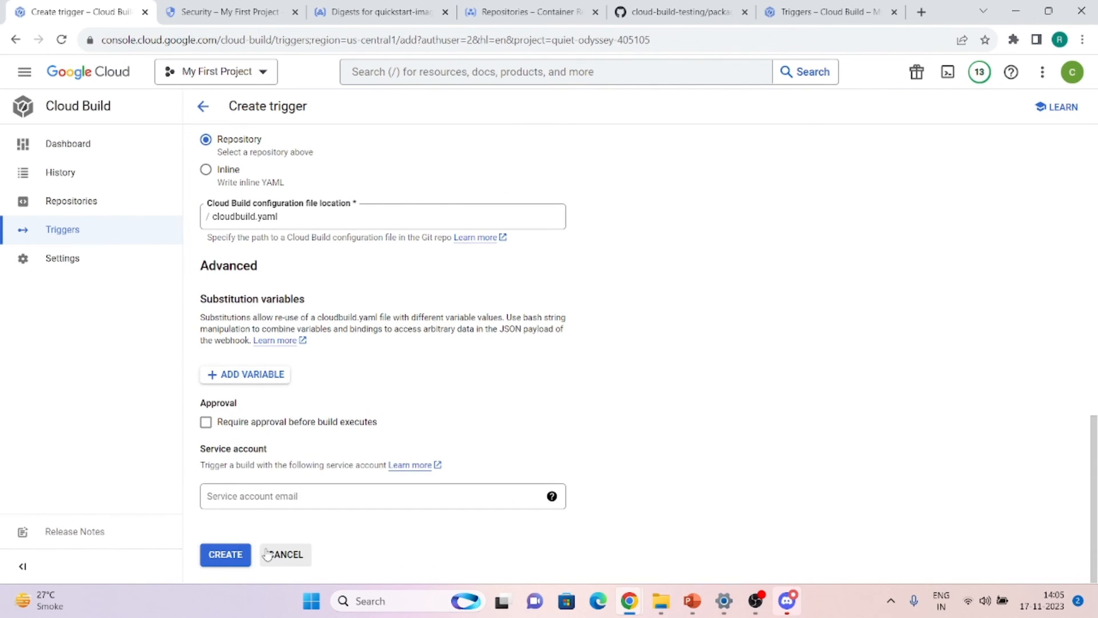
pyautogui.scroll(10, 255, 292)
pyautogui.scroll(-10, 256, 291)
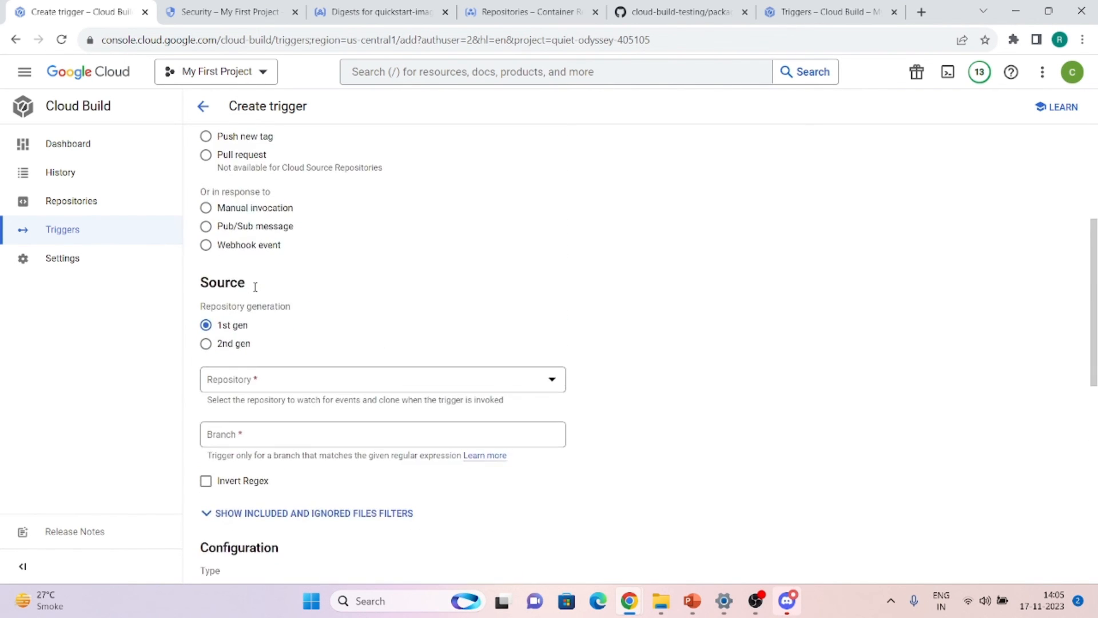
pyautogui.click(286, 558)
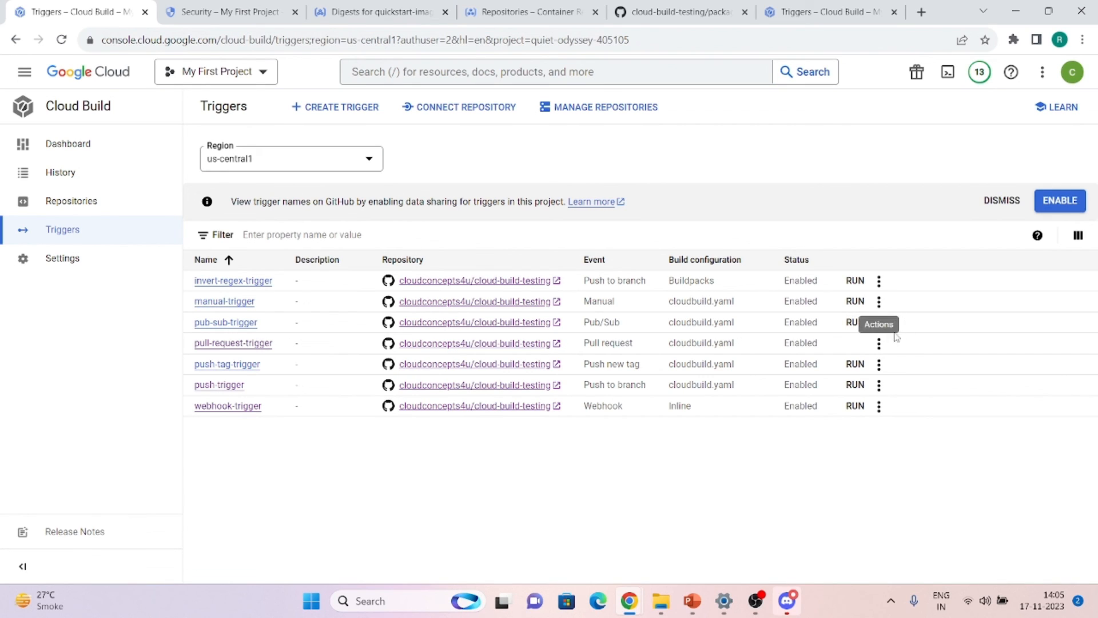
# Choose to run manual-trigger on a schedule from its actions menu
pyautogui.click(879, 343)
pyautogui.click(765, 436)
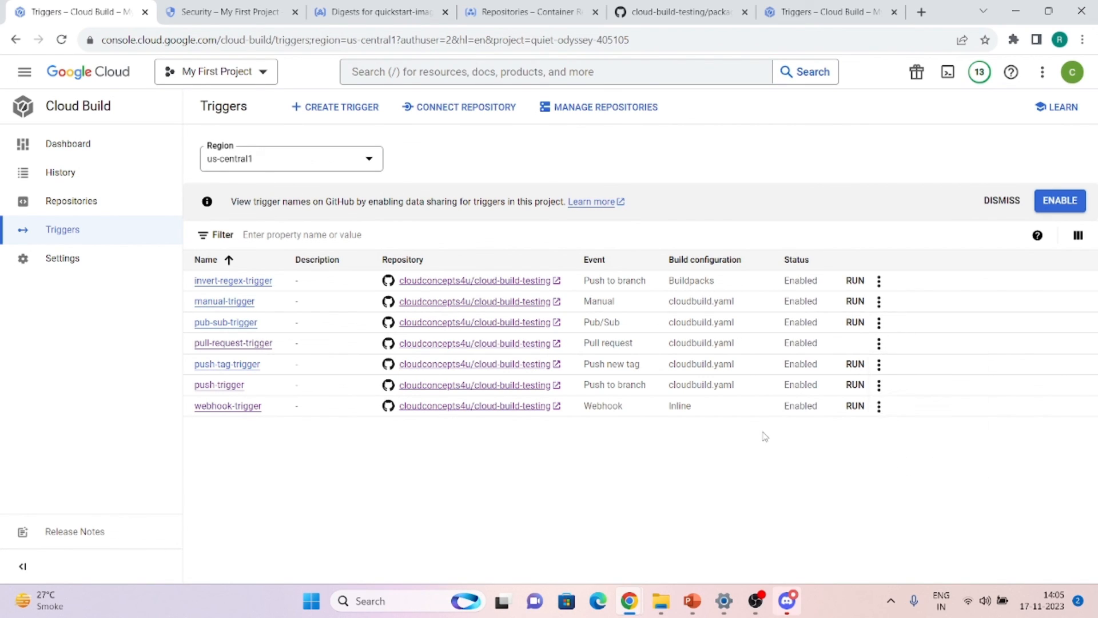
pyautogui.click(880, 302)
pyautogui.click(896, 394)
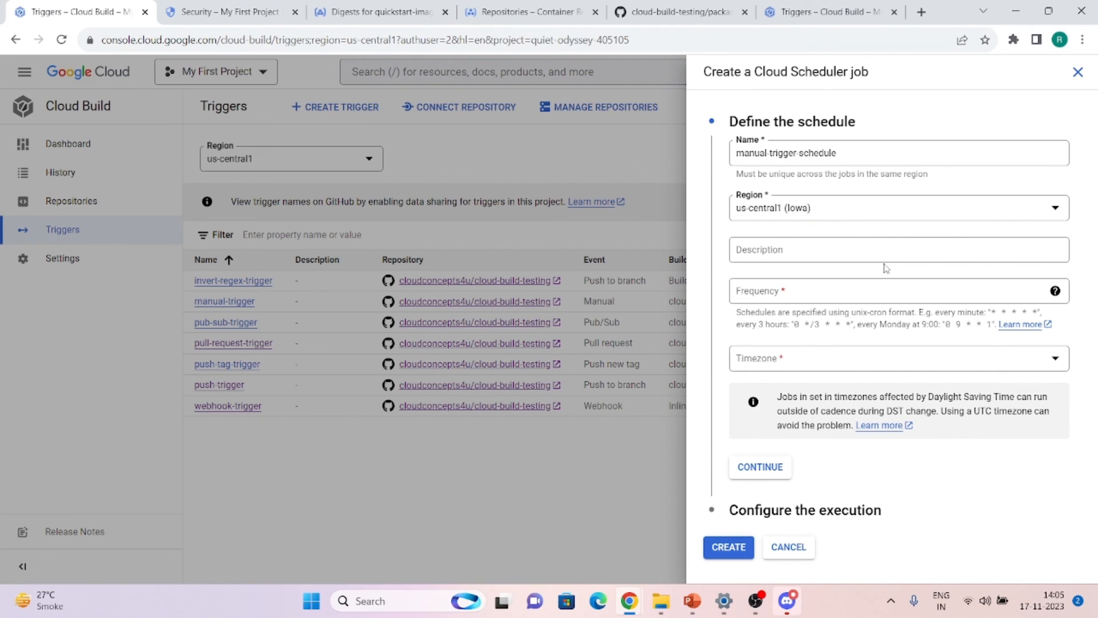
pyautogui.click(834, 289)
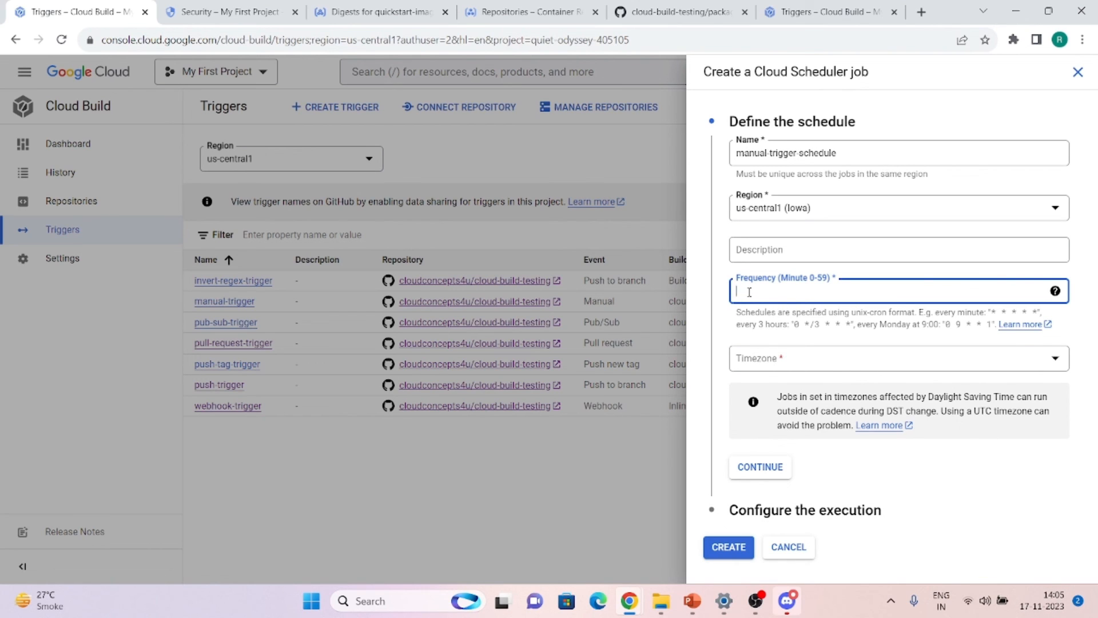
pyautogui.write('0 0')
pyautogui.click(771, 359)
pyautogui.click(779, 352)
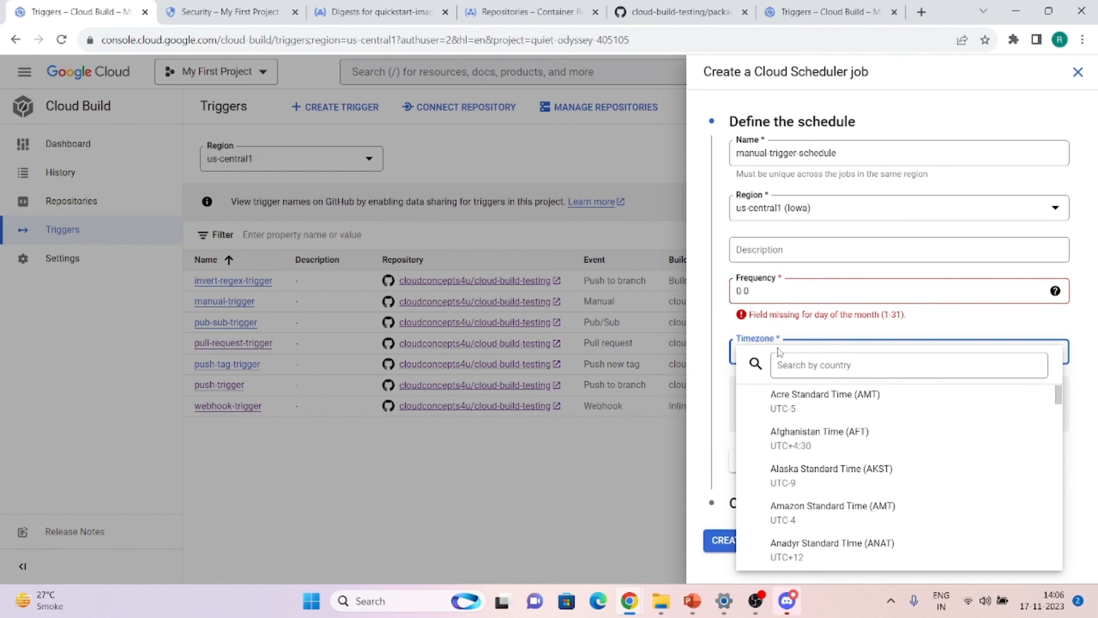
pyautogui.click(788, 363)
pyautogui.write('india')
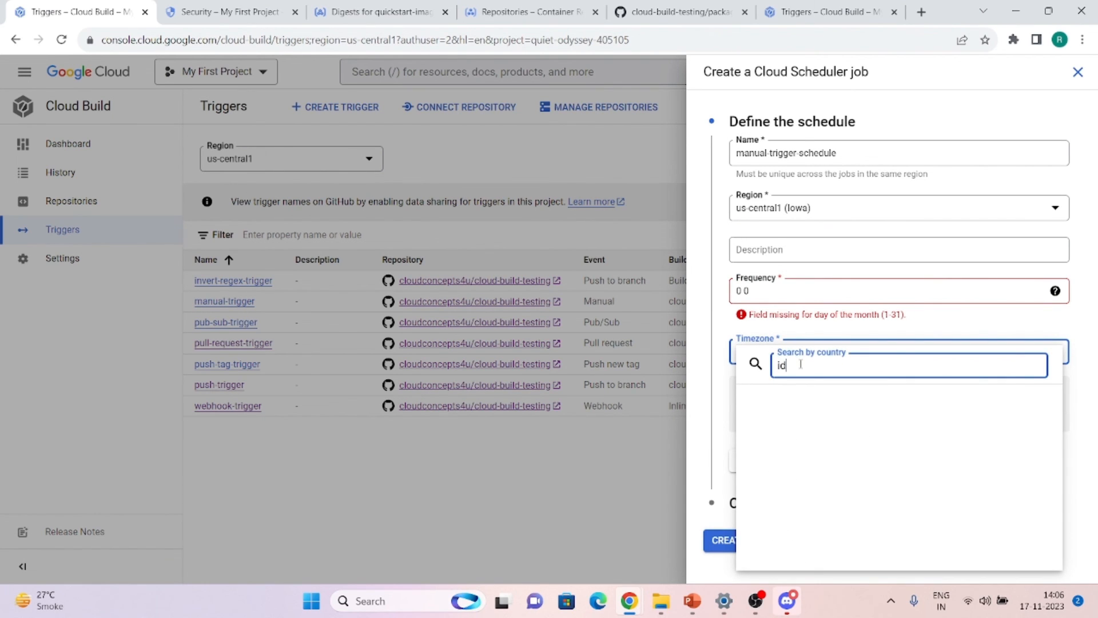
pyautogui.click(779, 395)
pyautogui.click(782, 394)
pyautogui.click(758, 293)
pyautogui.press('BackSpace')
pyautogui.press('BackSpace')
pyautogui.press('BackSpace')
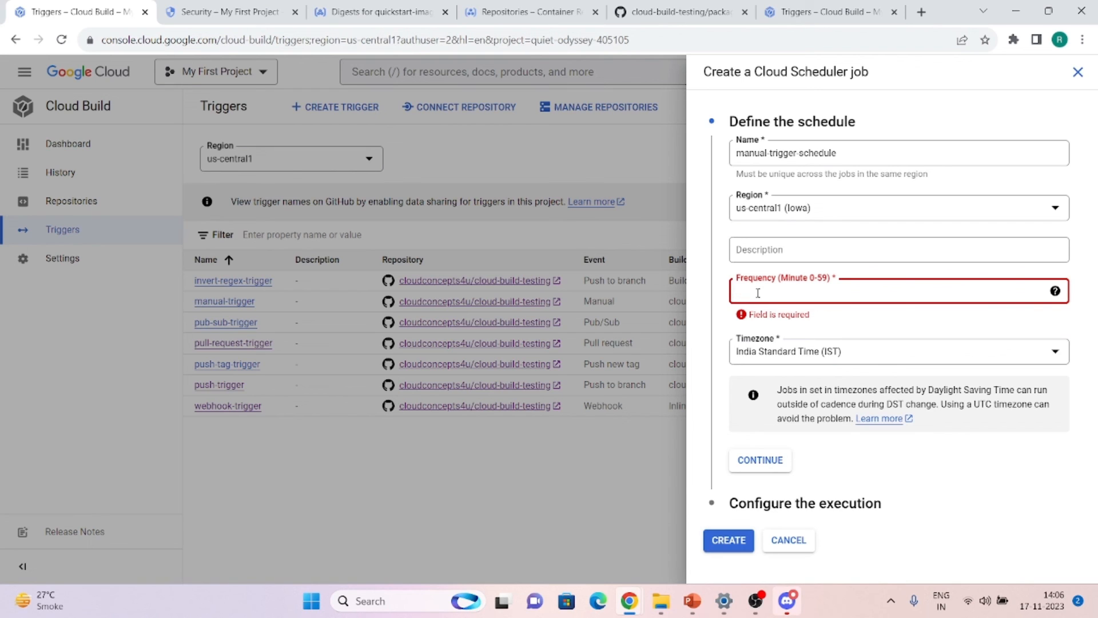
pyautogui.write('10 ')
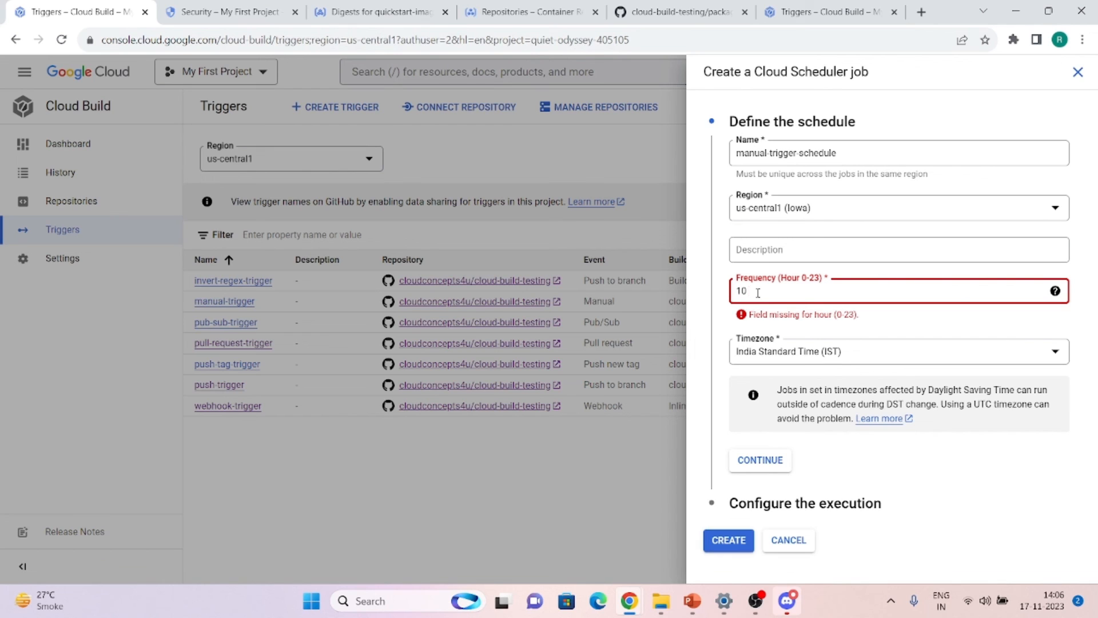
pyautogui.write('14 17 ')
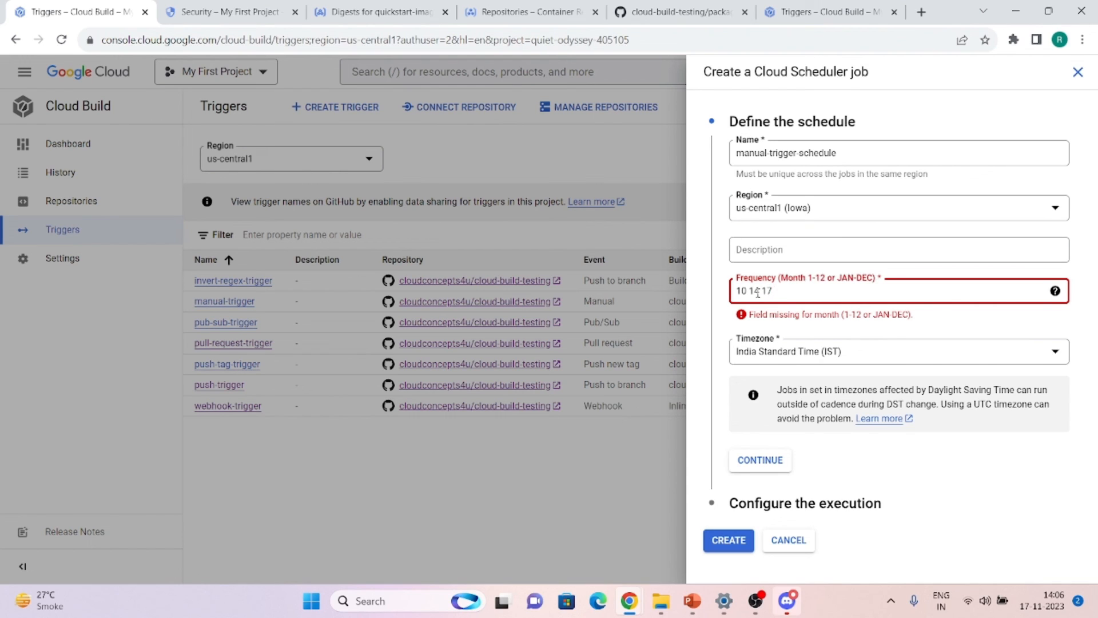
pyautogui.write('11 ')
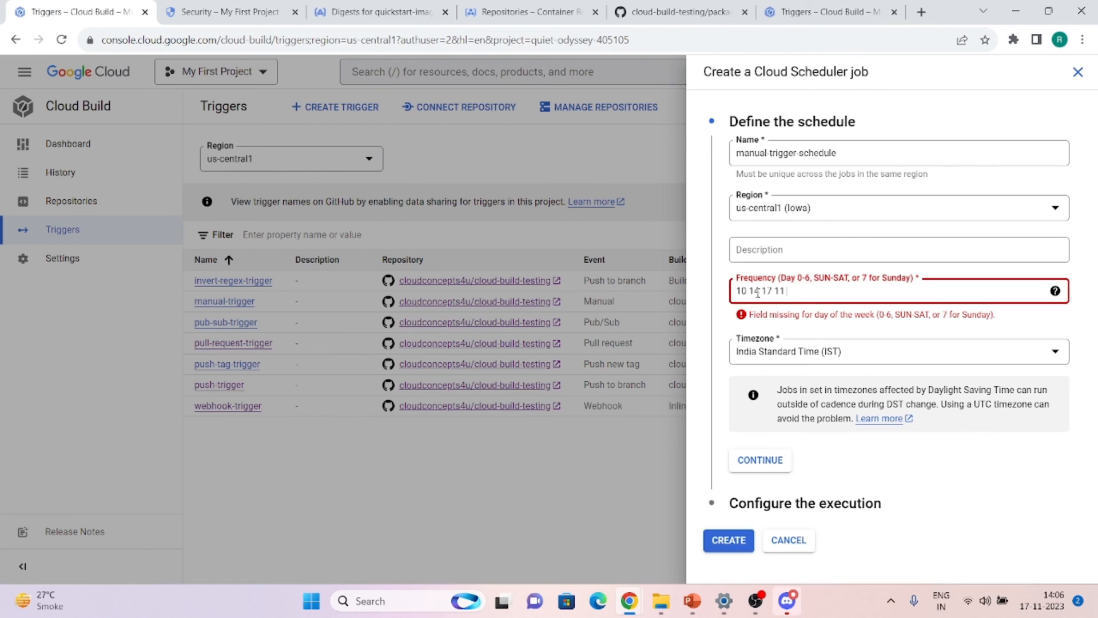
pyautogui.write('0-6')
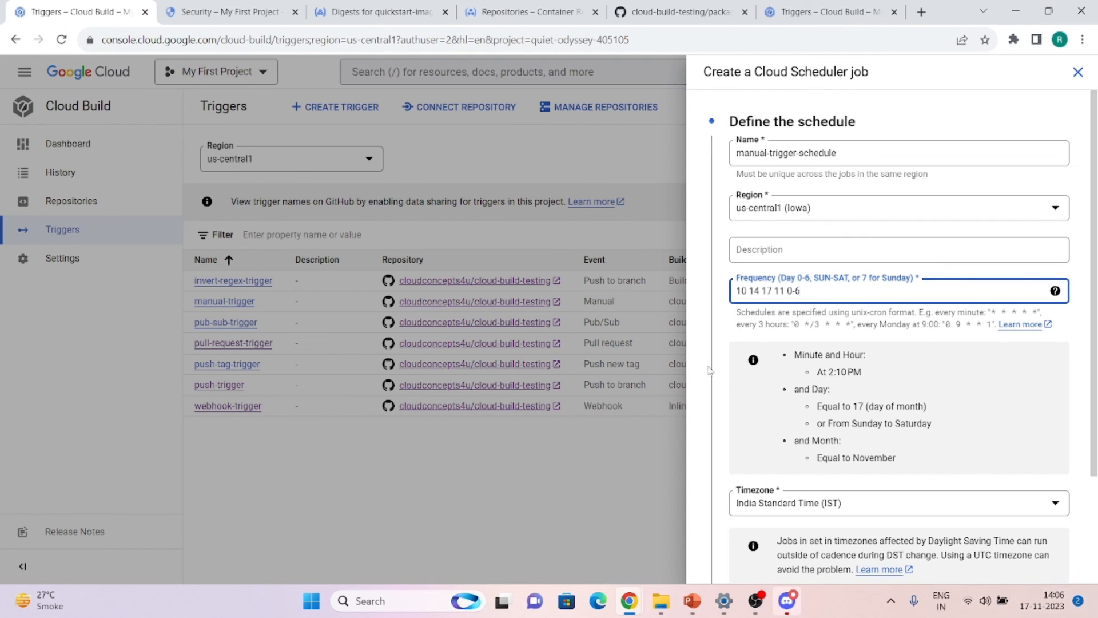
# Change the schedule's minute to 08 and continue past the schedule step
pyautogui.click(745, 289)
pyautogui.press('BackSpace')
pyautogui.press('BackSpace')
pyautogui.write('08')
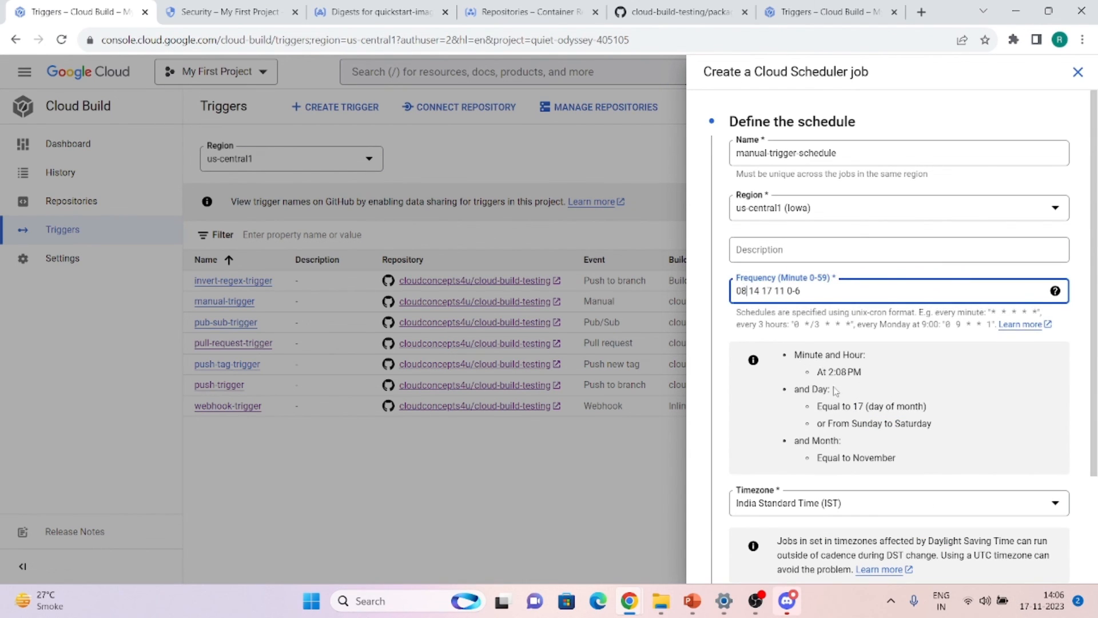
pyautogui.scroll(-1, 816, 422)
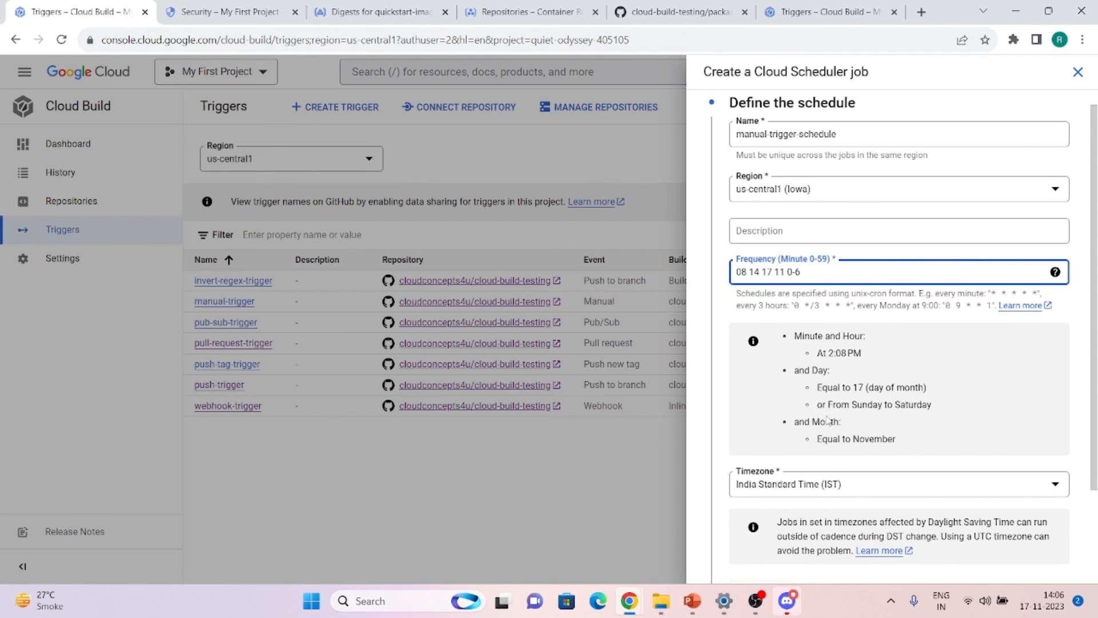
pyautogui.scroll(-4, 839, 435)
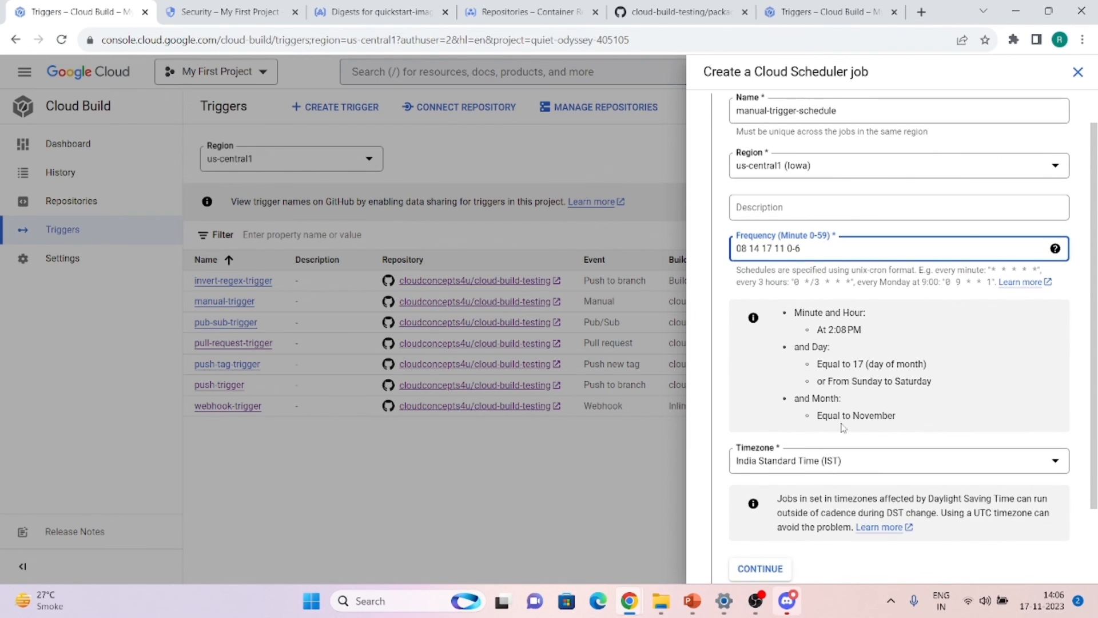
pyautogui.click(776, 482)
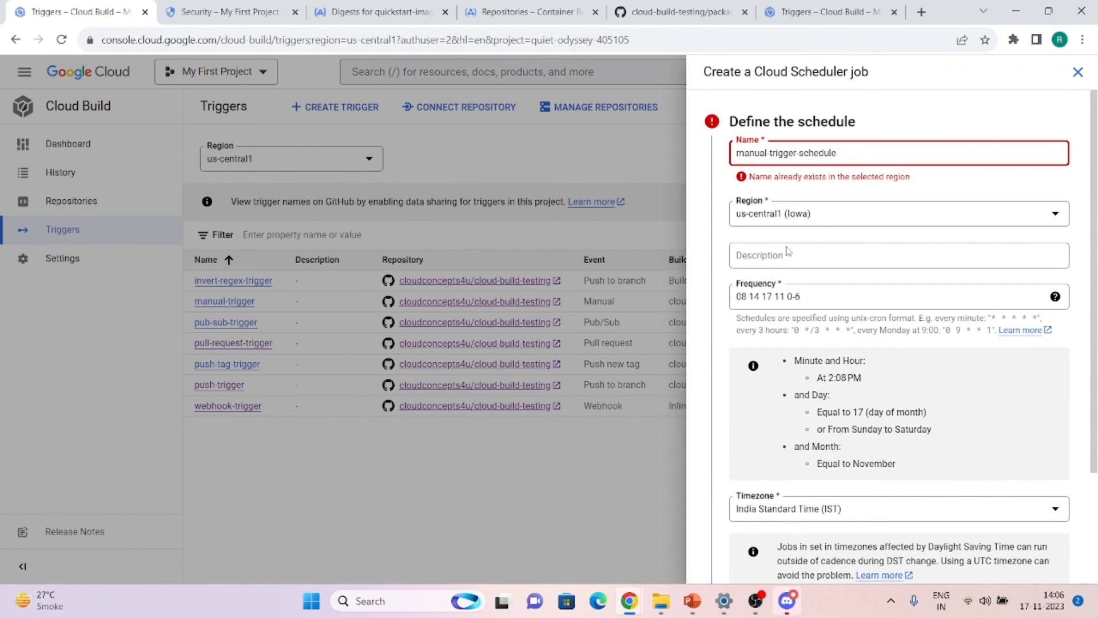
# Append -1 to the job name, use the Compute Engine default service account, and create it
pyautogui.write('-1')
pyautogui.scroll(-2, 854, 153)
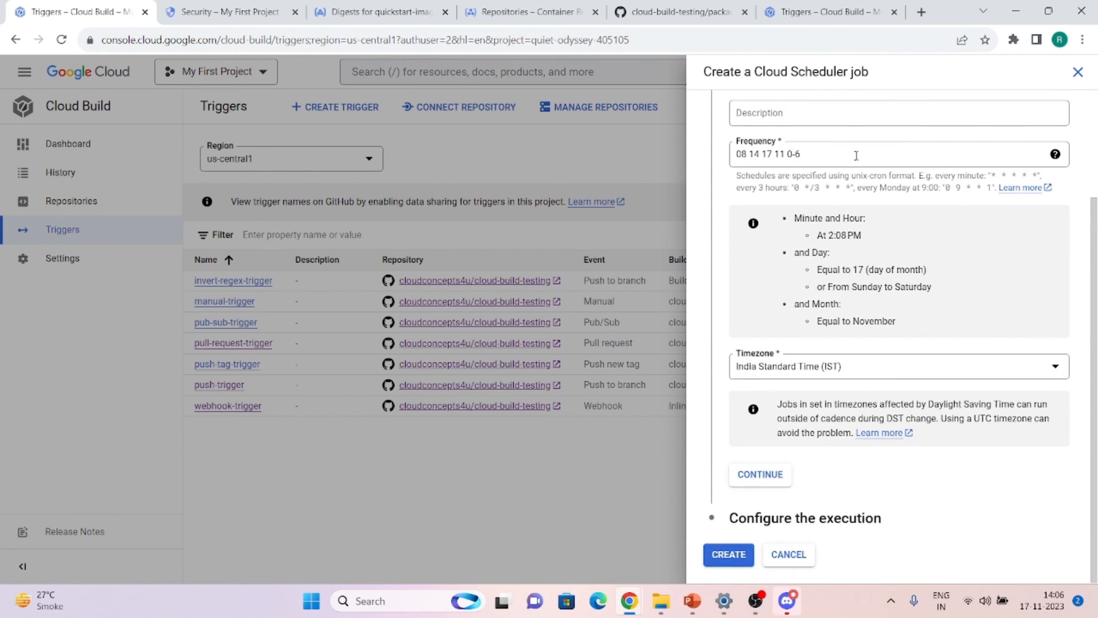
pyautogui.click(753, 480)
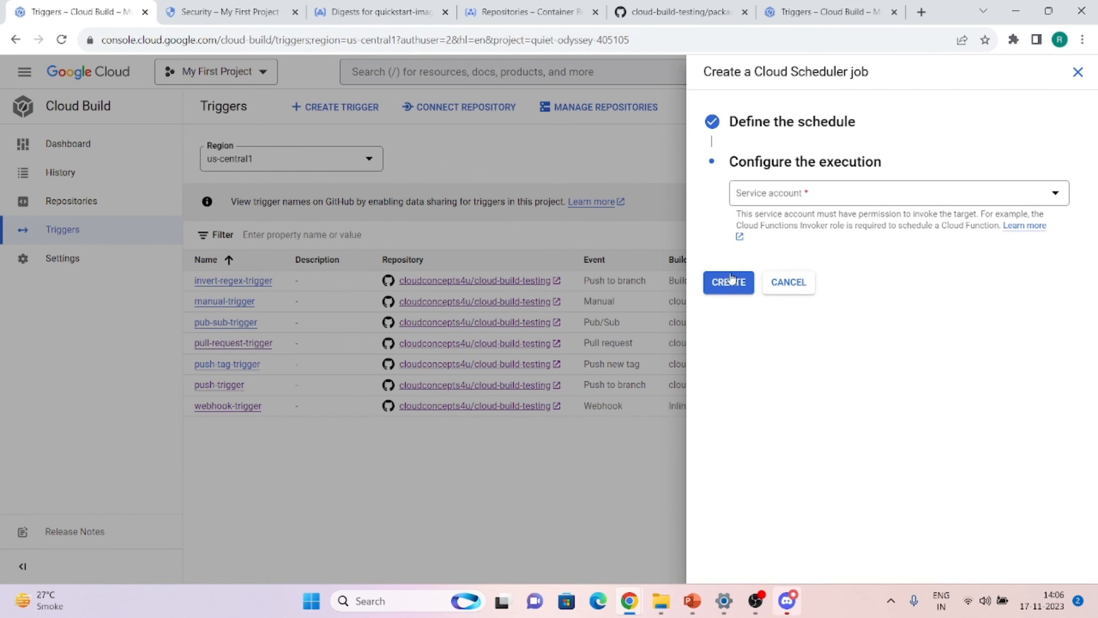
pyautogui.click(778, 203)
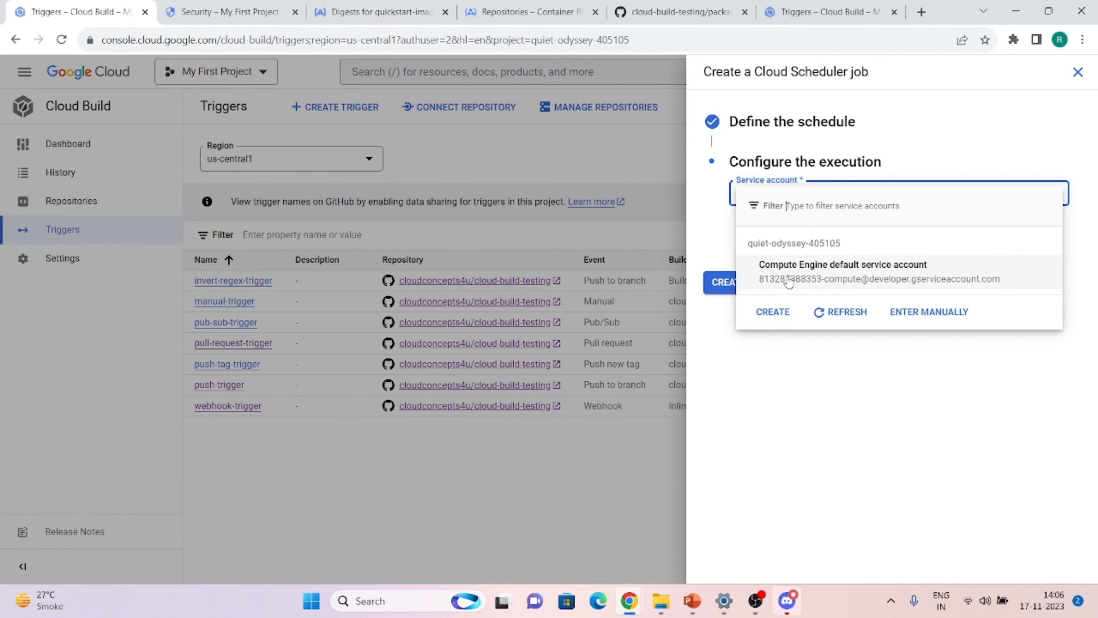
pyautogui.click(776, 267)
pyautogui.click(735, 279)
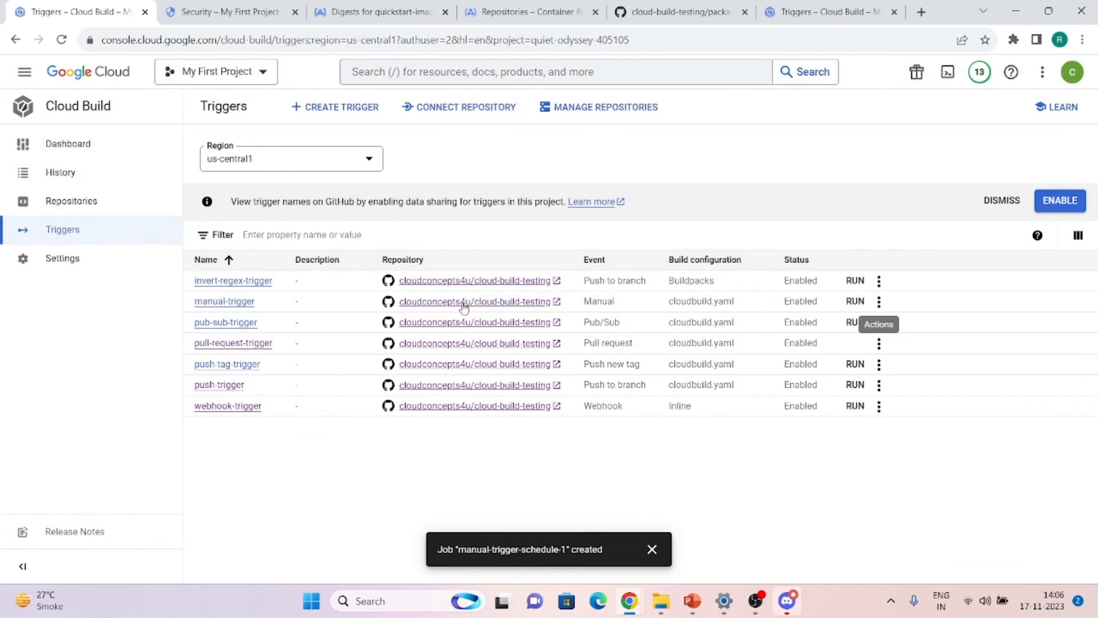
# Review build a8aefef3's log, then return to History showing new manual-trigger build 6a40cc5d
pyautogui.click(67, 184)
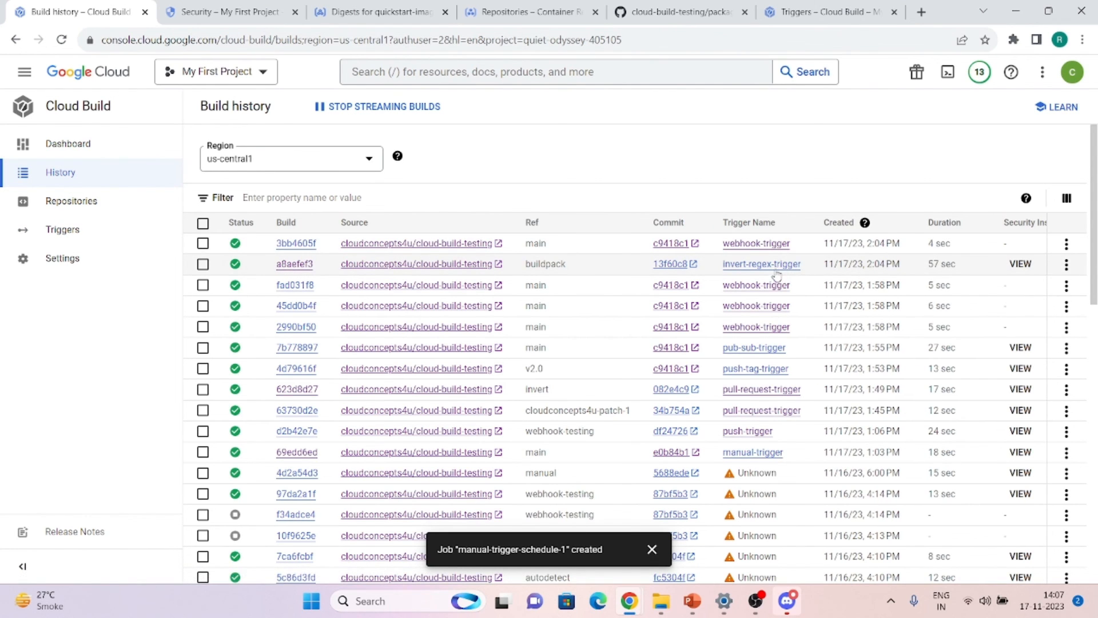
pyautogui.click(284, 266)
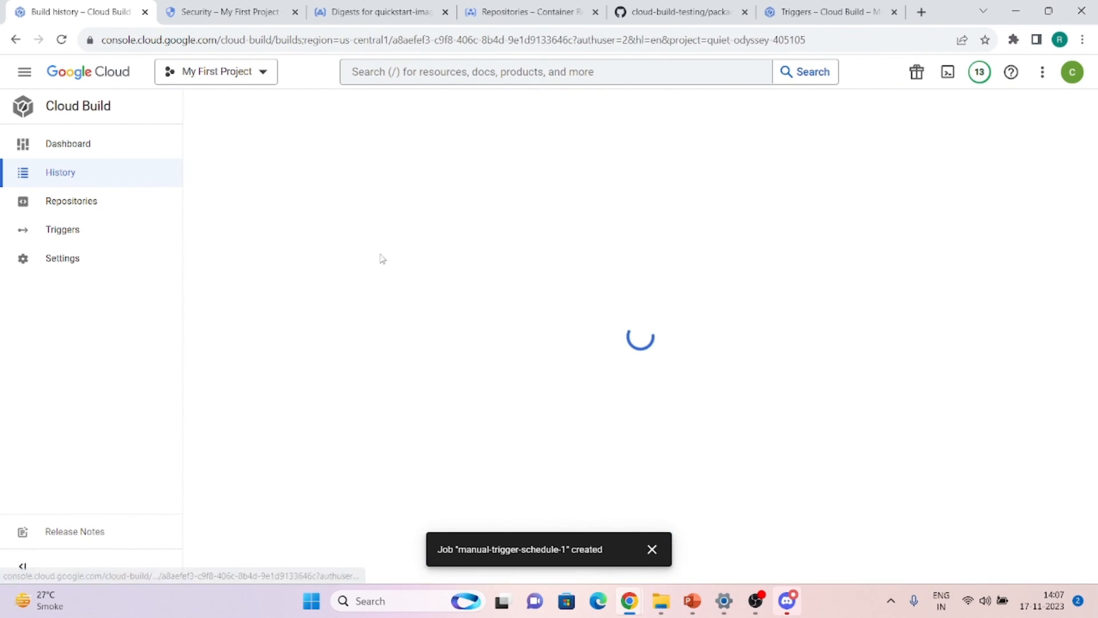
pyautogui.scroll(-20, 635, 364)
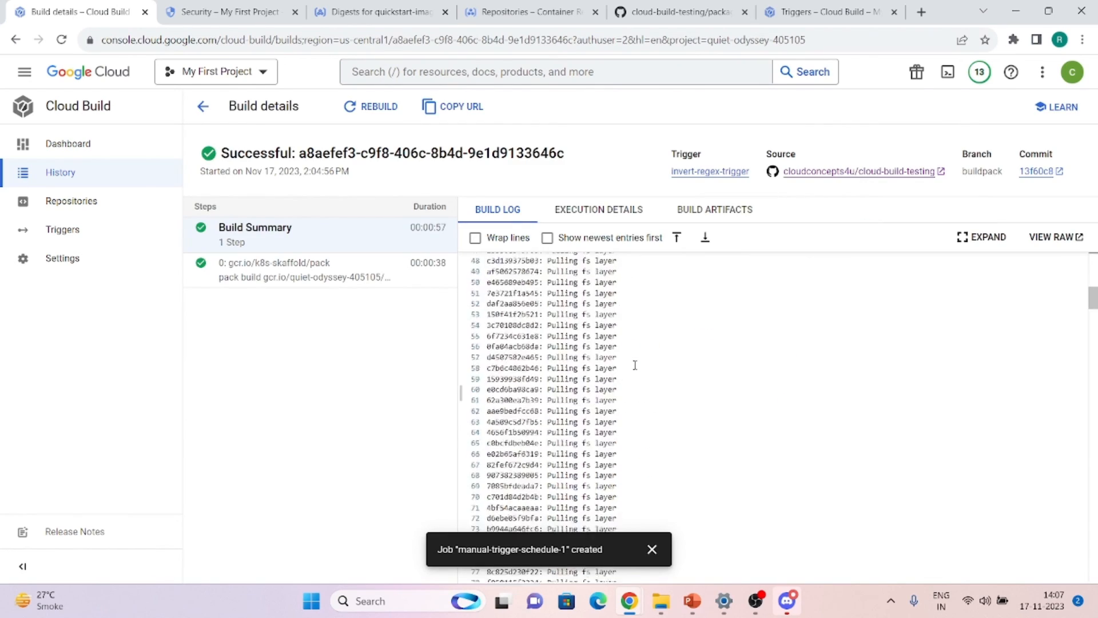
pyautogui.scroll(-12, 635, 365)
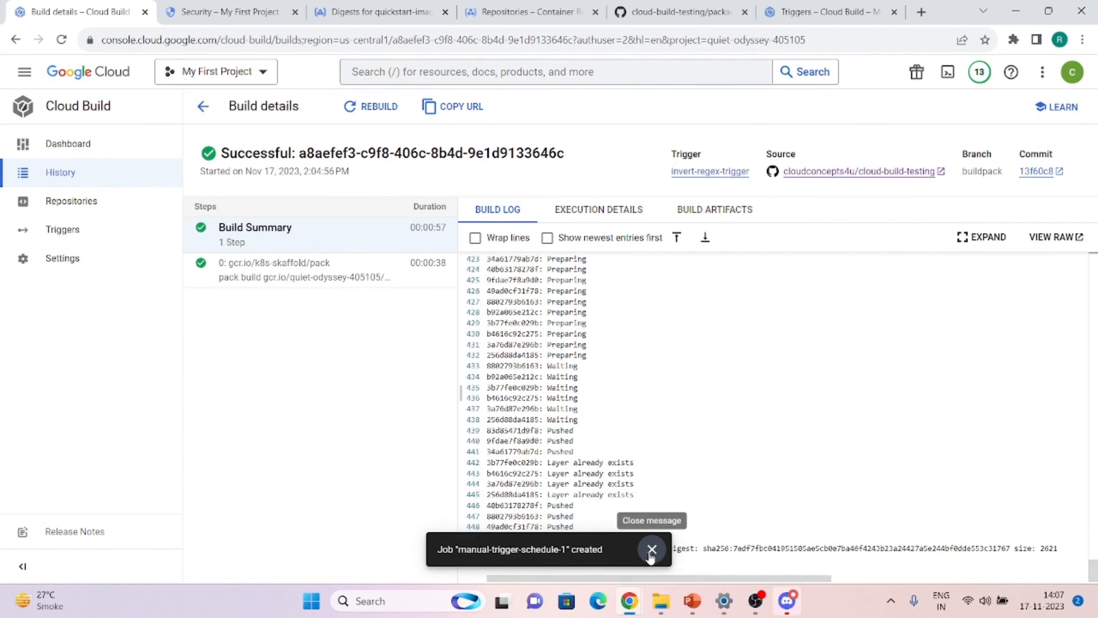
pyautogui.click(652, 549)
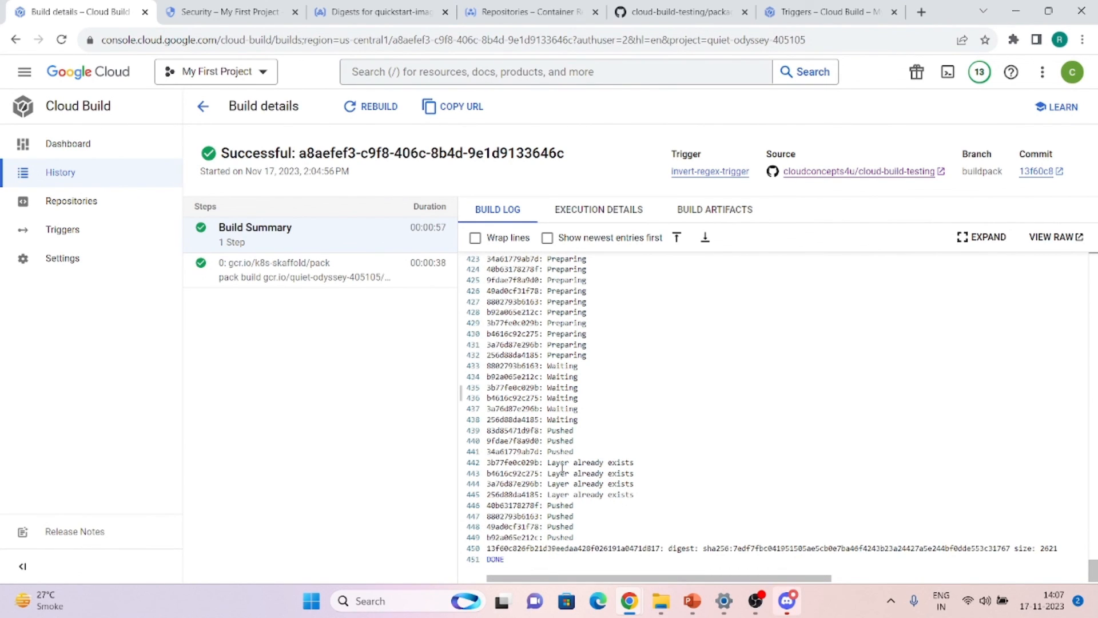
pyautogui.scroll(2, 647, 478)
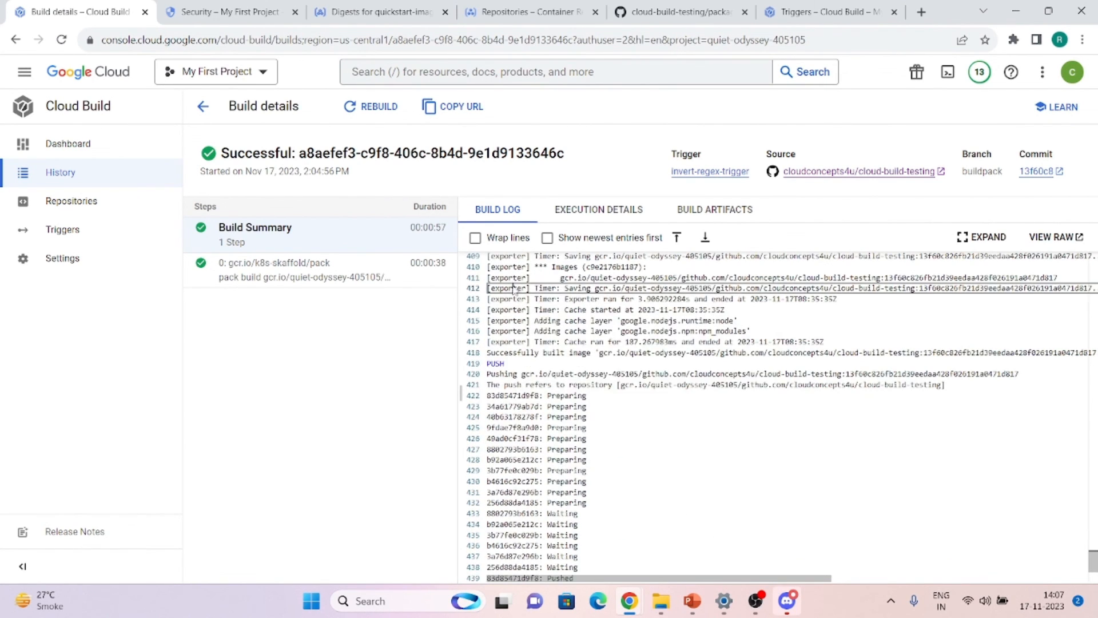
pyautogui.rightClick(514, 287)
pyautogui.click(513, 287)
pyautogui.click(202, 106)
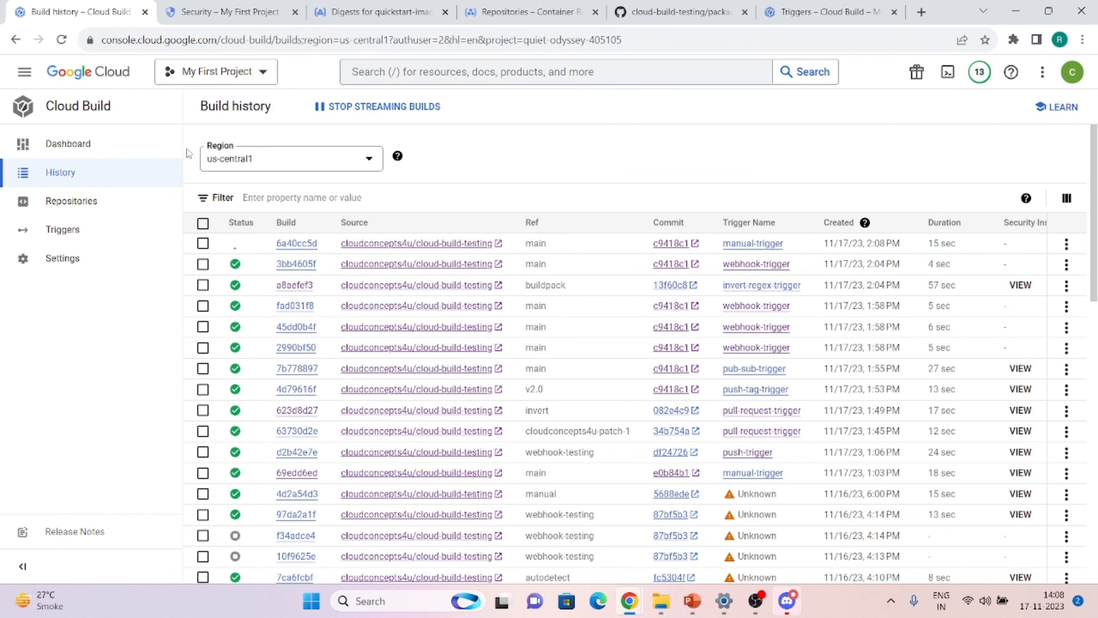
# Browse Cloud Build's Settings, Triggers, Repositories and History pages, then the dashboard
pyautogui.click(51, 259)
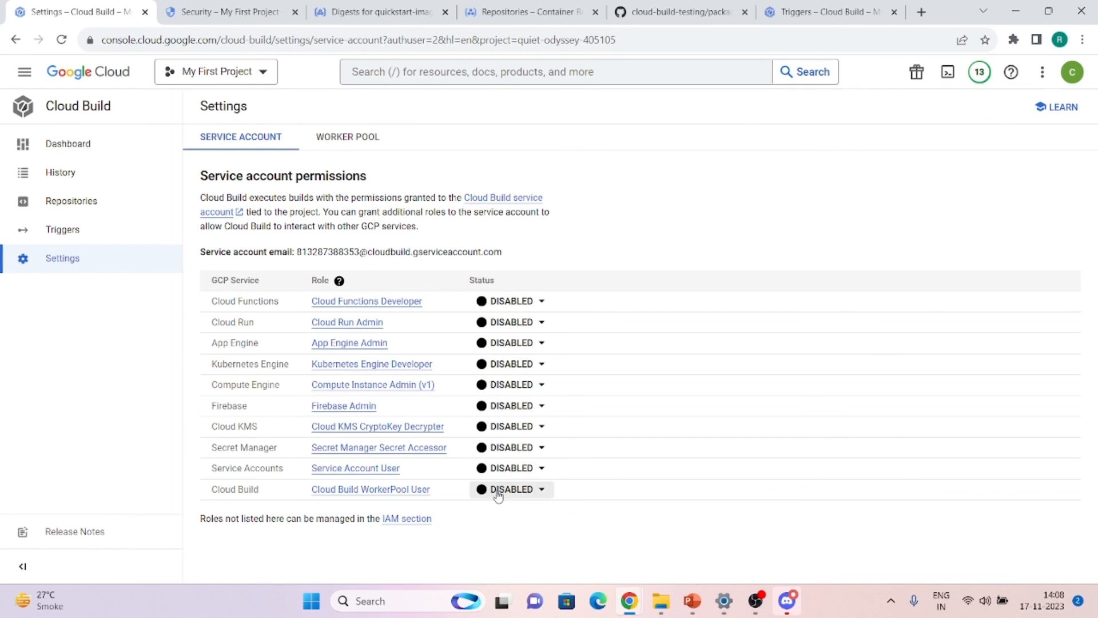
pyautogui.click(83, 233)
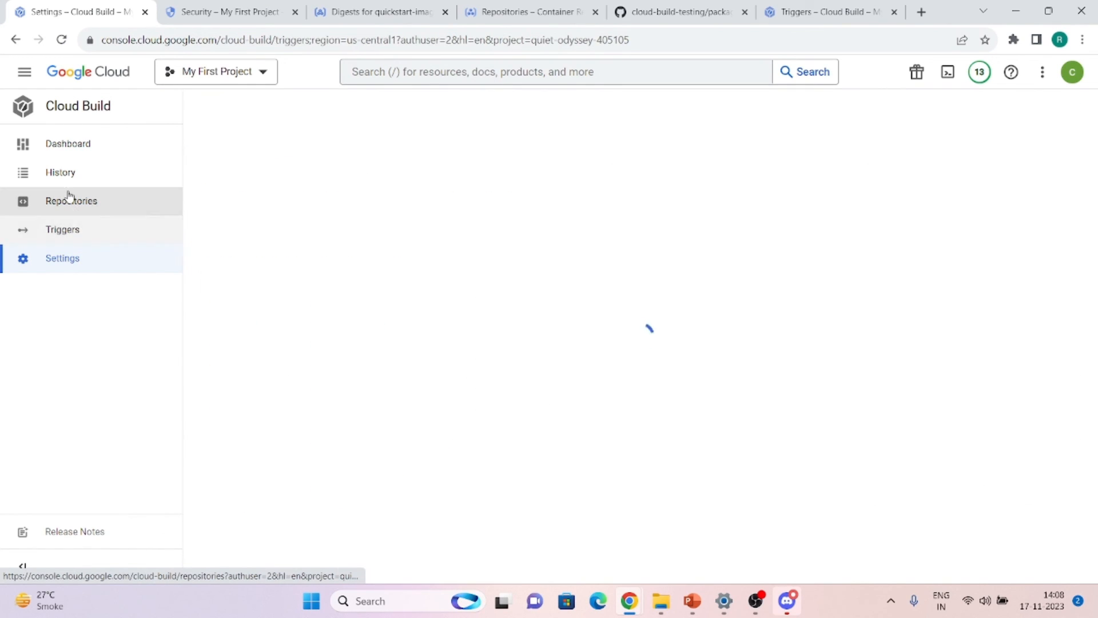
pyautogui.click(69, 199)
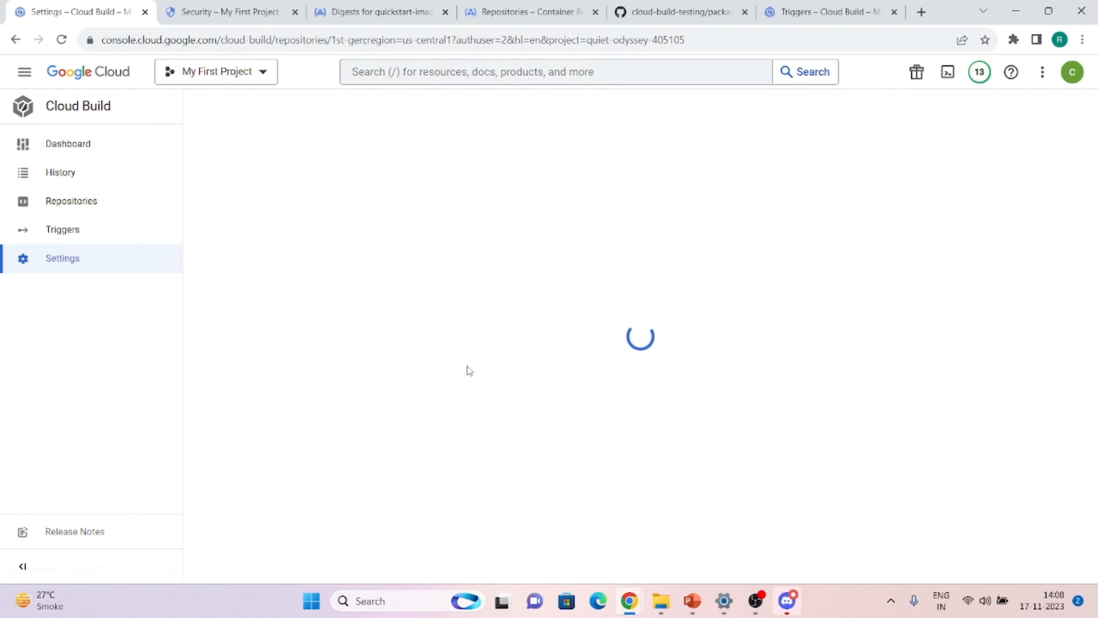
pyautogui.click(67, 208)
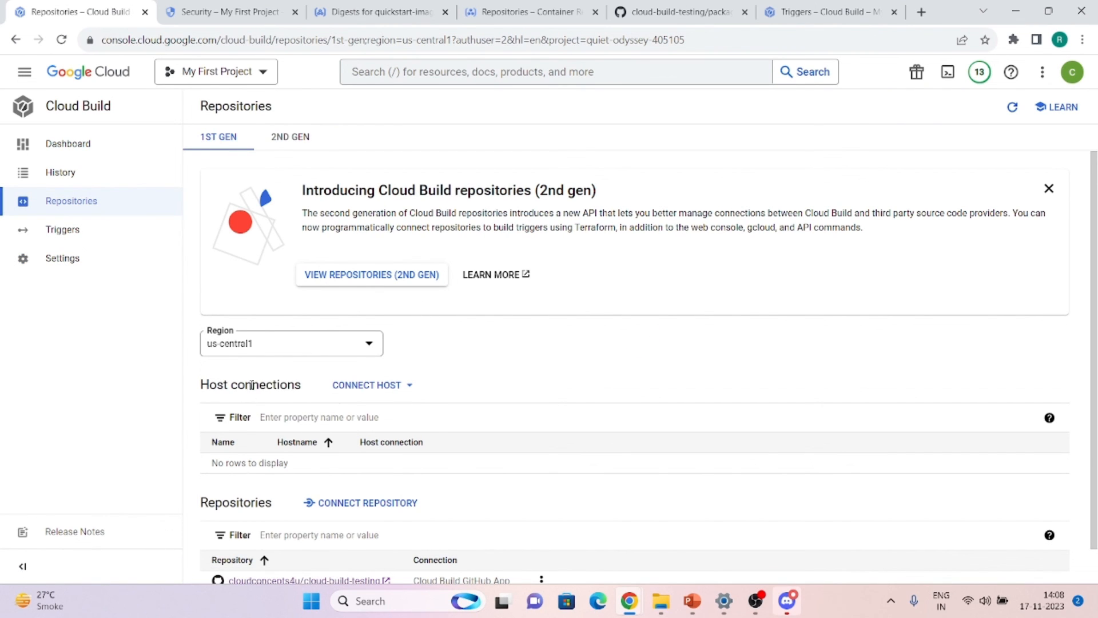
pyautogui.scroll(-1, 252, 373)
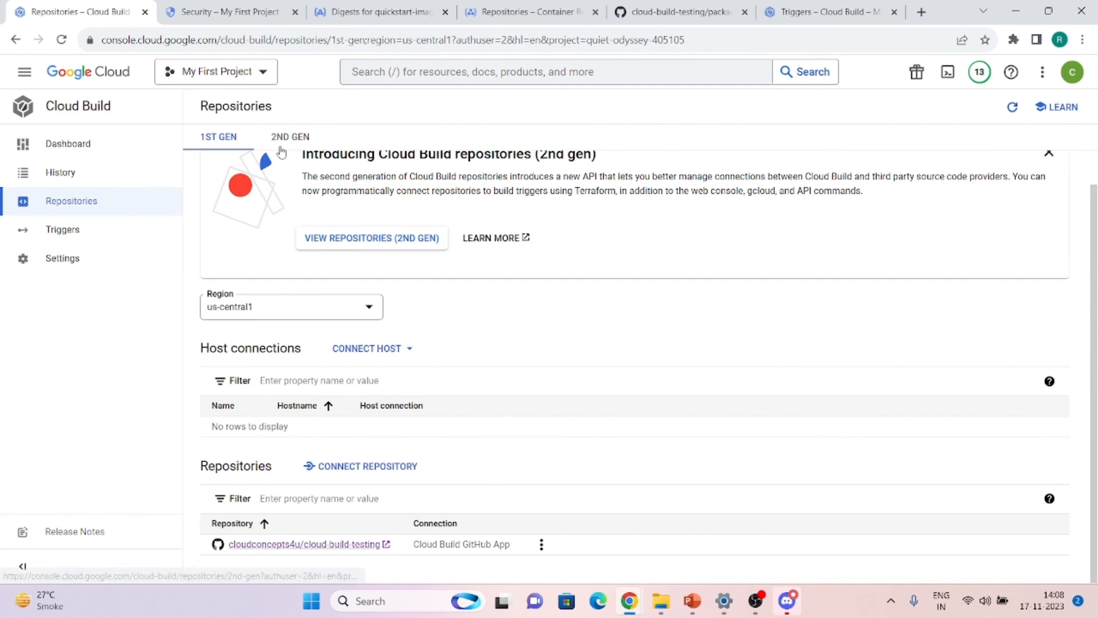
pyautogui.click(67, 176)
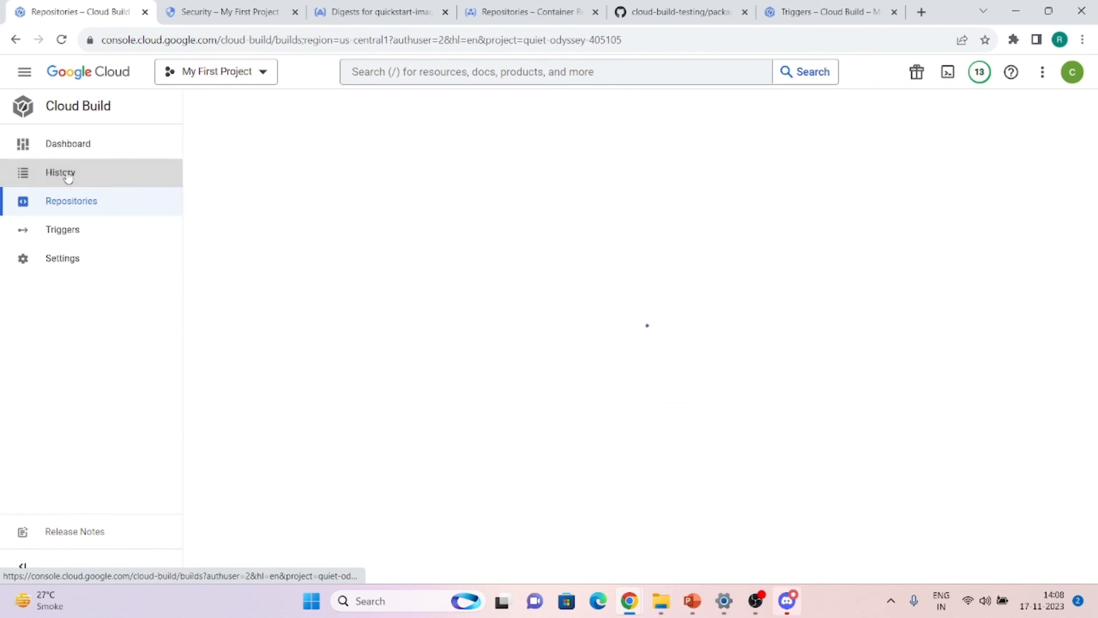
pyautogui.click(70, 145)
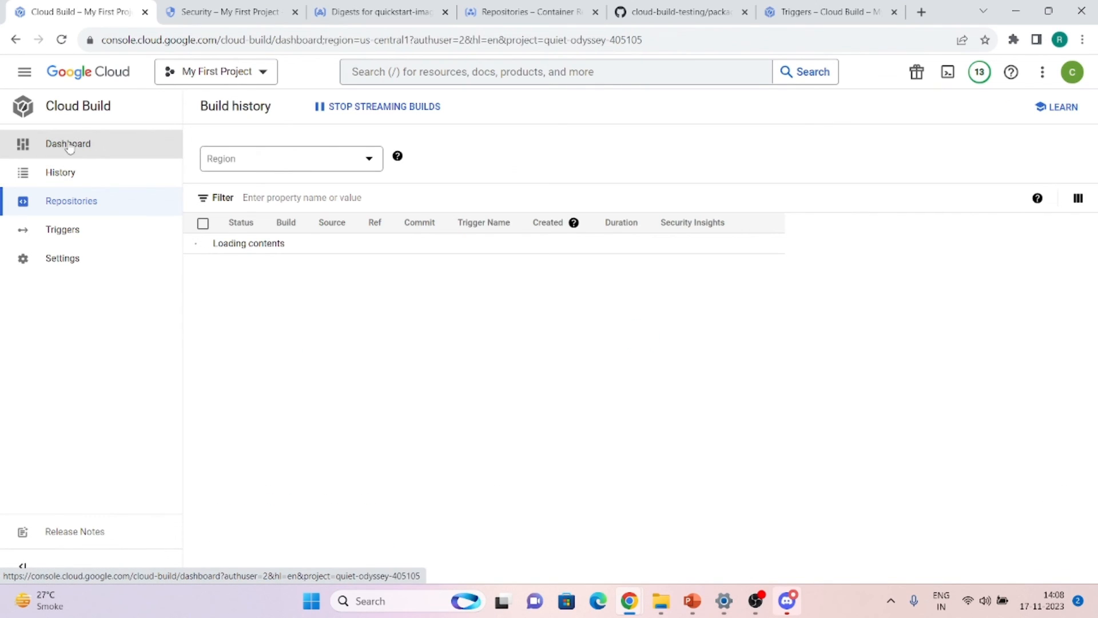
# Check the private worker pools in Settings, then return to the us-central1 dashboard
pyautogui.moveTo(627, 401)
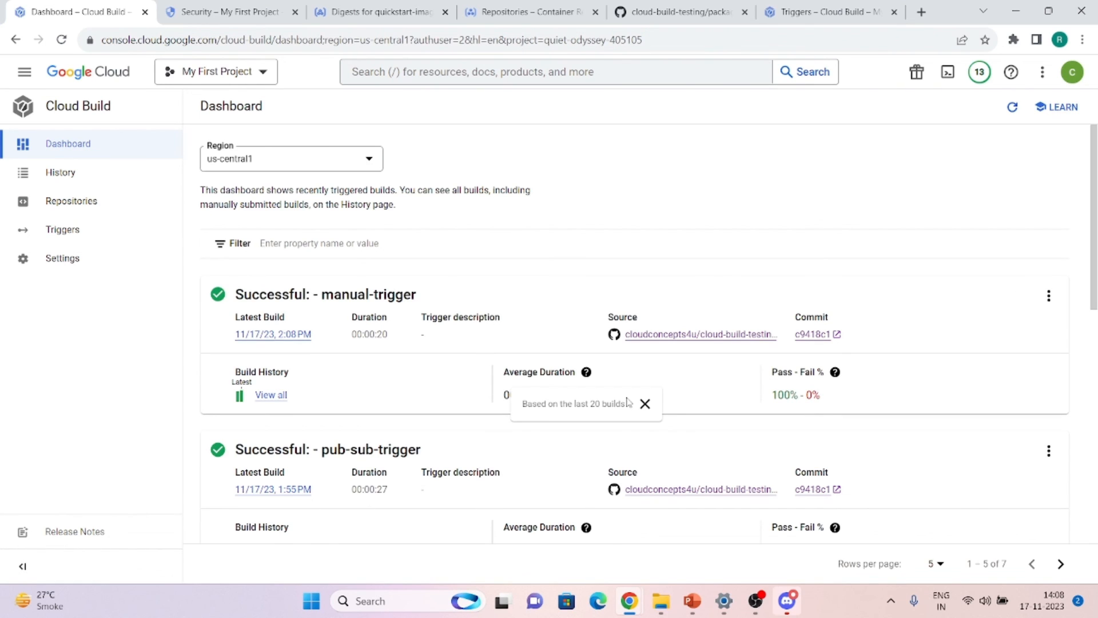
pyautogui.click(81, 258)
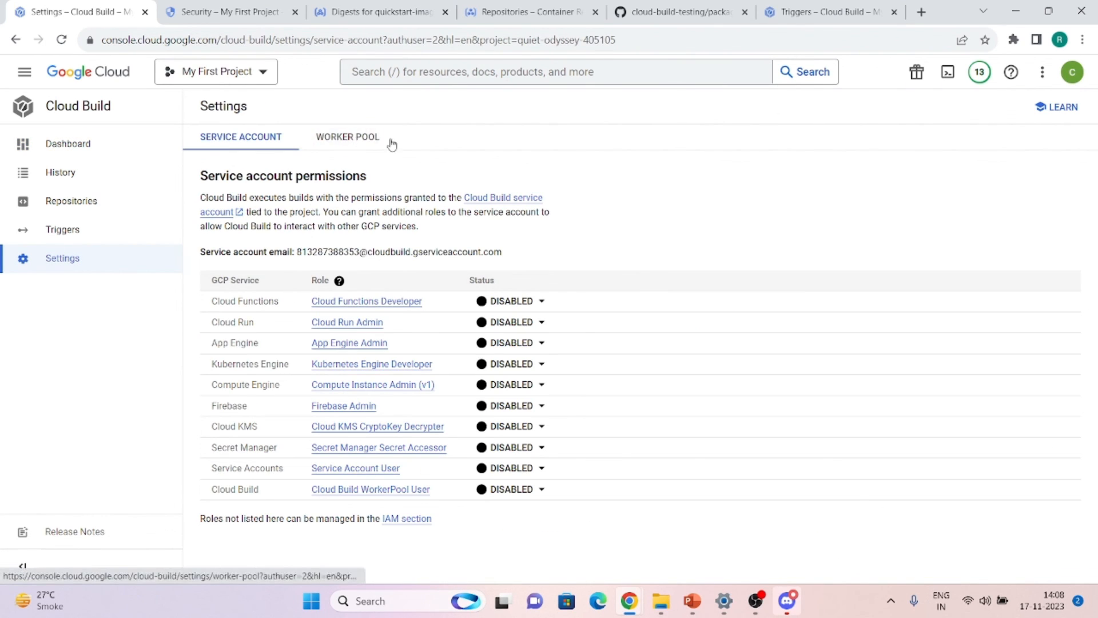
pyautogui.click(374, 141)
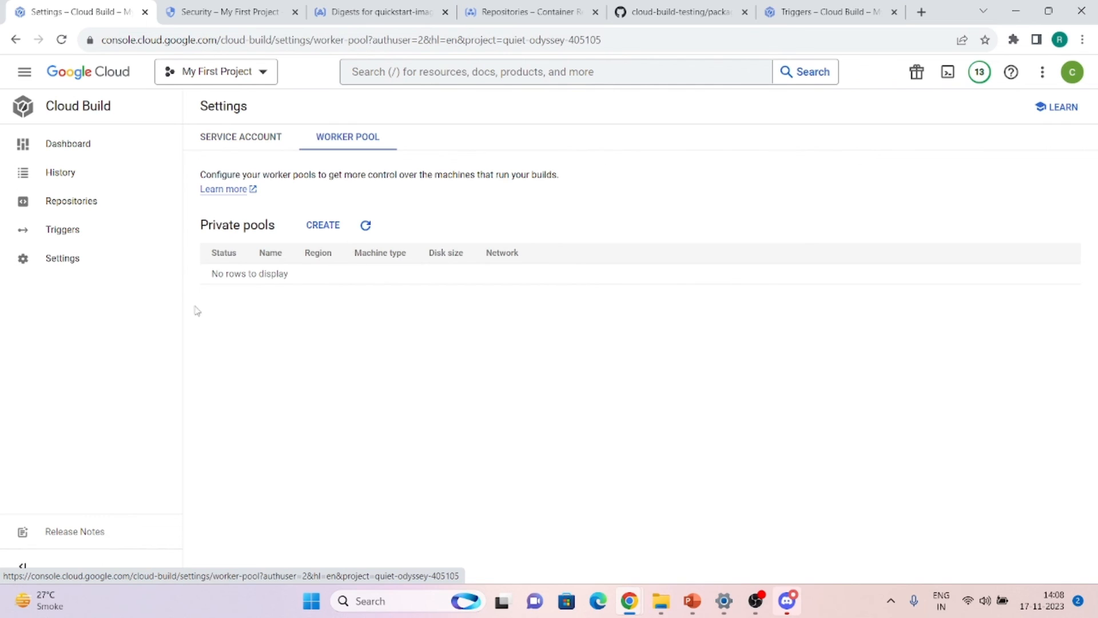
pyautogui.click(44, 140)
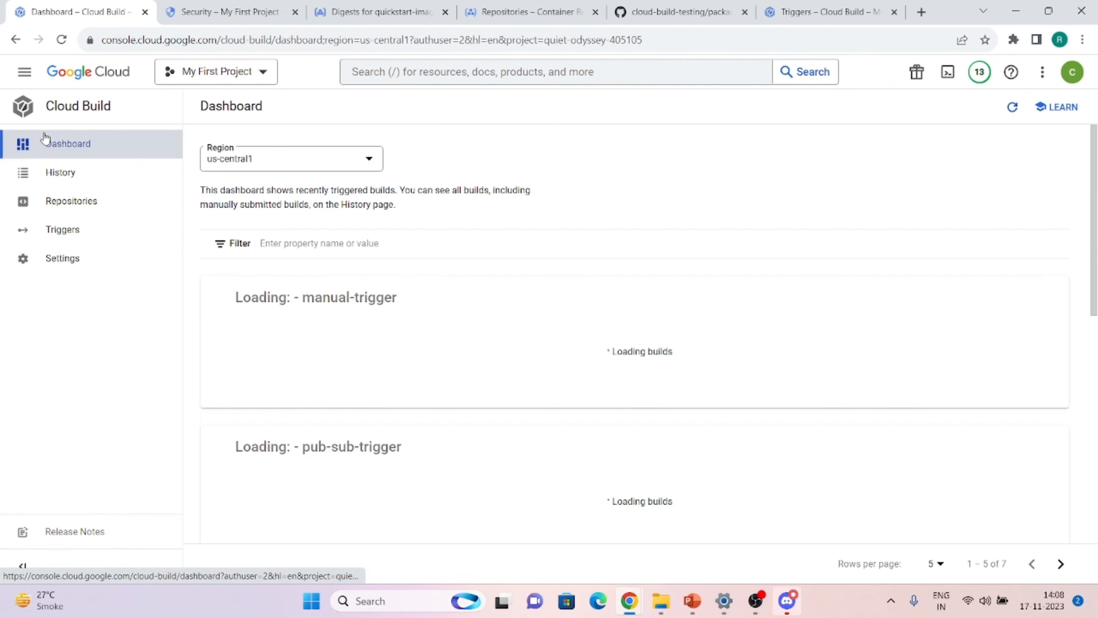